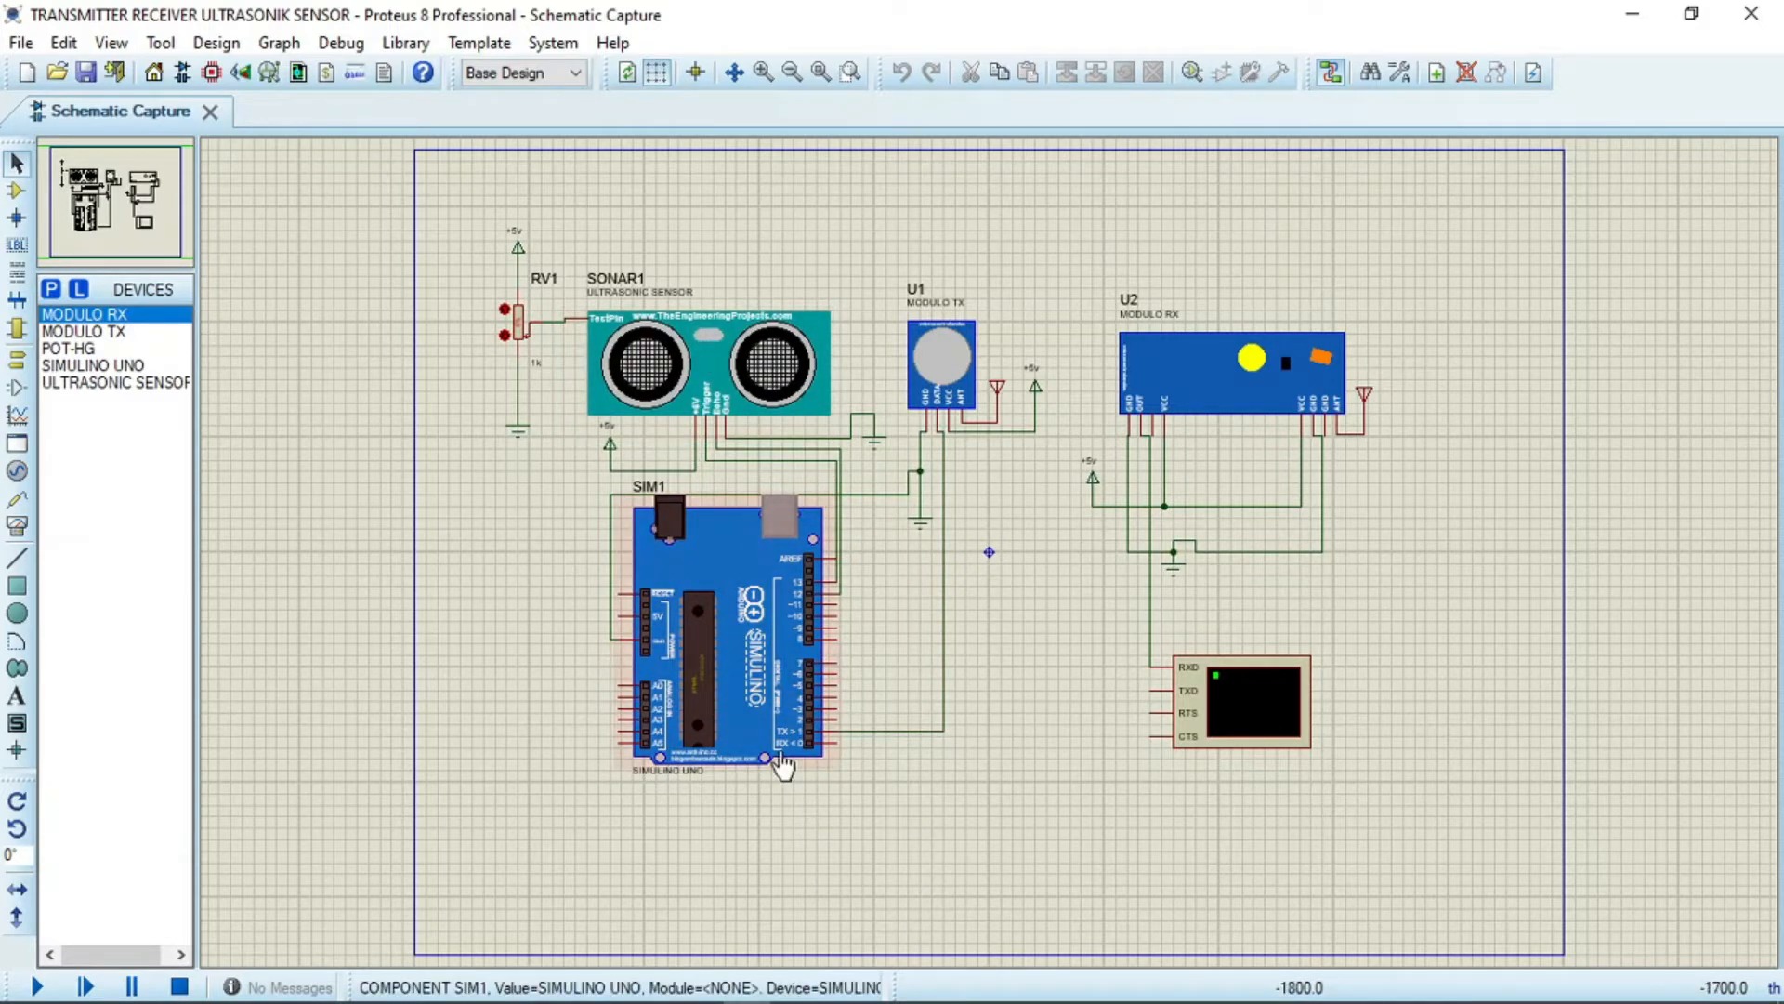
- Examine the schematic wiring between the potentiometer, ultrasonic sensor, Simulino Uno, TX and RX modules, and virtual terminal
scroll(694, 456, up, 1)
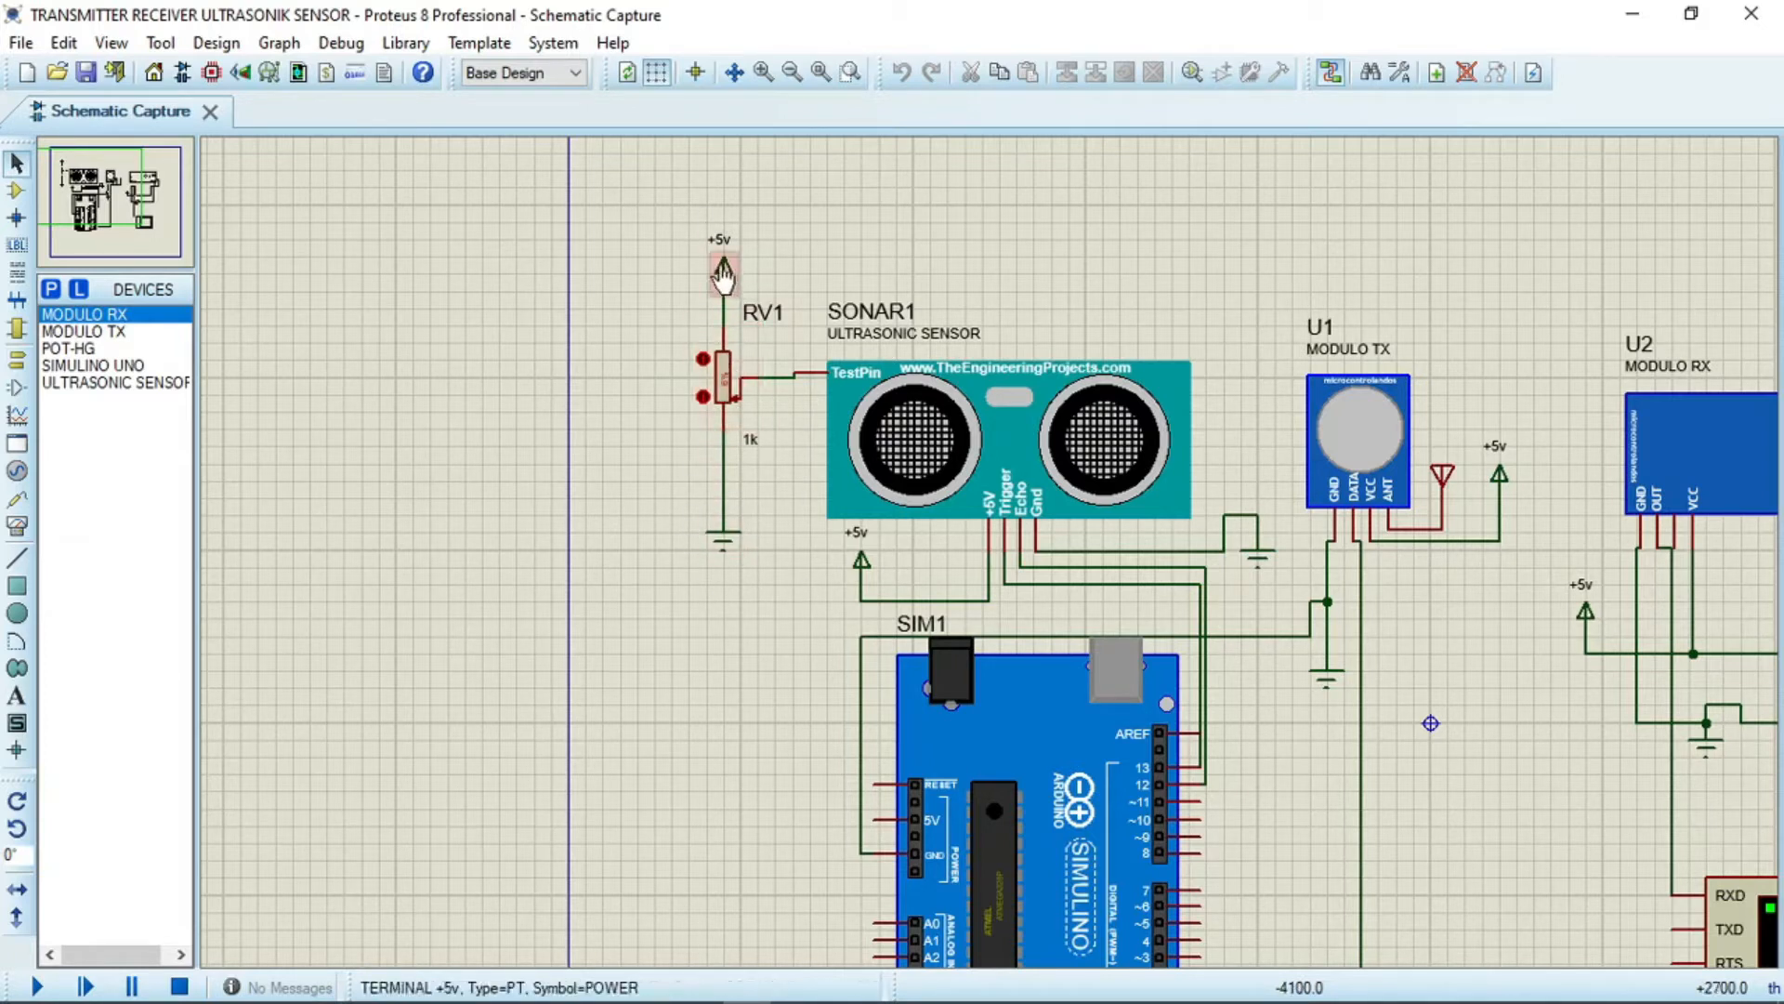
scroll(1084, 584, down, 2)
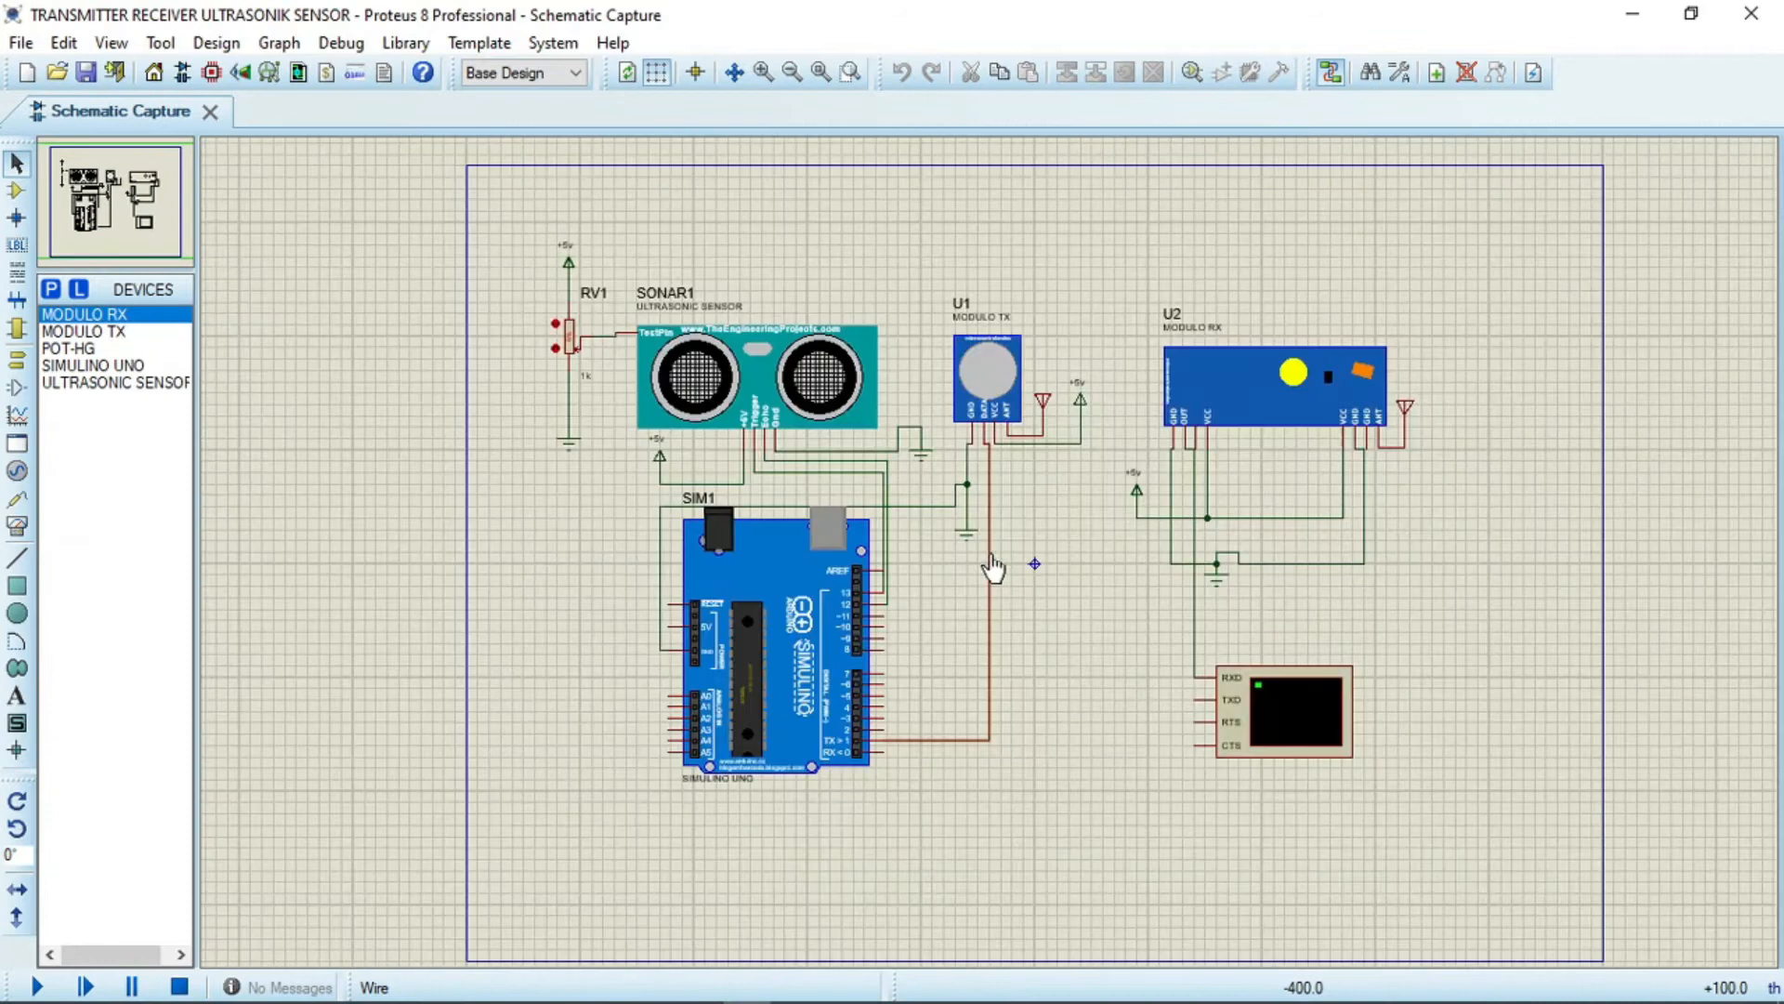
scroll(992, 567, up, 1)
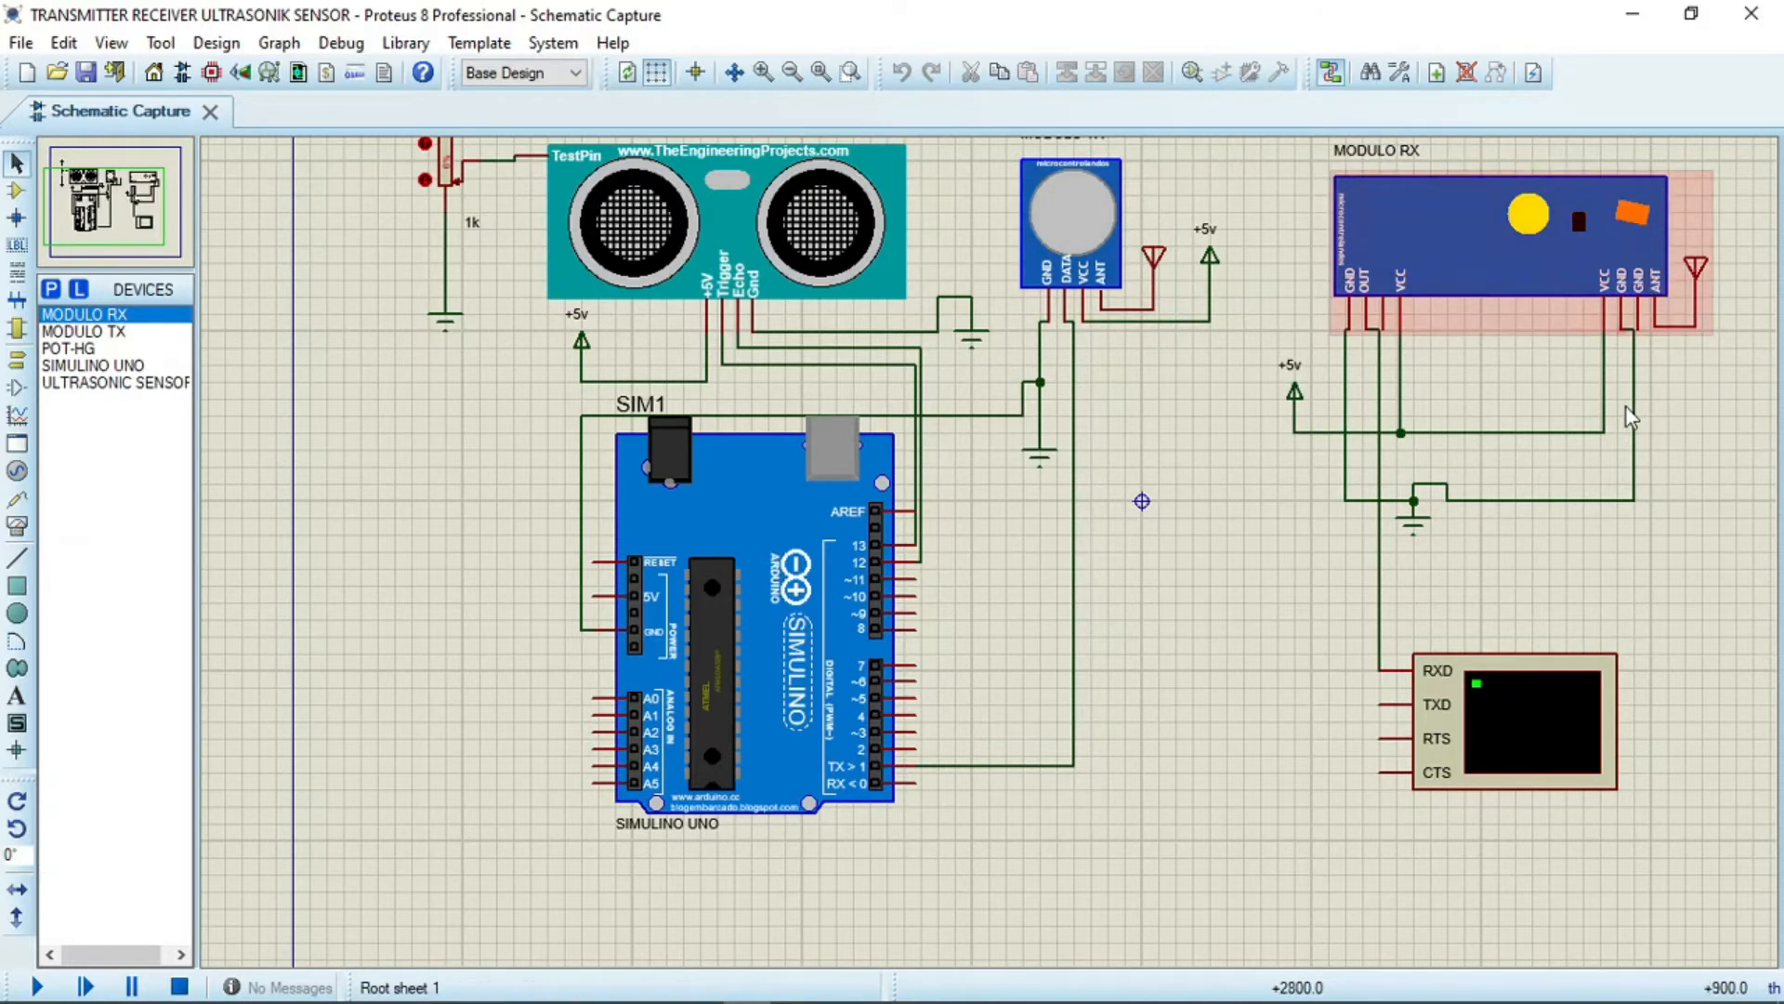
scroll(1580, 513, down, 1)
scroll(988, 551, up, 1)
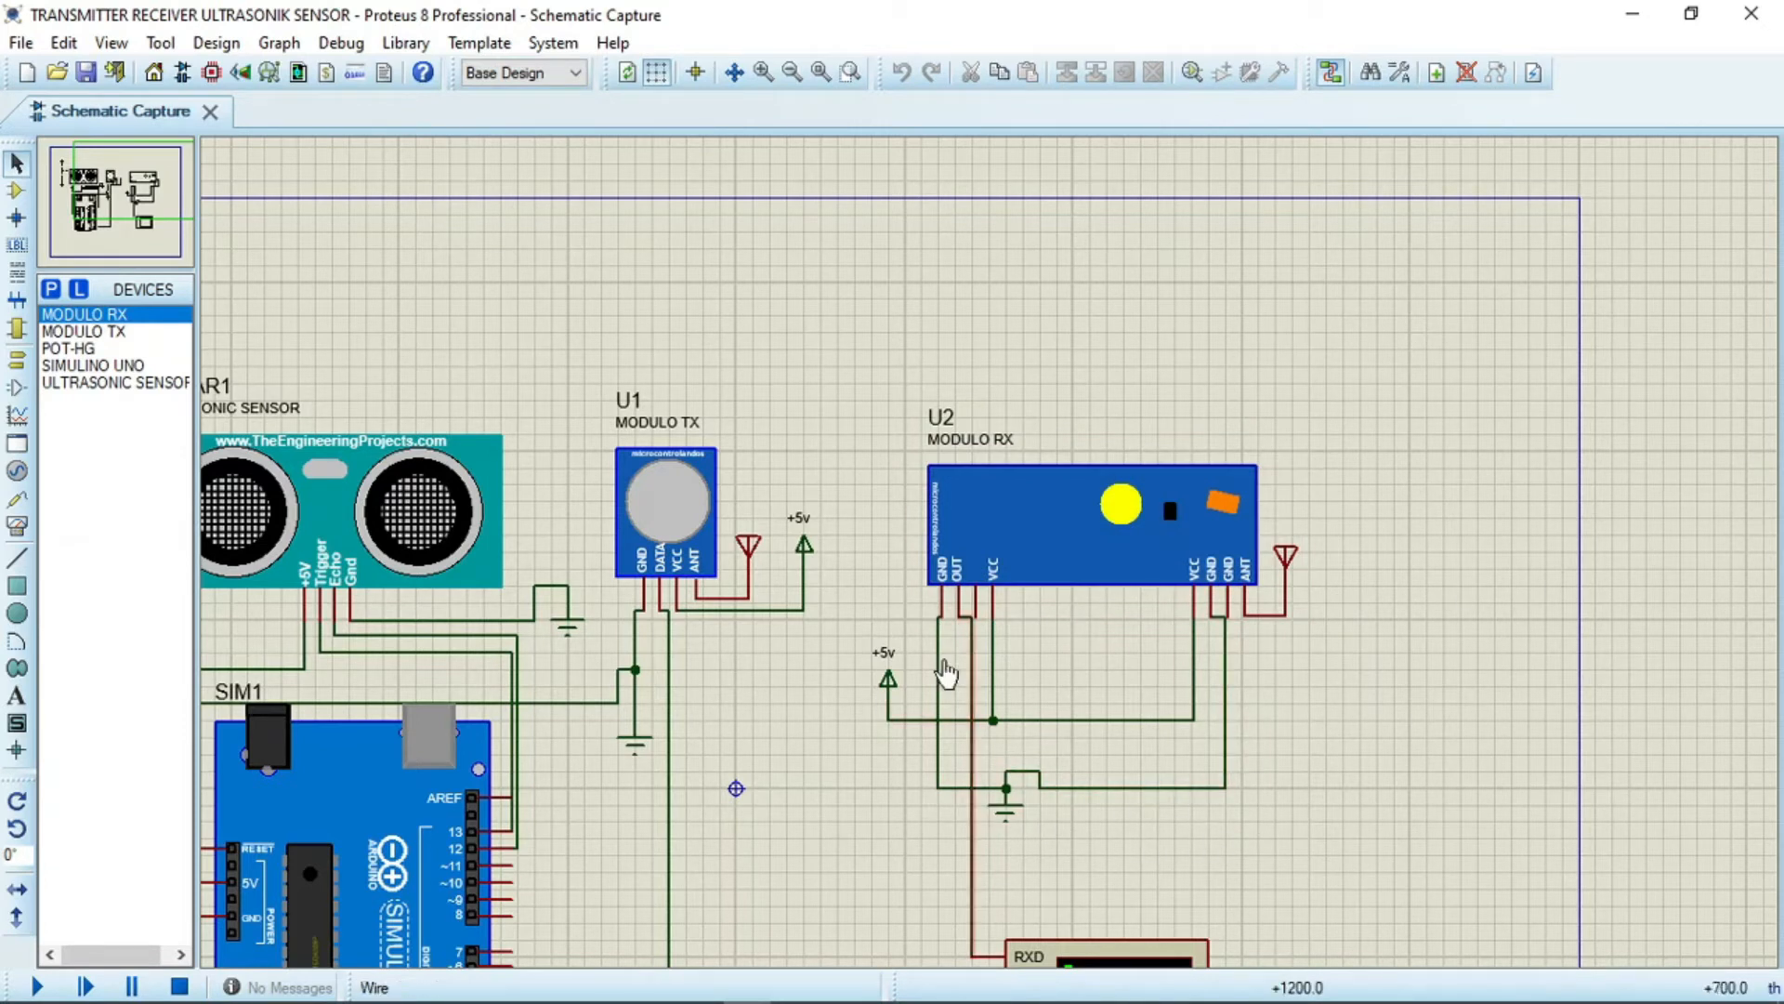
scroll(1006, 740, down, 1)
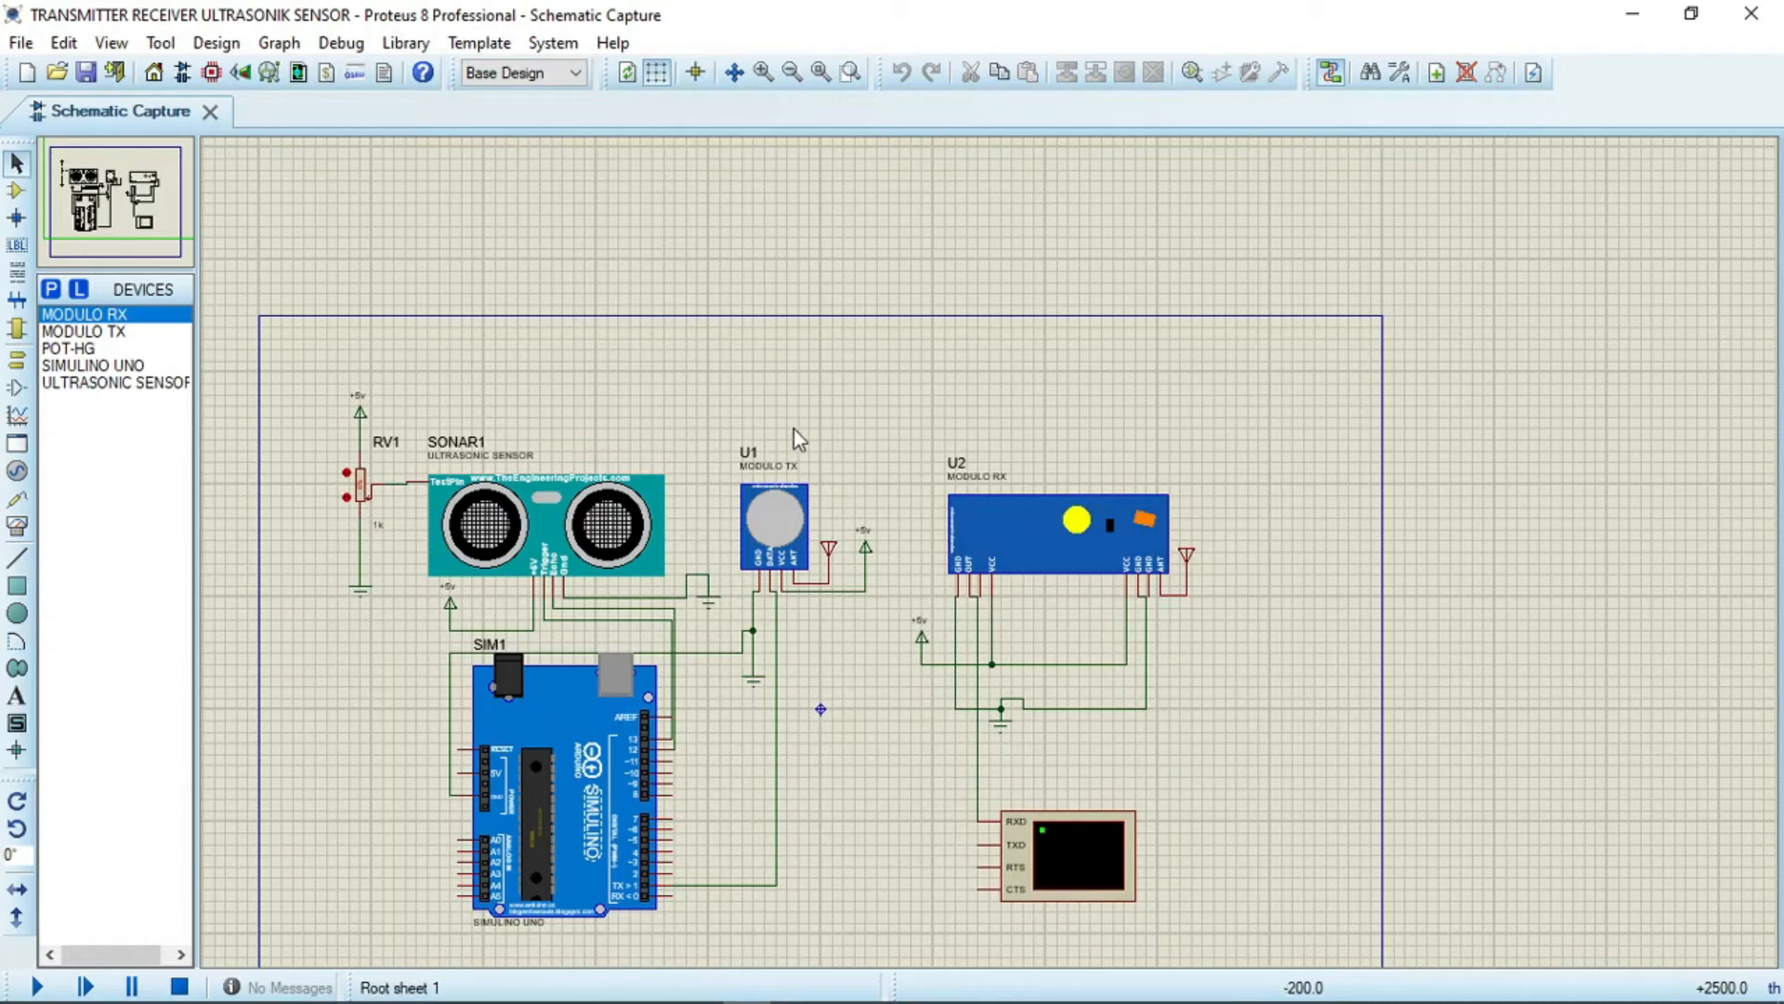
mouse_move(677, 1000)
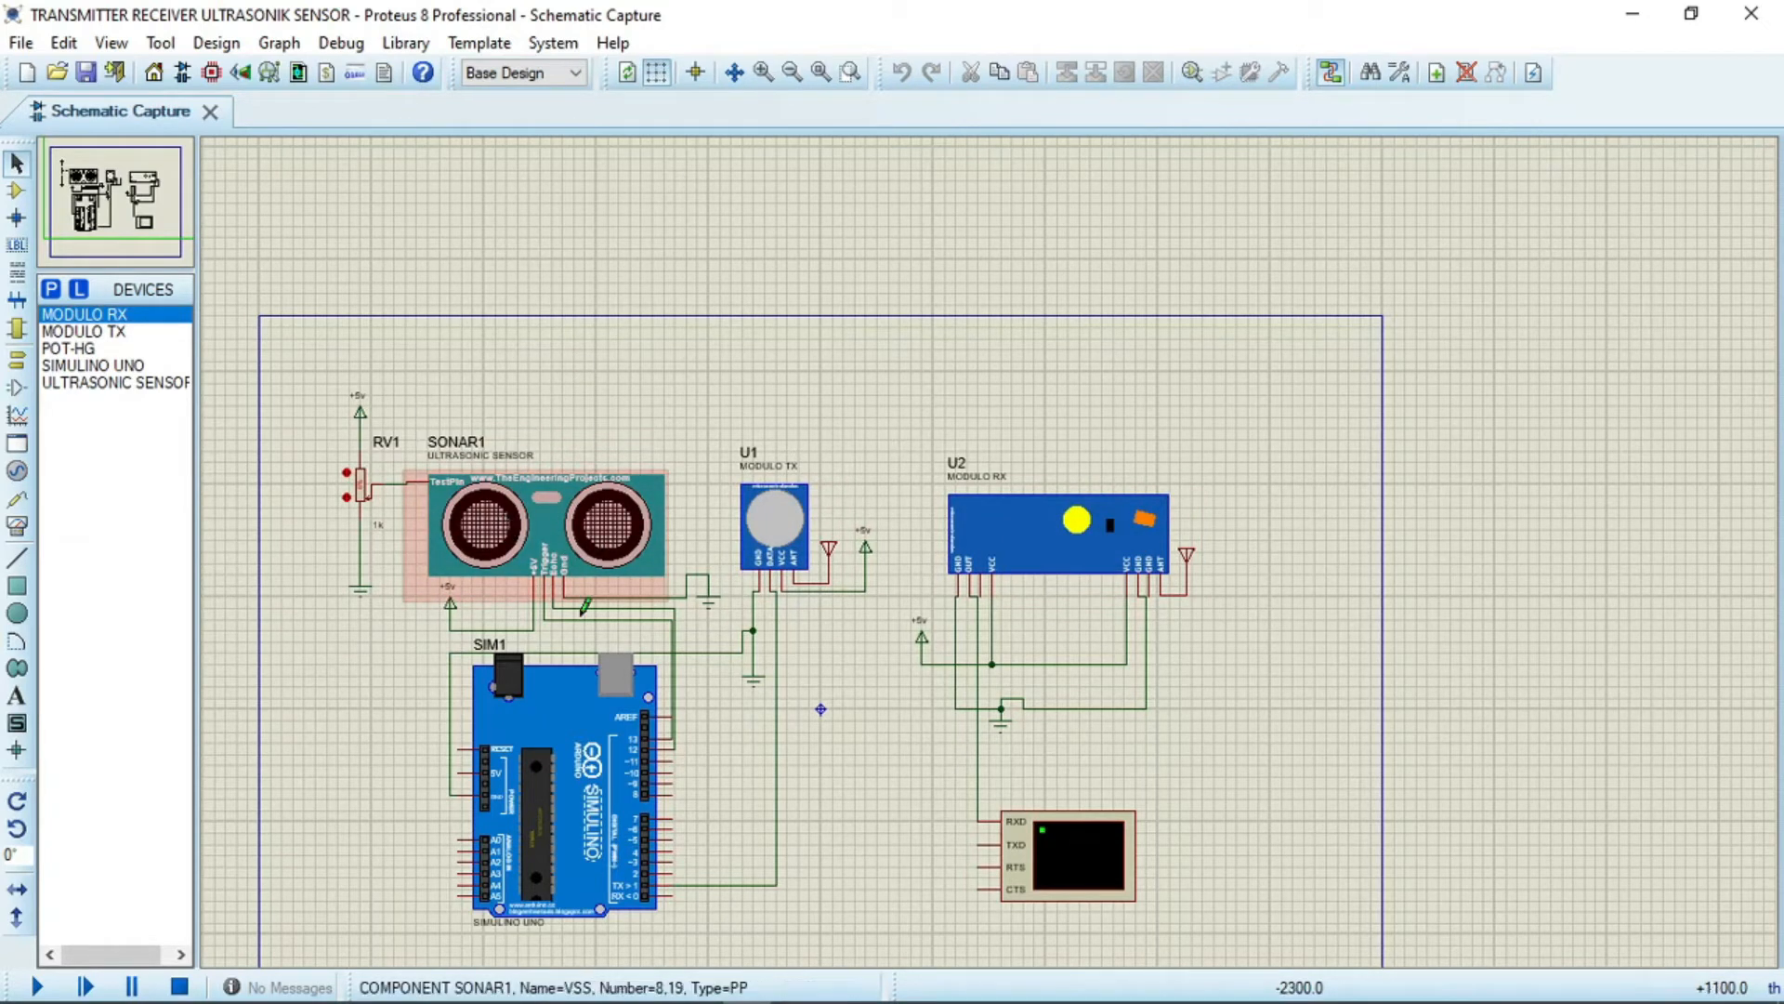
key(F7)
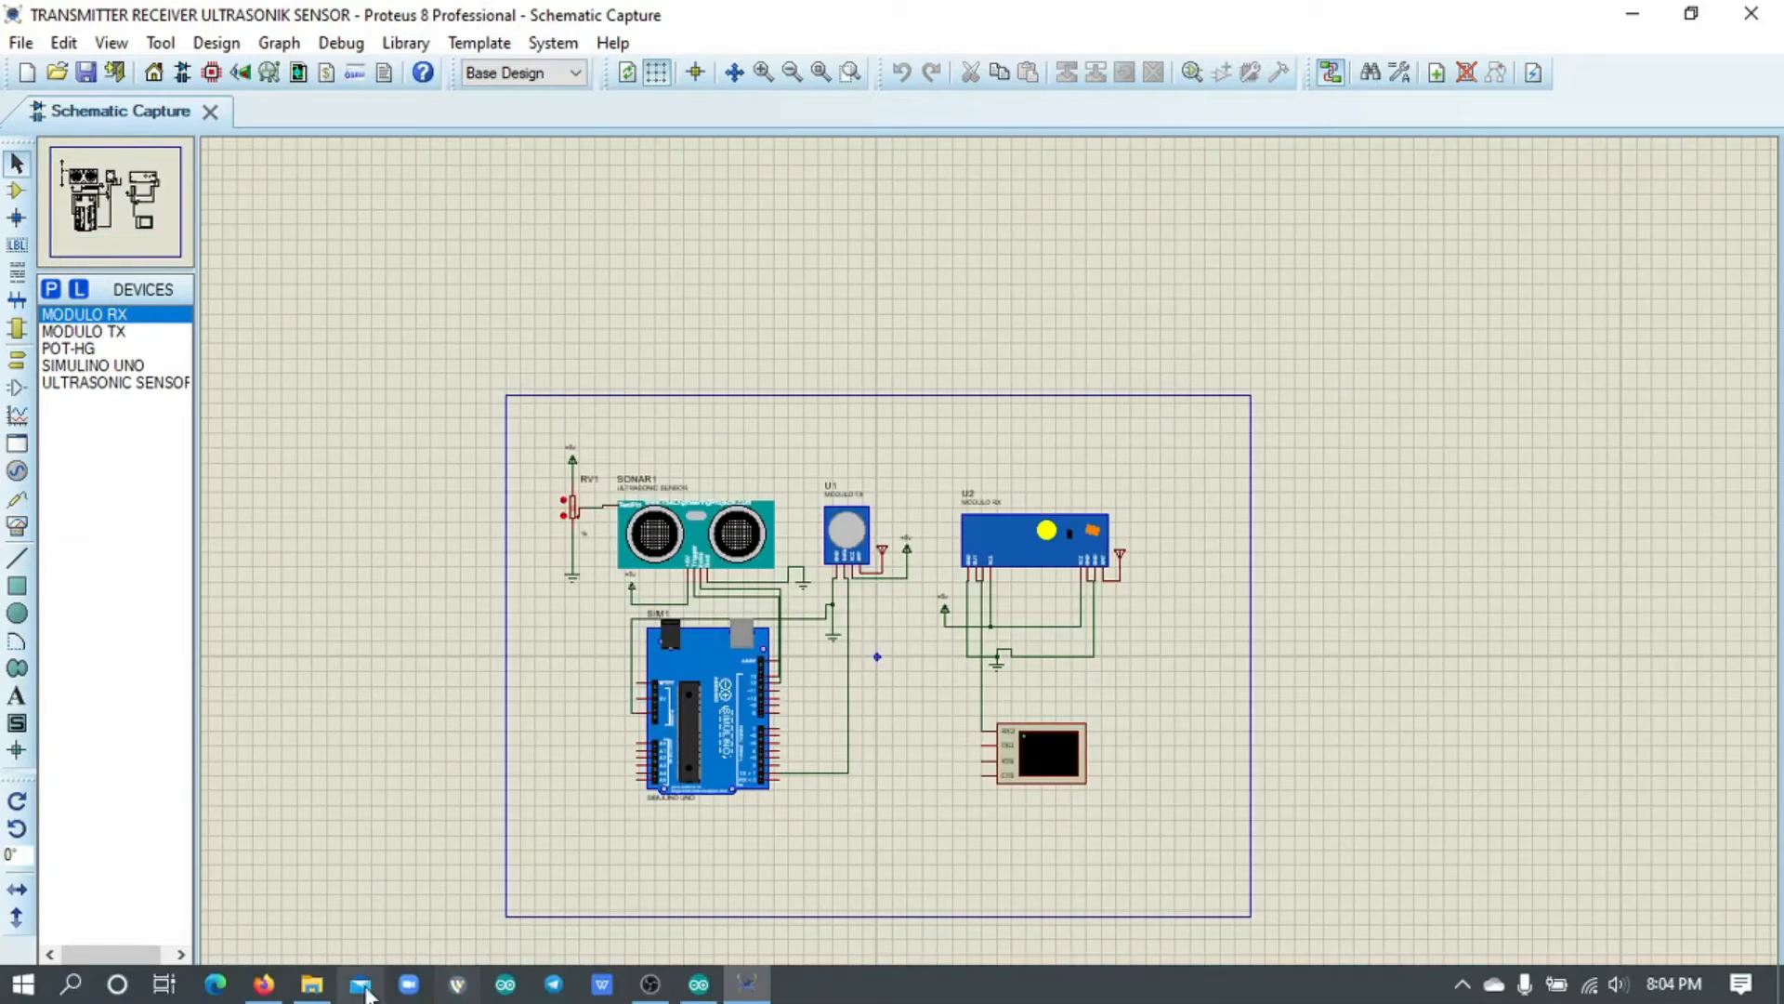
- Switch to Firefox and jump from the Arduino course page's table of contents to the "¿Que es Arduino?" section
click(277, 989)
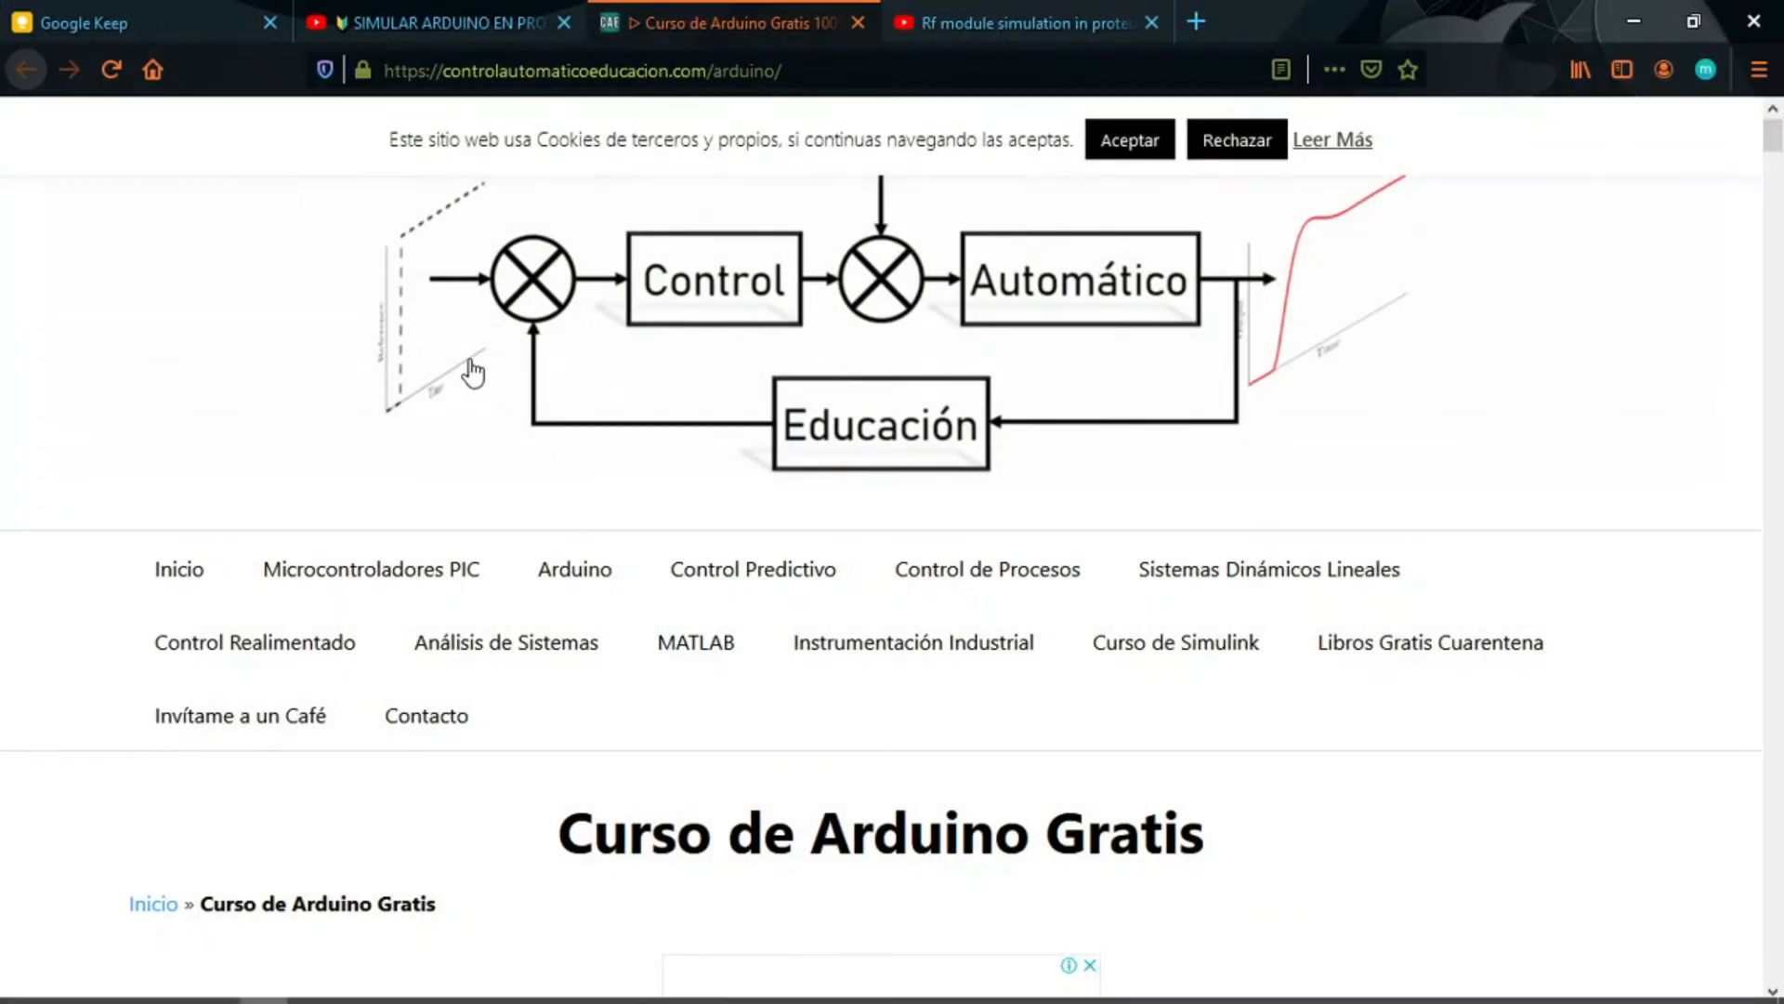
scroll(856, 450, down, 10)
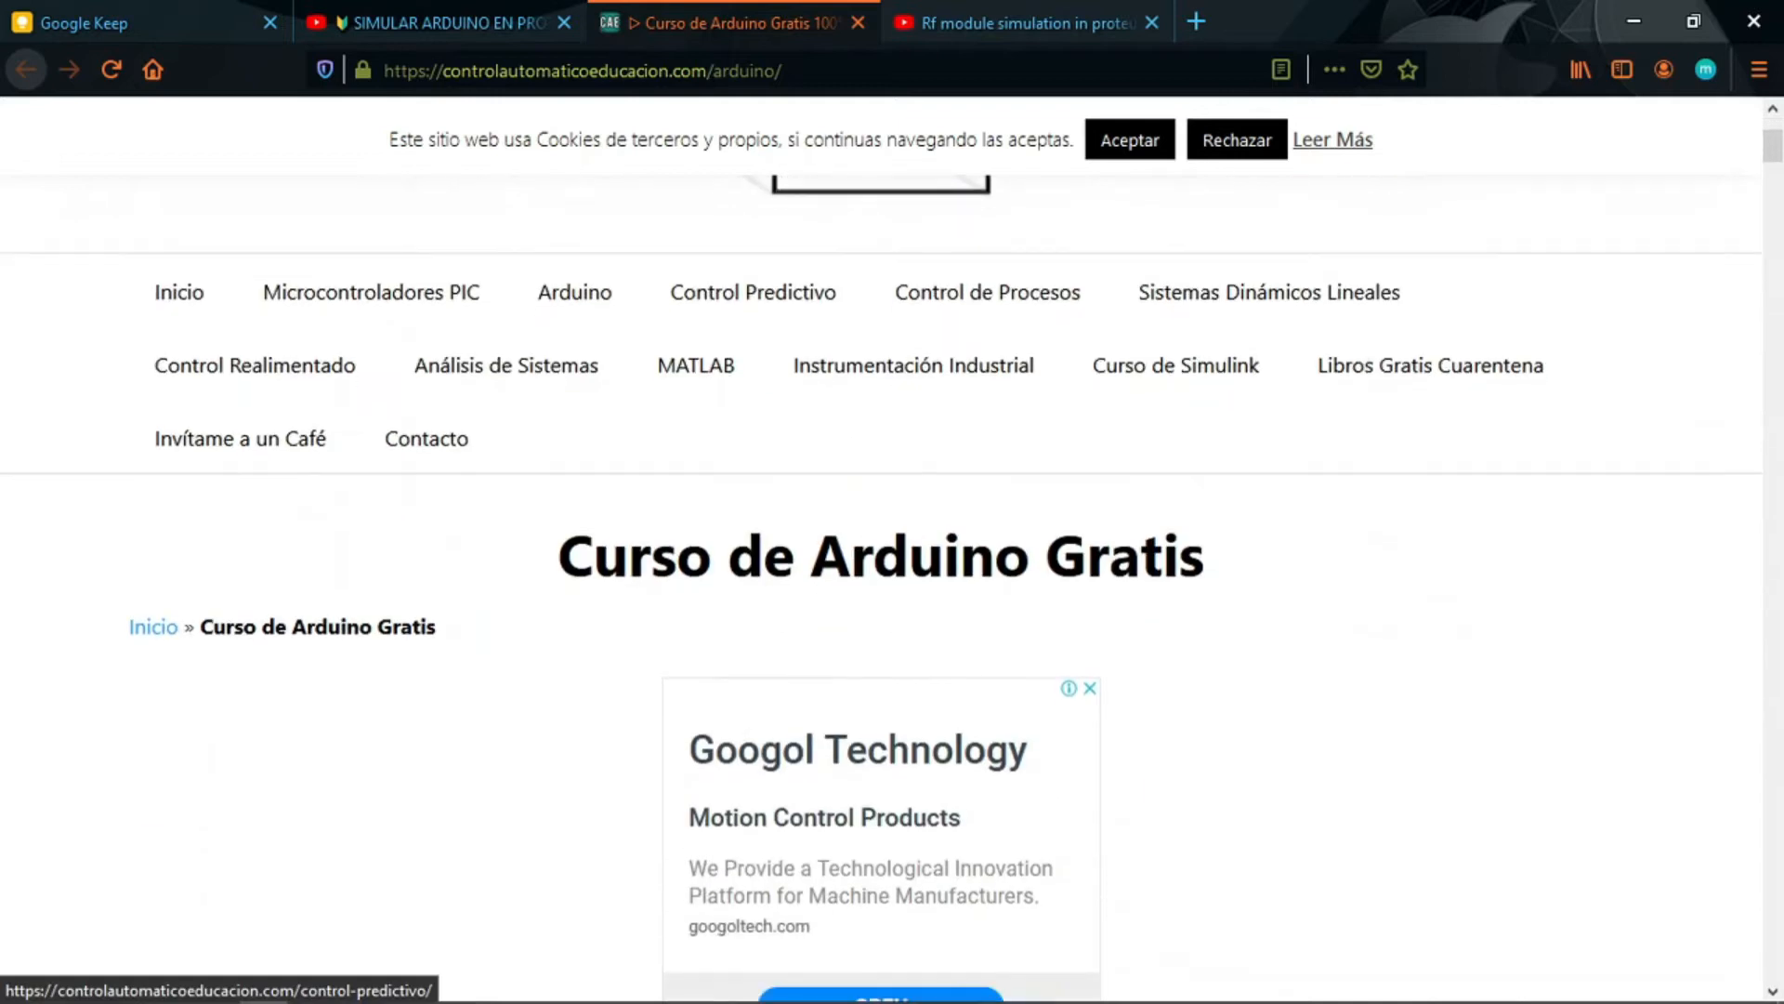
scroll(800, 609, up, 6)
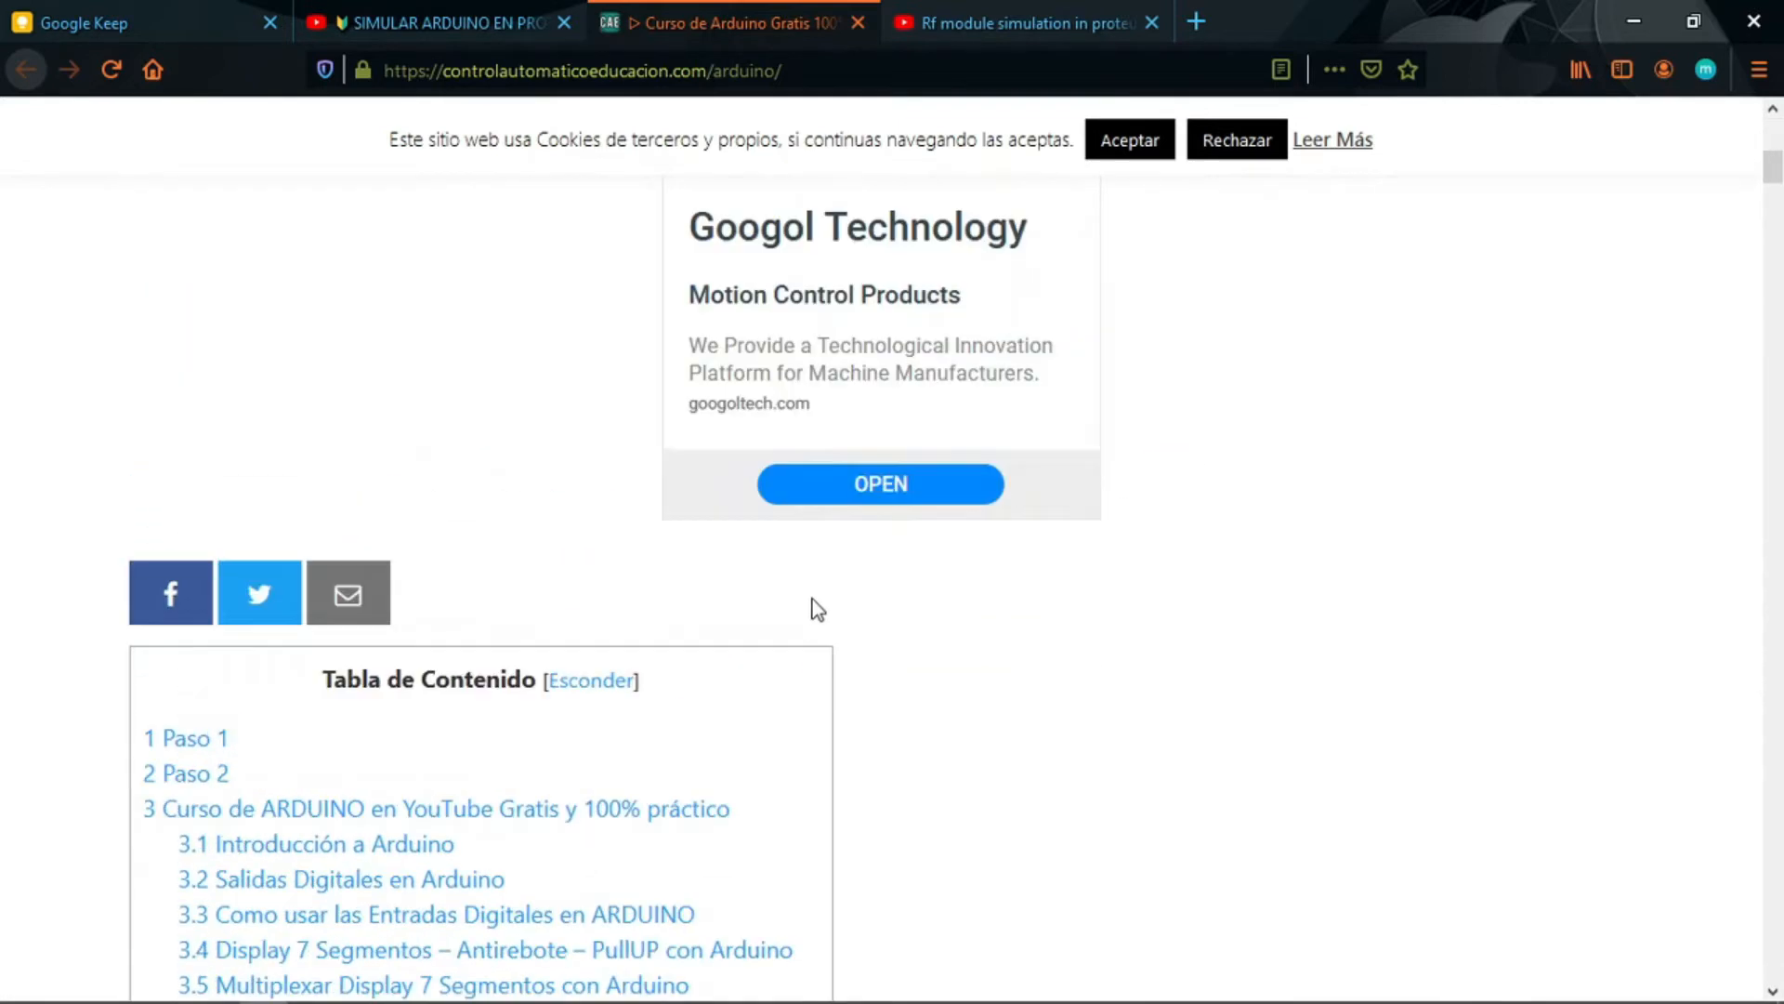
scroll(821, 467, down, 7)
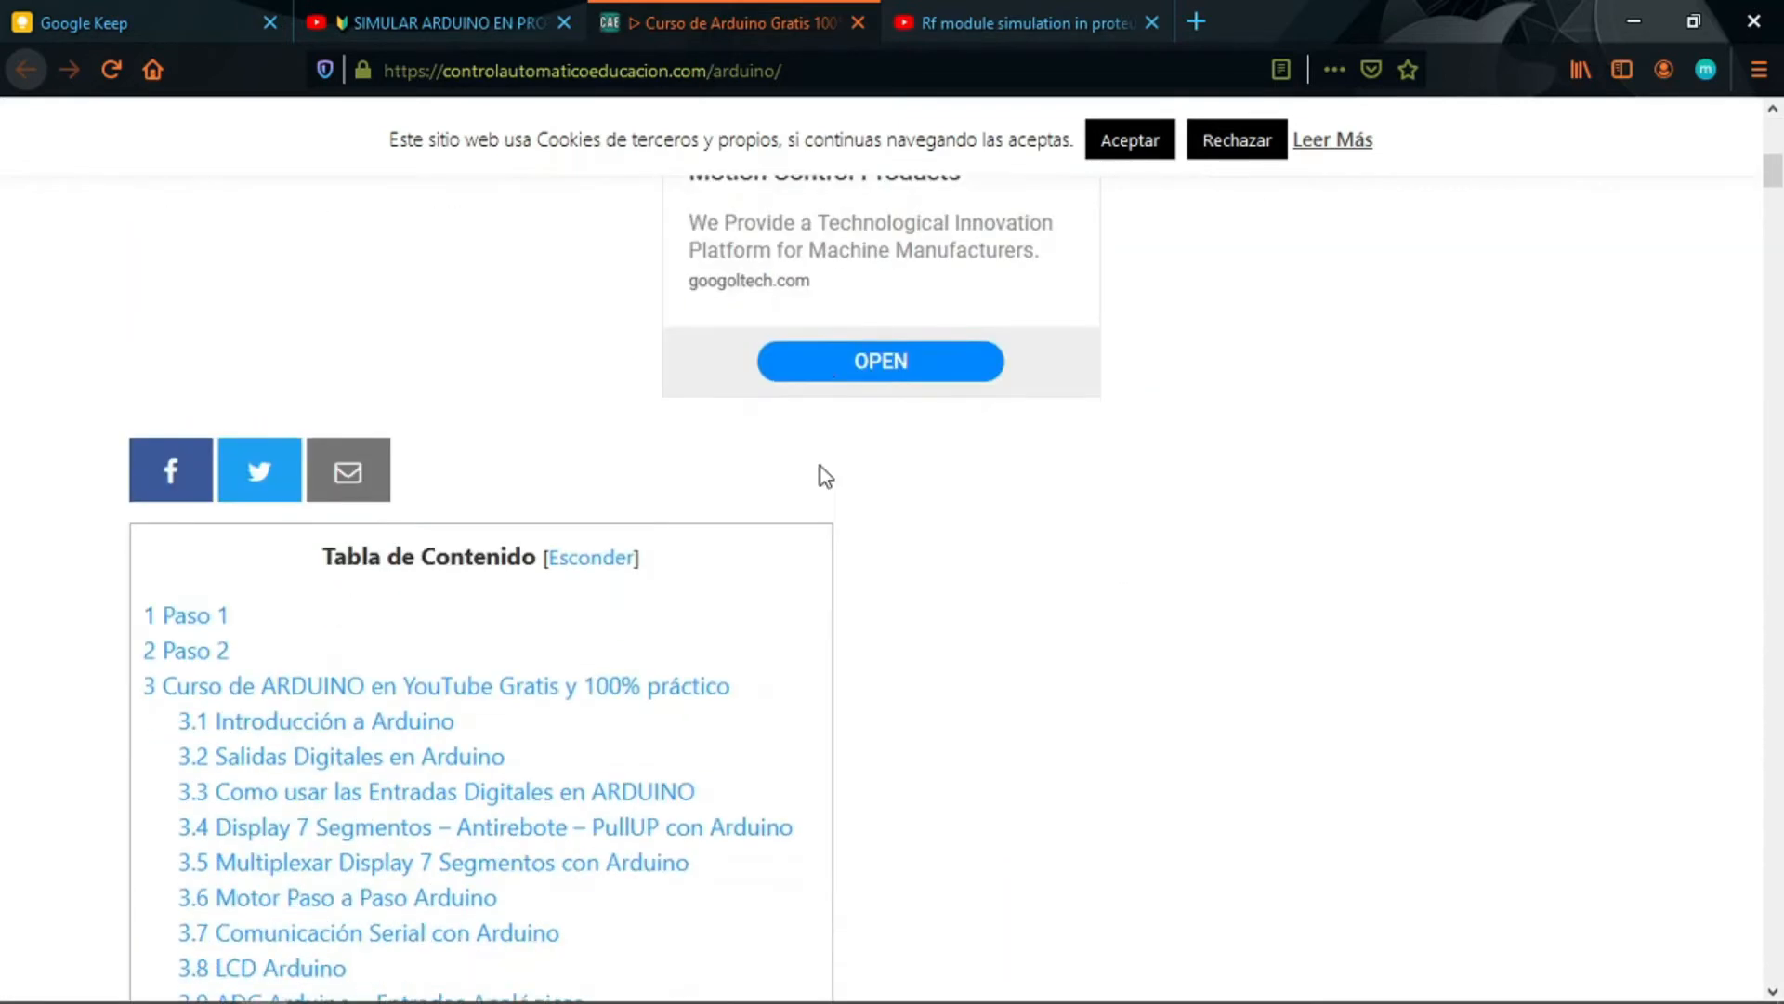
scroll(827, 507, down, 2)
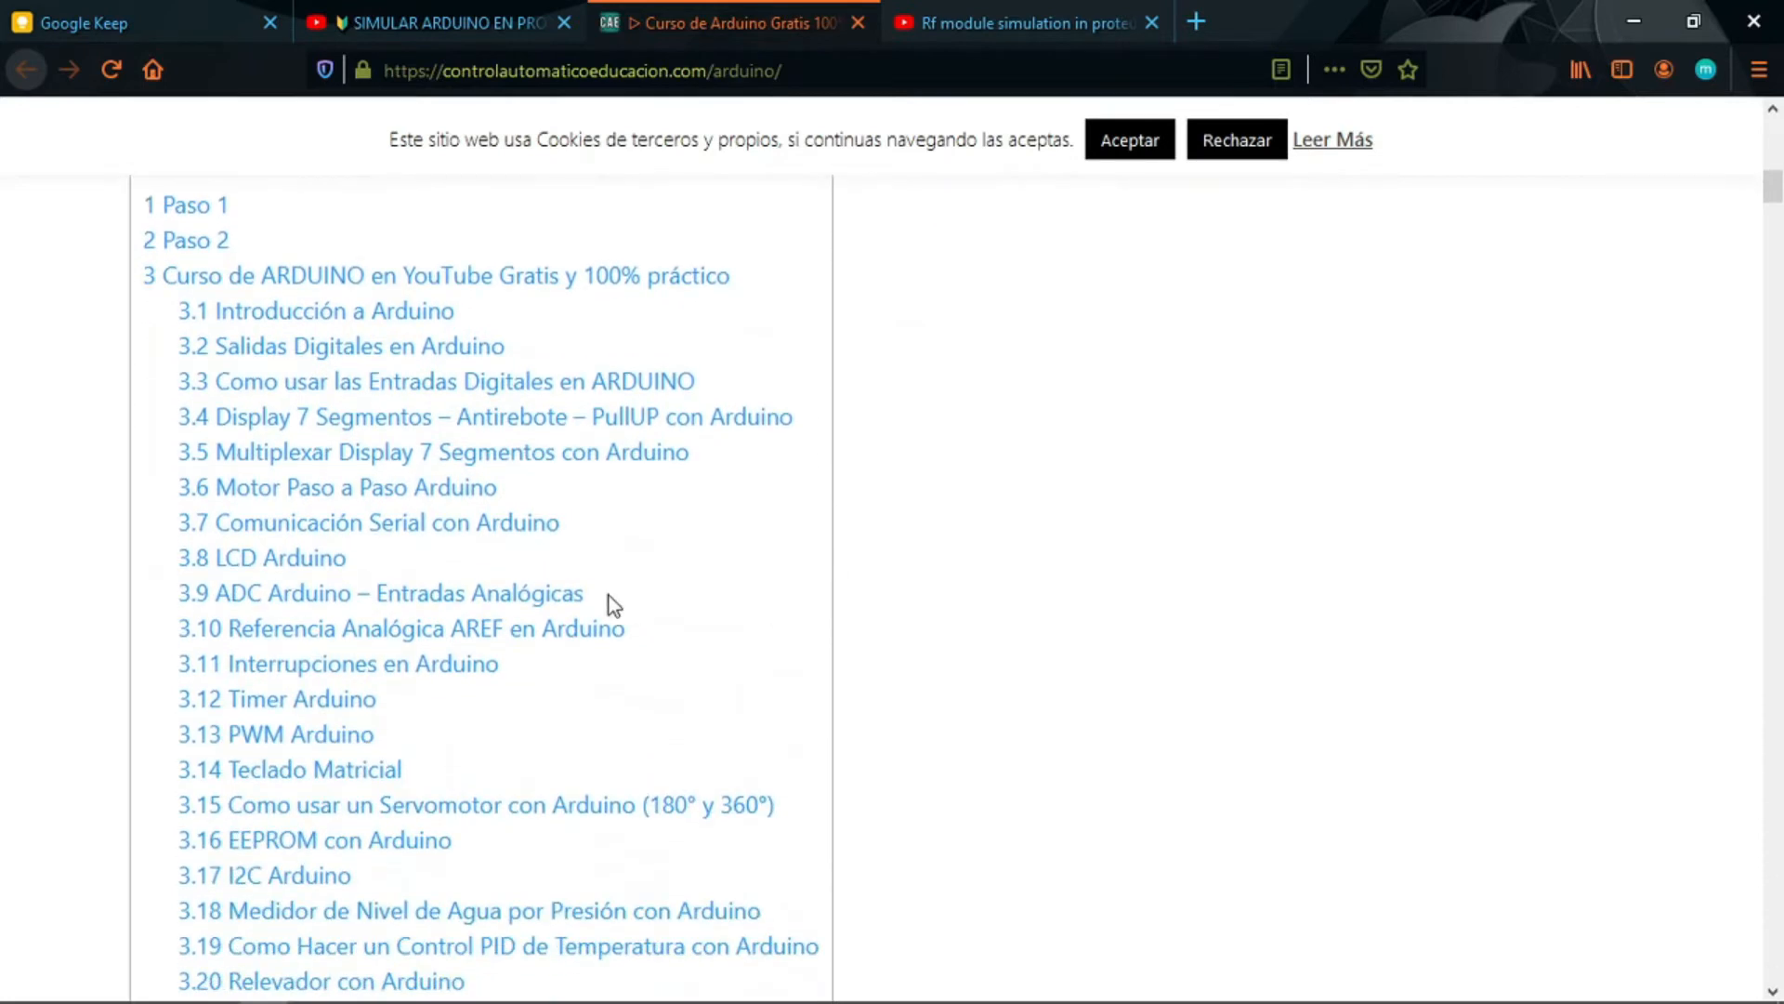
scroll(754, 658, down, 3)
scroll(757, 662, down, 1)
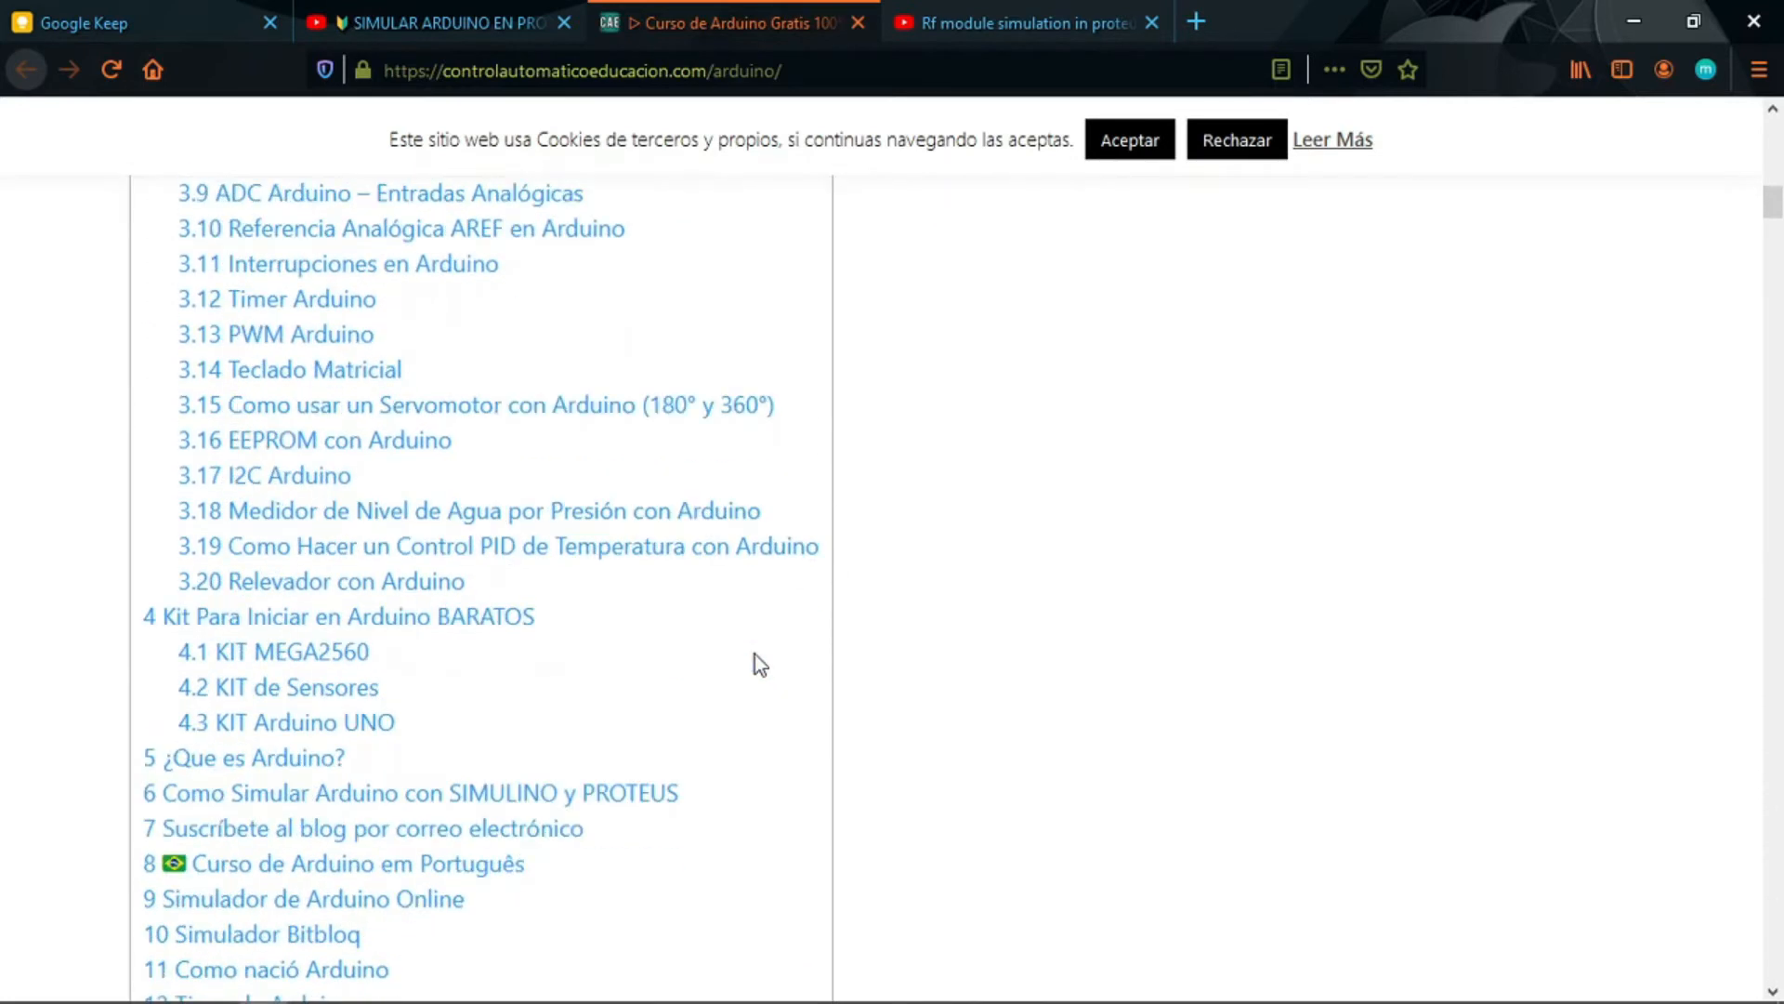
click(341, 722)
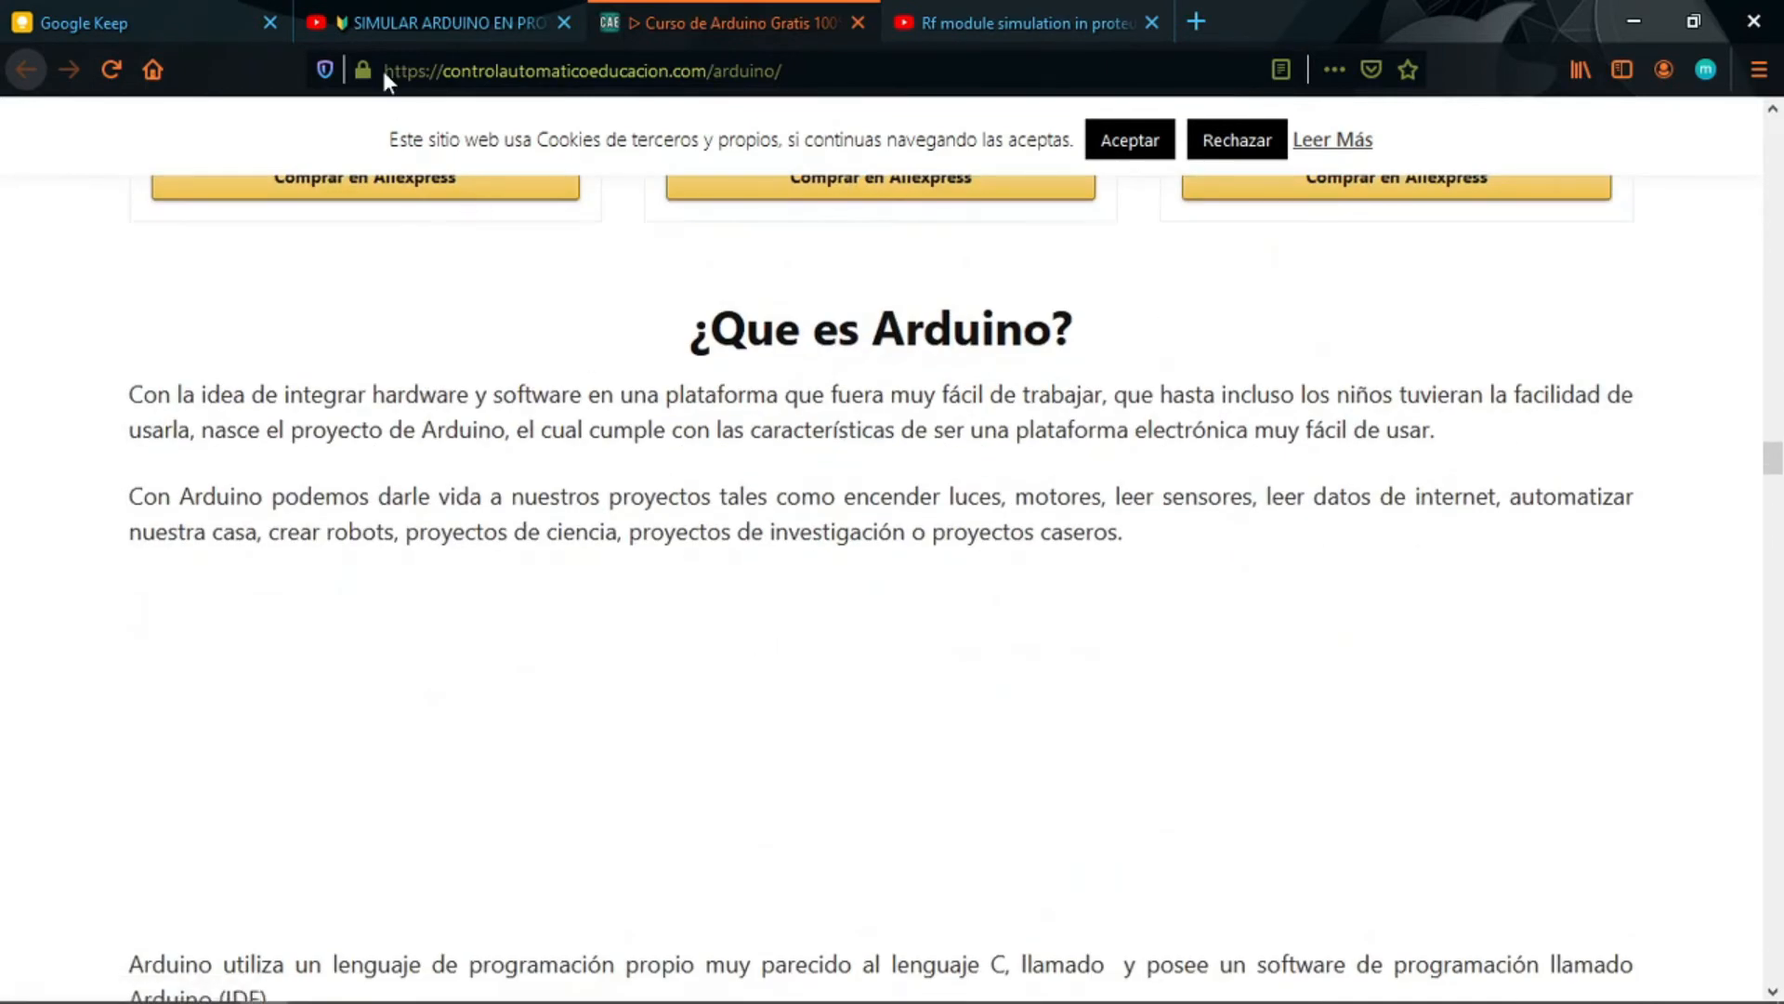
- Highlight the Arduino course page's web address and locate the "Librería SIMULINO – PROTEUS" download link on the page
drag(383, 71, 780, 70)
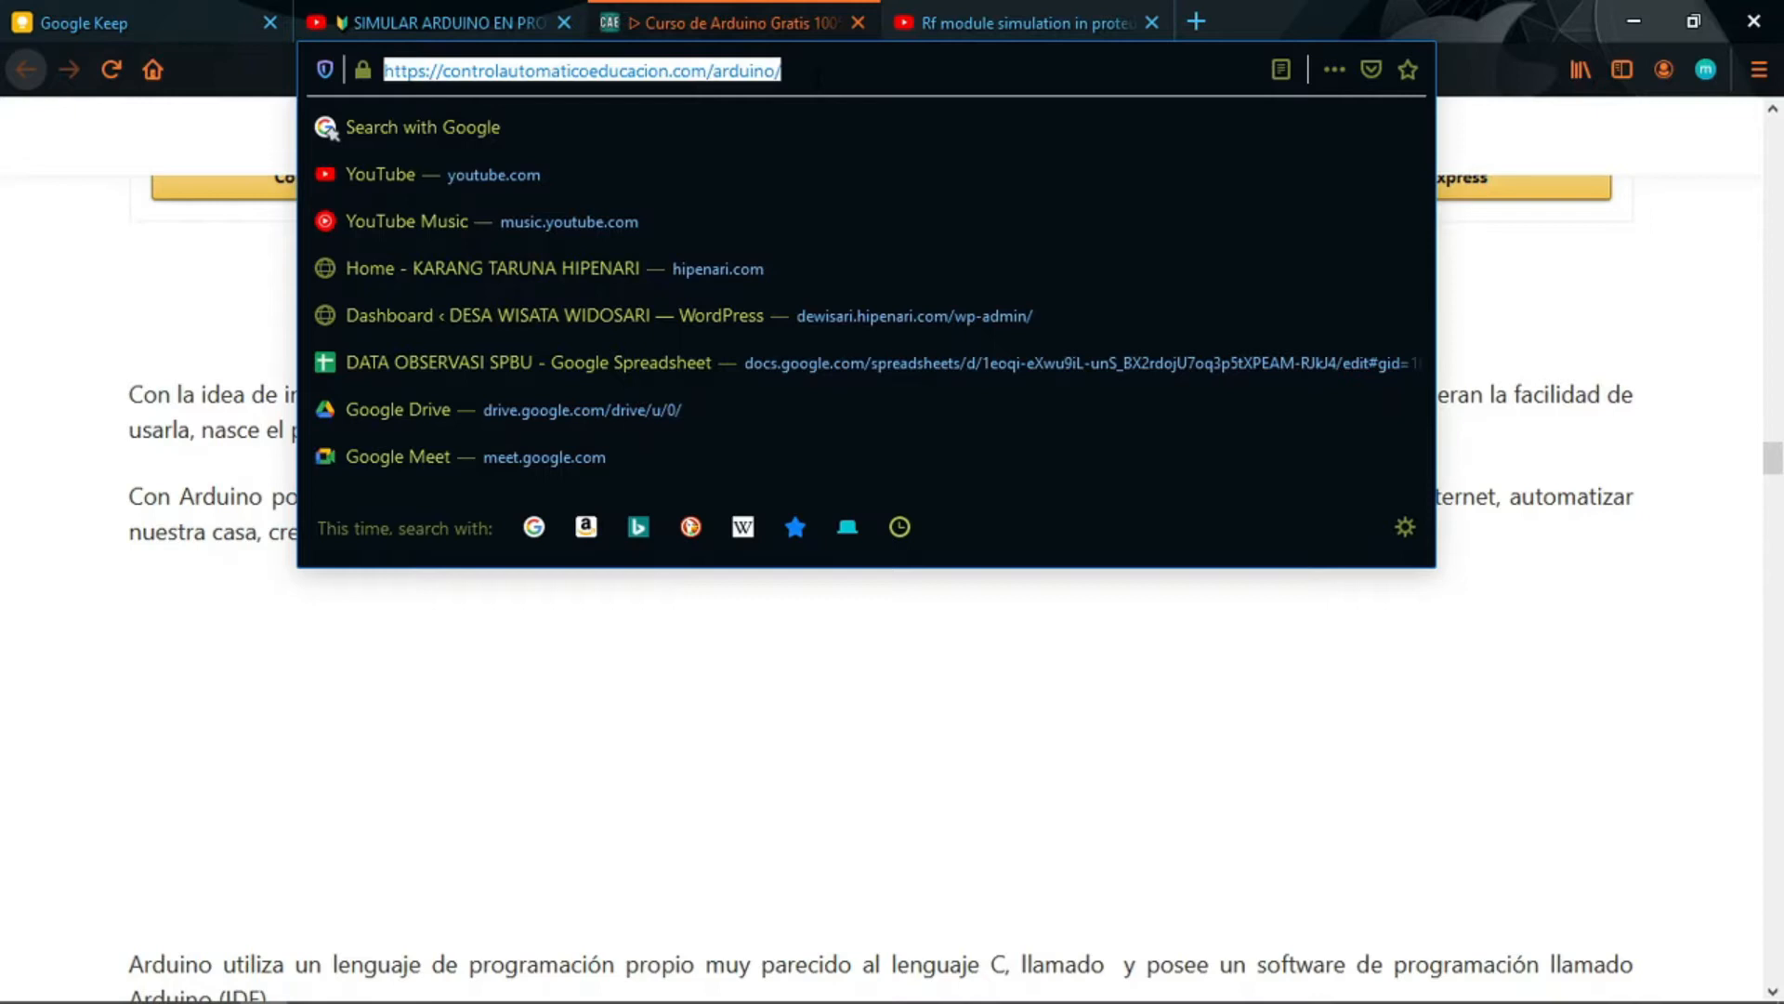
click(111, 285)
scroll(669, 558, down, 3)
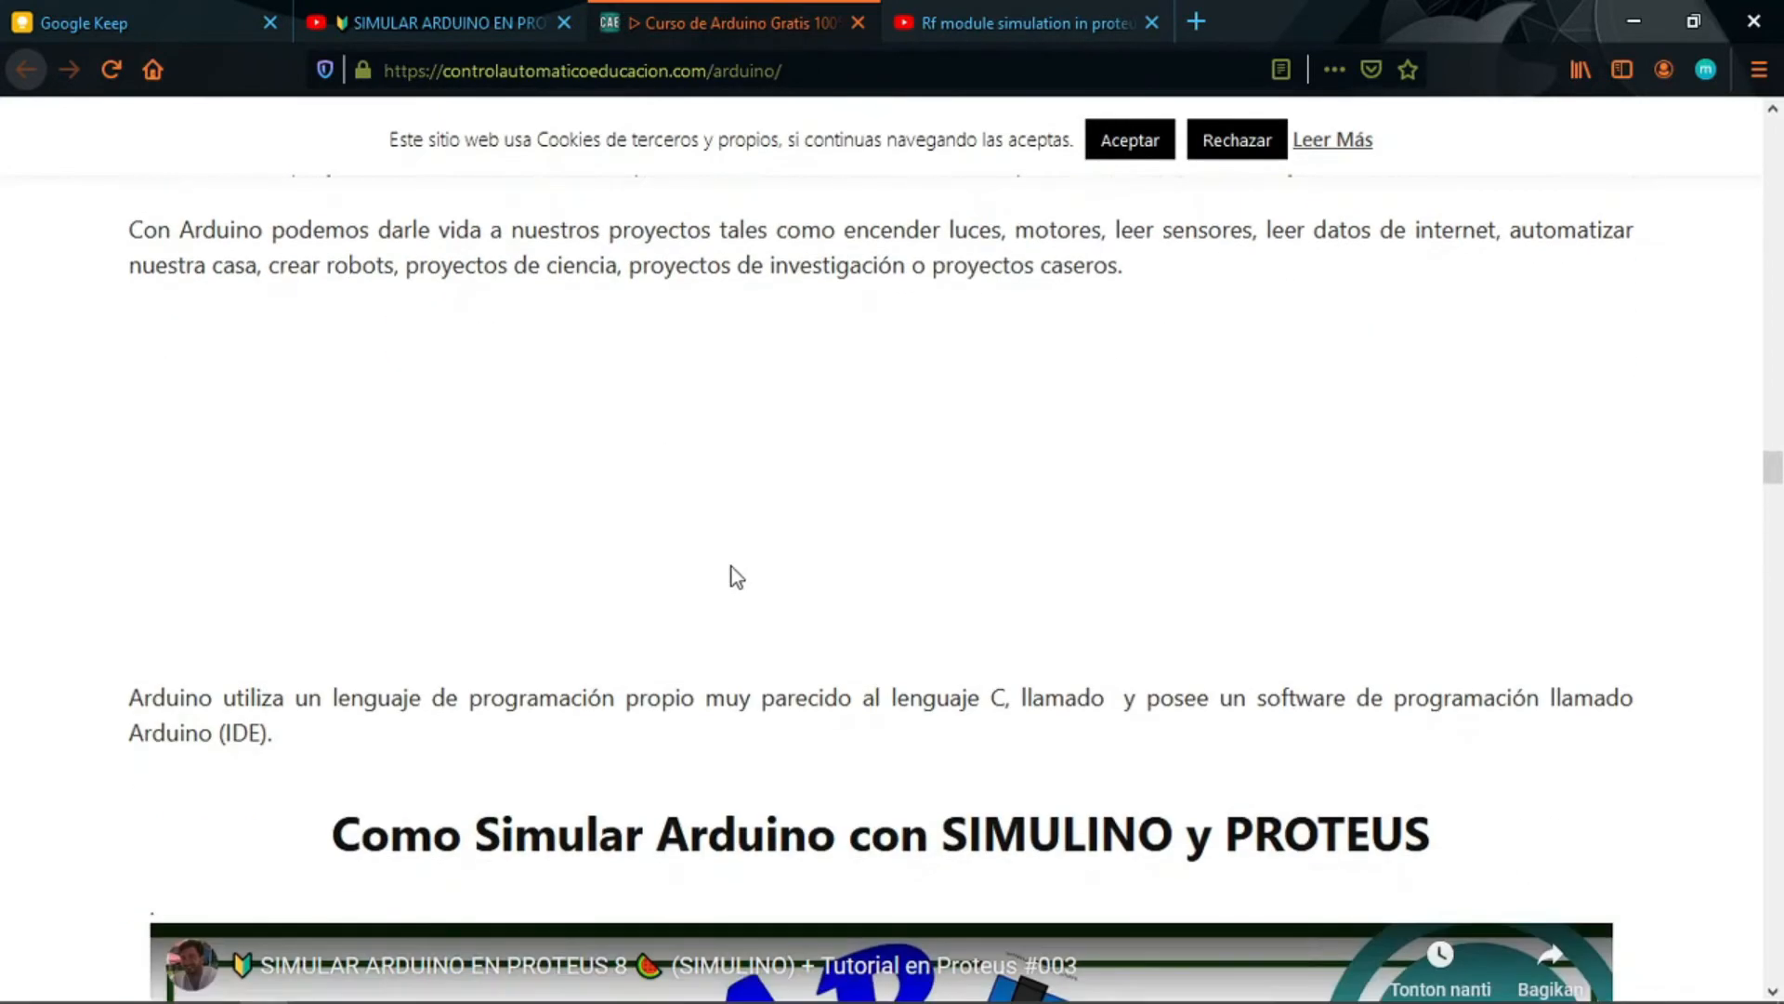
scroll(738, 567, down, 10)
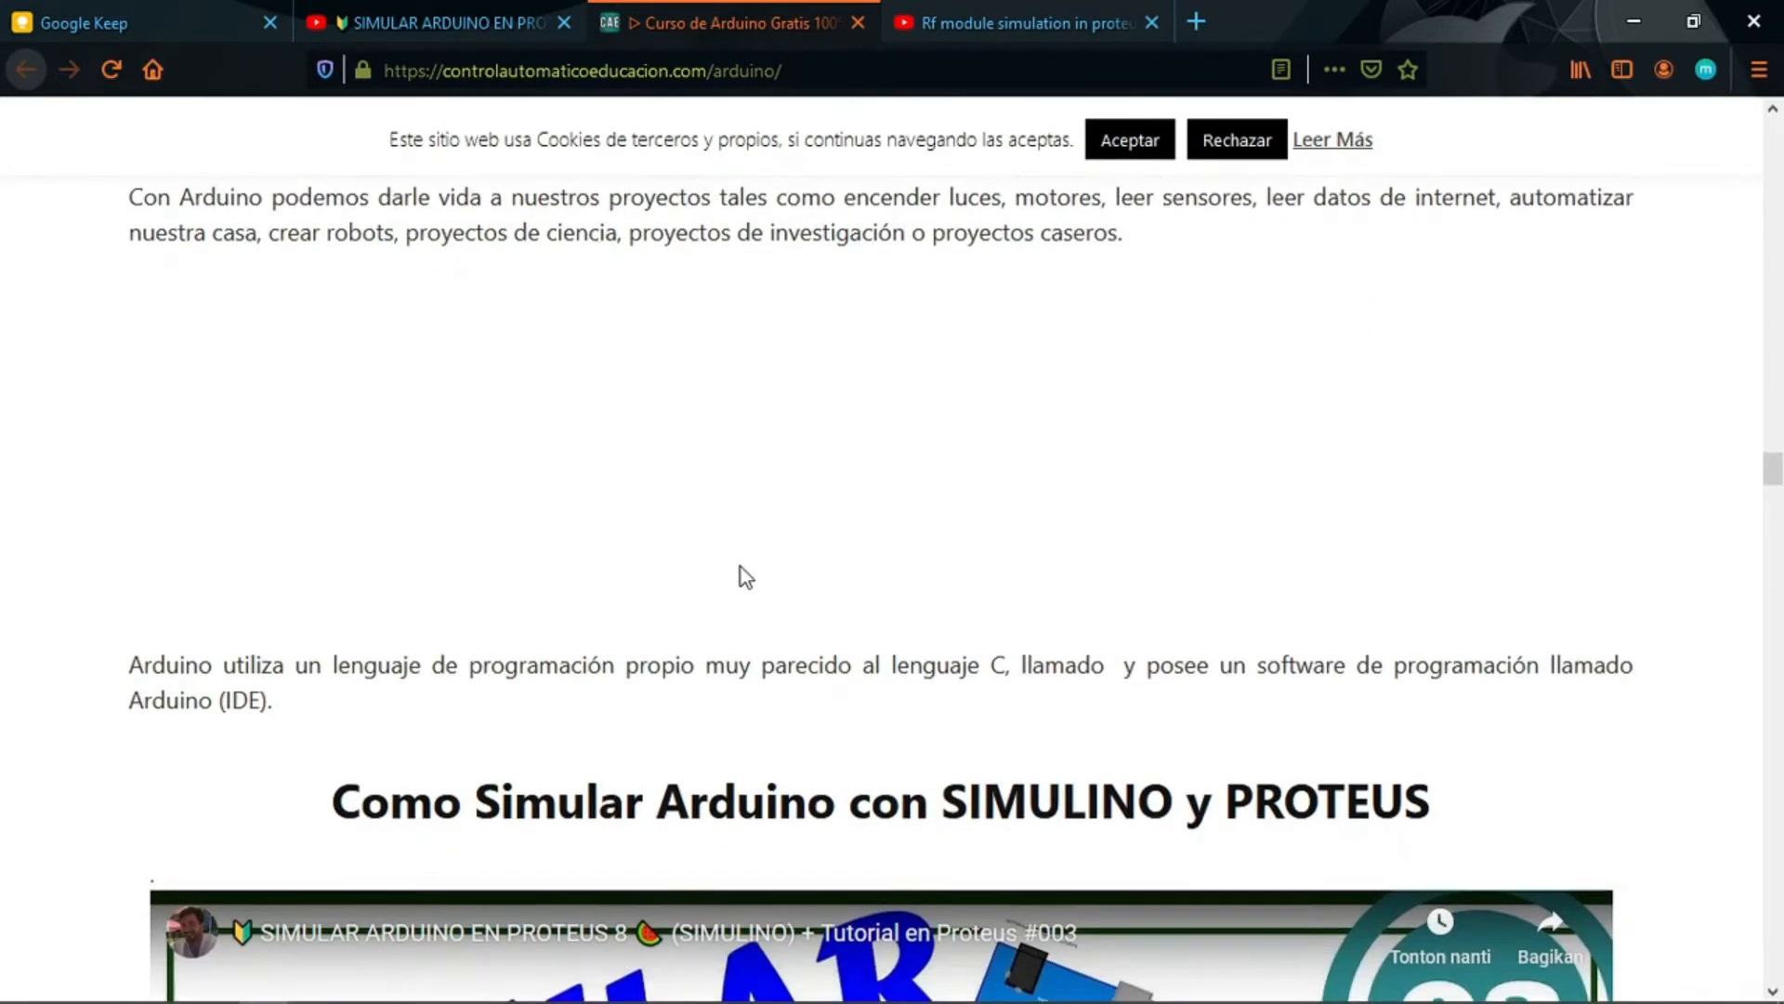
scroll(743, 581, down, 10)
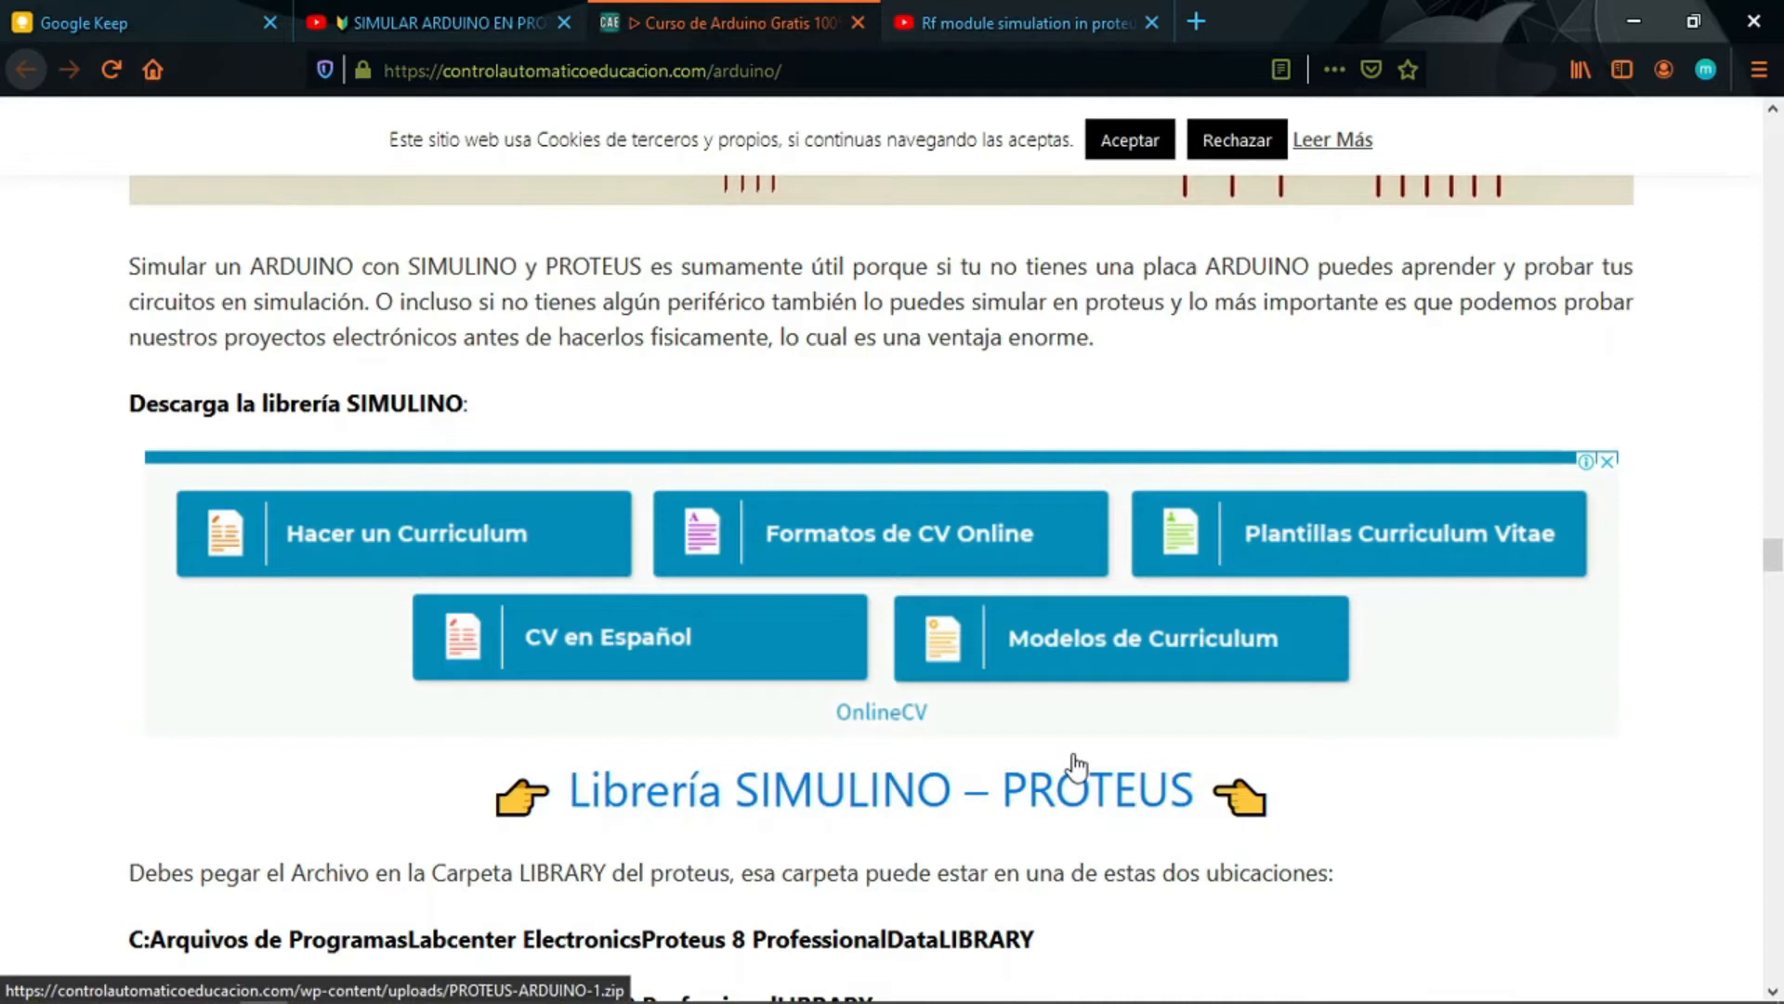
- Open the first Google Drive download link in the description of the "Rf module simulation in proteus" YouTube video
click(973, 5)
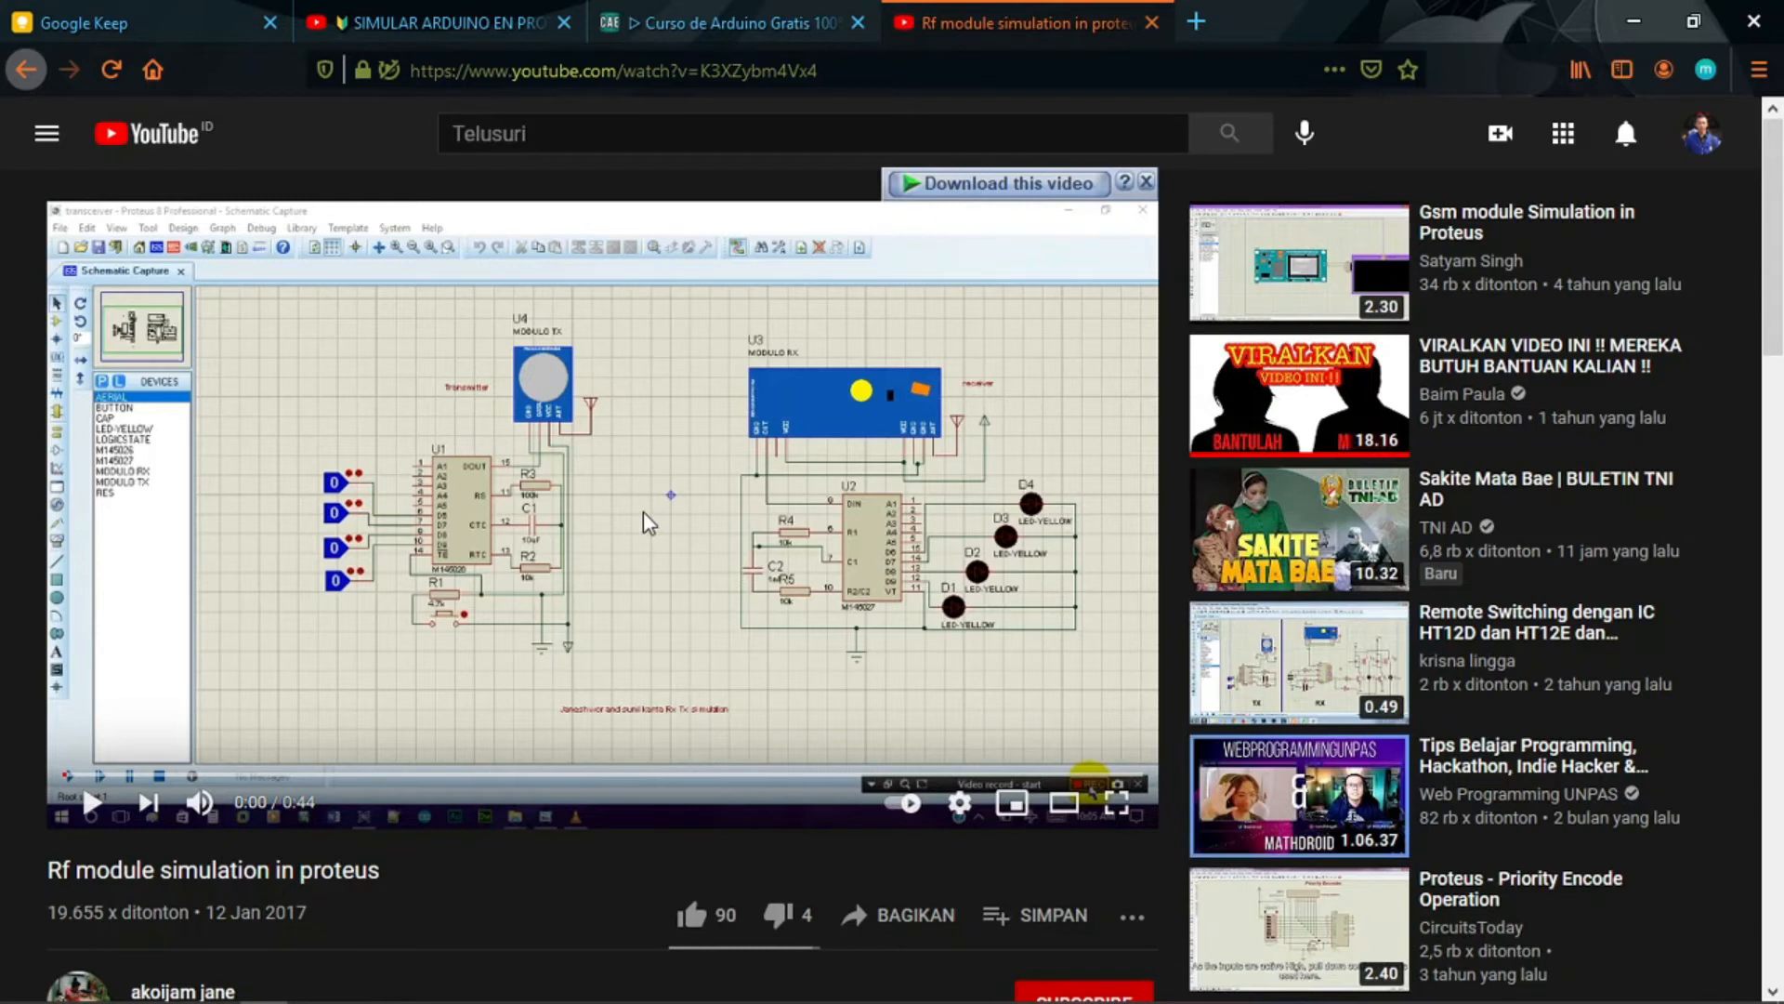
scroll(741, 535, down, 5)
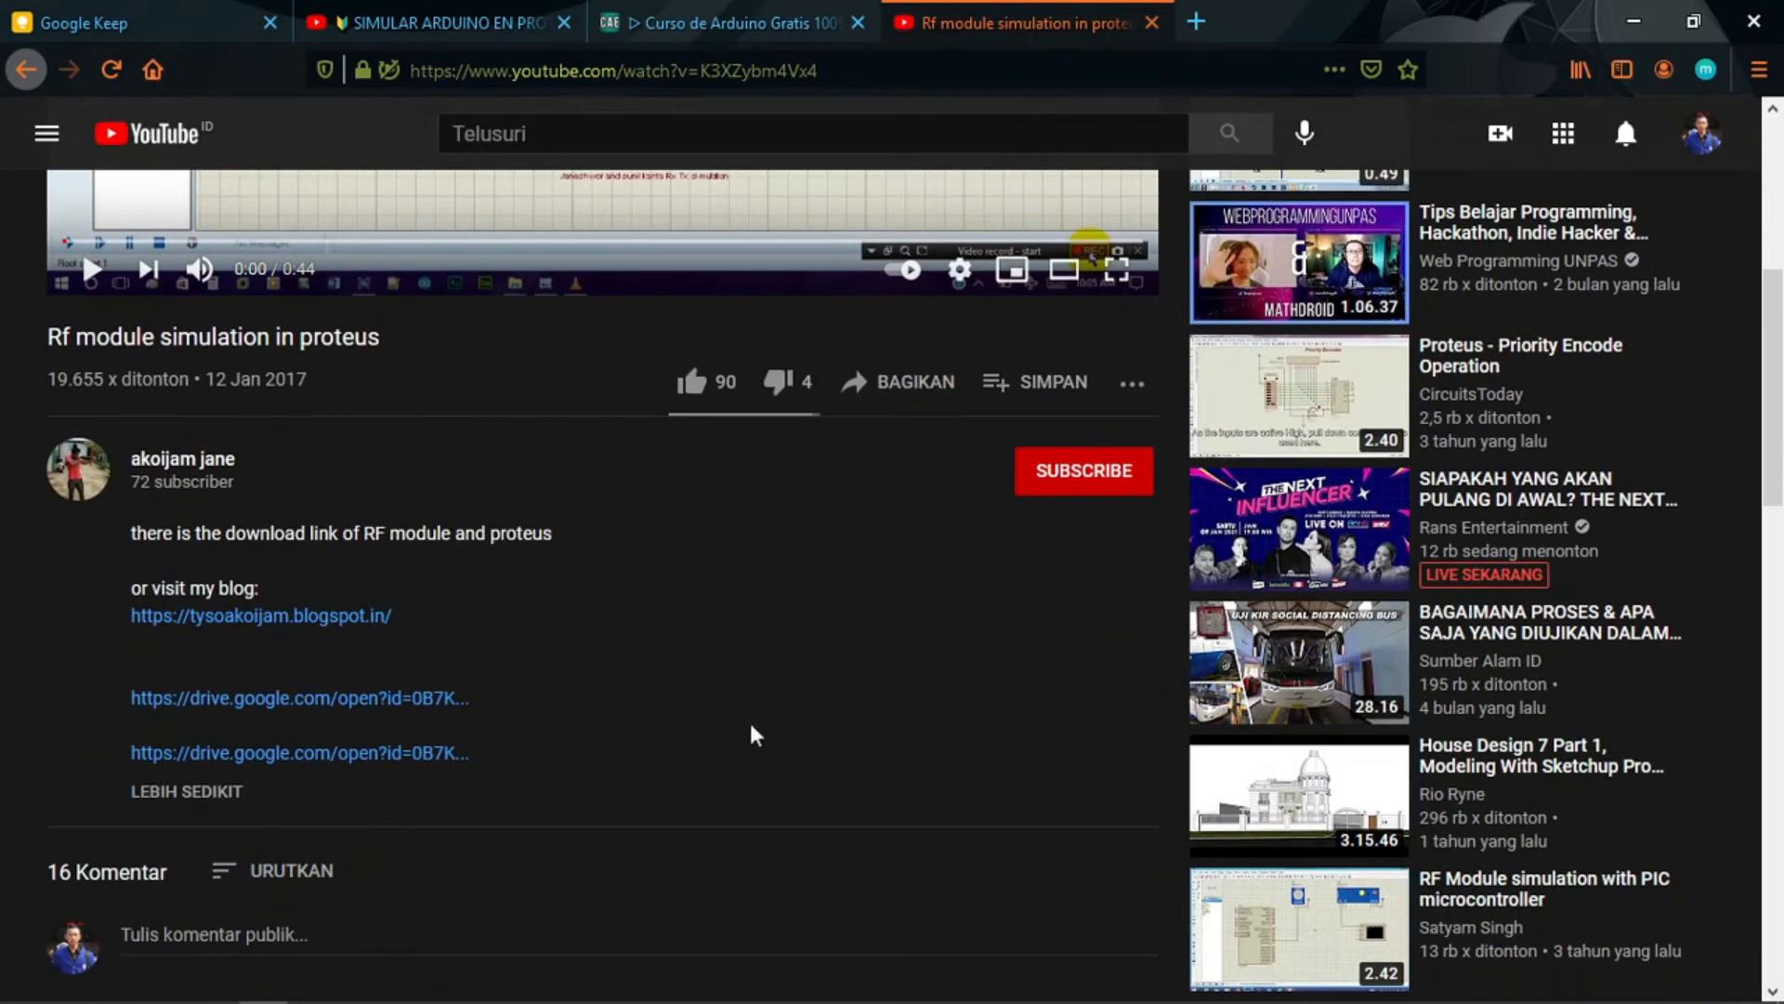
click(347, 699)
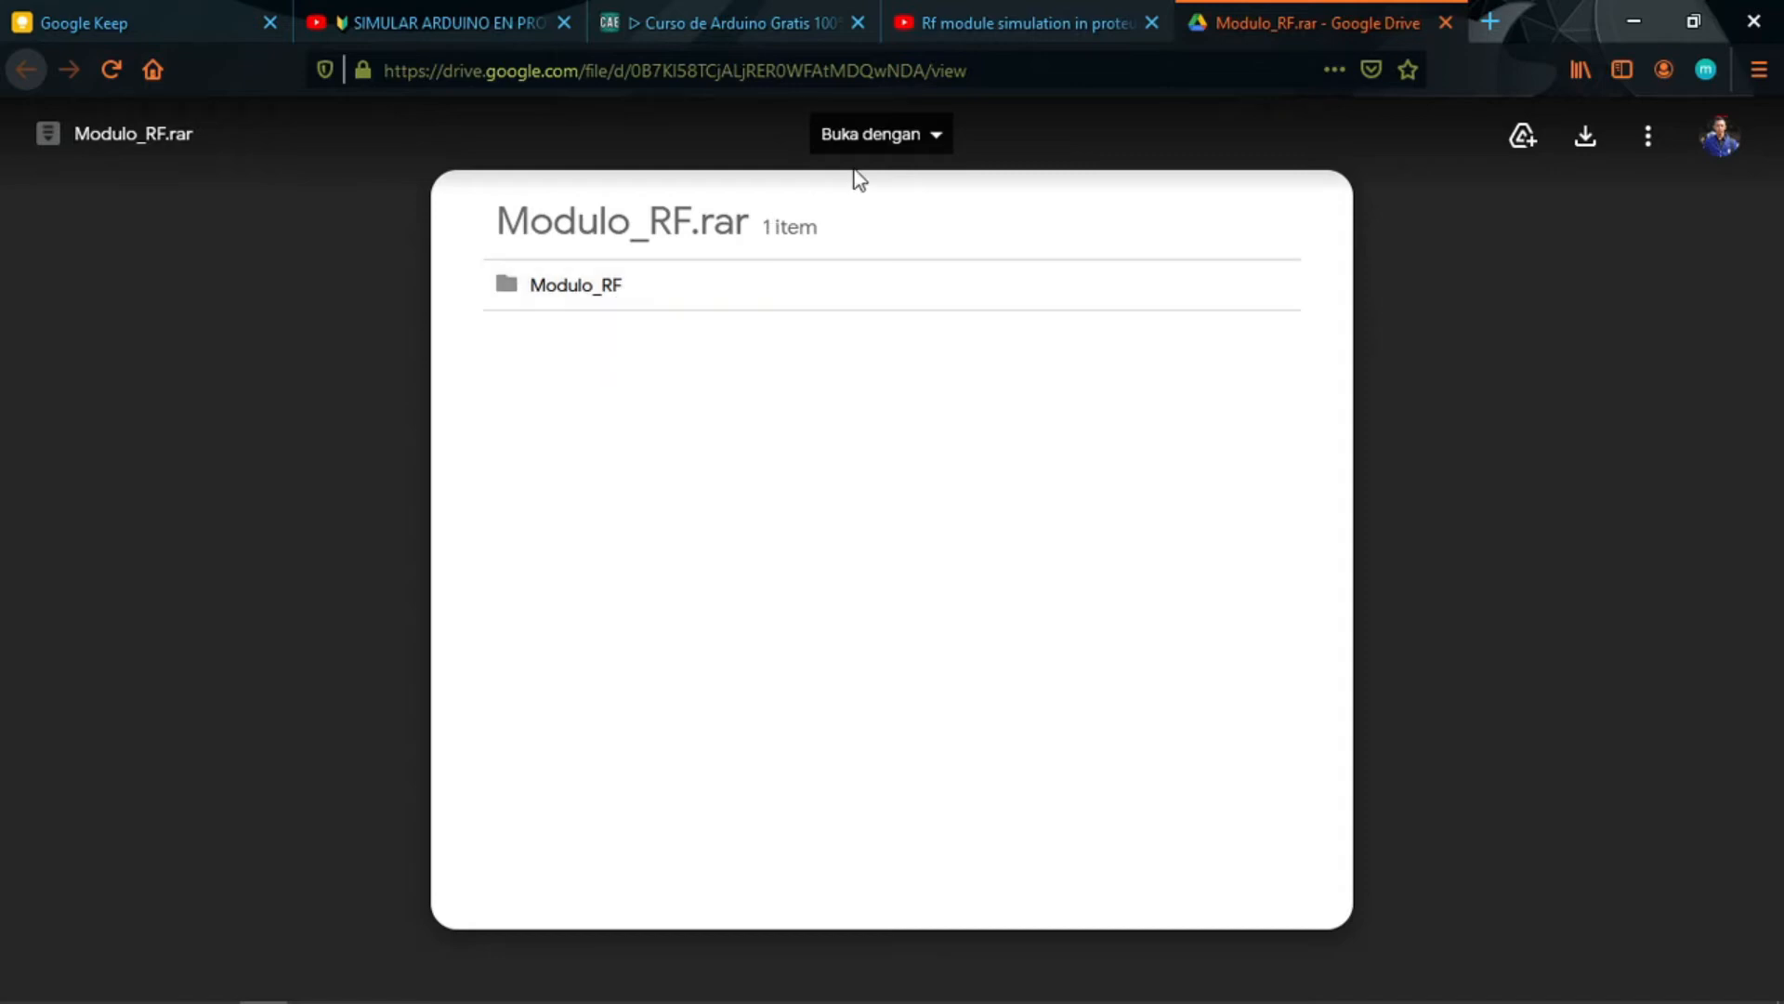
- Search the web in a new tab for "ultrasonik sensor the engineering project library"
click(1491, 23)
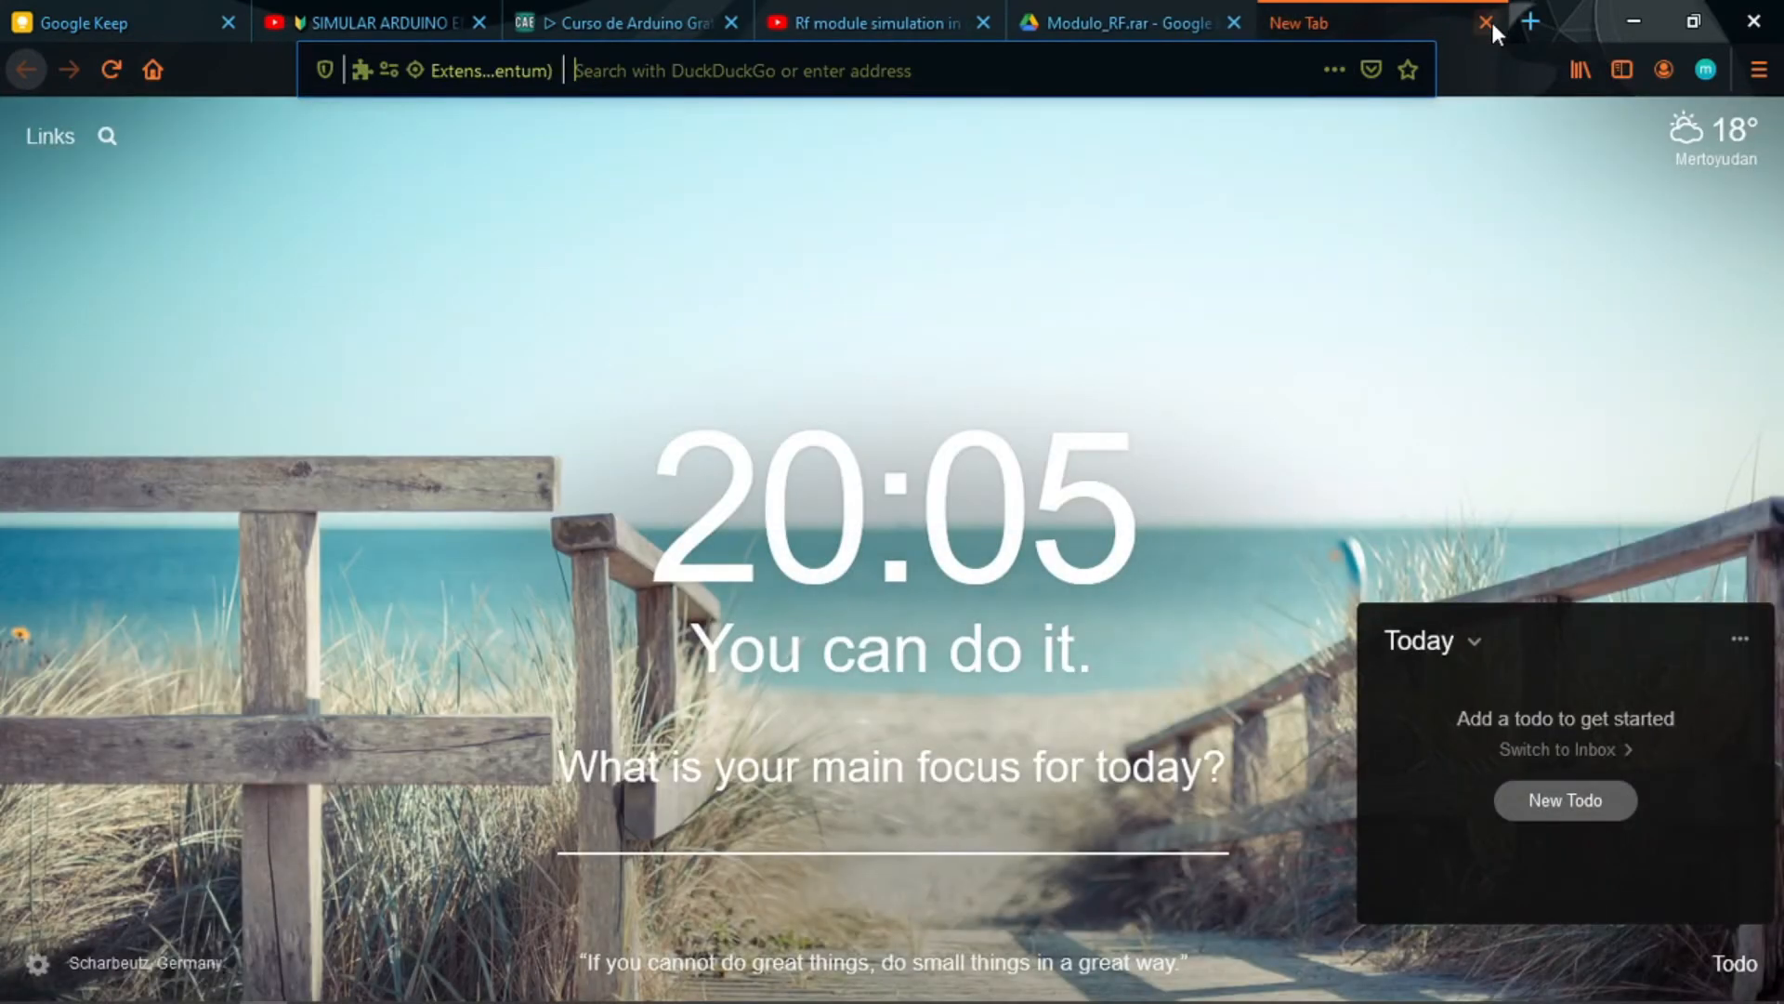
text(ultrasonik sensor)
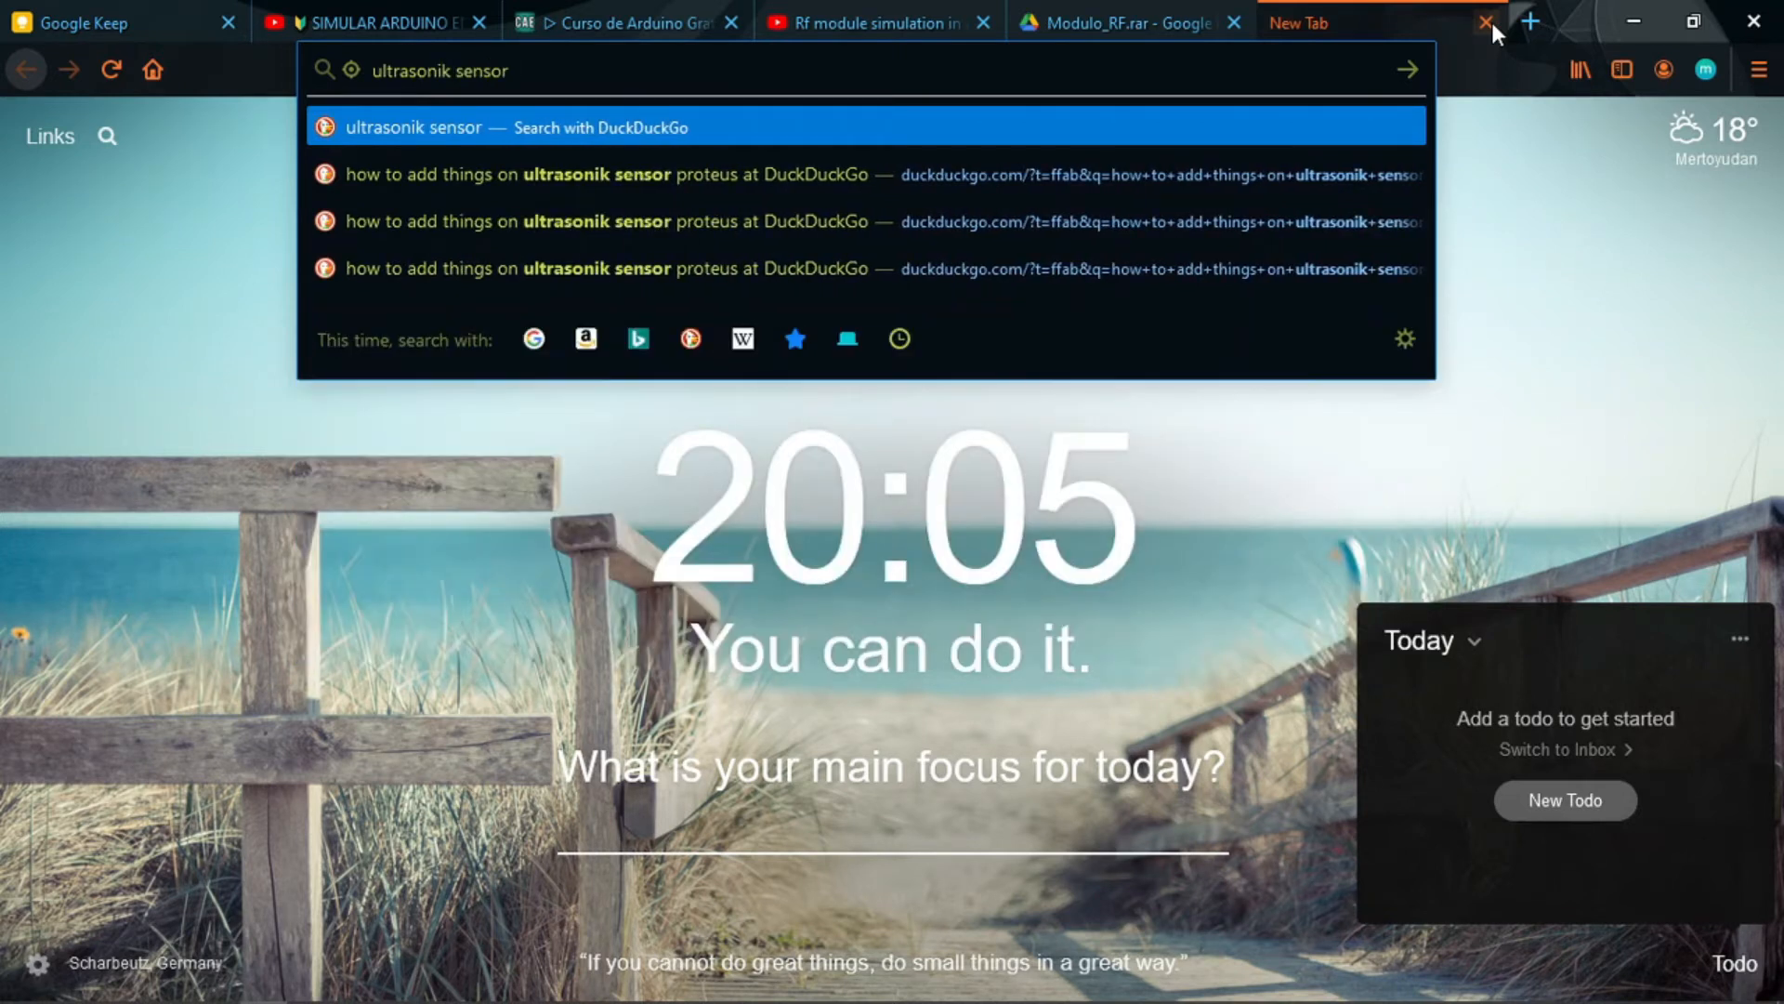
text( t)
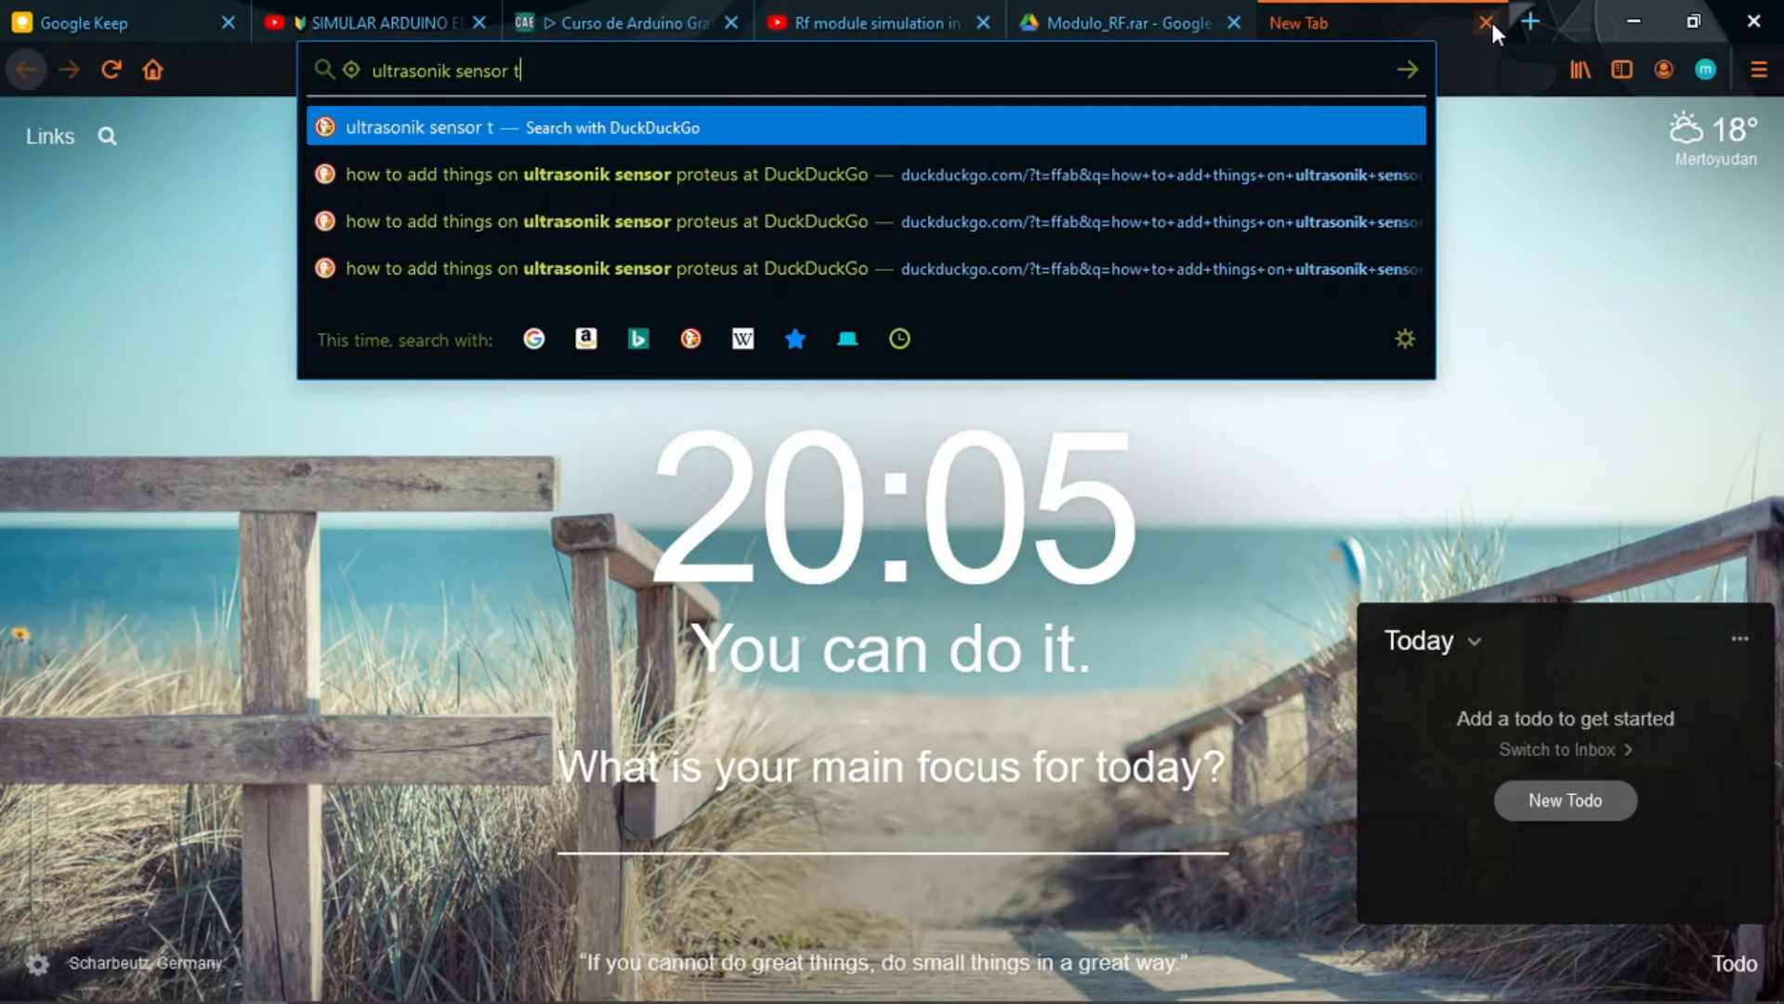
text(he engineeri)
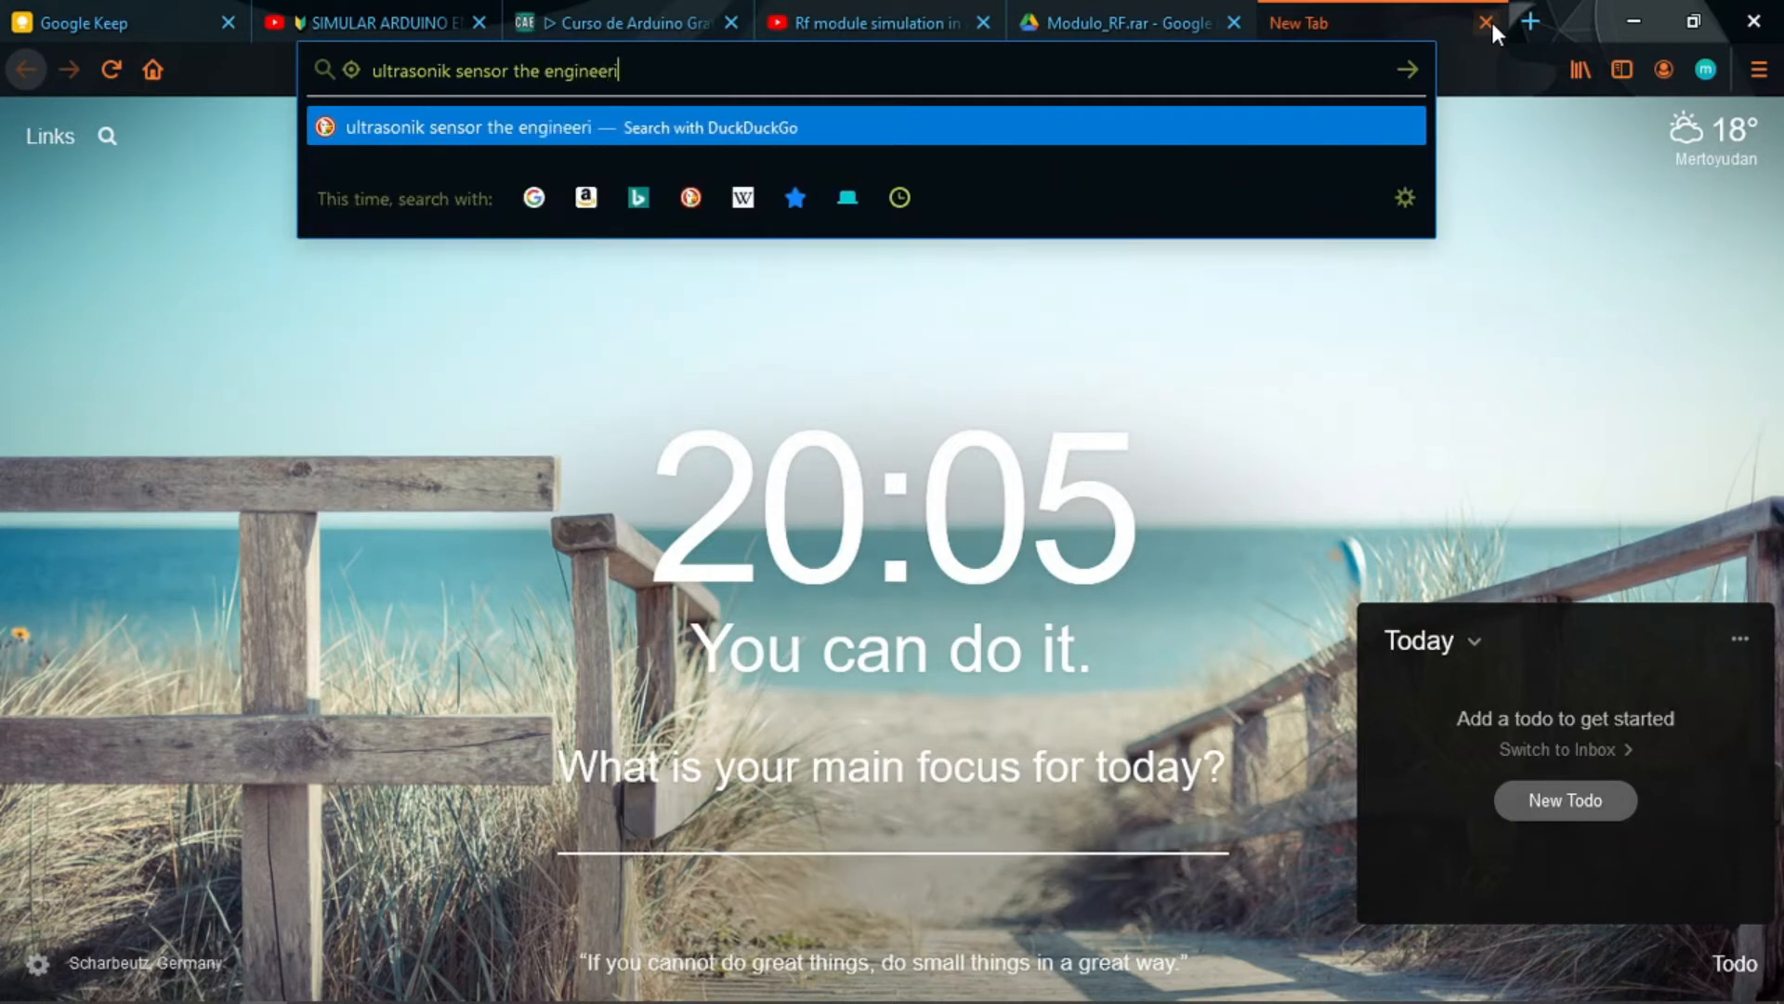
text(ng proje)
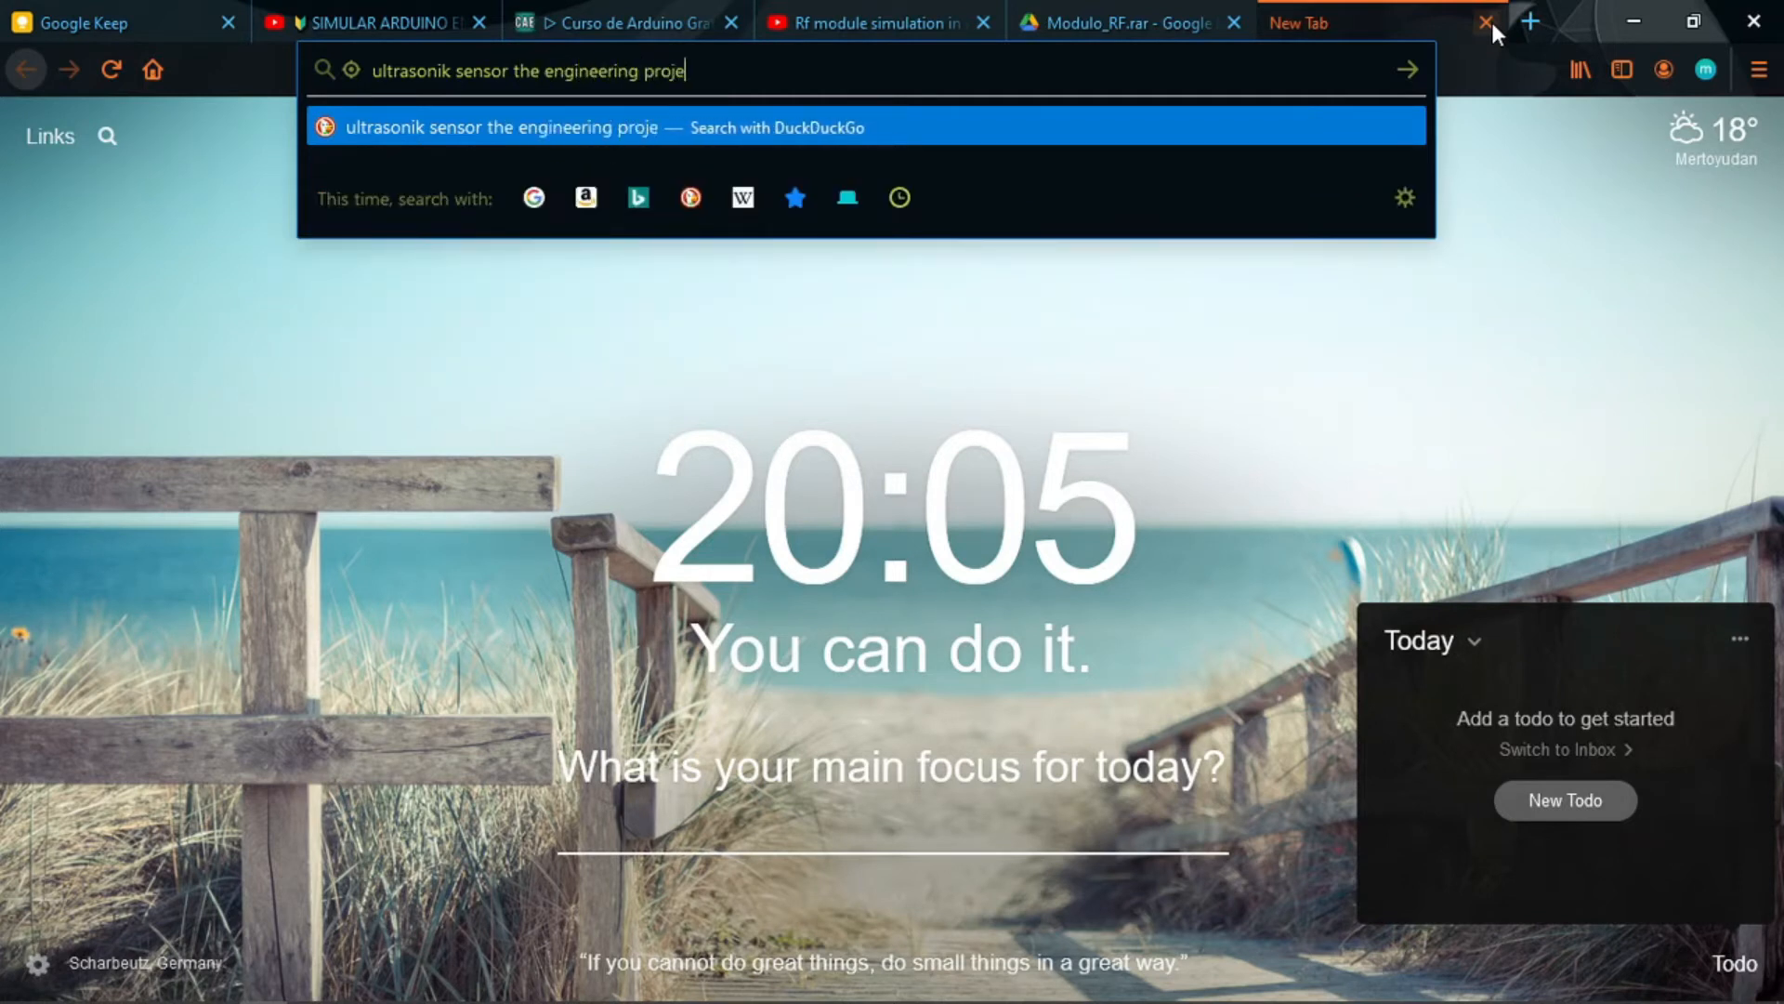
text(ct l)
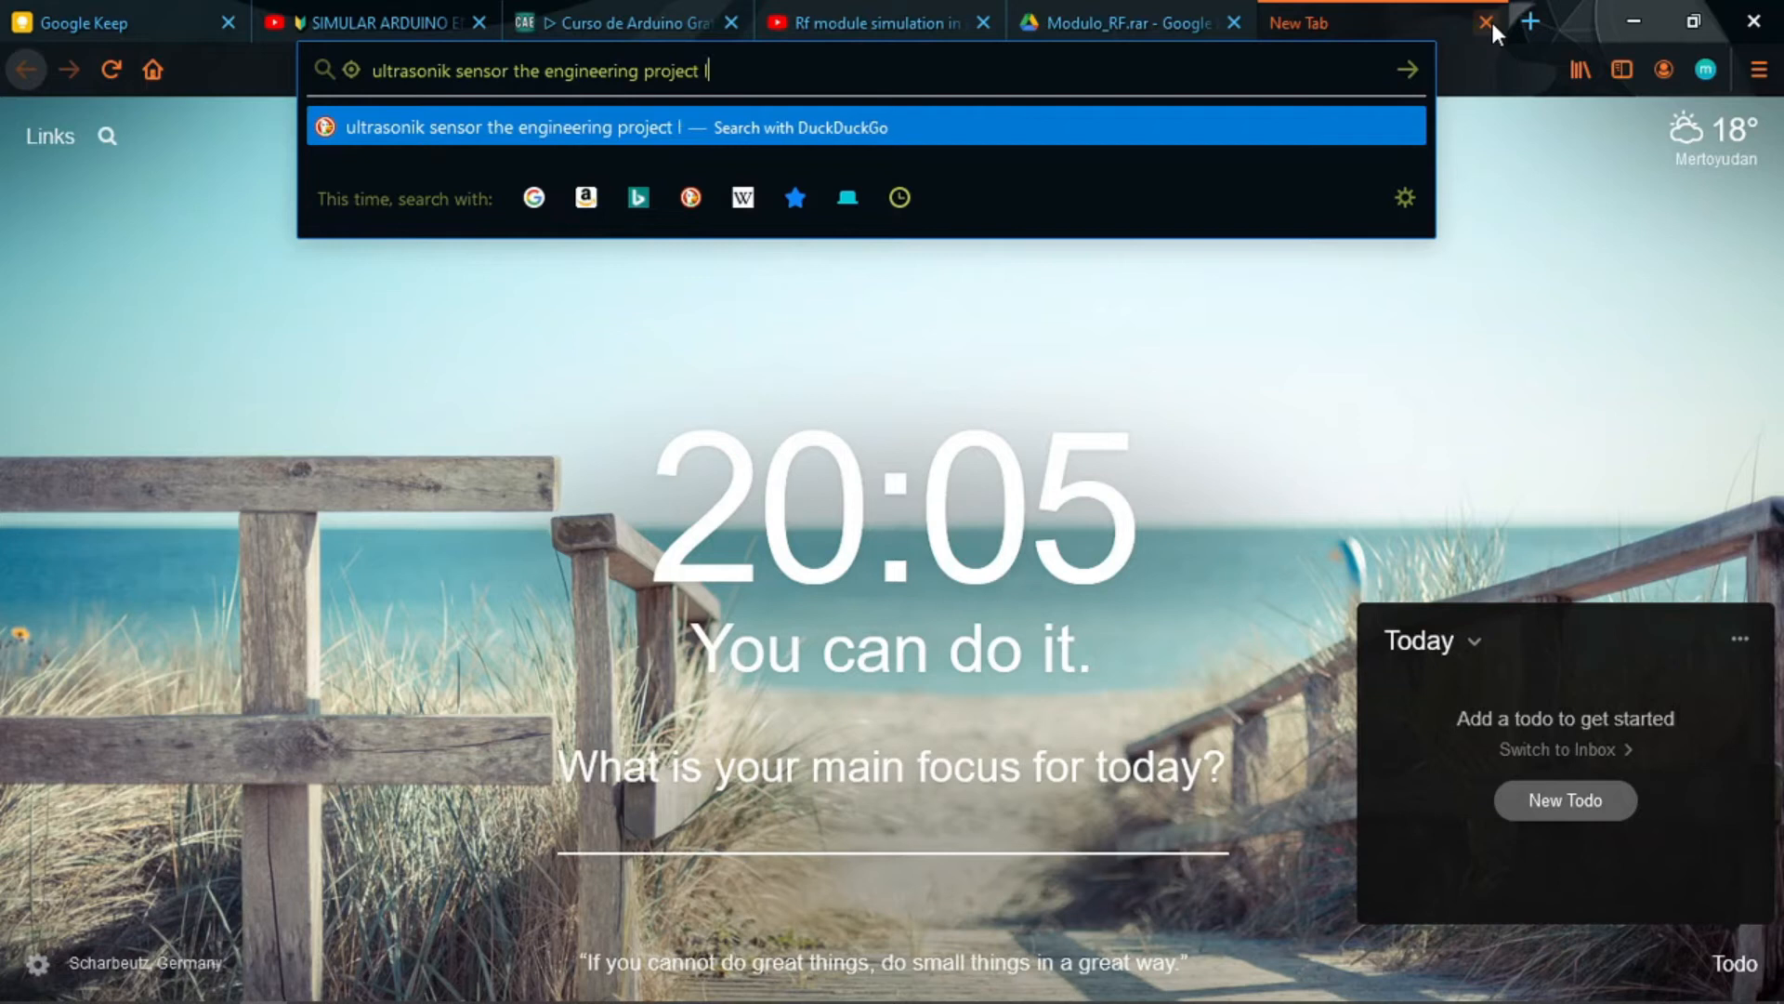
text(ibrary)
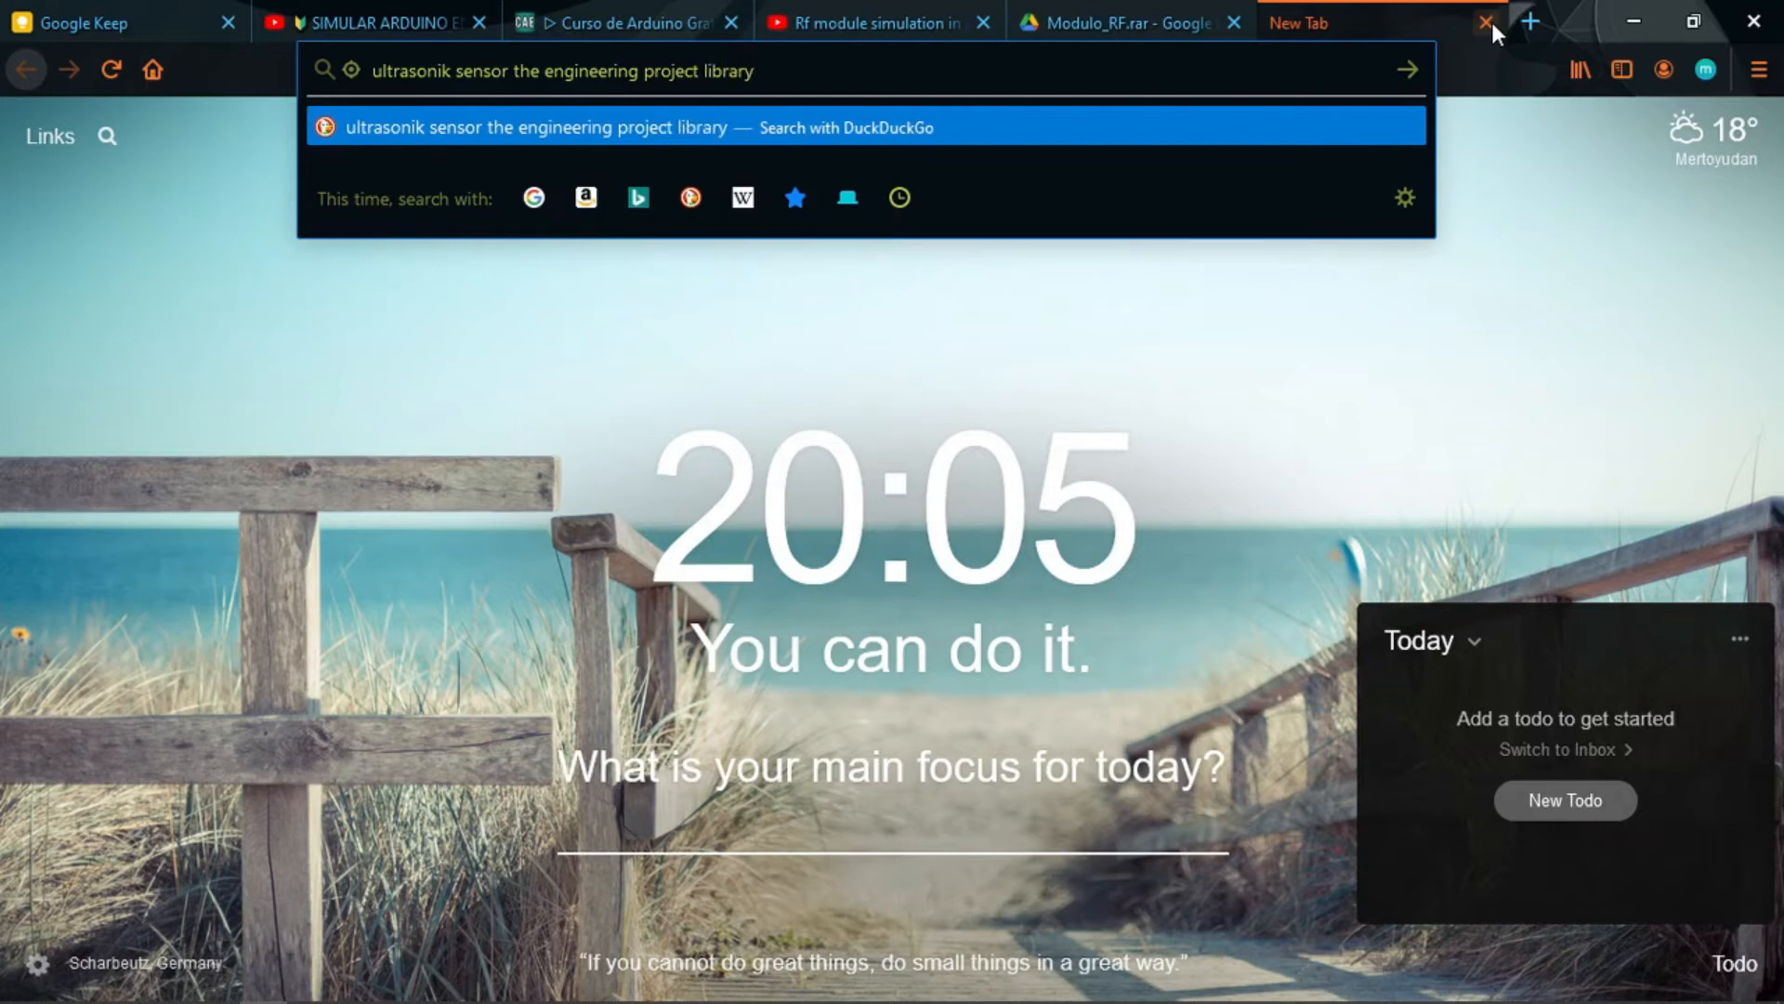
key(Return)
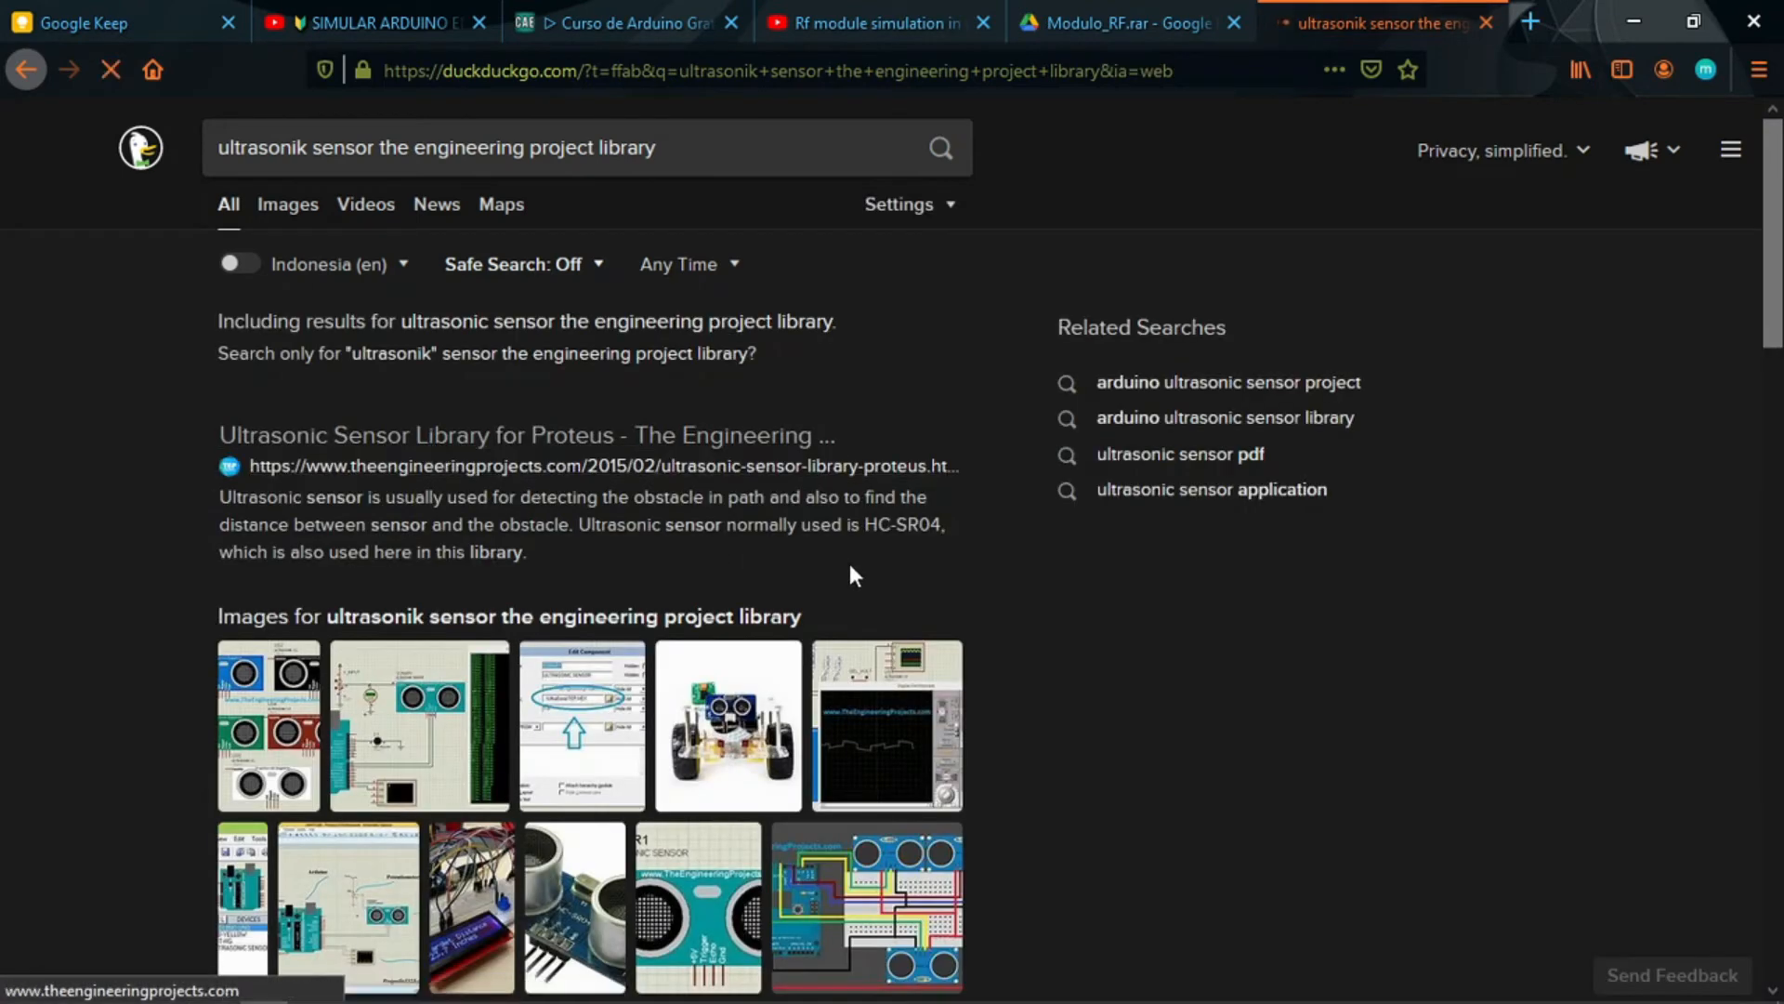
- Open The Engineering Projects' Ultrasonic Sensor Library for Proteus article and locate its library download link
scroll(828, 577, down, 8)
scroll(822, 740, down, 15)
scroll(822, 738, down, 15)
scroll(824, 738, down, 6)
scroll(818, 734, up, 4)
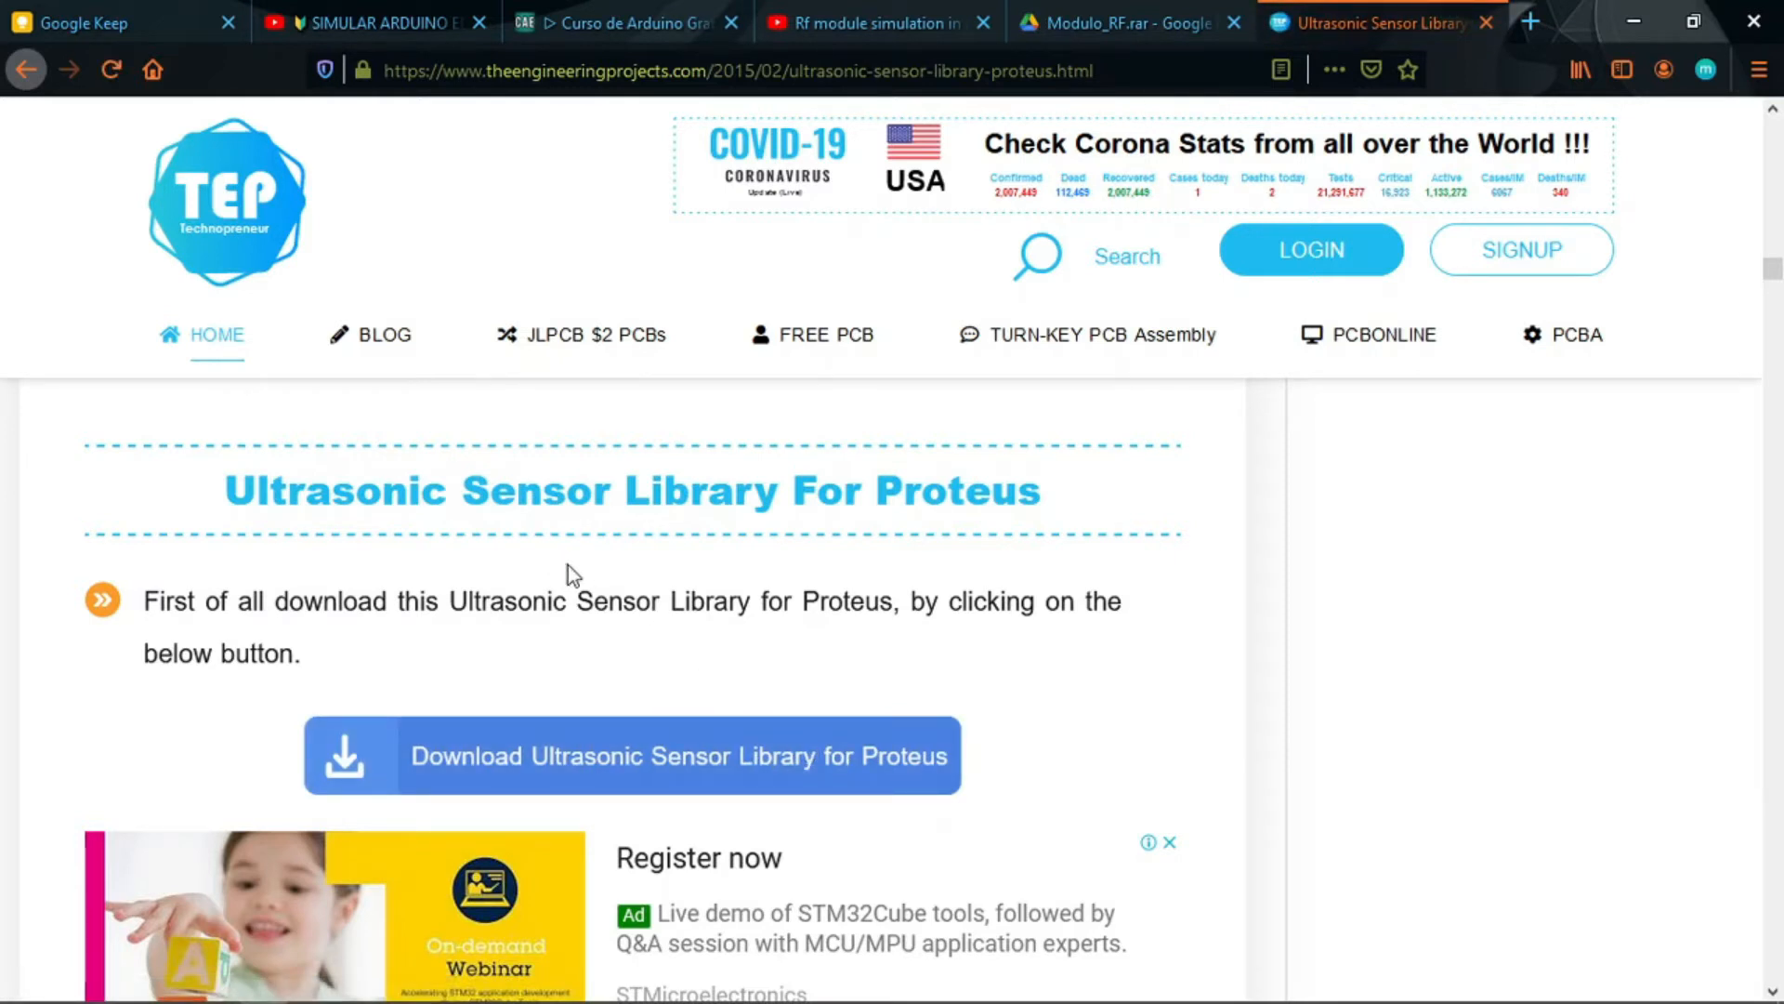
- Switch to the Arduino IDE and review the Transmitter_Receiver_Ultrasonik_Kode sketch's pin definitions, setup and loop code
mouse_move(703, 999)
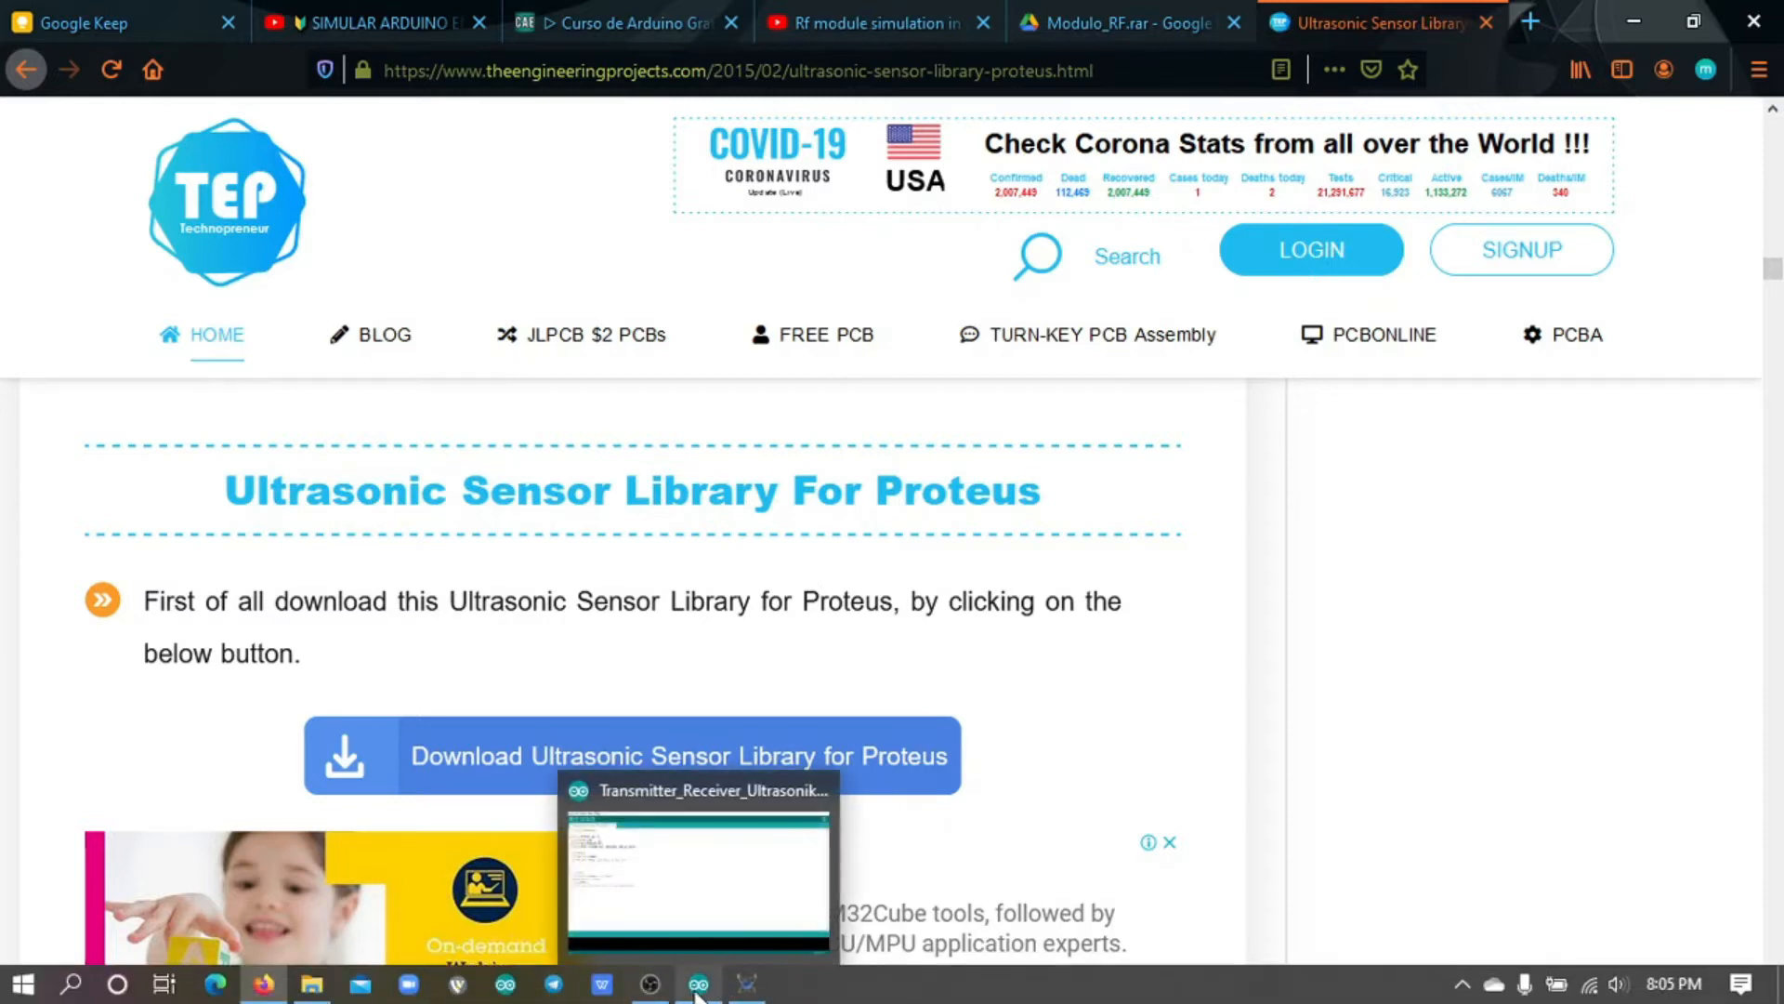
click(697, 987)
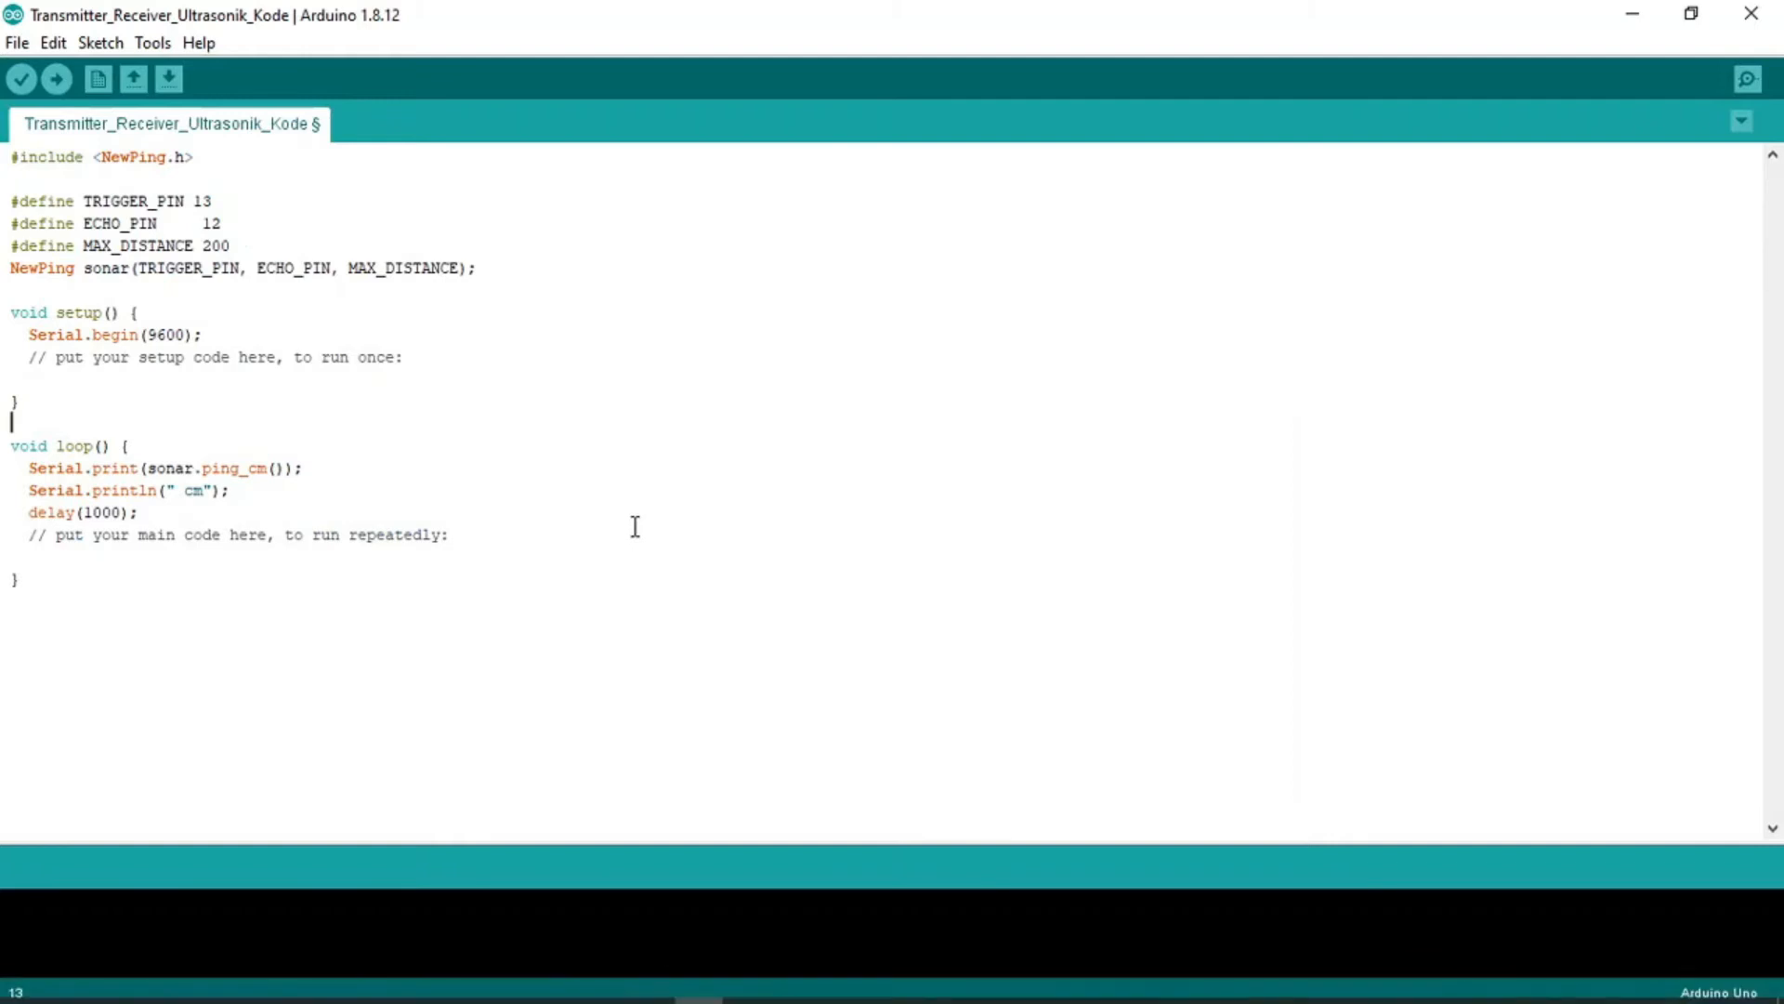
click(413, 181)
click(516, 402)
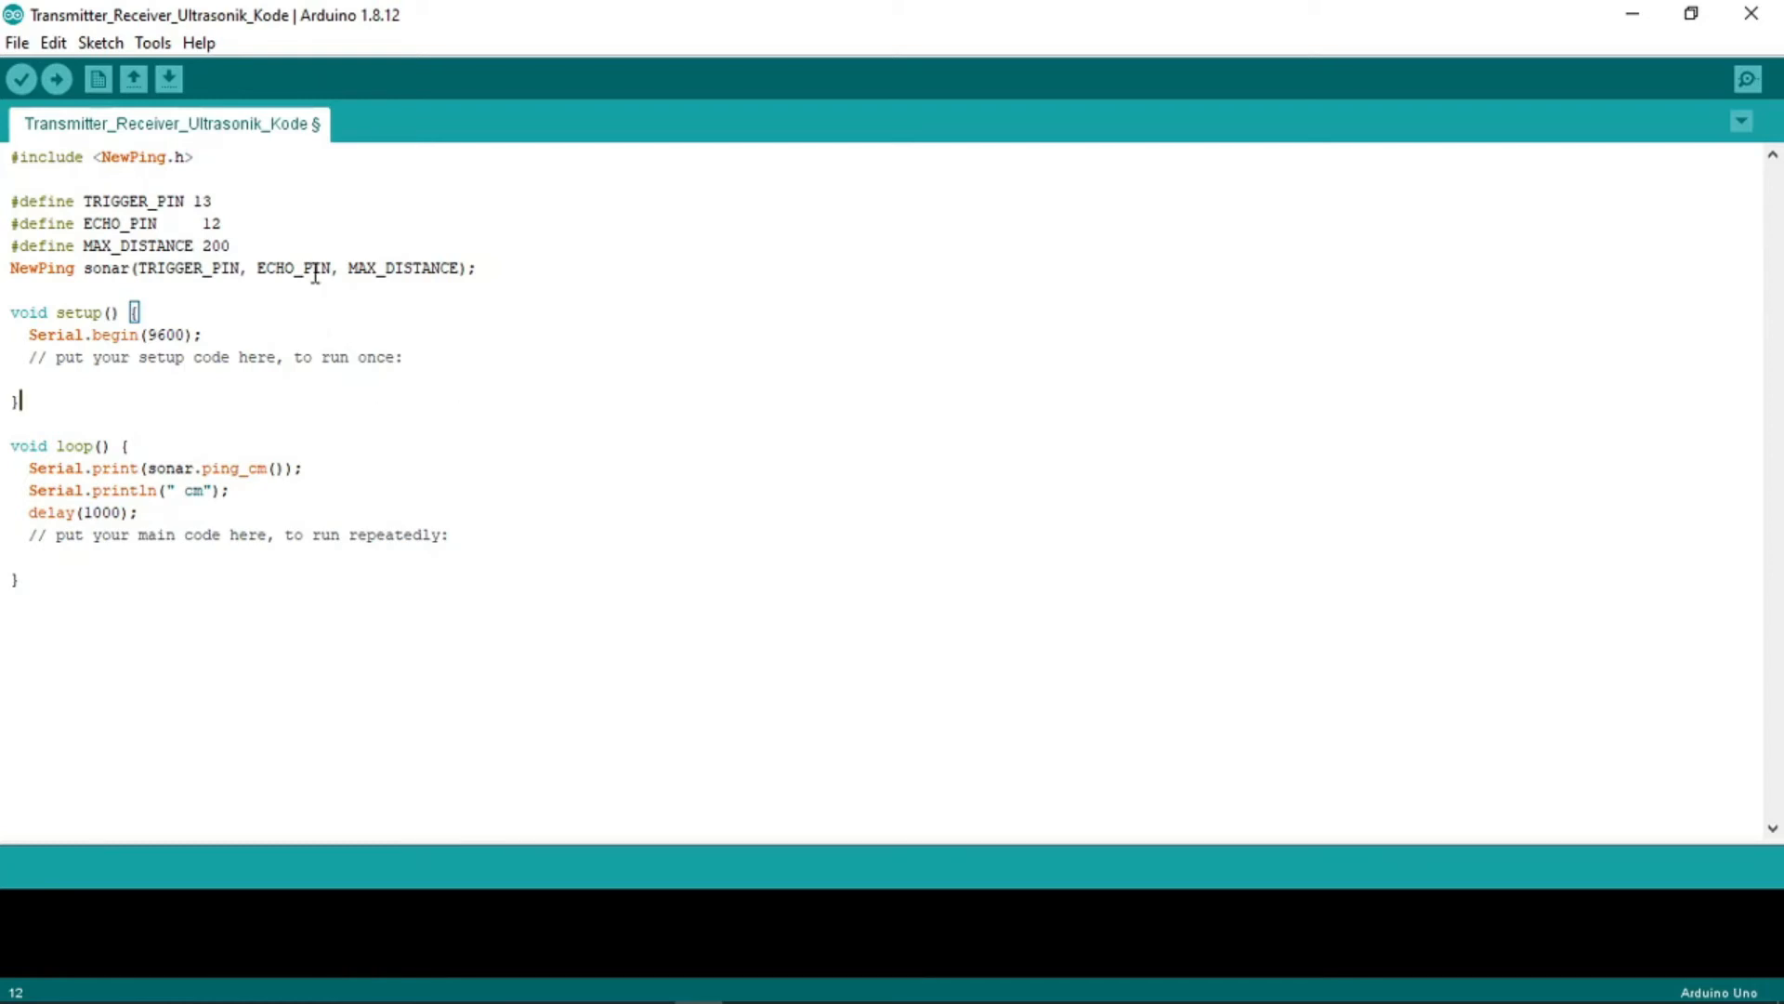
- Examine the NewPing library include and the TRIGGER_PIN, ECHO_PIN and MAX_DISTANCE definitions in the sketch
click(223, 158)
key(BackSpace)
key(Down)
key(Down)
key(Down)
key(Up)
key(Down)
key(Left)
key(Left)
key(Left)
key(Left)
key(Left)
key(Left)
key(Left)
key(Left)
key(Left)
key(Left)
key(Left)
key(Left)
key(Left)
key(Left)
key(Left)
key(Left)
key(Left)
key(Left)
key(Left)
key(Right)
key(Right)
key(Right)
key(Right)
key(Right)
key(Right)
key(Right)
key(Right)
key(Right)
key(Right)
key(Right)
key(Right)
key(Right)
key(Right)
key(Right)
key(Right)
key(Right)
key(Right)
key(Right)
key(Right)
key(Right)
key(Right)
key(Right)
key(Right)
key(Right)
key(Right)
key(Right)
key(Right)
key(Right)
key(Right)
key(Right)
key(Right)
key(Right)
key(Right)
key(Right)
key(Right)
key(Right)
key(Right)
- Examine the NewPing sonar declaration and the setup function that starts serial communication
key(Down)
key(Down)
key(Down)
key(Up)
key(Down)
key(Down)
key(Up)
key(Left)
key(Left)
key(Left)
key(Left)
key(Right)
key(Right)
key(Right)
key(Right)
key(Down)
key(Down)
key(Down)
key(Down)
key(Down)
key(Down)
key(Down)
key(Up)
key(Up)
key(Up)
key(Up)
key(Up)
key(Up)
key(Up)
key(Up)
key(Up)
key(Up)
key(Up)
key(Up)
key(Up)
key(Up)
key(Up)
key(Up)
- Examine the loop function's serial printing of the sonar distance in centimetres and its delay
key(Down)
key(Down)
key(Down)
key(Down)
key(Down)
key(Down)
key(Down)
key(Down)
key(Down)
key(Down)
key(Right)
key(Right)
key(Right)
key(Right)
key(Right)
key(Right)
key(Right)
key(Right)
key(Right)
key(Right)
key(Right)
key(Down)
key(Left)
key(Left)
key(Left)
key(Left)
key(Left)
key(Left)
key(Left)
key(Left)
key(Left)
key(Left)
key(Left)
key(Left)
key(Left)
key(Left)
key(Left)
key(Left)
key(Left)
key(Left)
key(Down)
key(Right)
key(Right)
key(Right)
key(Right)
key(Right)
key(Right)
key(Right)
key(Right)
key(Right)
key(Right)
key(Right)
key(Right)
key(Right)
key(Right)
key(Right)
key(Right)
key(Right)
key(Right)
key(Down)
key(Down)
key(Down)
key(Down)
key(Up)
key(Up)
key(Up)
key(Up)
mouse_move(748, 999)
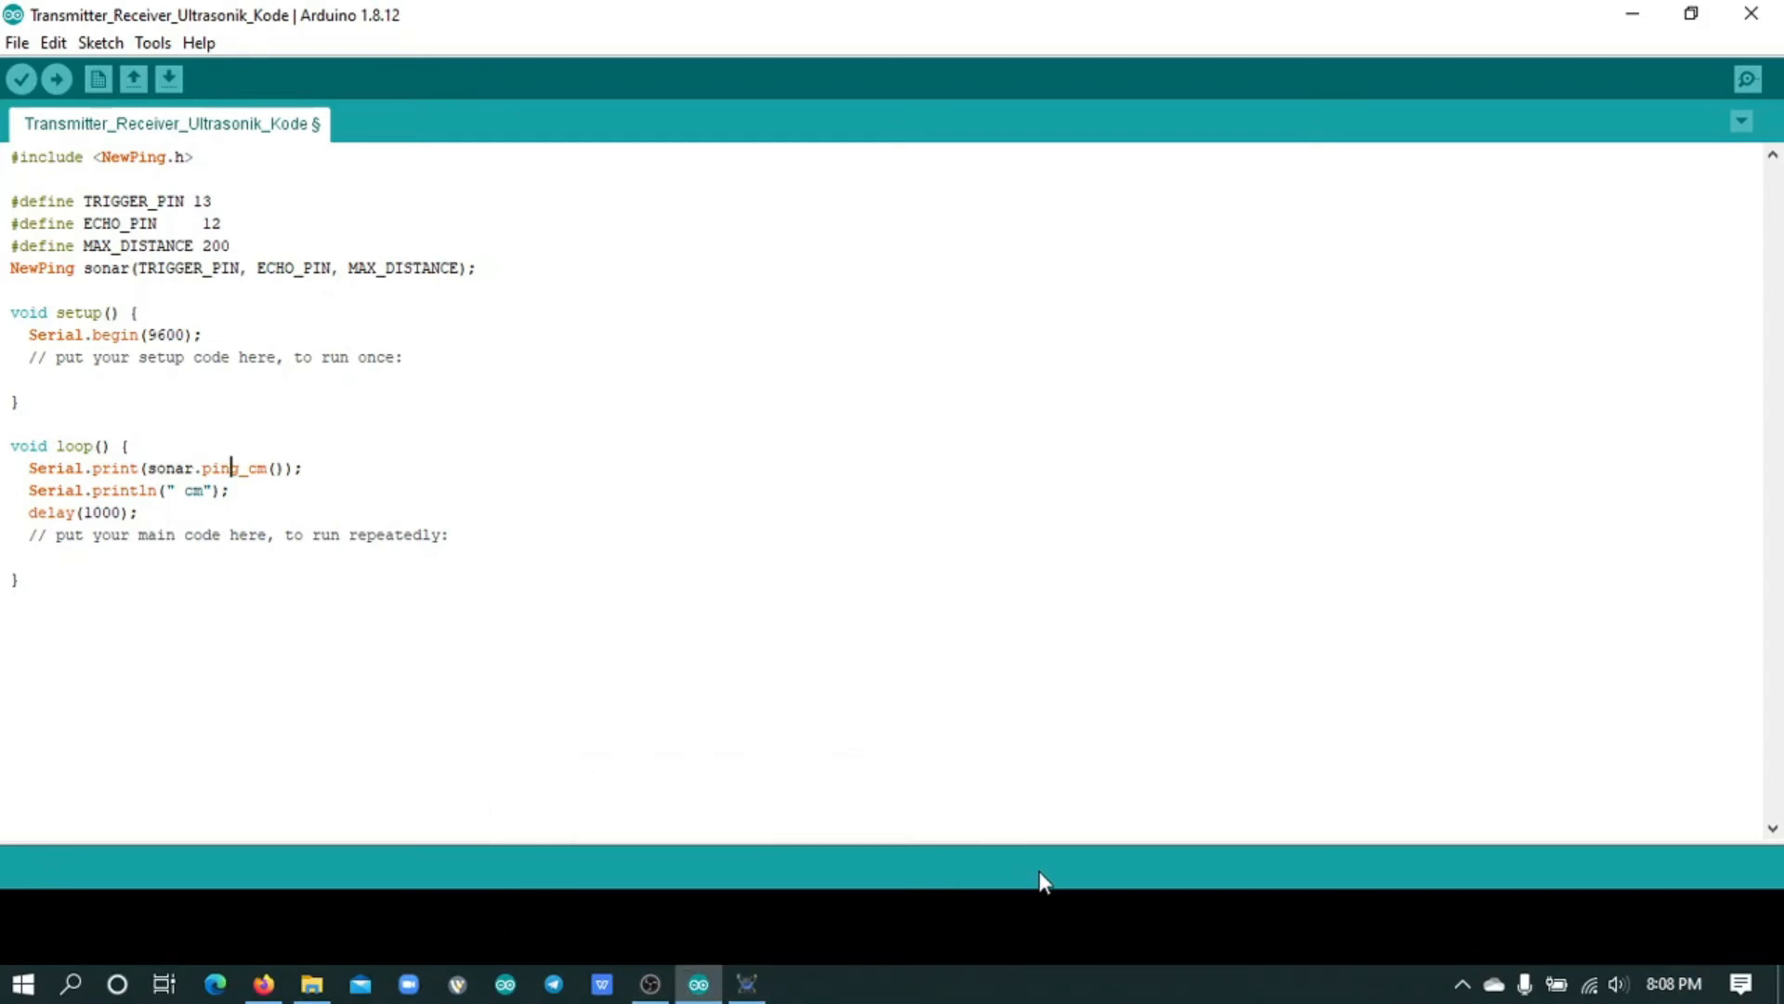
- Enlarge the sketch's output console, and switch to the Proteus schematic
drag(1023, 841, 991, 621)
mouse_move(669, 999)
click(752, 987)
scroll(744, 604, up, 1)
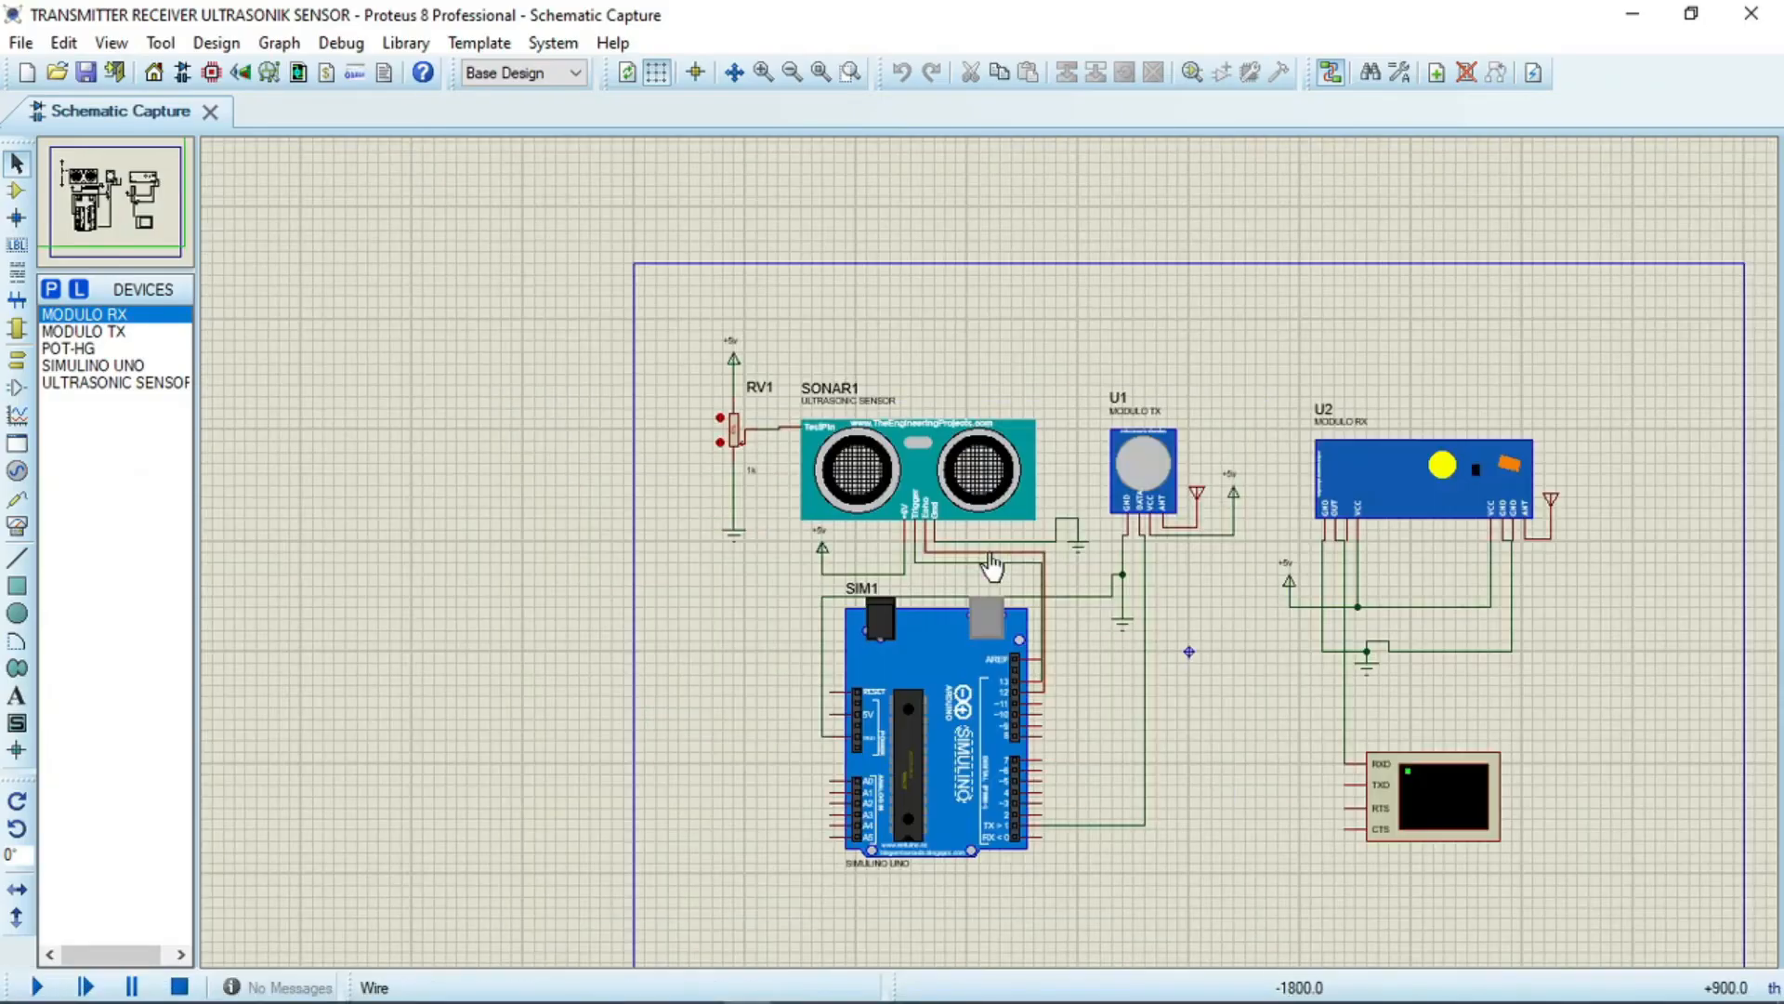
- Inspect the Canal setting in the component properties of transmitter module U1 and receiver module U2
double_click(1163, 465)
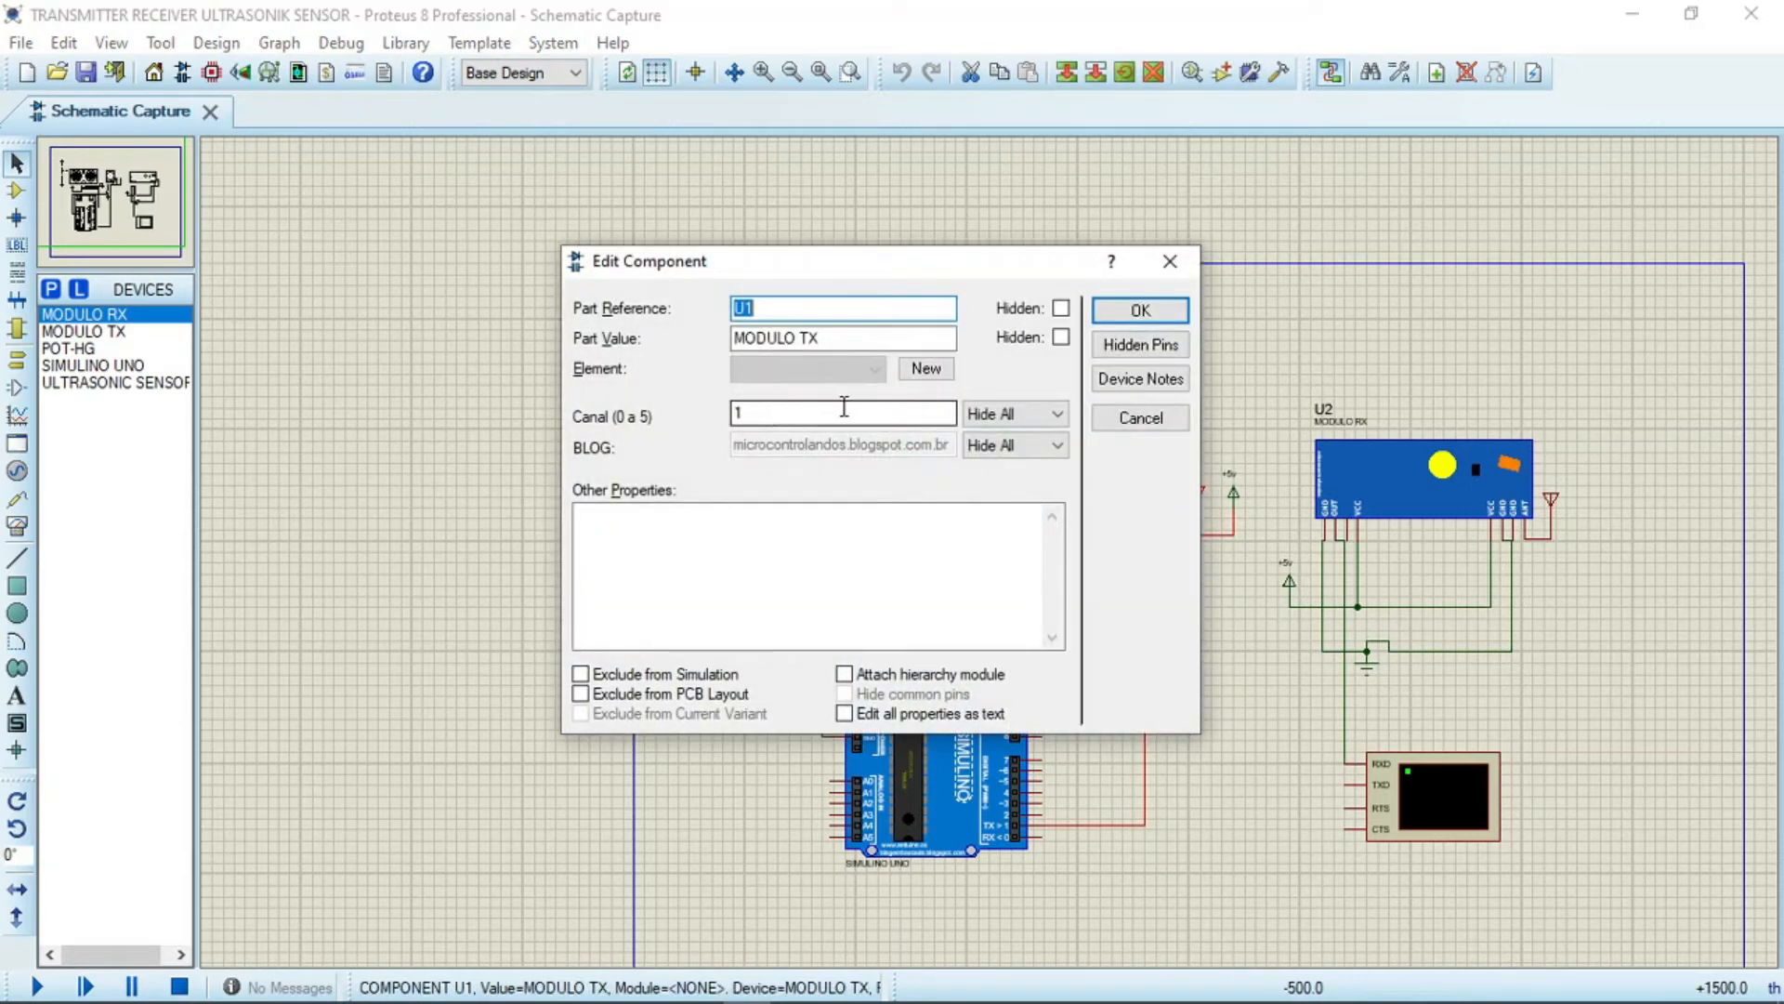
click(1135, 312)
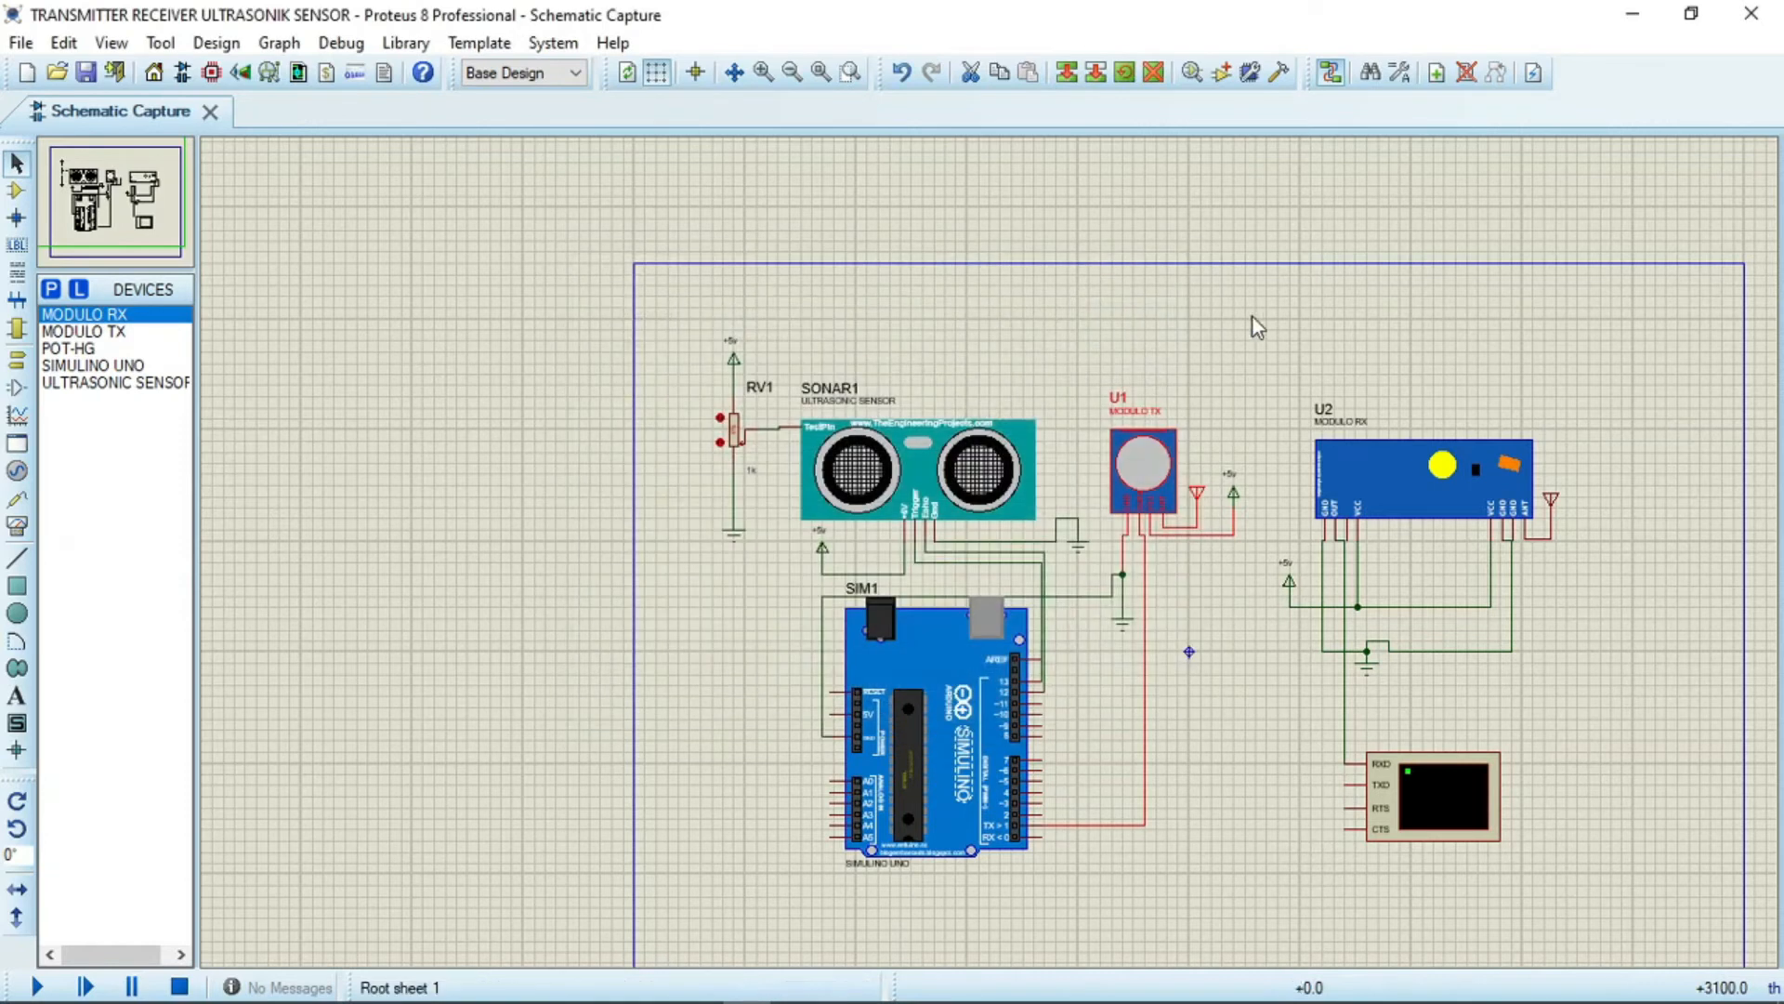
double_click(1384, 493)
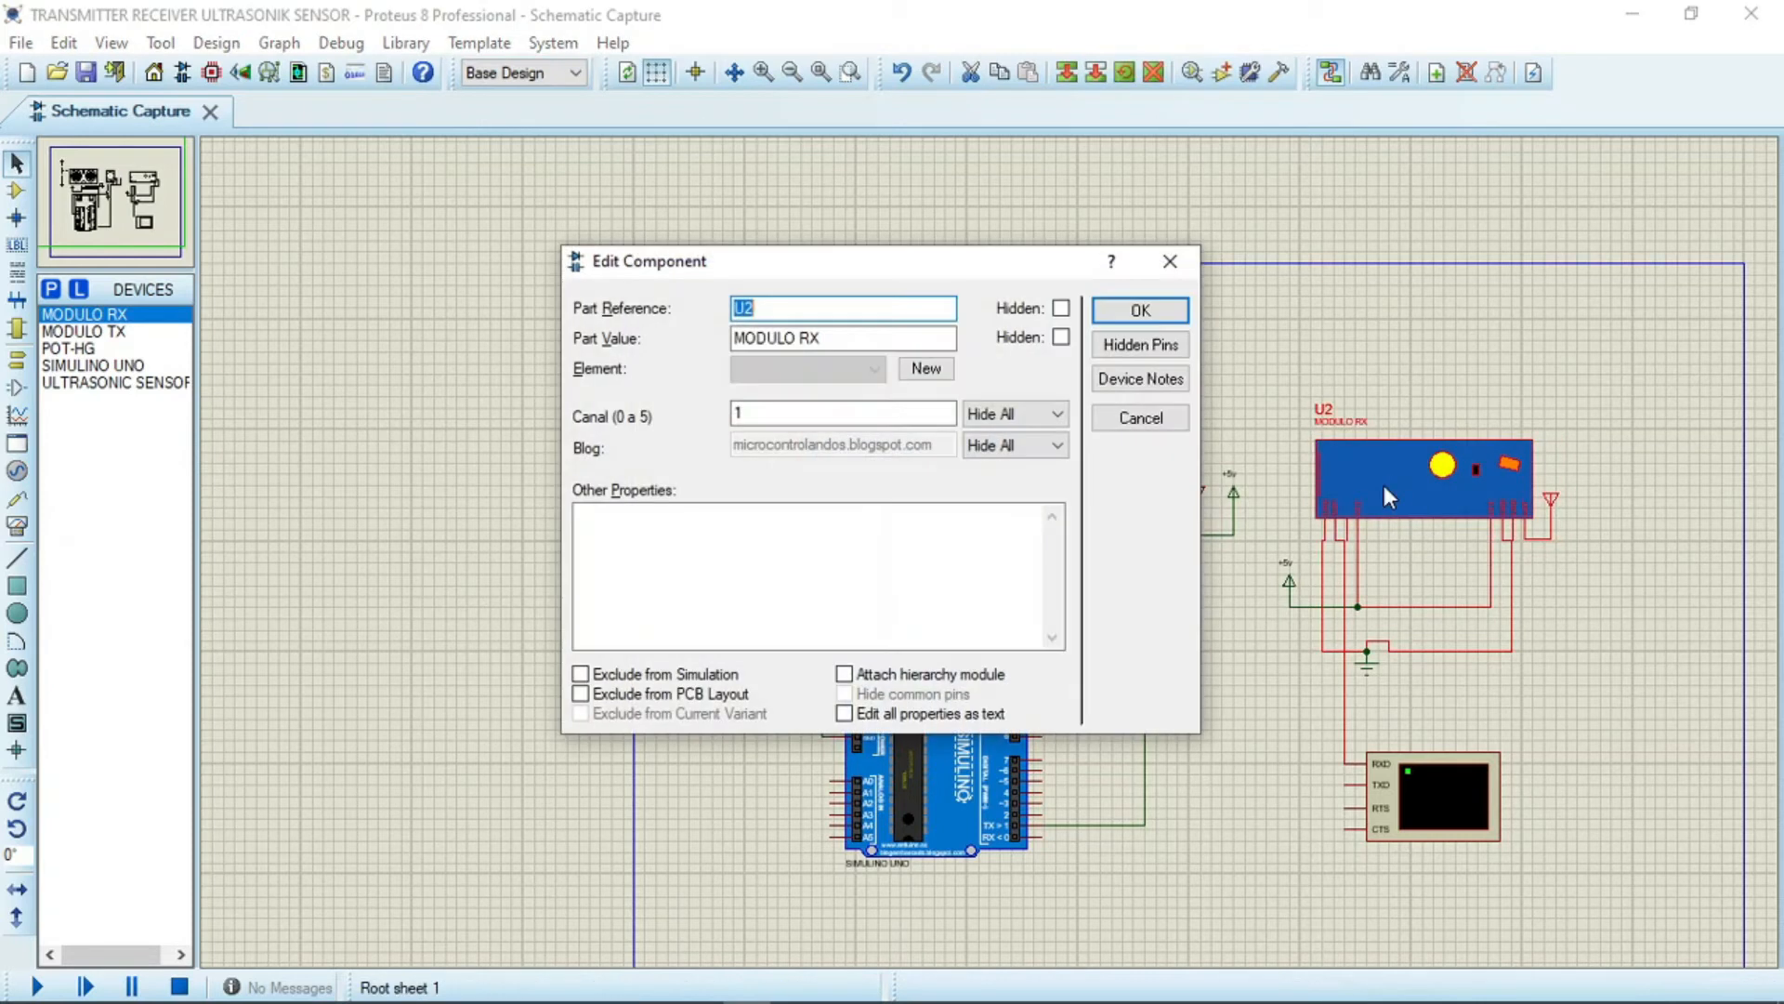
click(1144, 314)
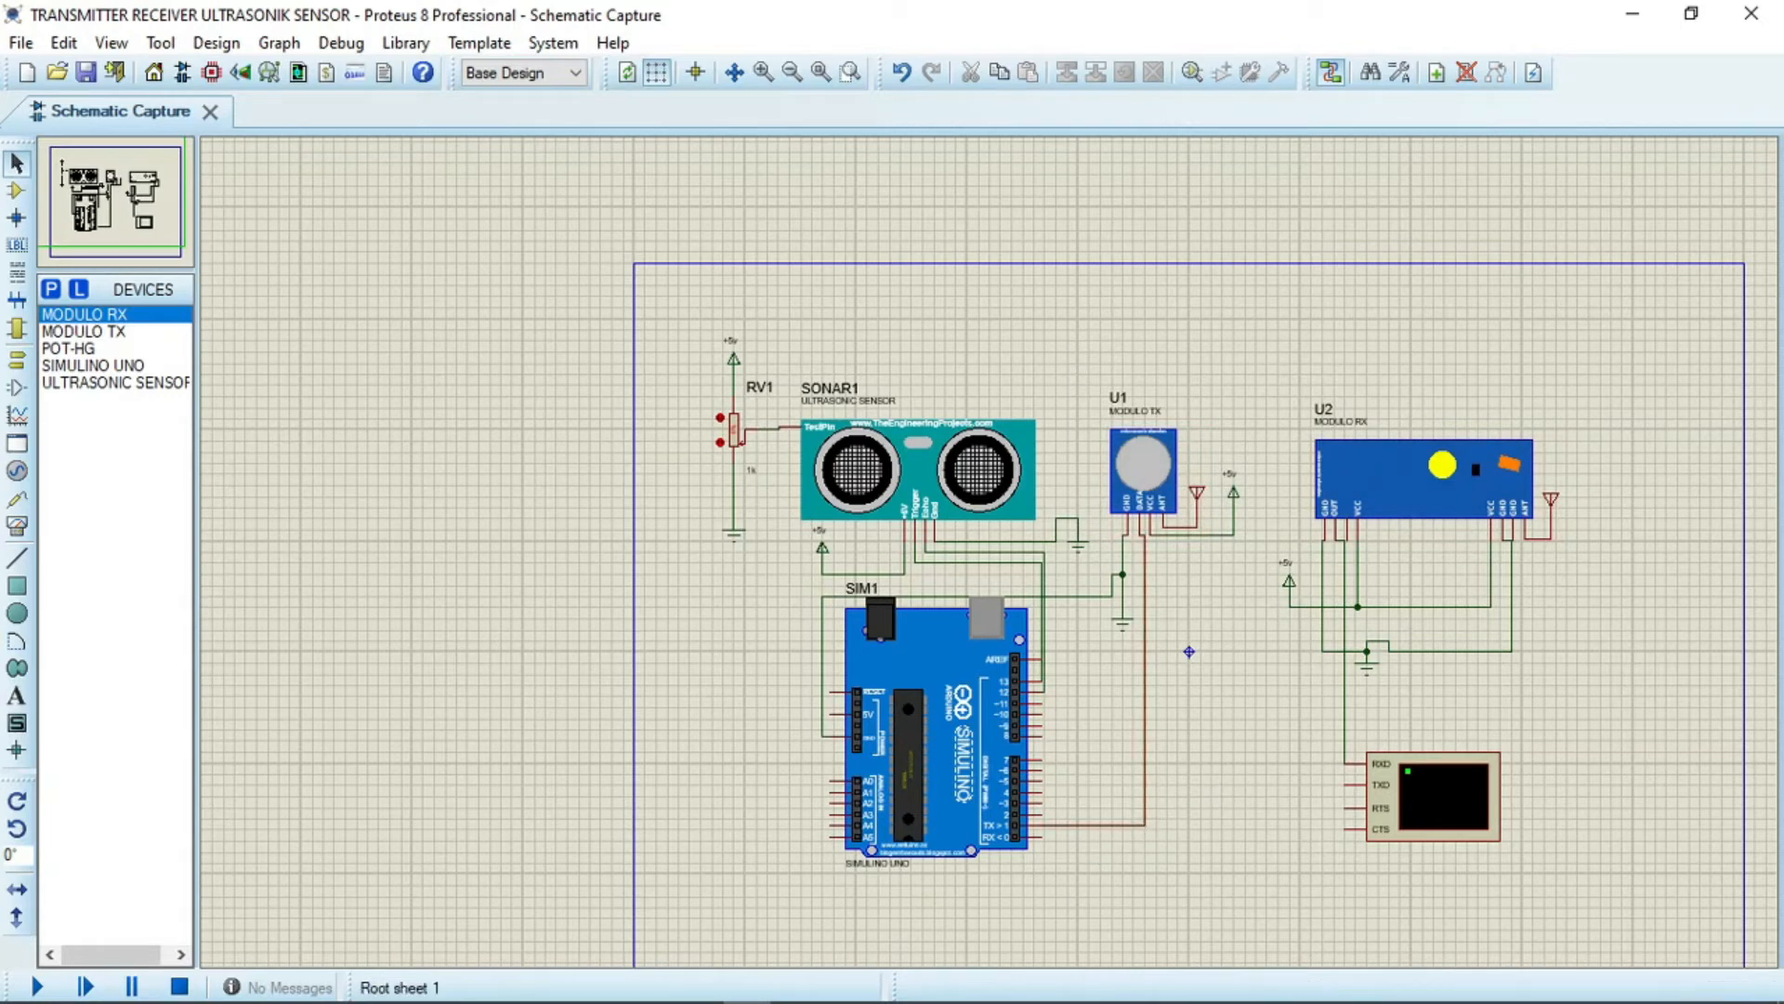
- Switch to the Arduino IDE and compile the Transmitter_Receiver_Ultrasonik_Kode sketch
mouse_move(729, 997)
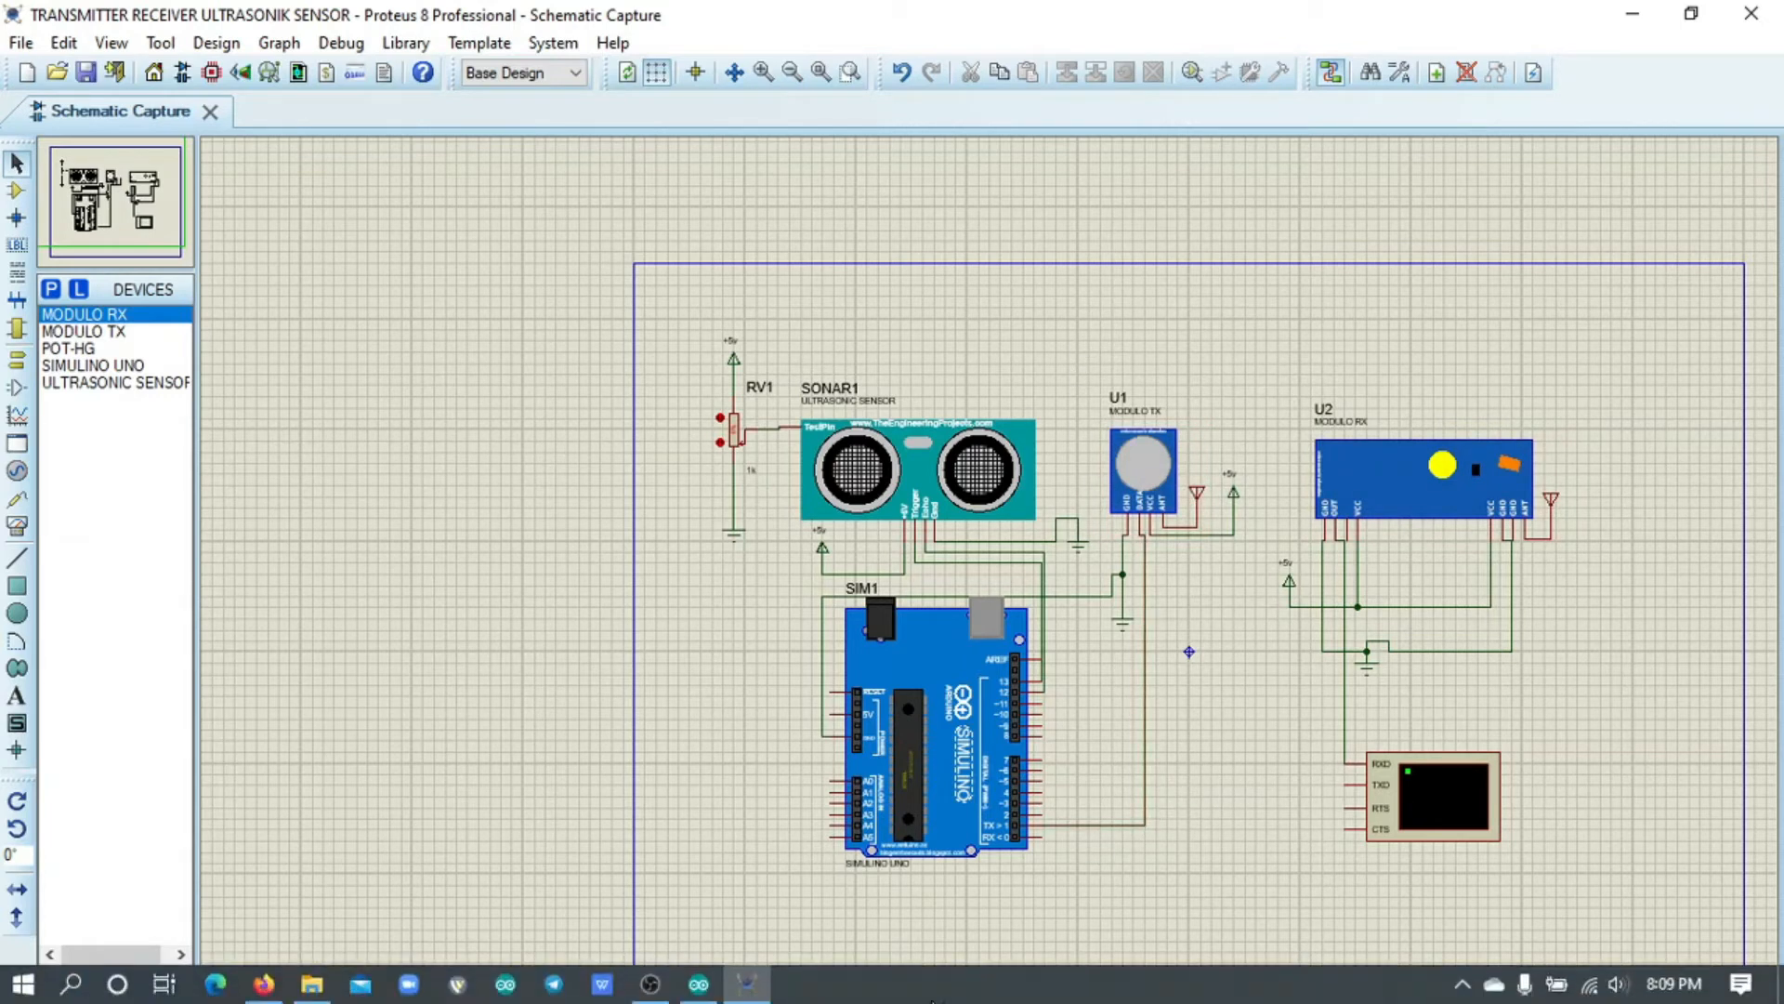
click(699, 983)
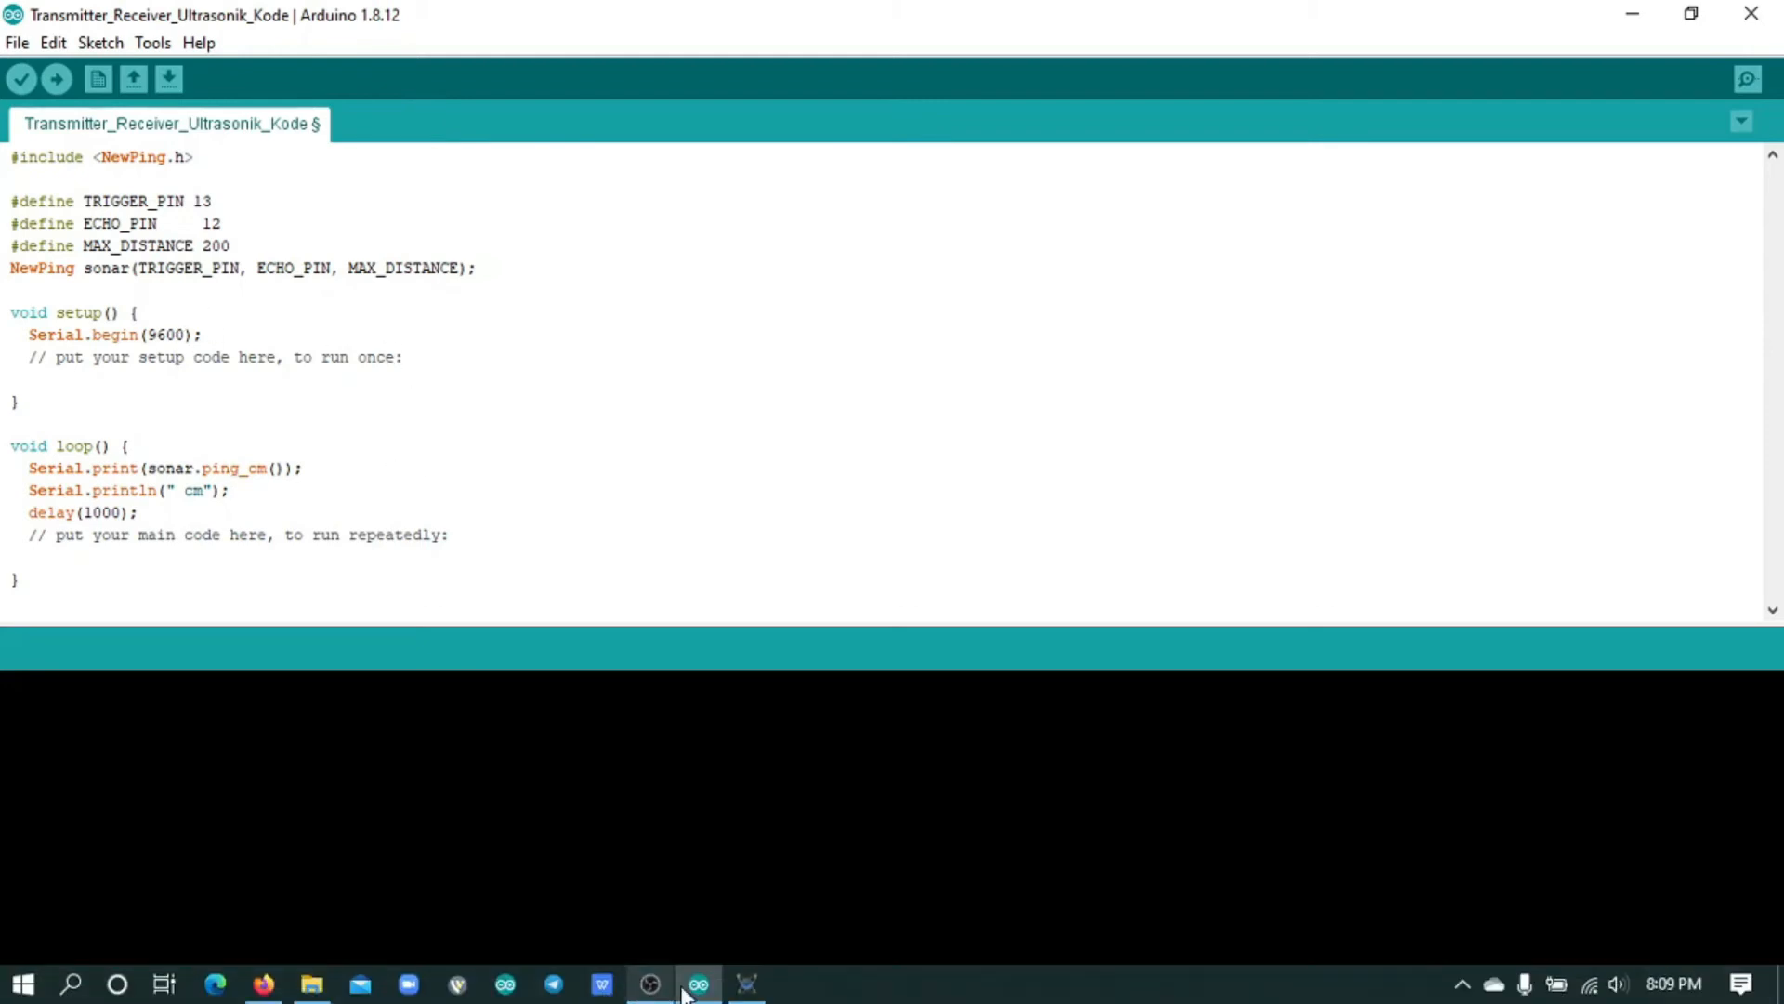
click(740, 986)
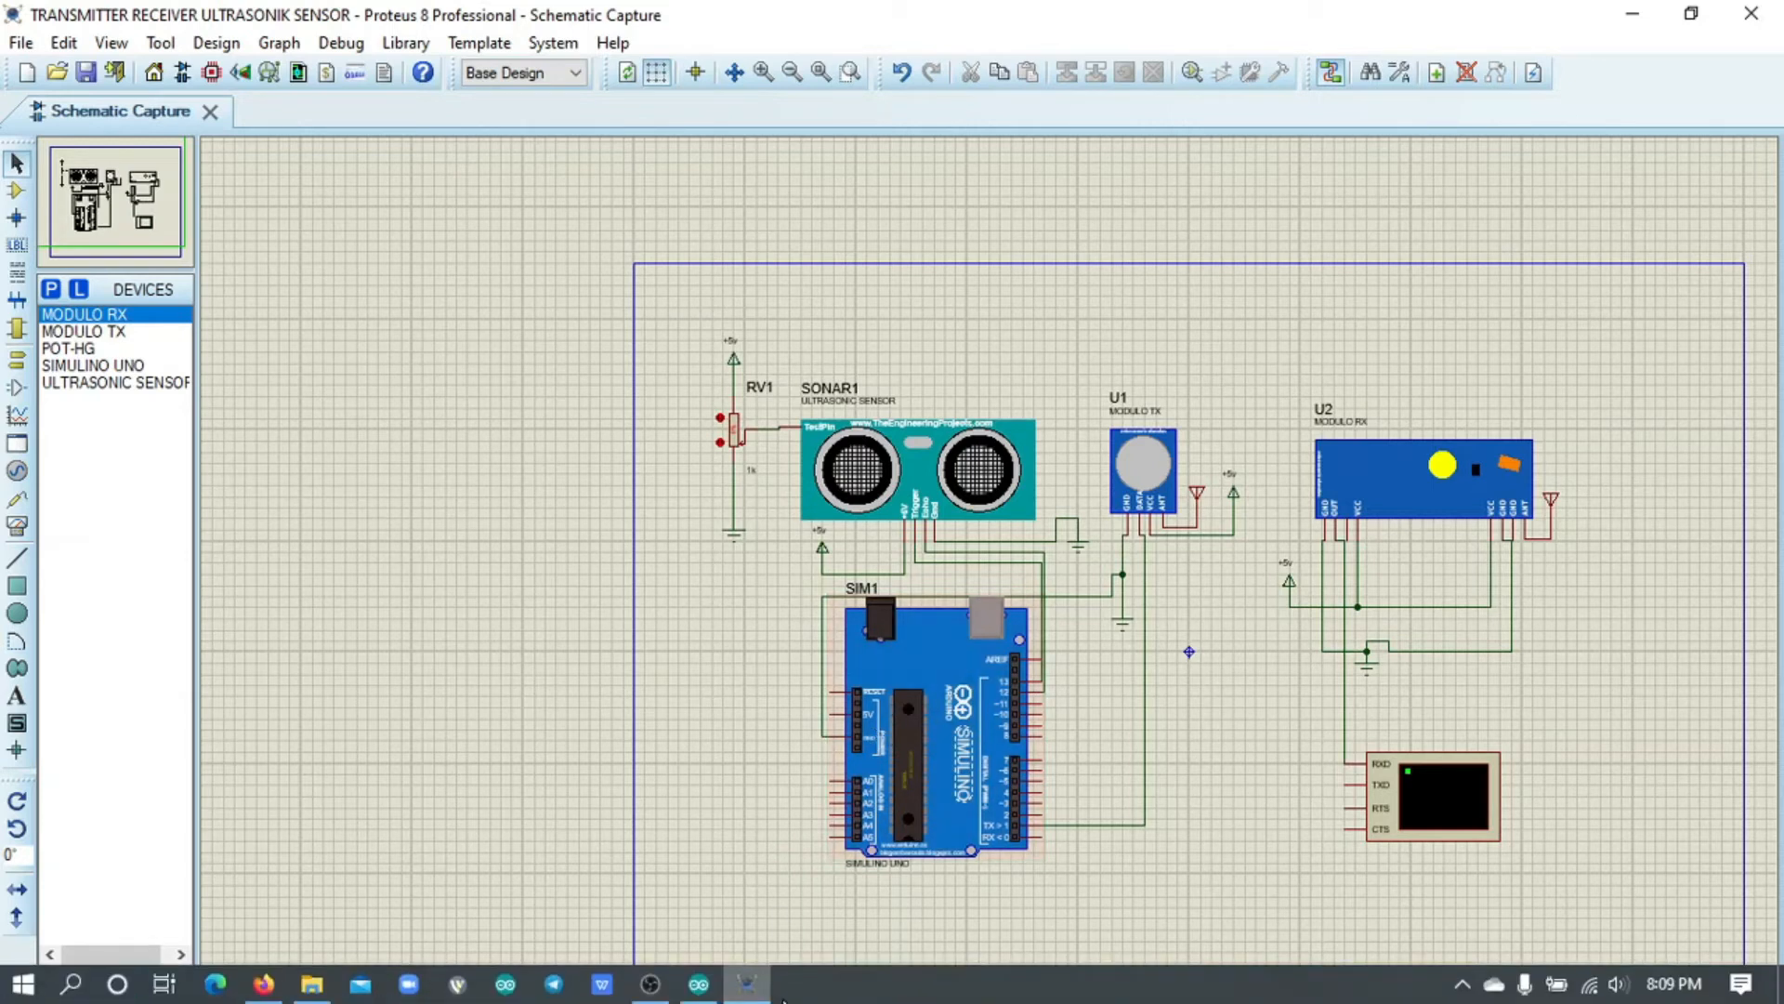
click(698, 986)
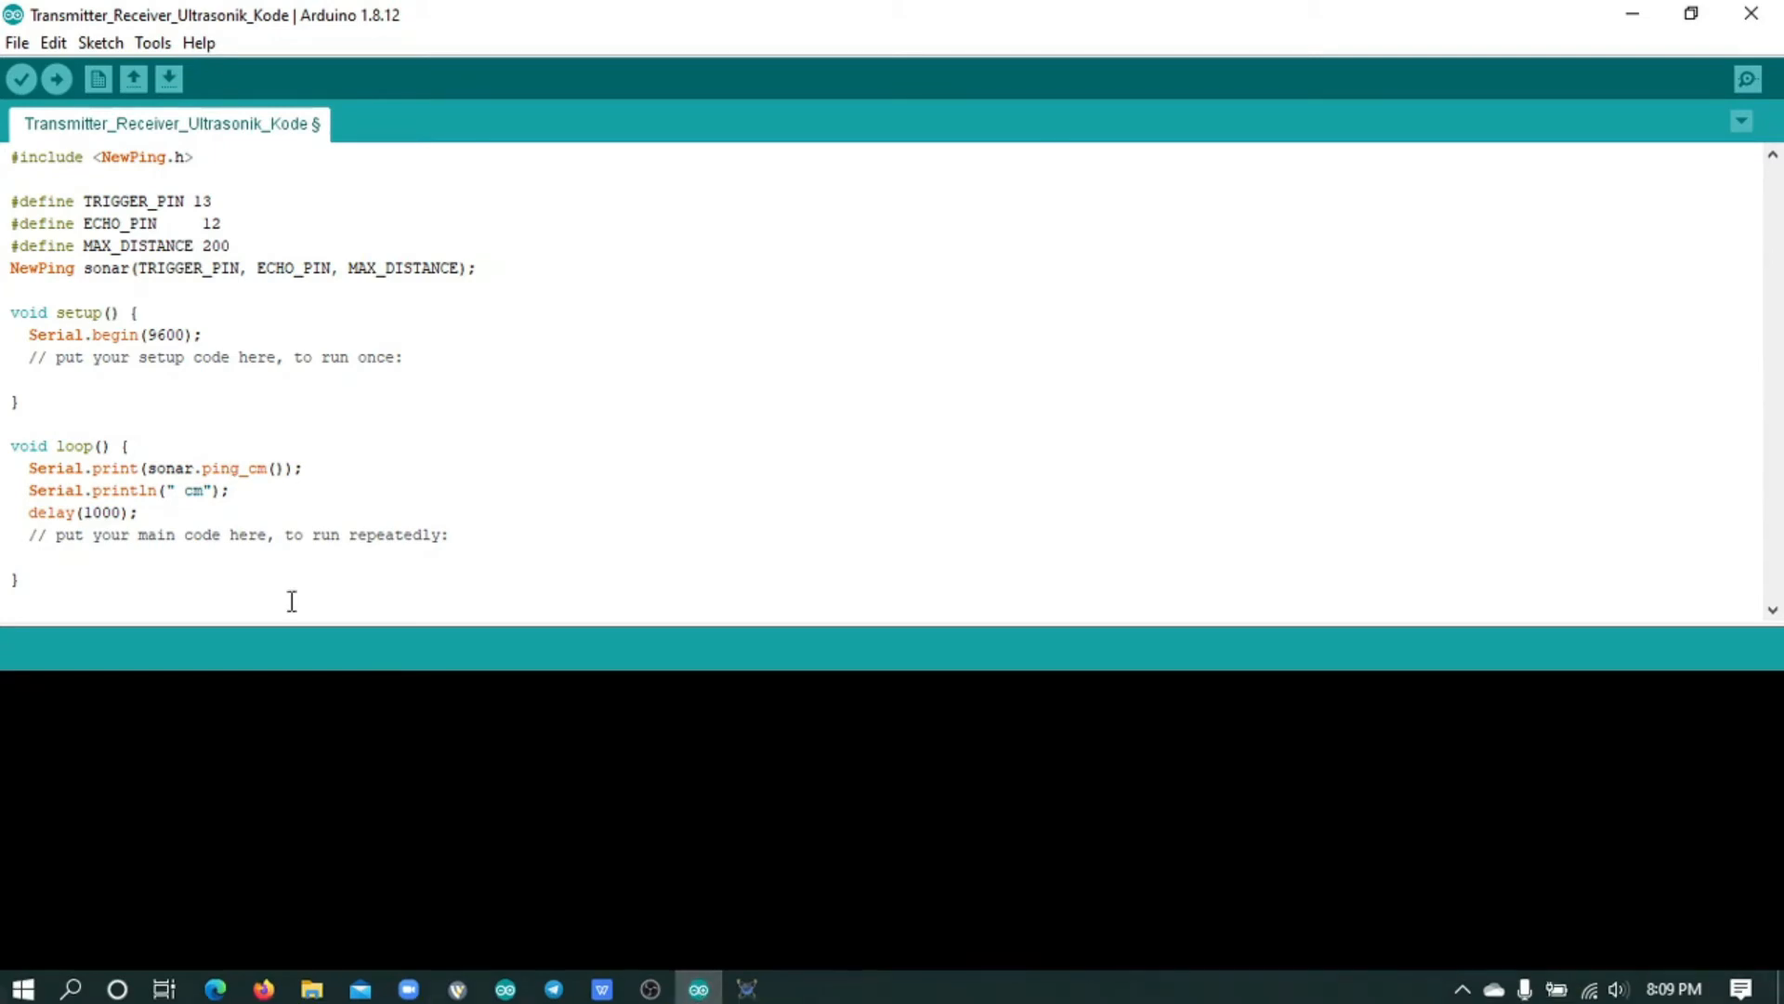
click(21, 80)
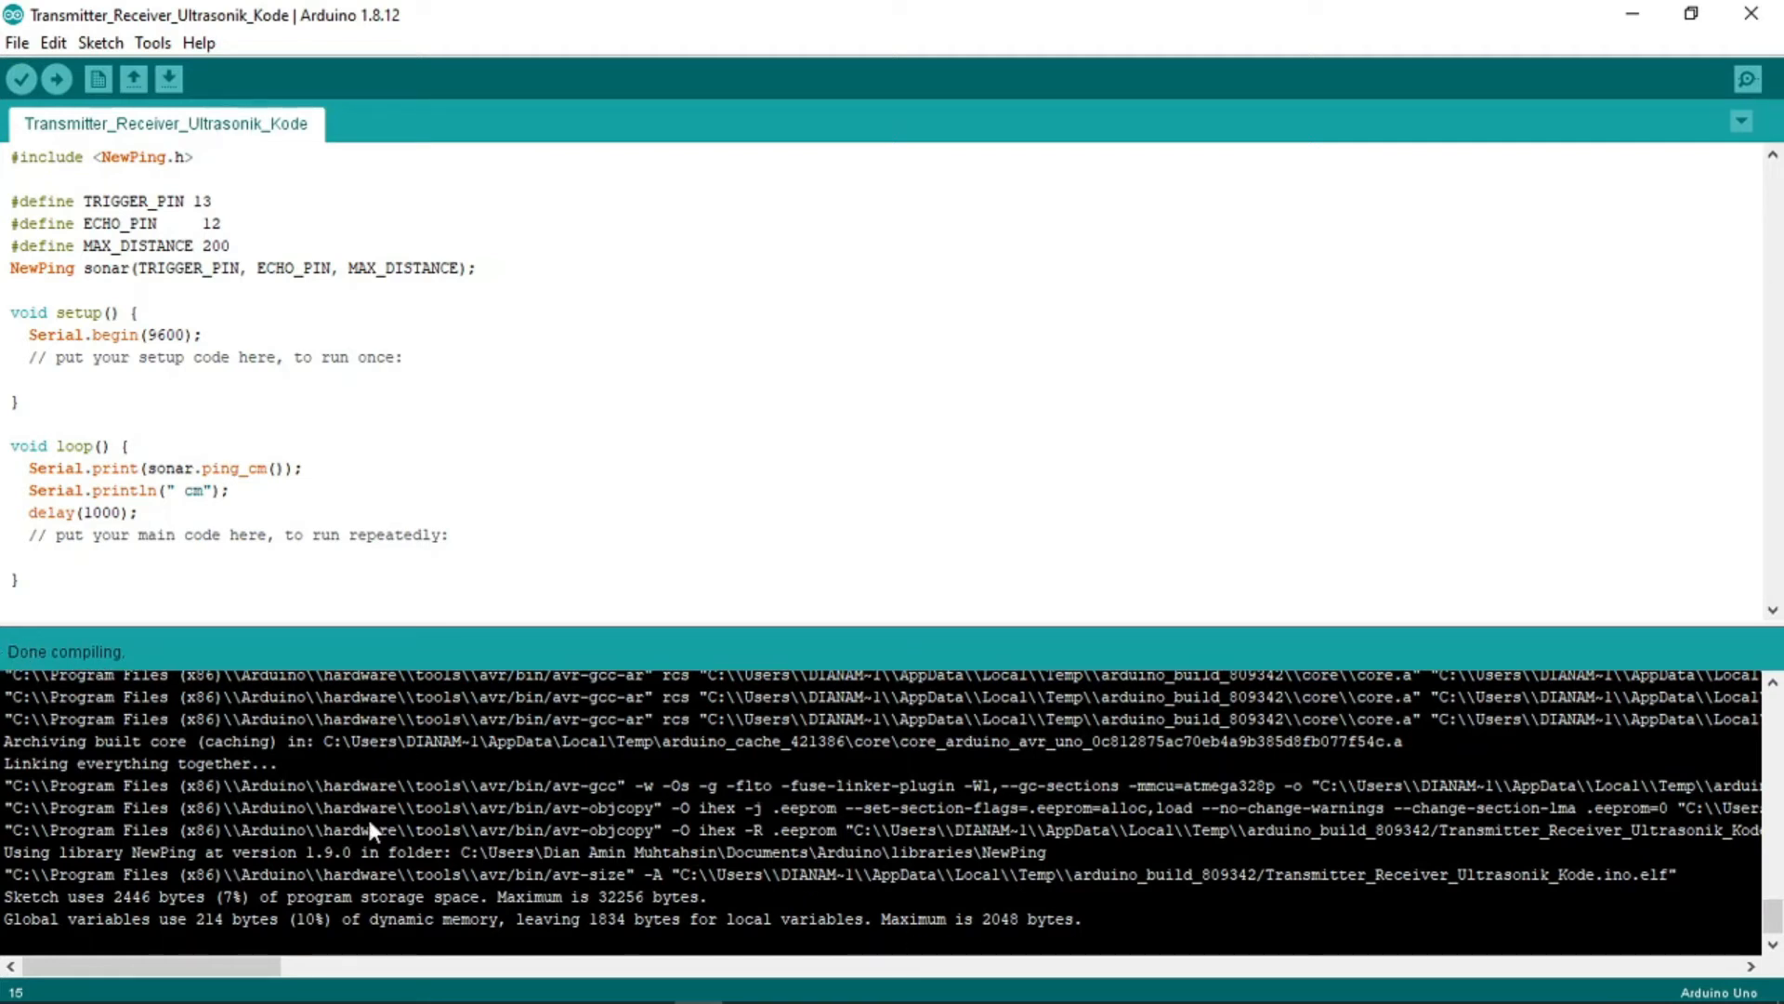
- Find the compiled Transmitter_Receiver_Ultrasonik_Kode.ino.hex path in the compile output and copy it
drag(233, 961, 279, 964)
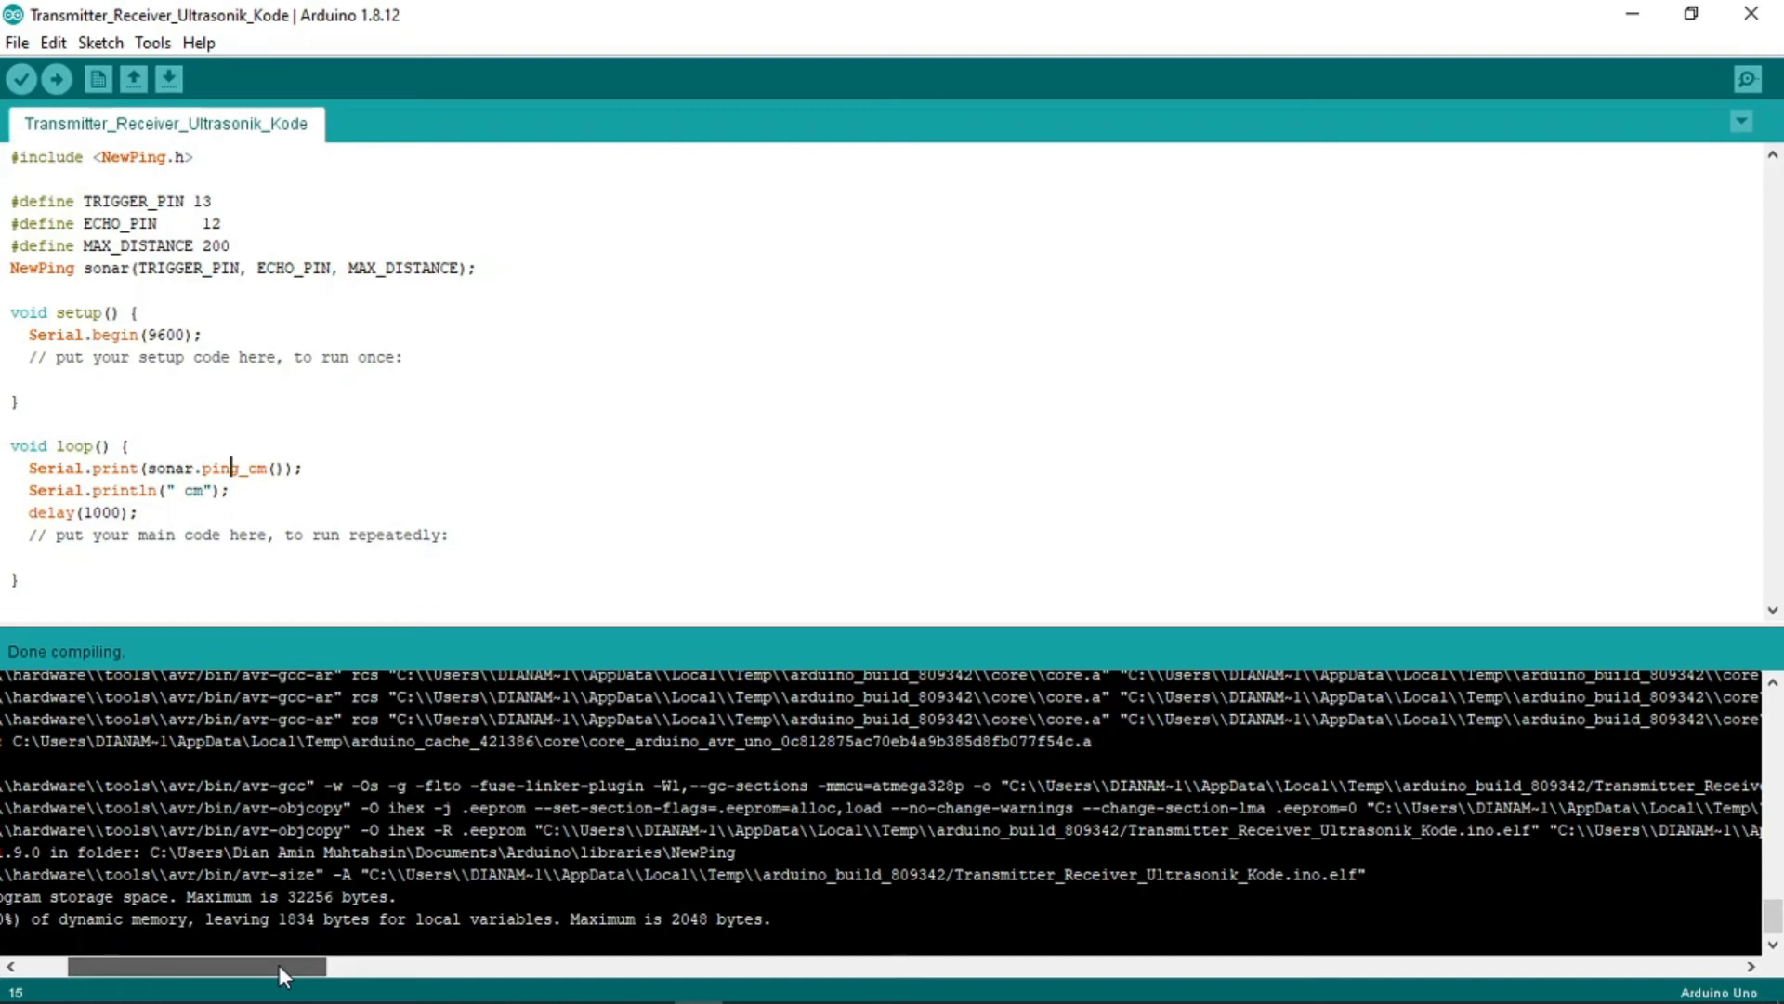
drag(278, 965, 350, 981)
drag(360, 989, 428, 988)
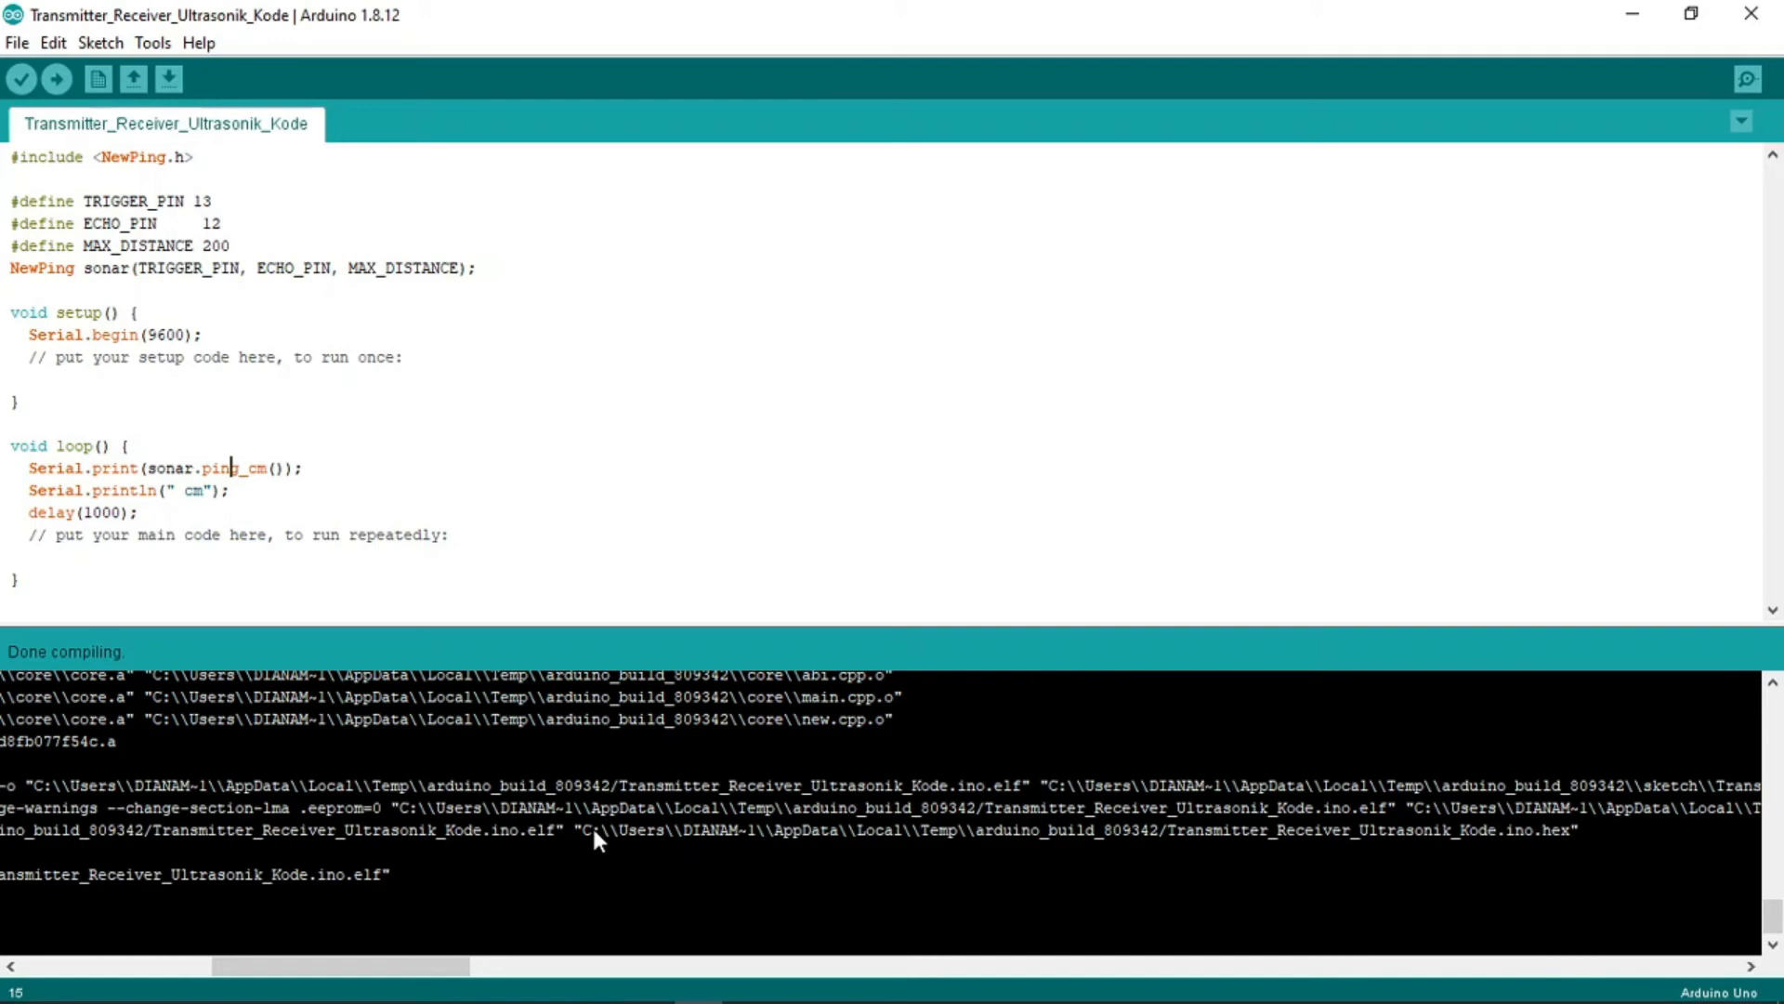
drag(582, 823, 1757, 837)
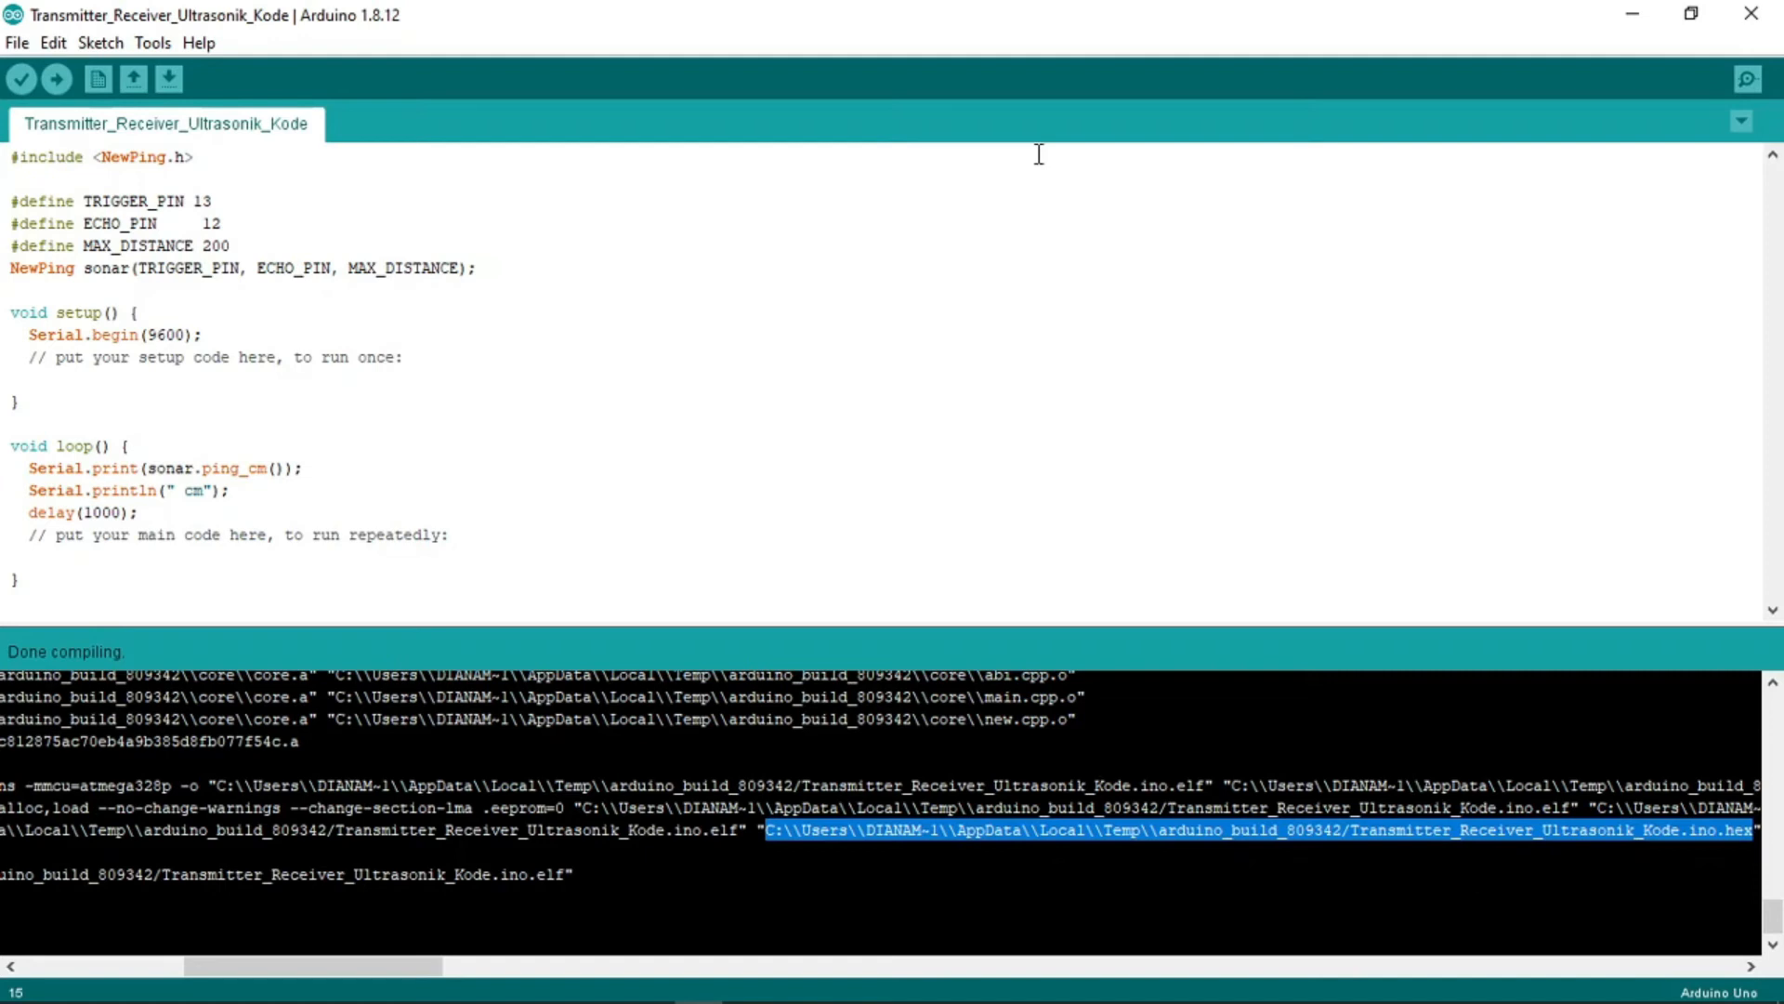
- Switch to Proteus and set the SIMULINO UNO's program file to the copied Transmitter_Receiver_Ultrasonik_Kode.ino.hex path
mouse_move(747, 985)
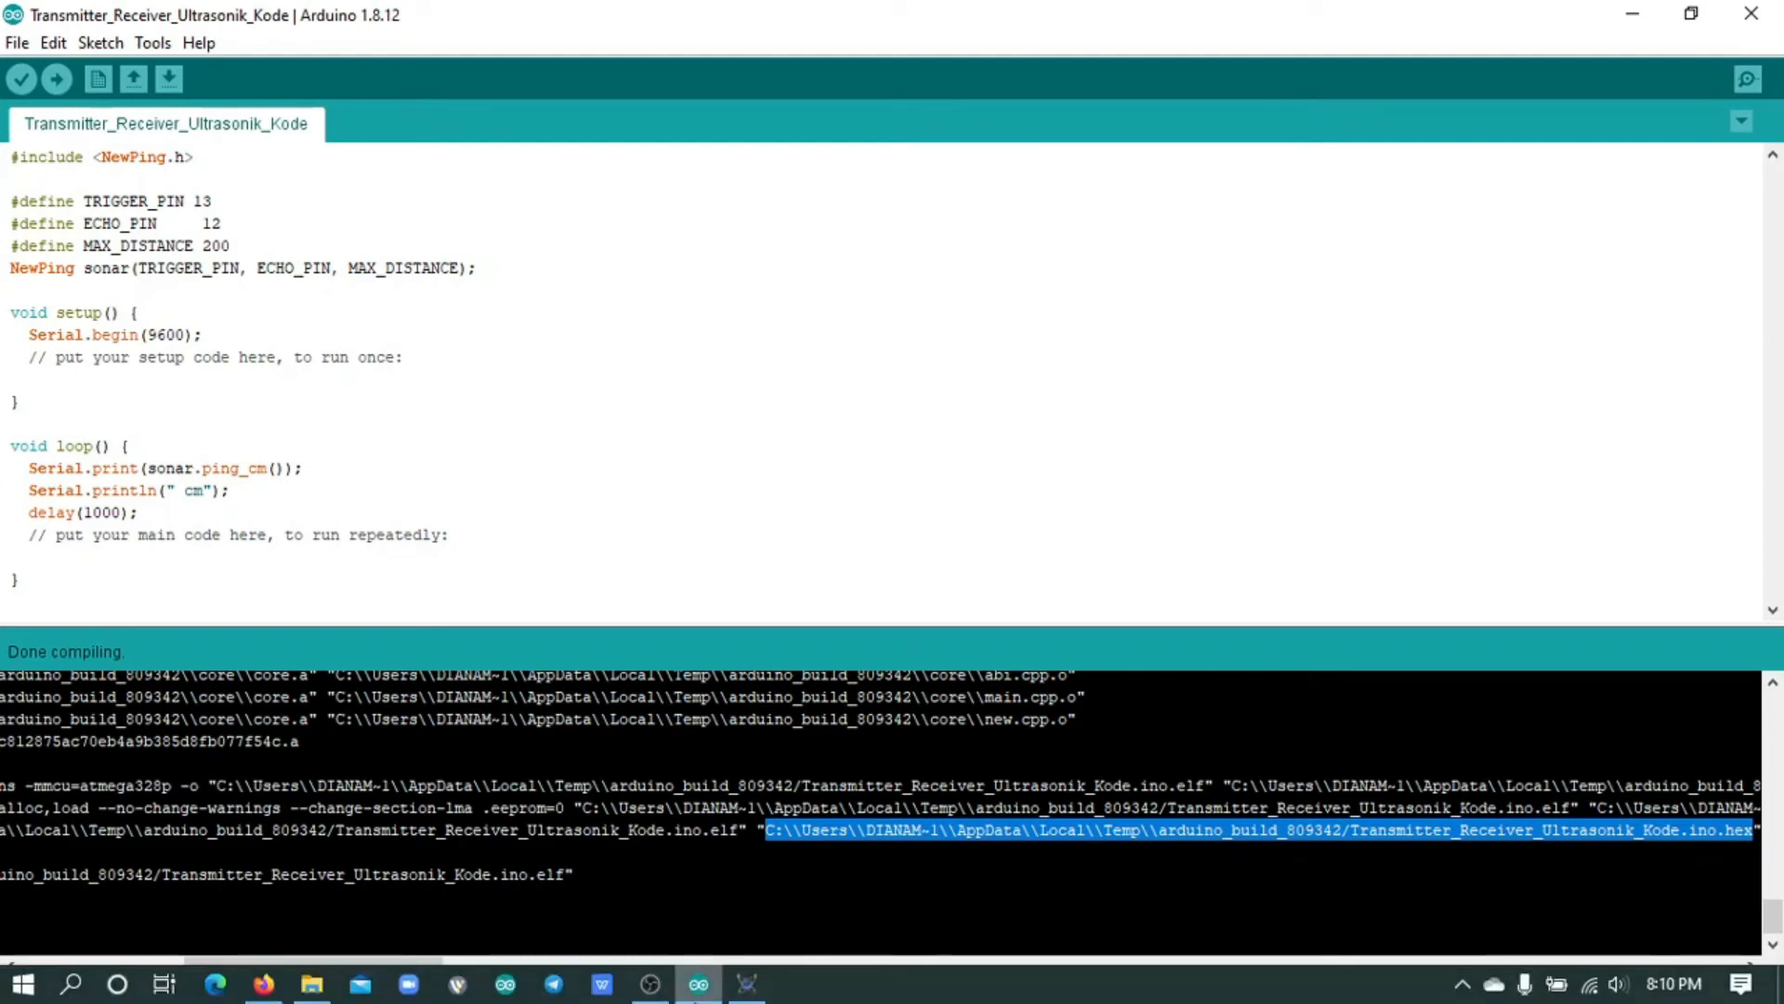
click(747, 987)
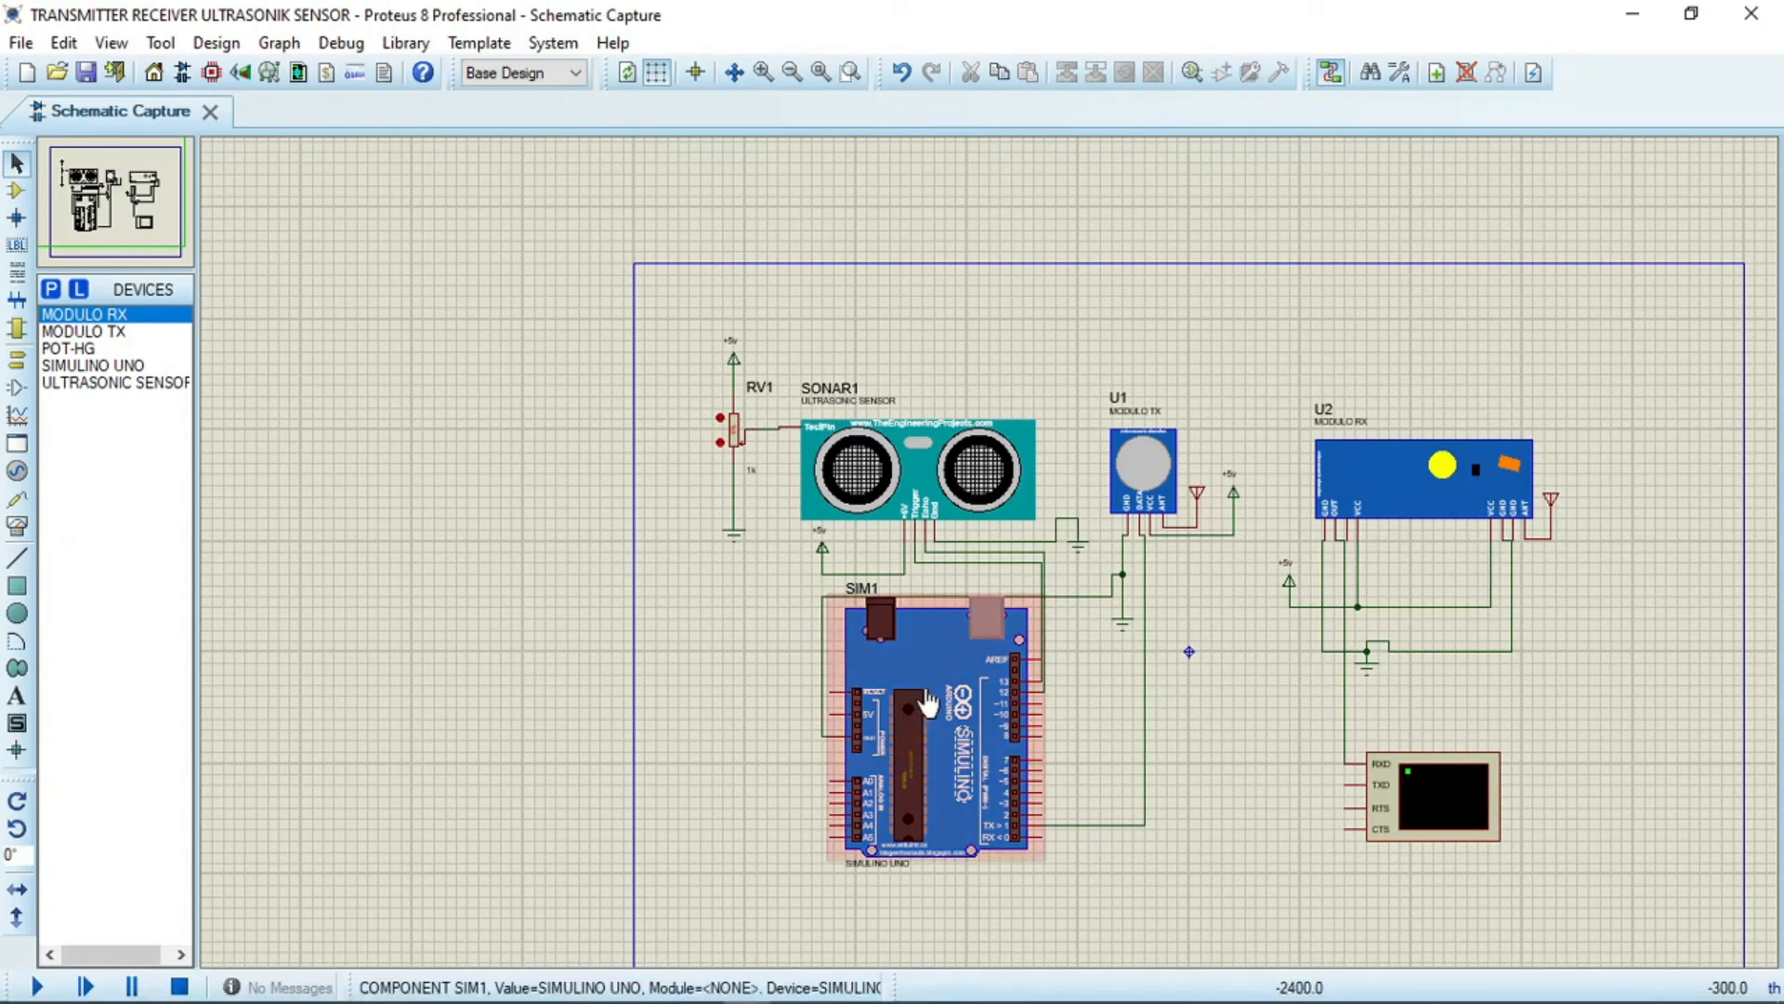
double_click(930, 788)
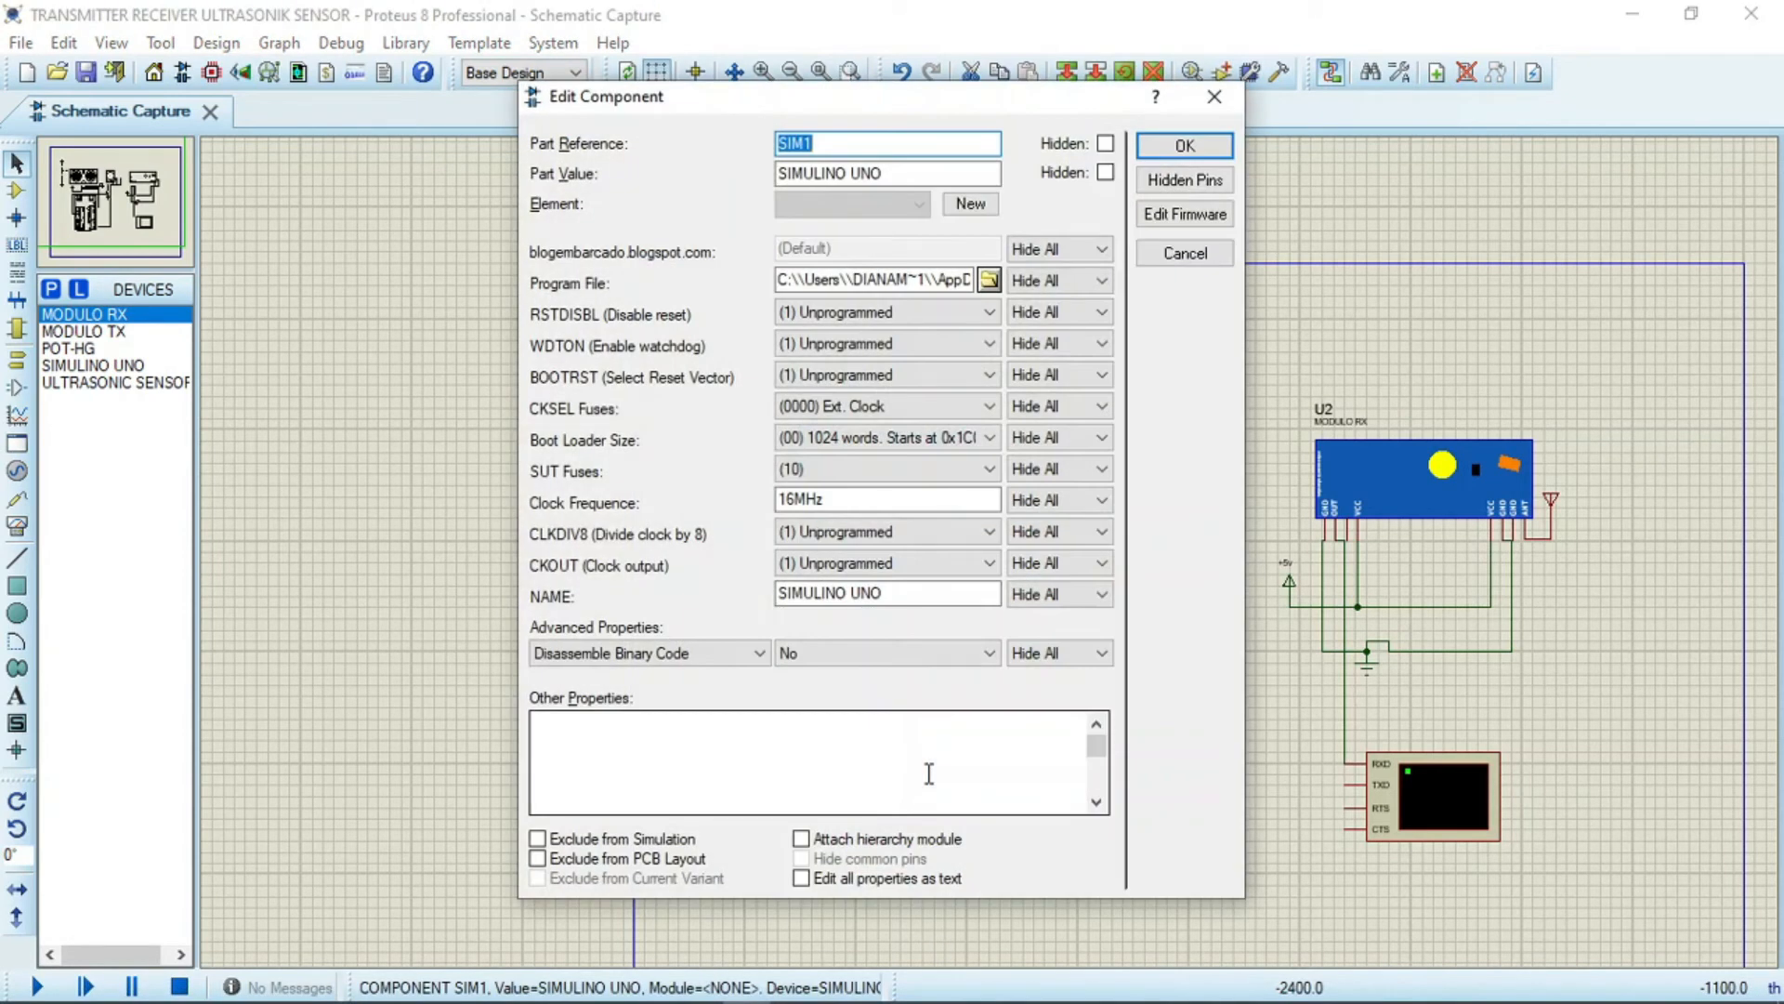
click(842, 279)
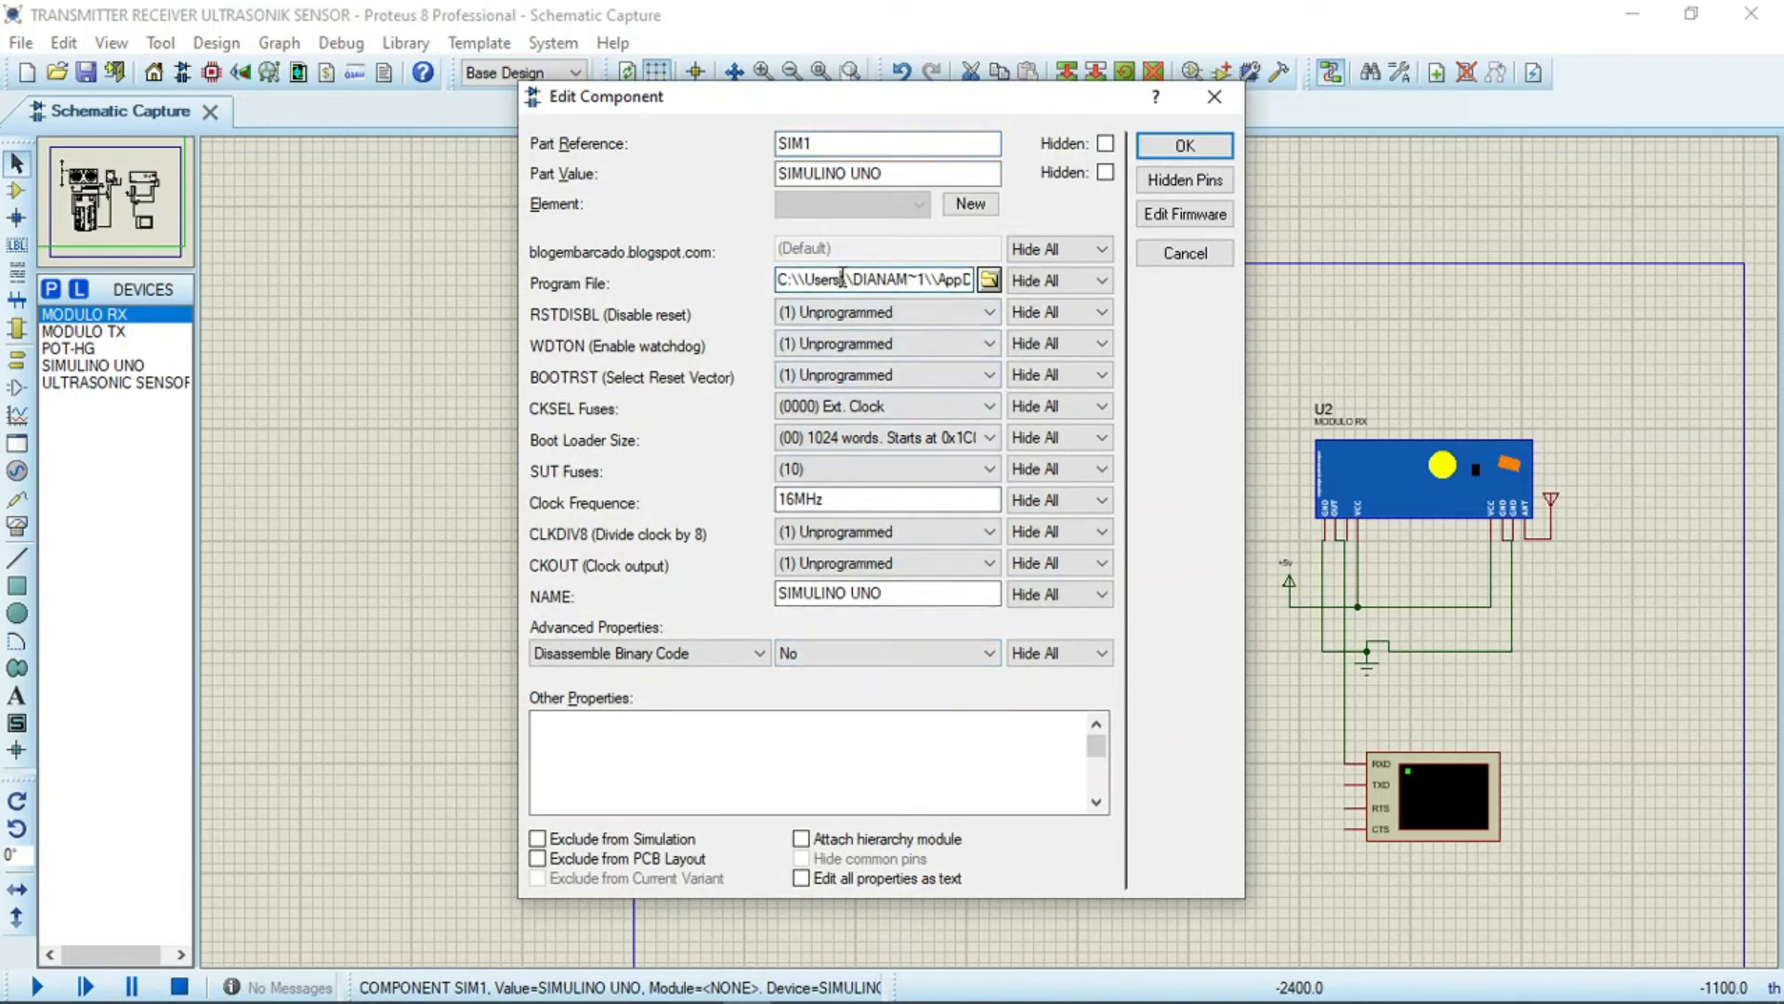
key(ctrl+a)
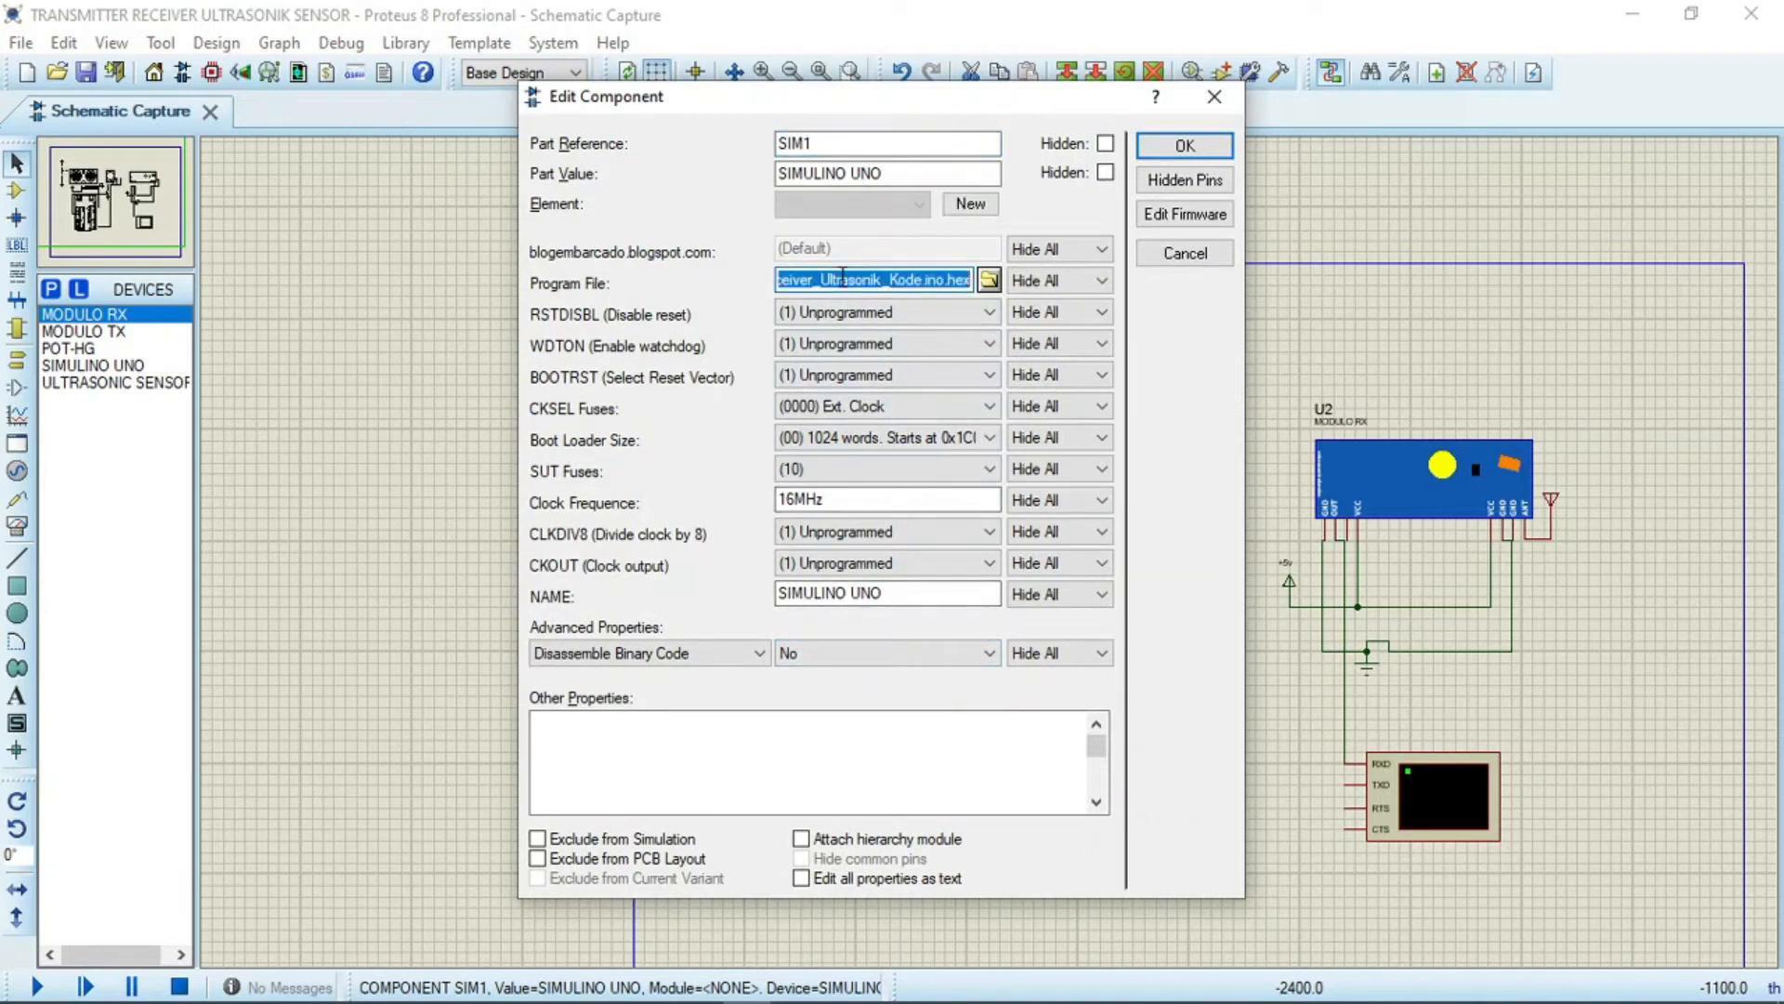
click(842, 279)
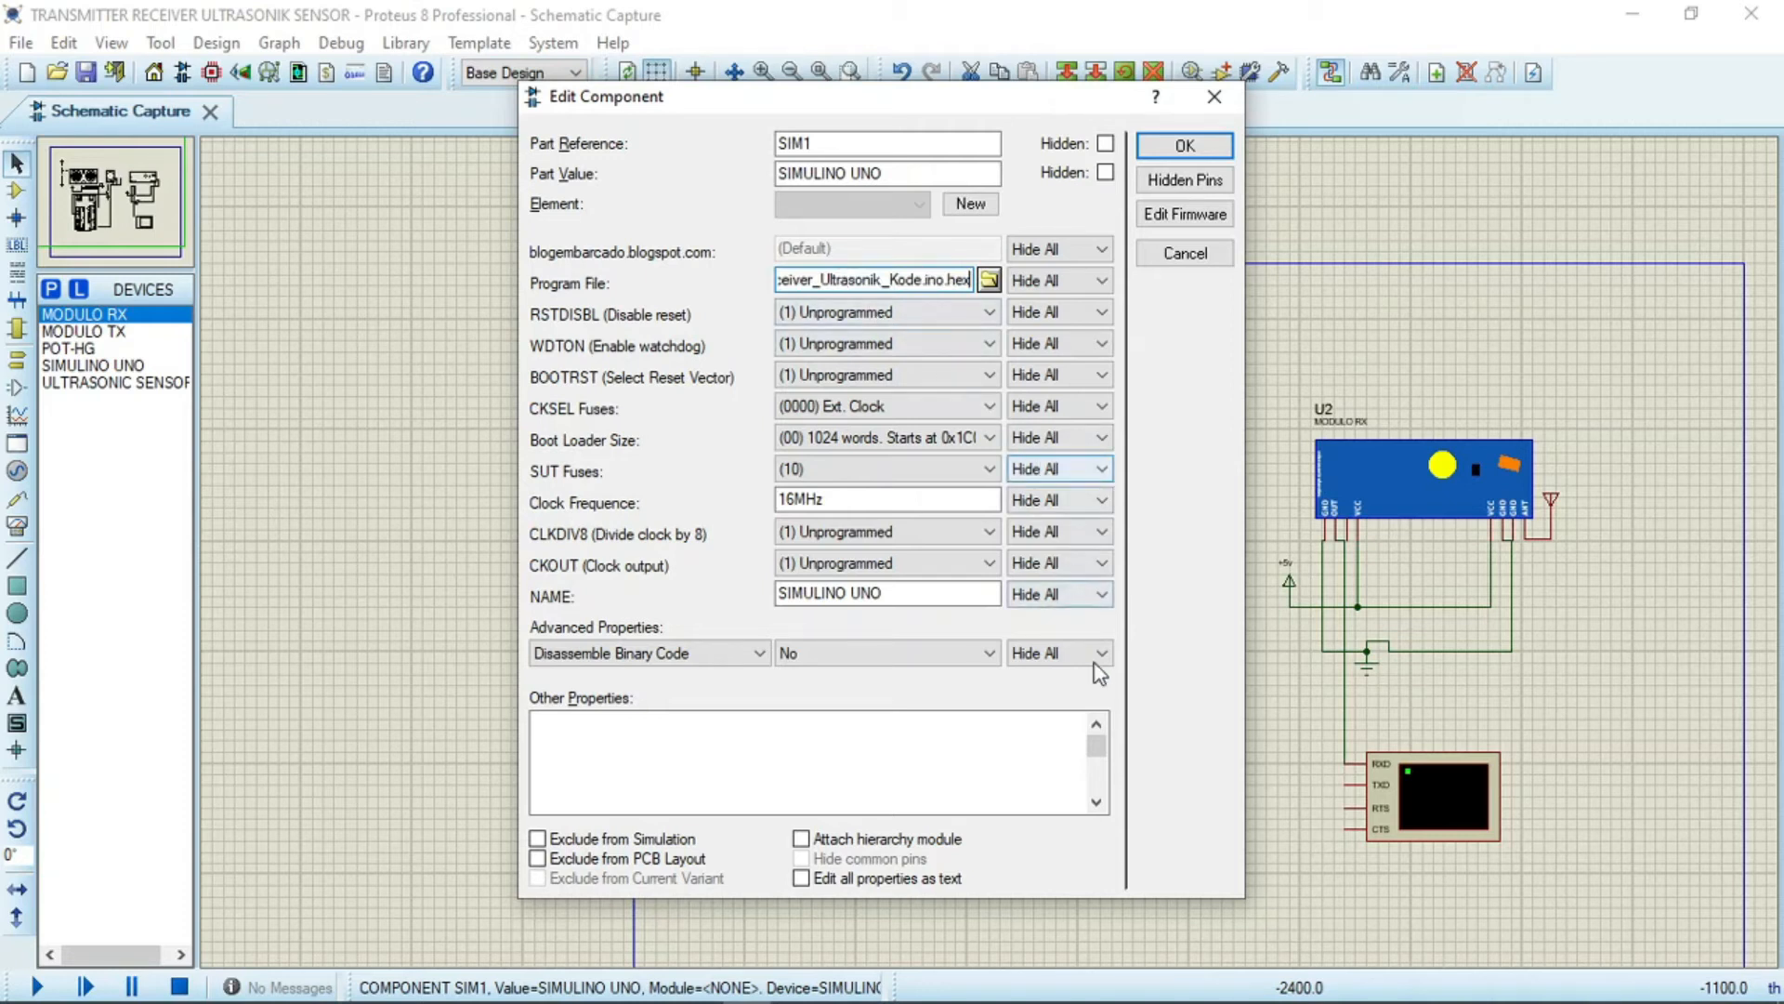
click(1173, 143)
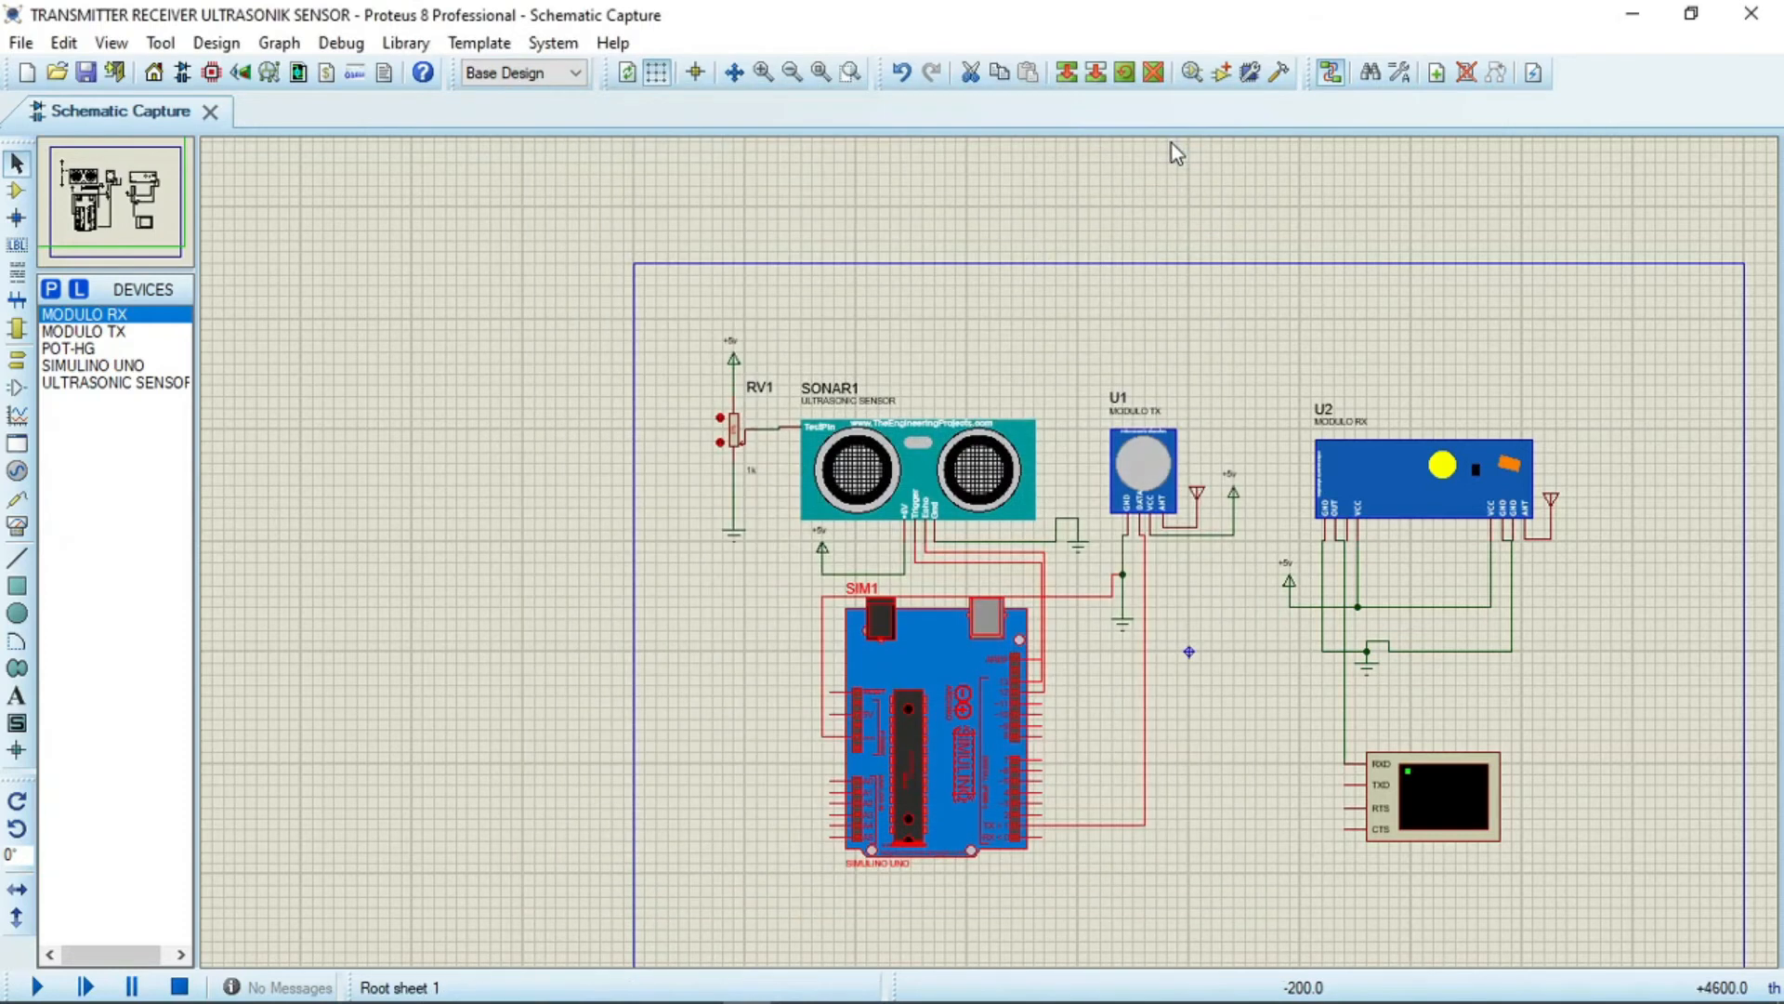
click(1001, 197)
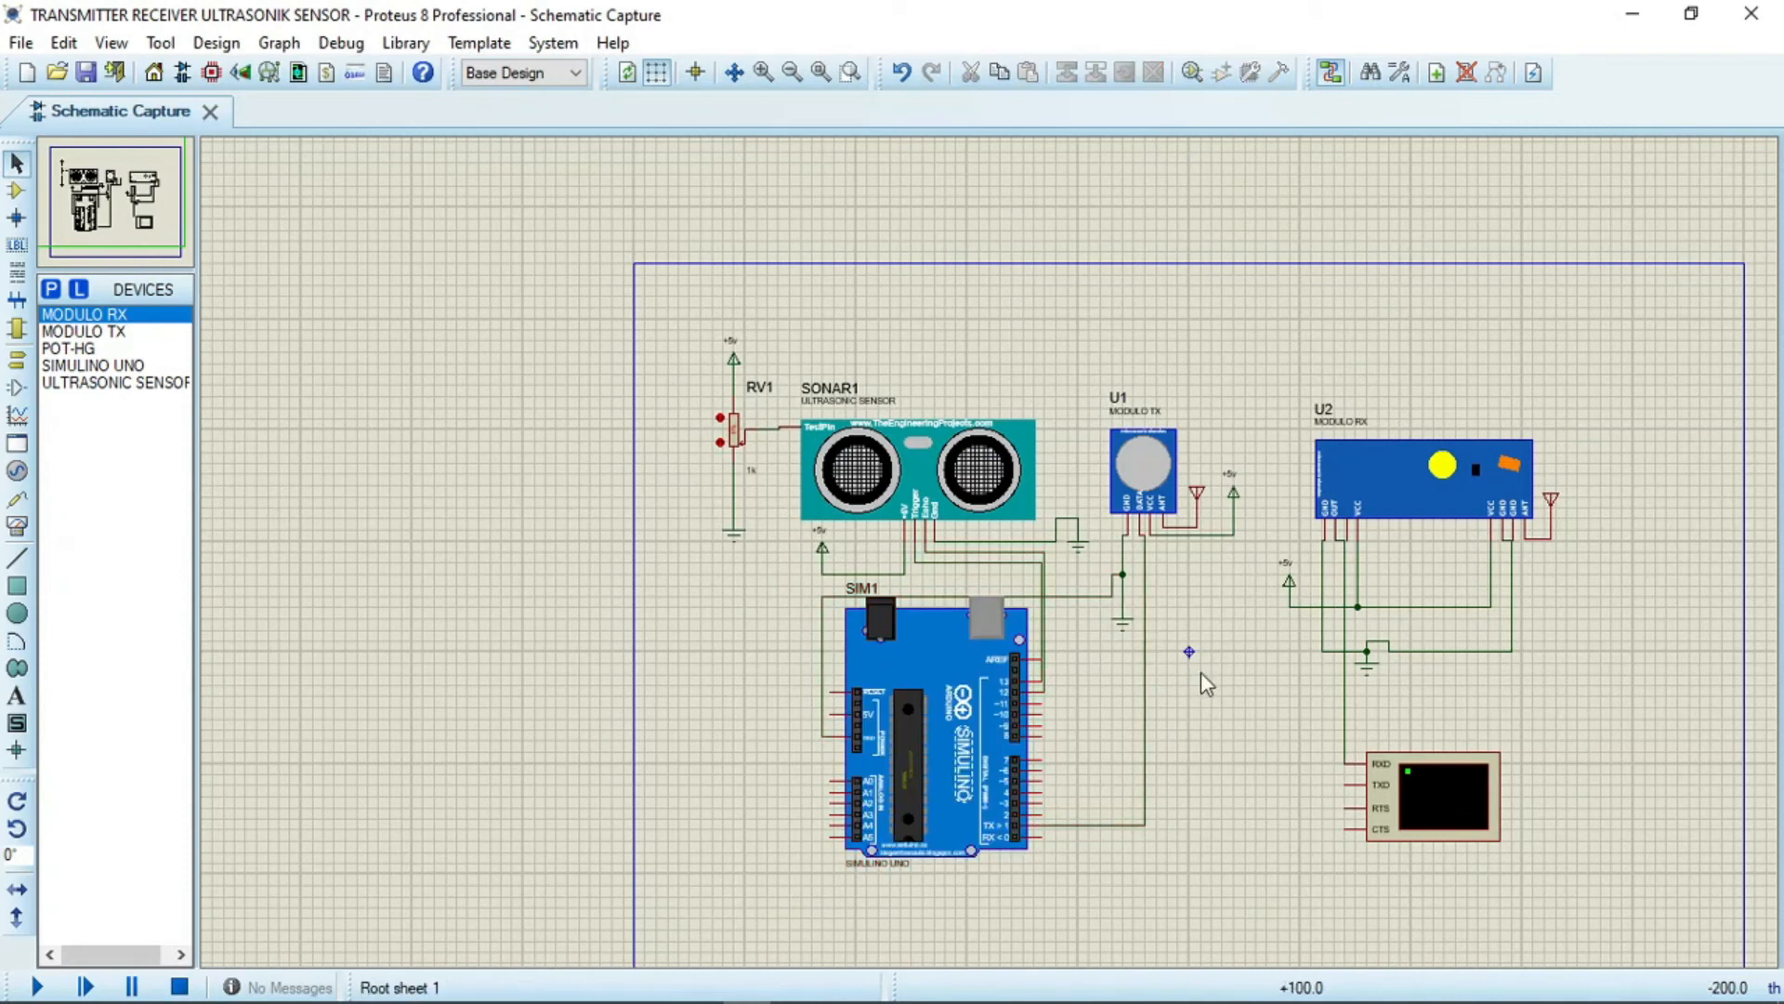
- Load UltraSonicTEP.HEX from the LIBRARY folder as the UltraSonicSensor.HEX file of ultrasonic sensor SONAR1
click(916, 482)
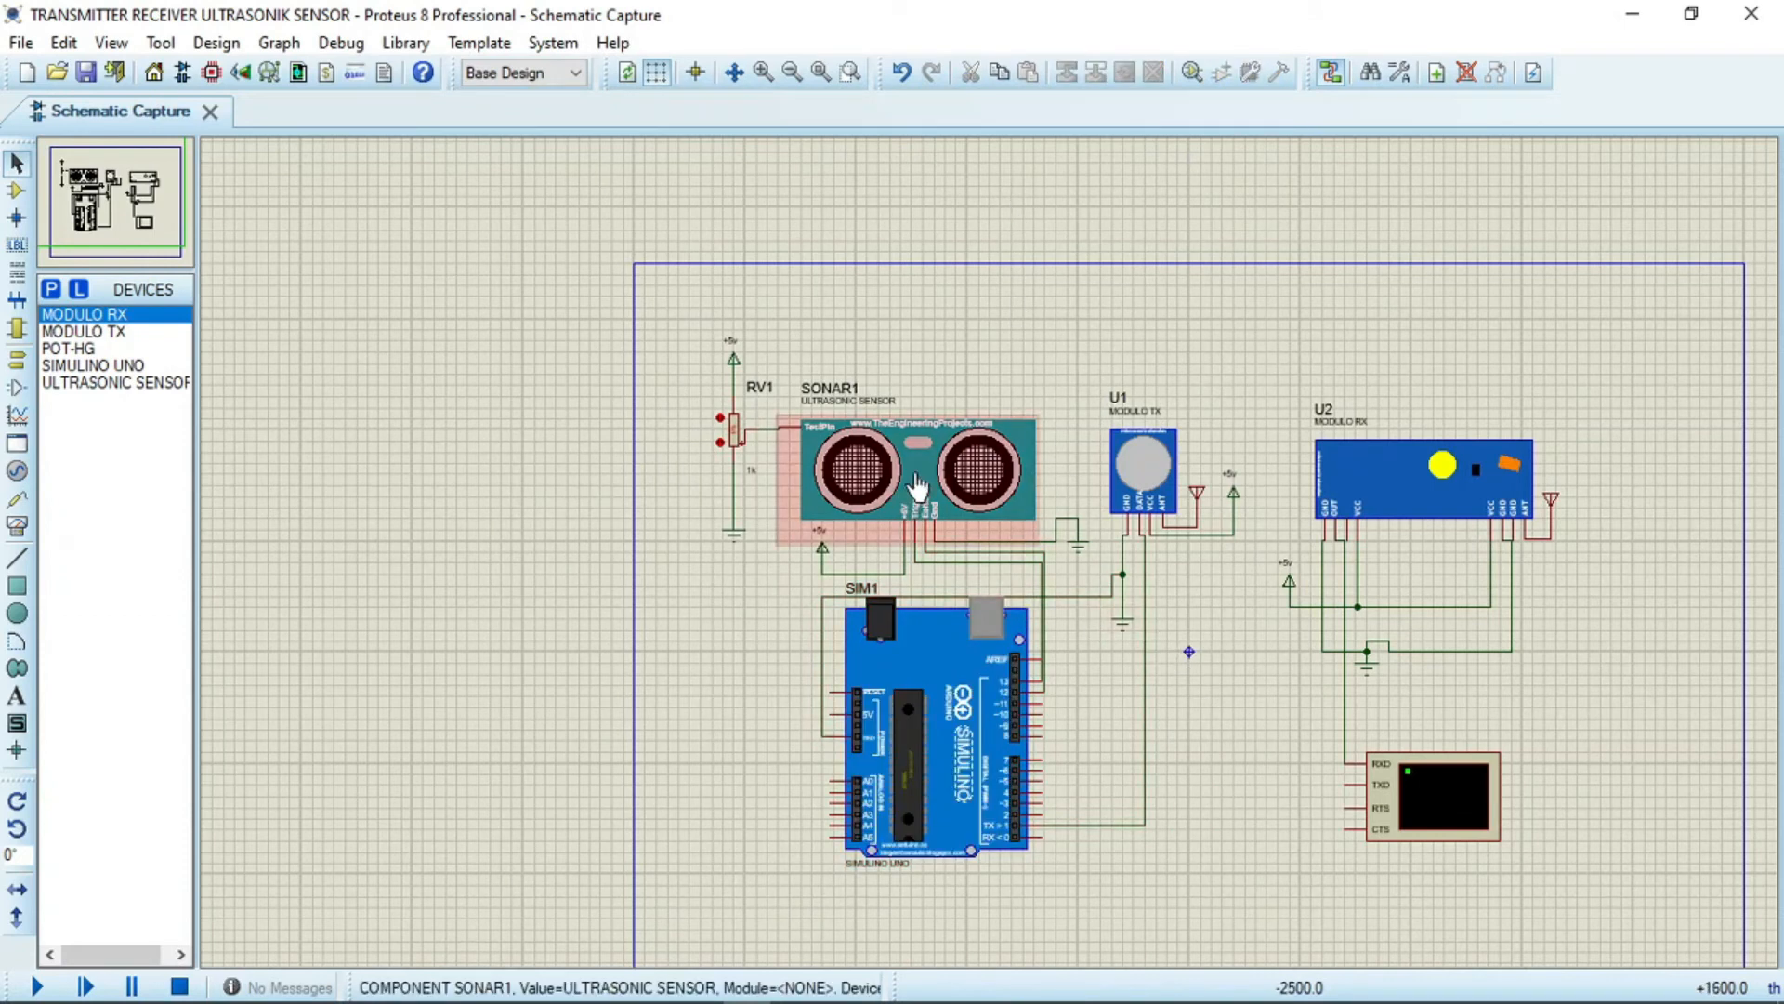
click(916, 485)
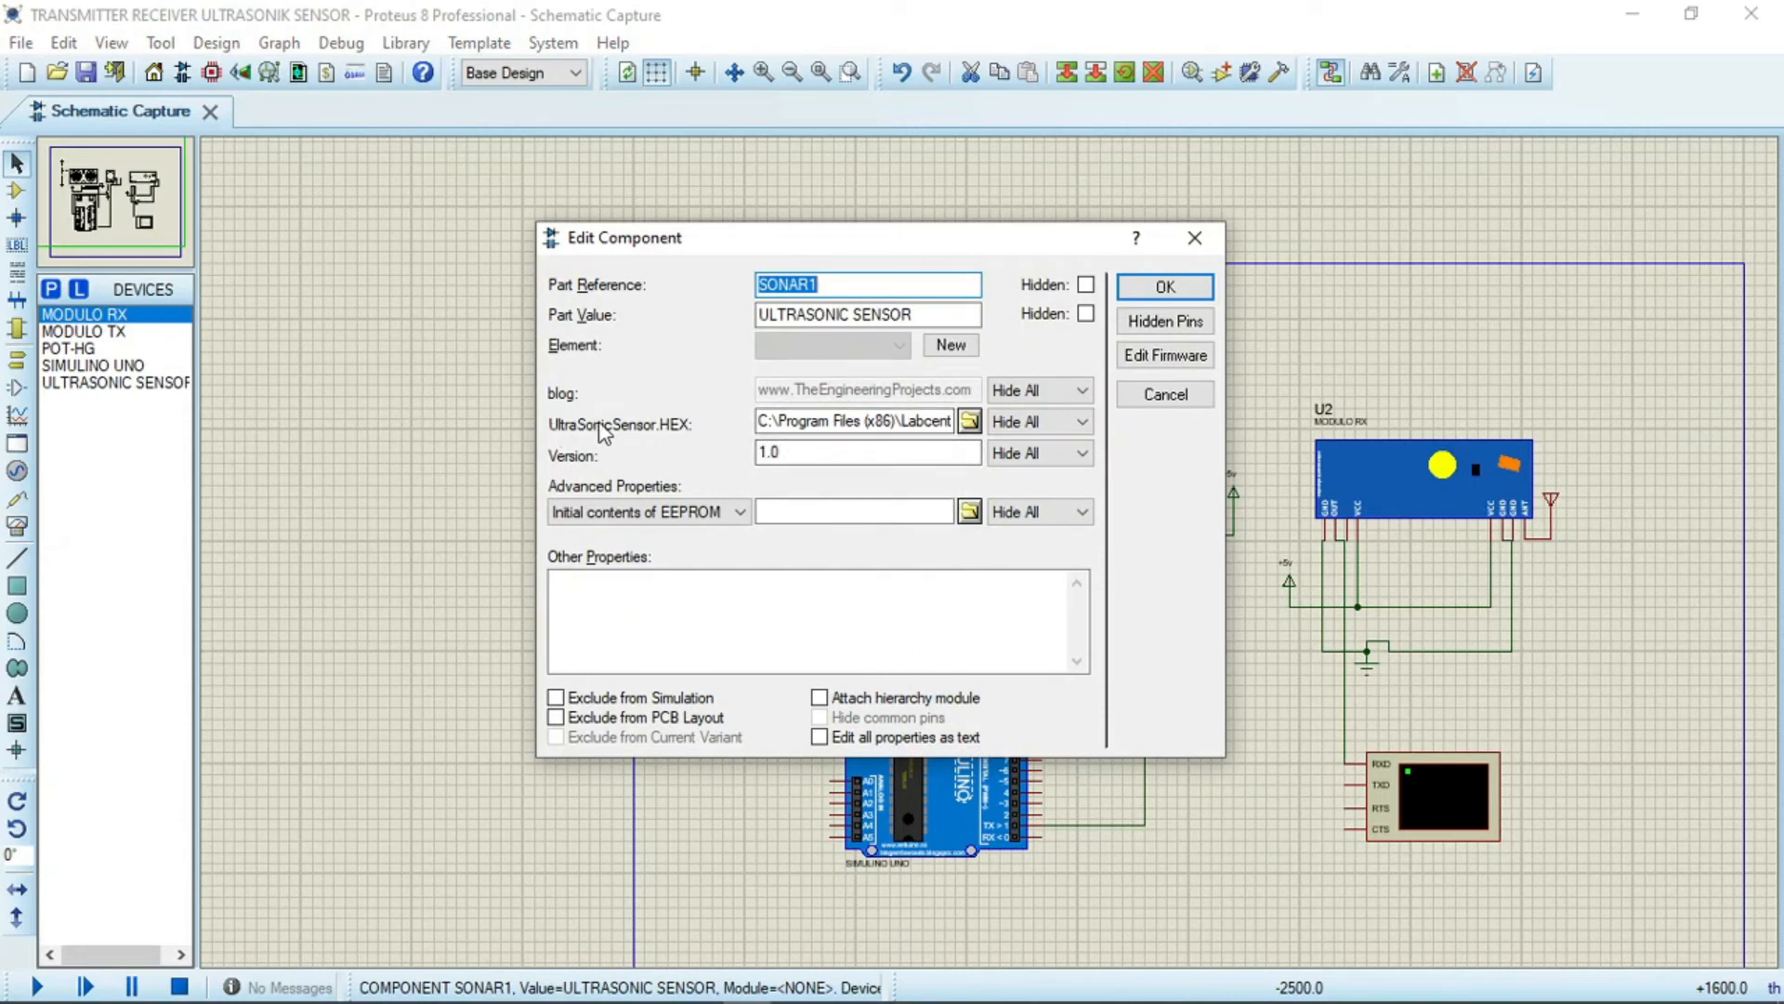
click(971, 424)
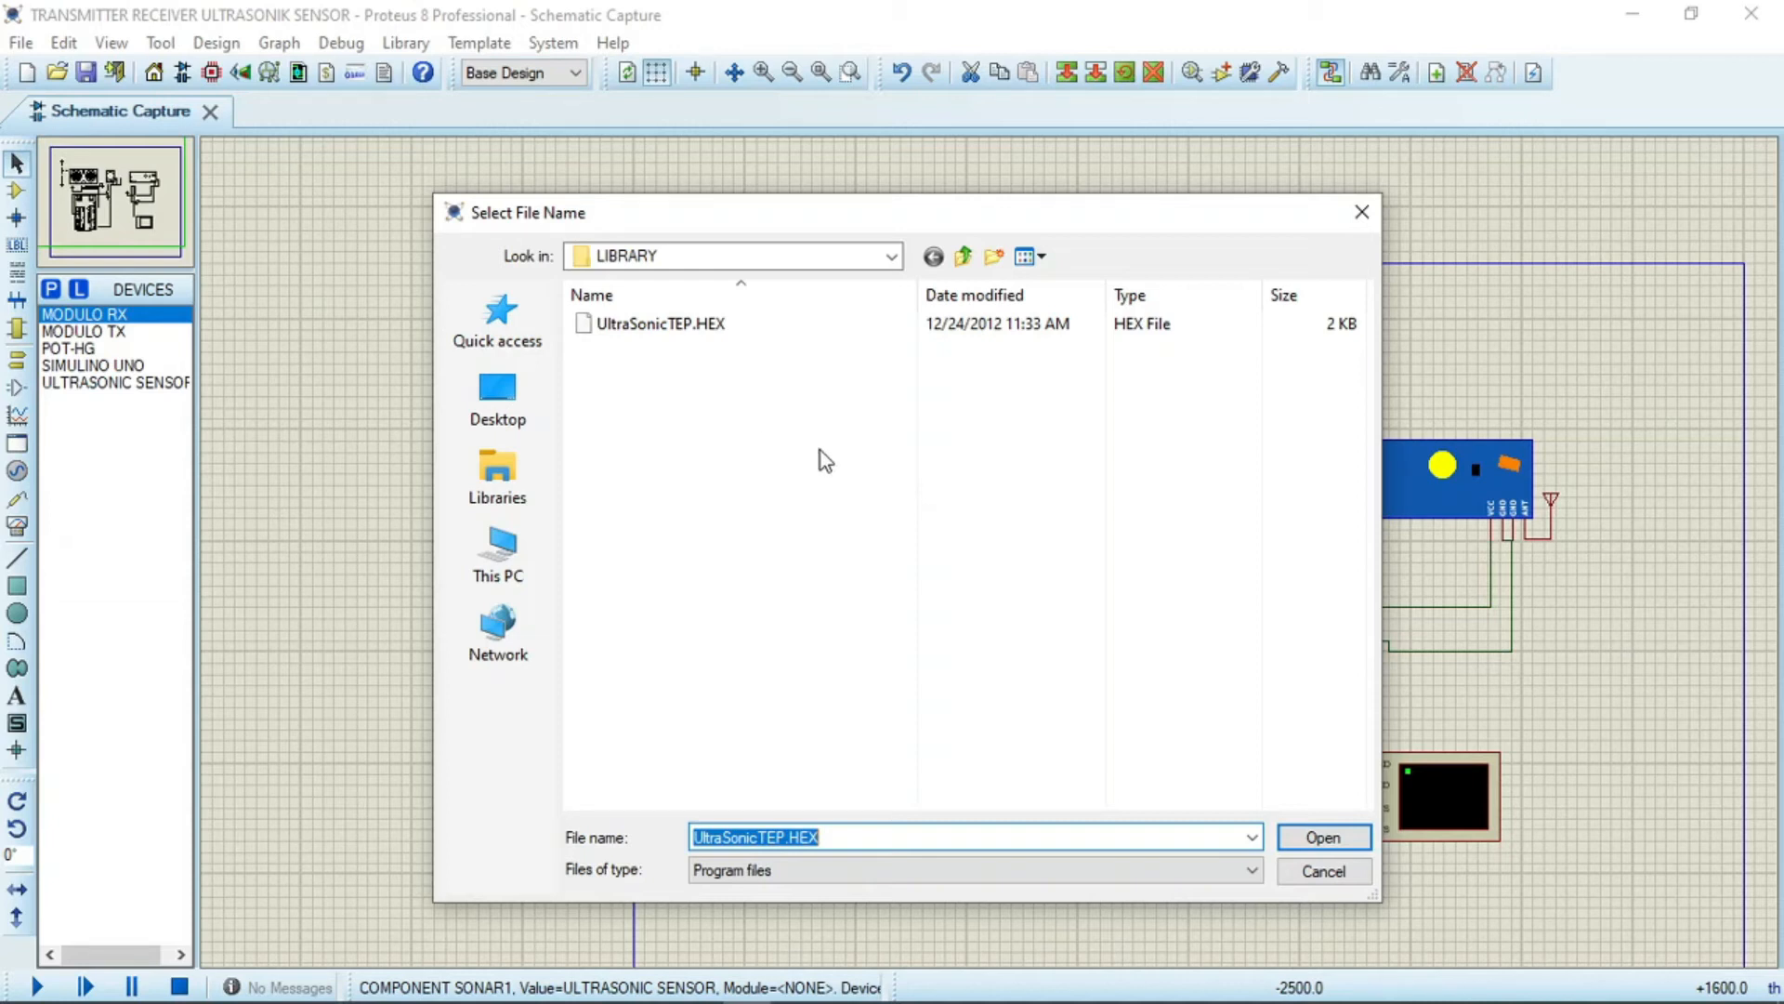
click(744, 511)
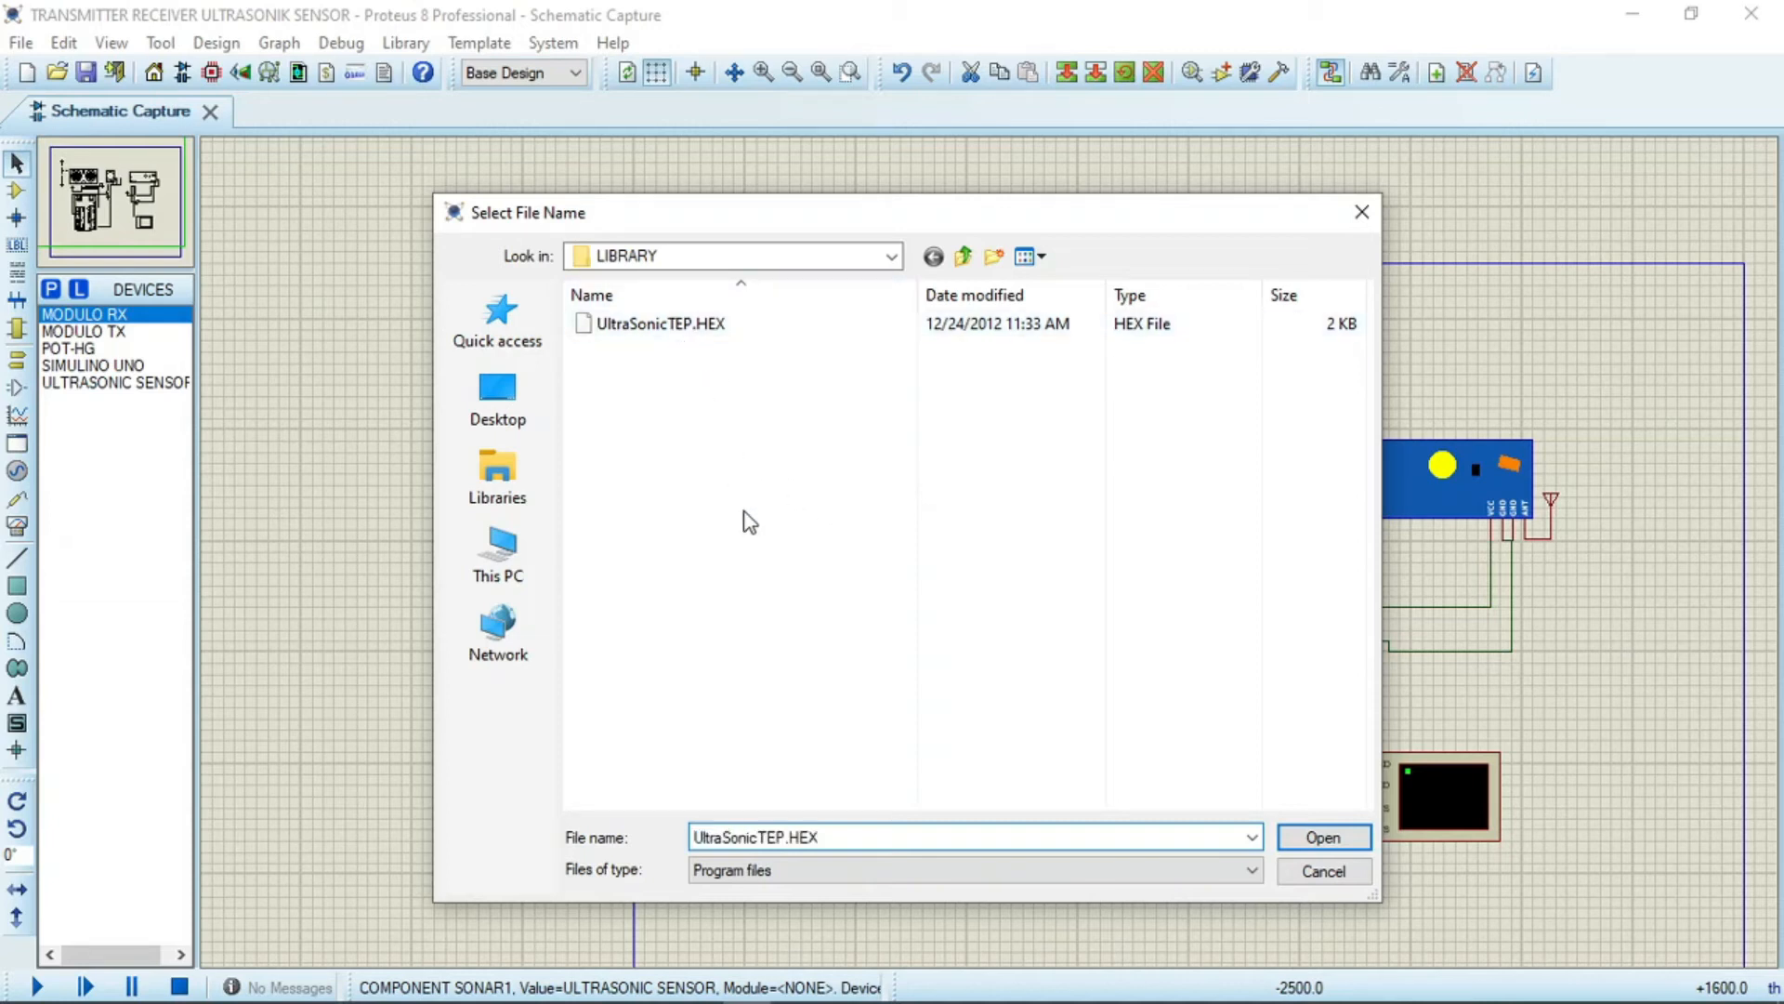
click(656, 329)
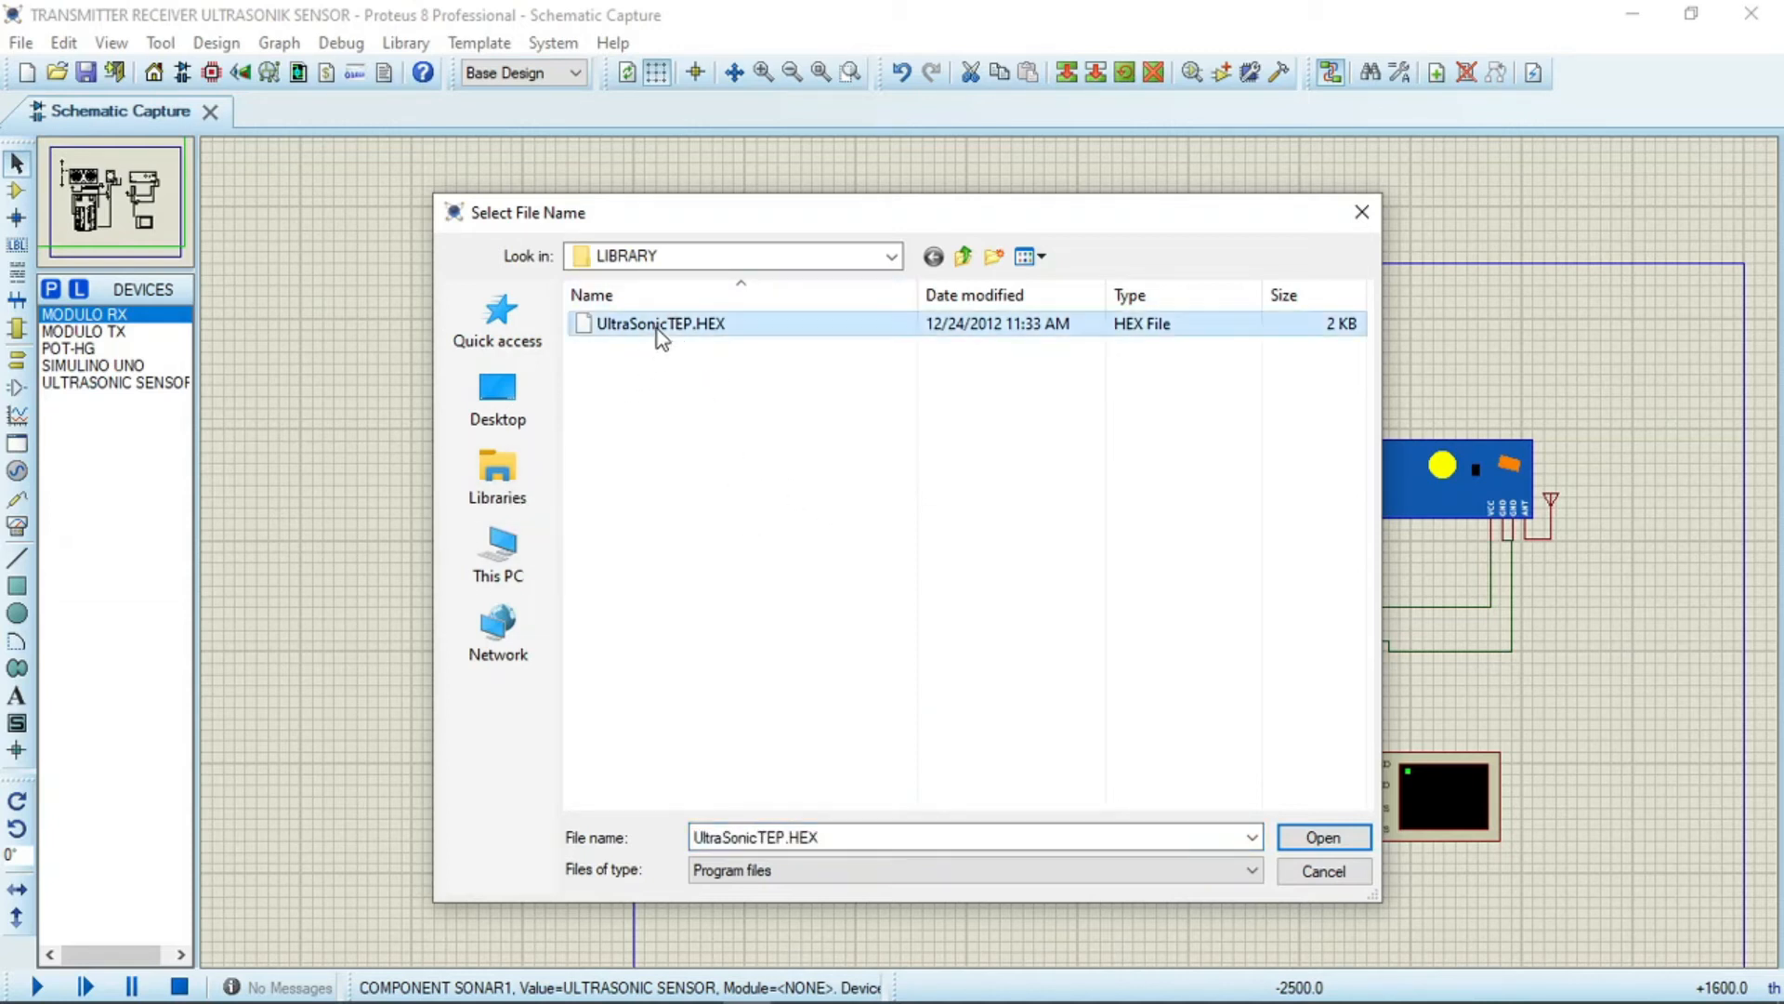
click(1318, 834)
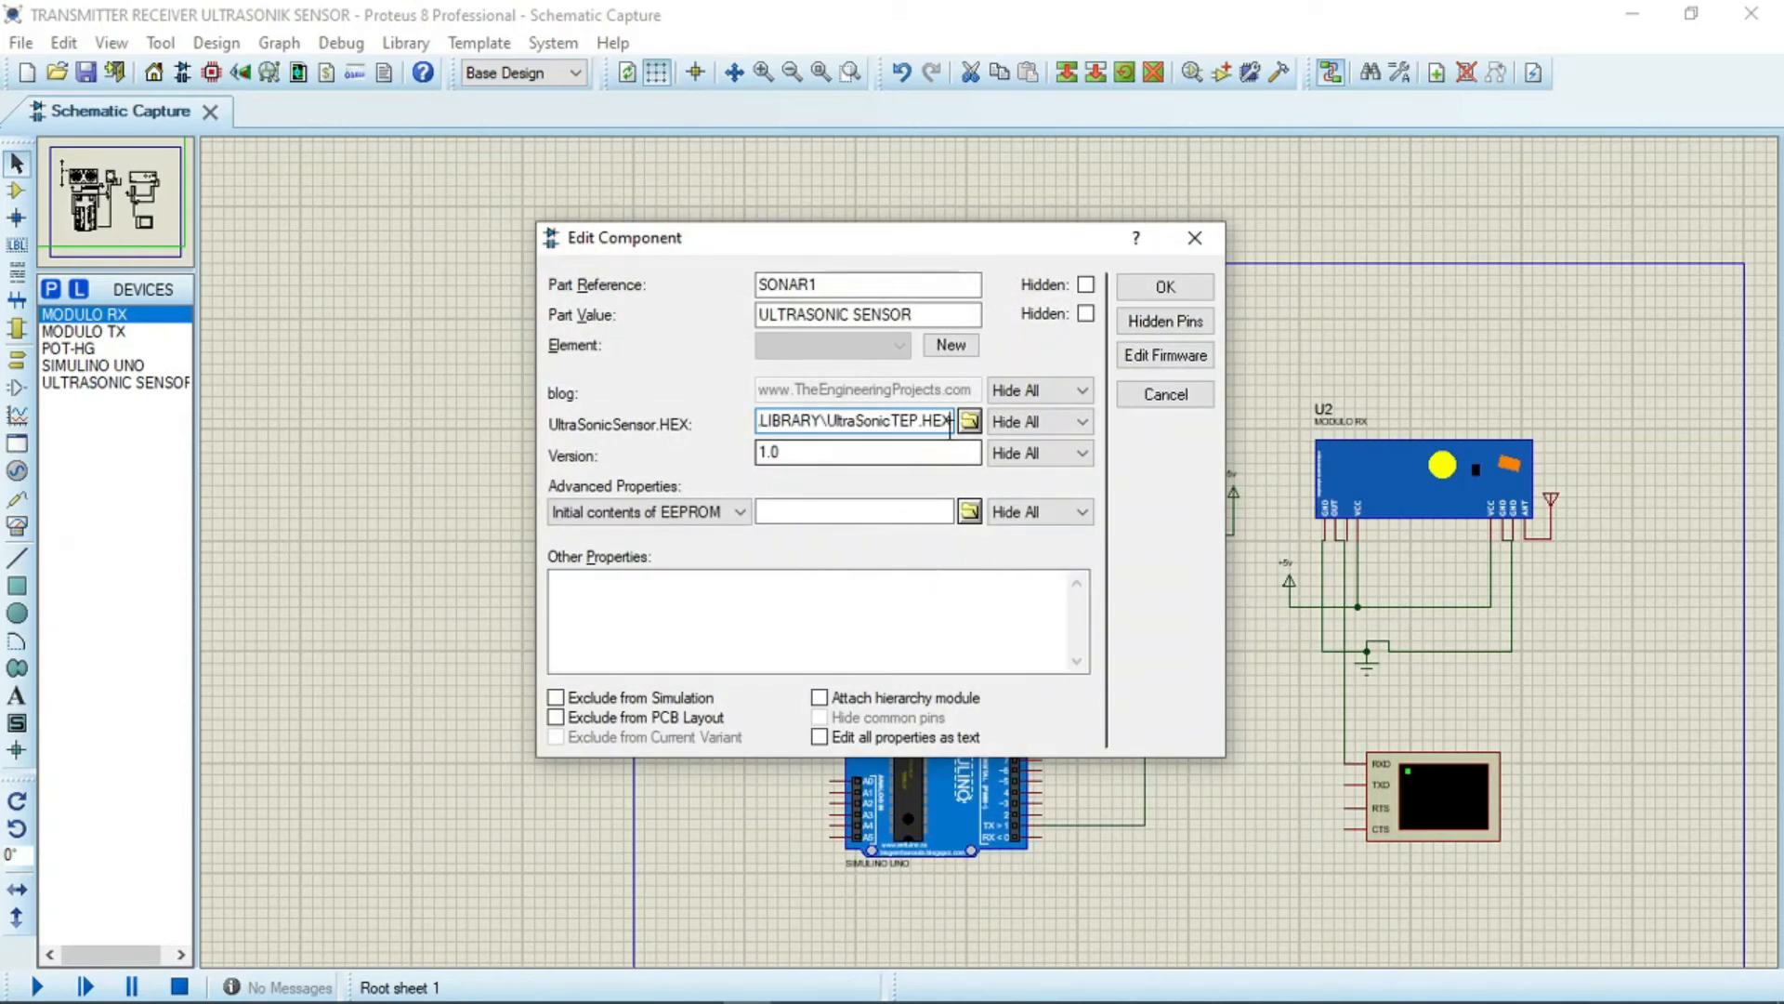
- Browse for SONAR1's hex file in the LIBRARY folder under C: Program Files (x86), Labcenter Electronics, Proteus 8 Professional, DATA
click(970, 423)
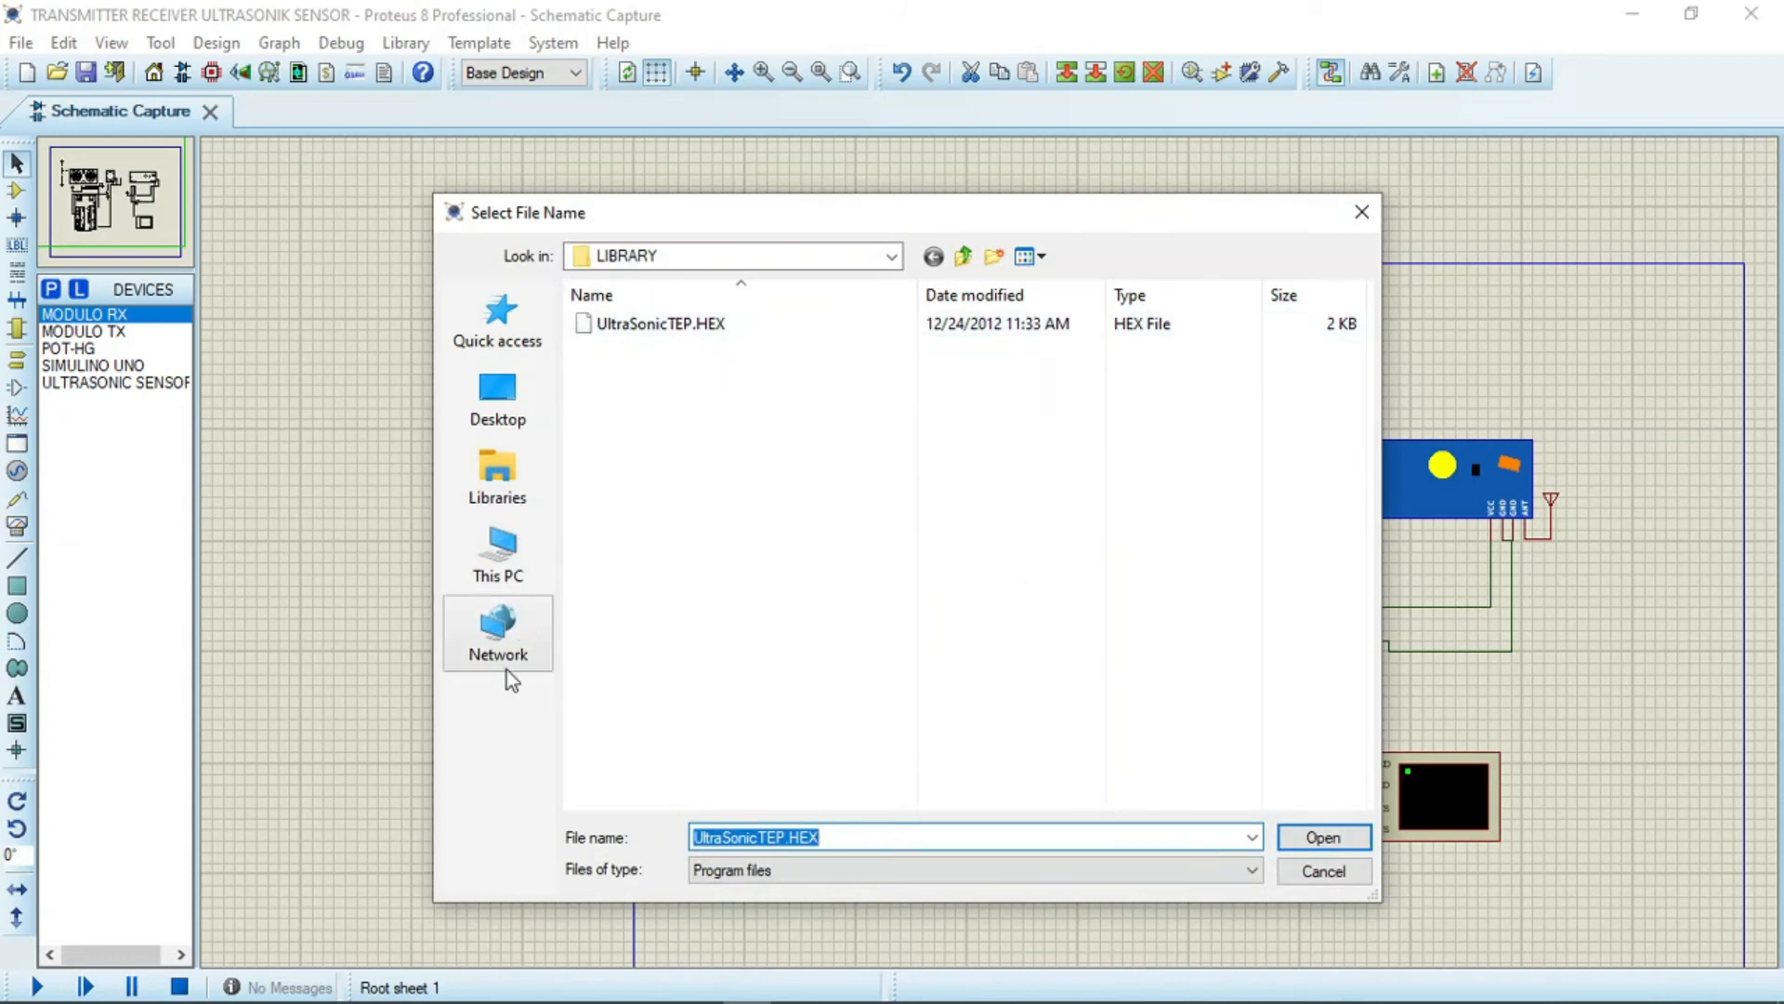
click(499, 563)
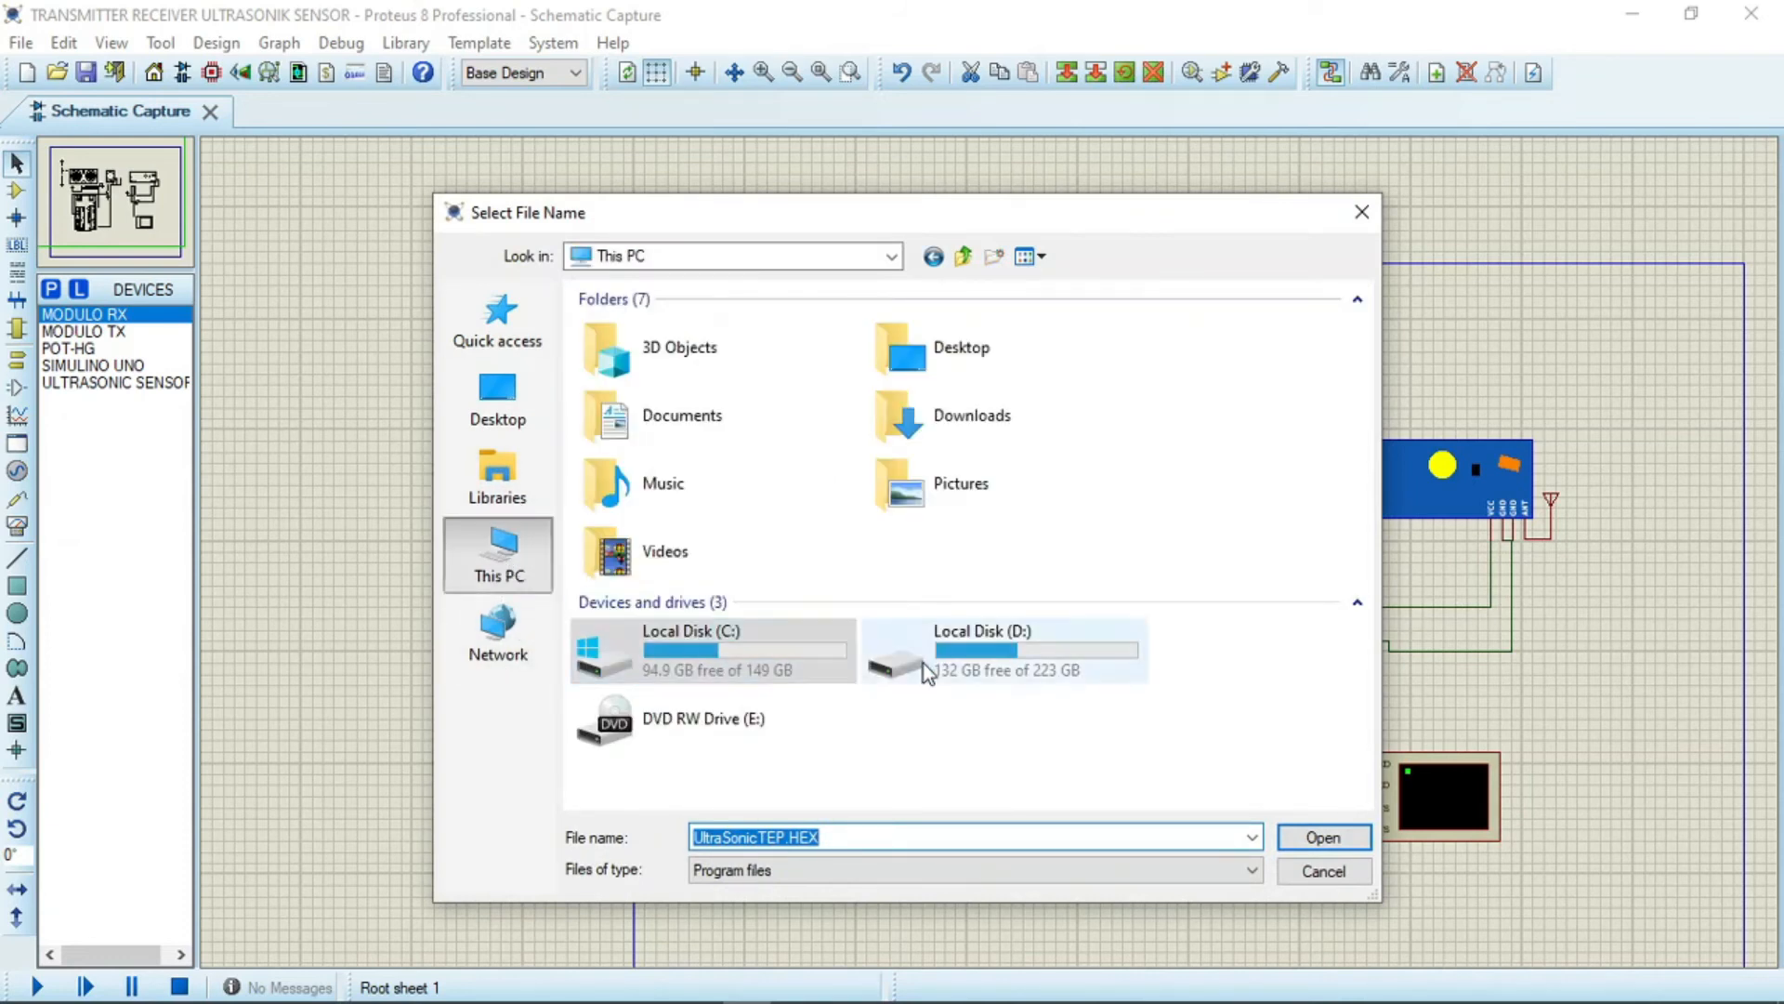
double_click(727, 669)
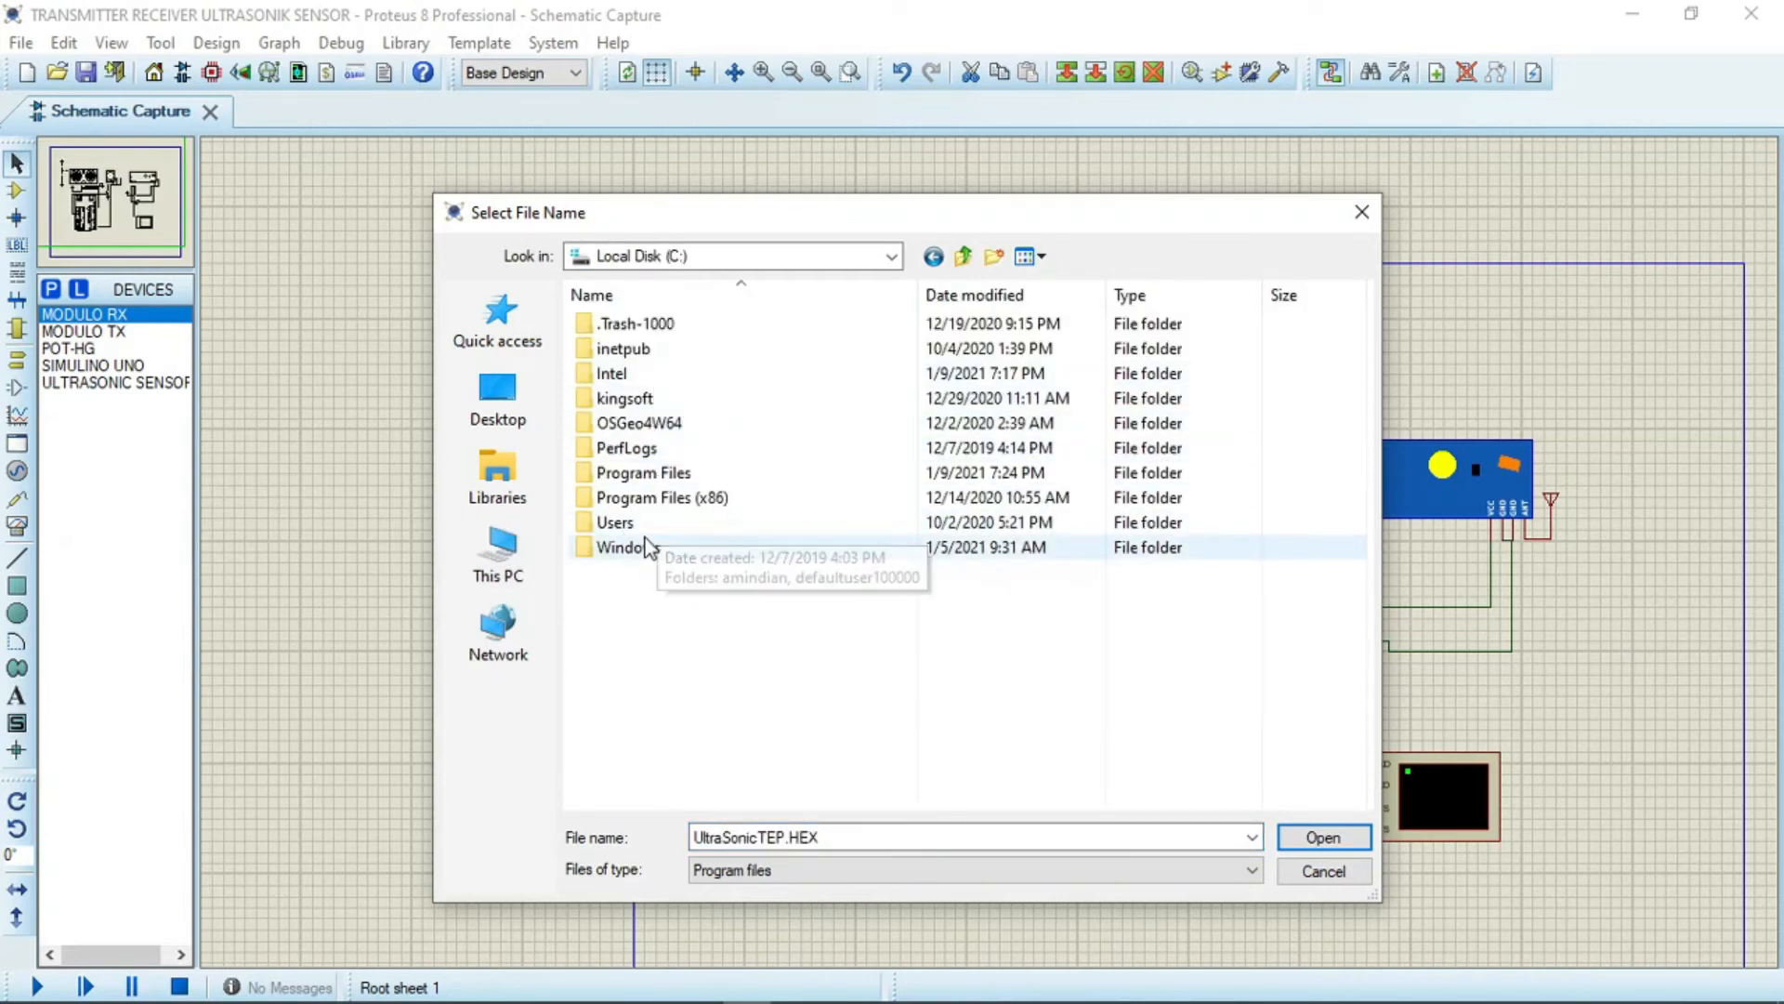
double_click(652, 475)
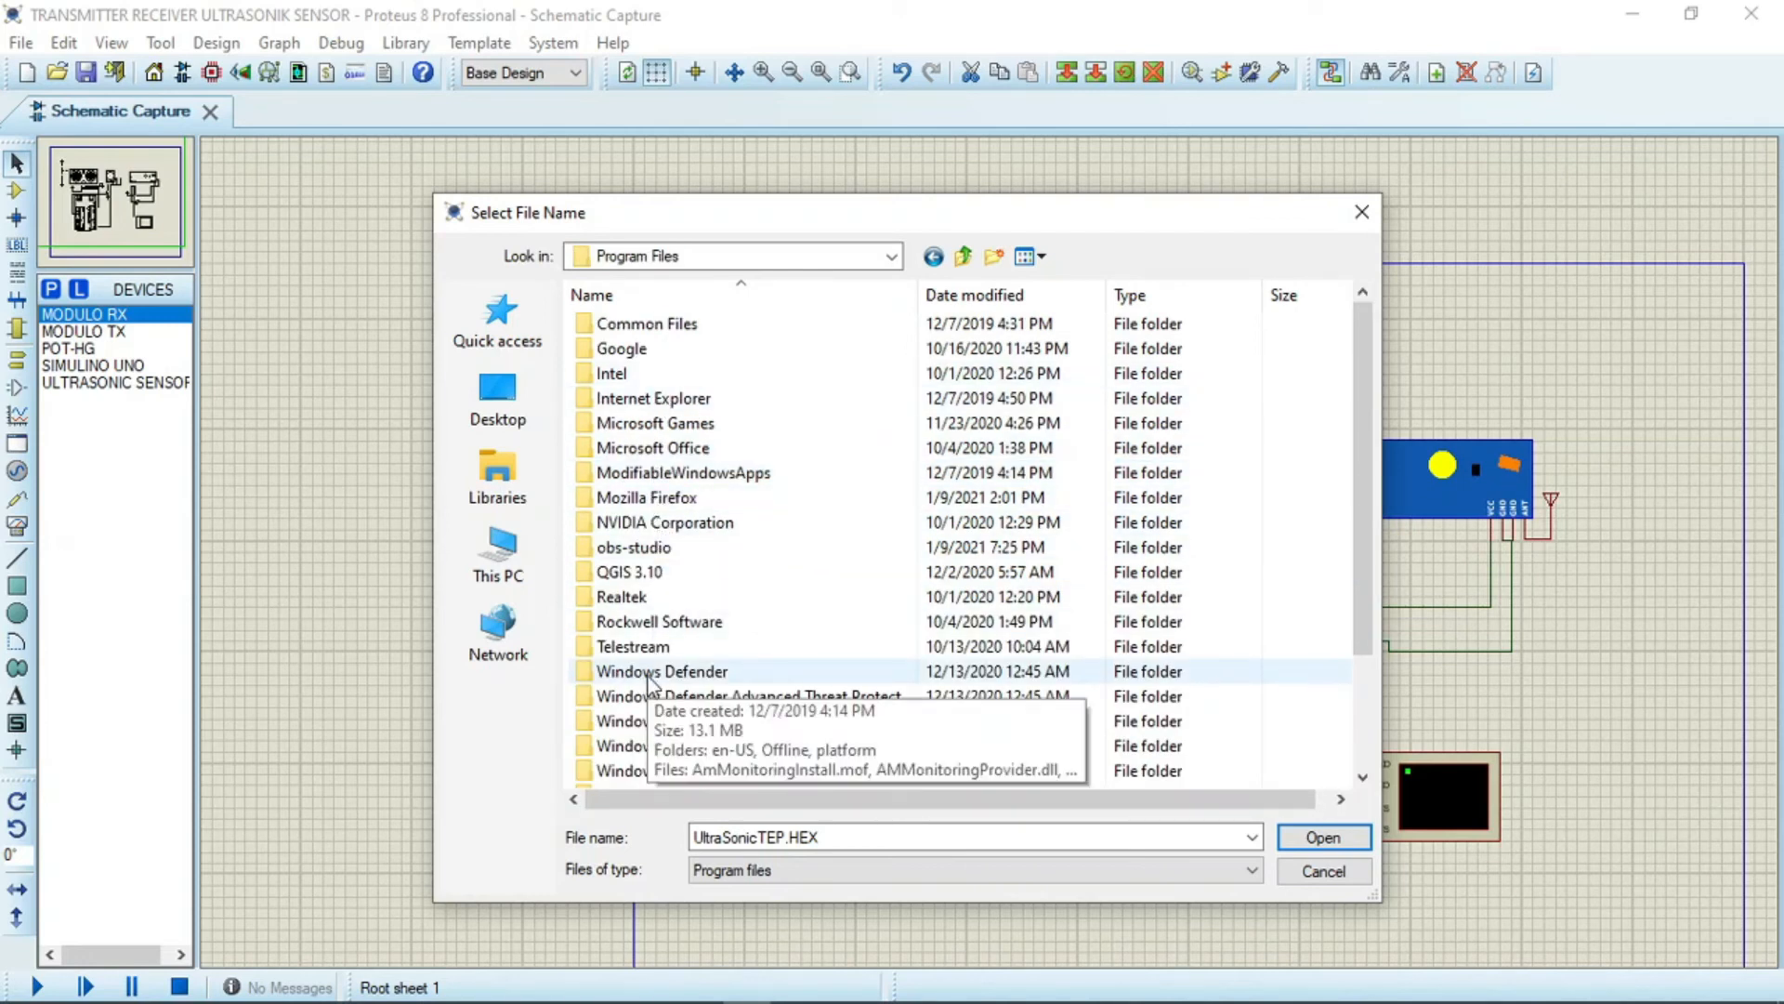
click(933, 257)
double_click(651, 501)
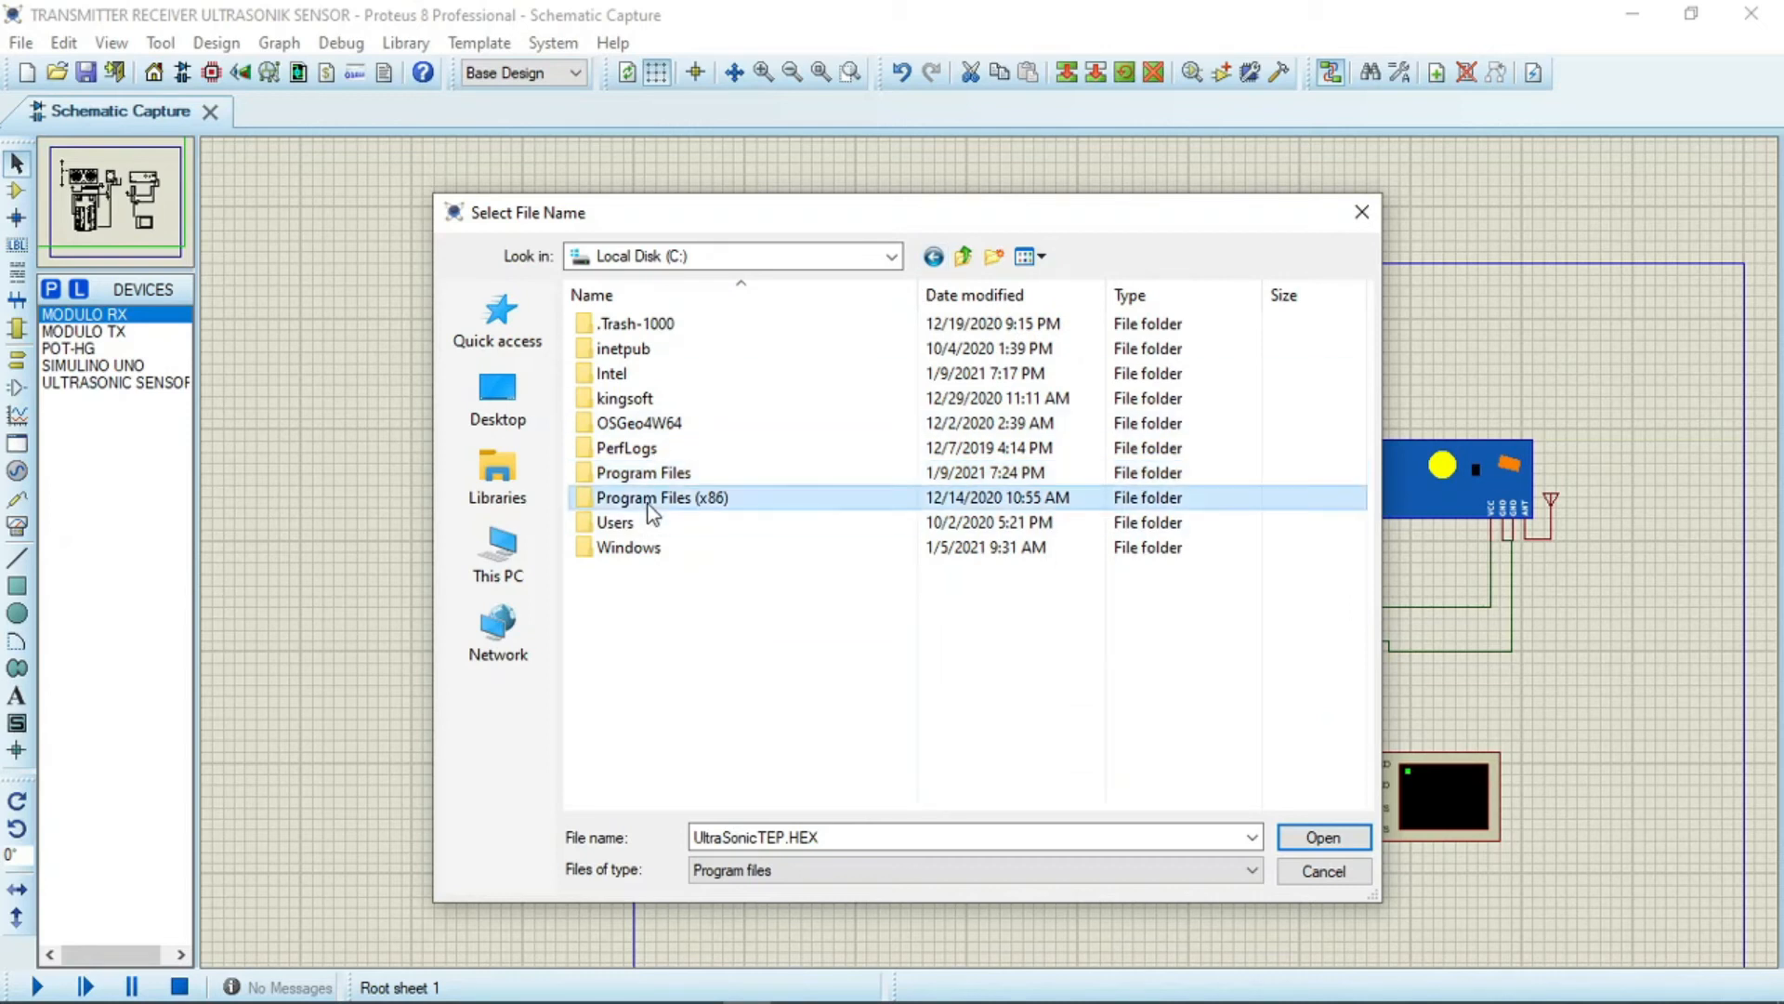
double_click(669, 472)
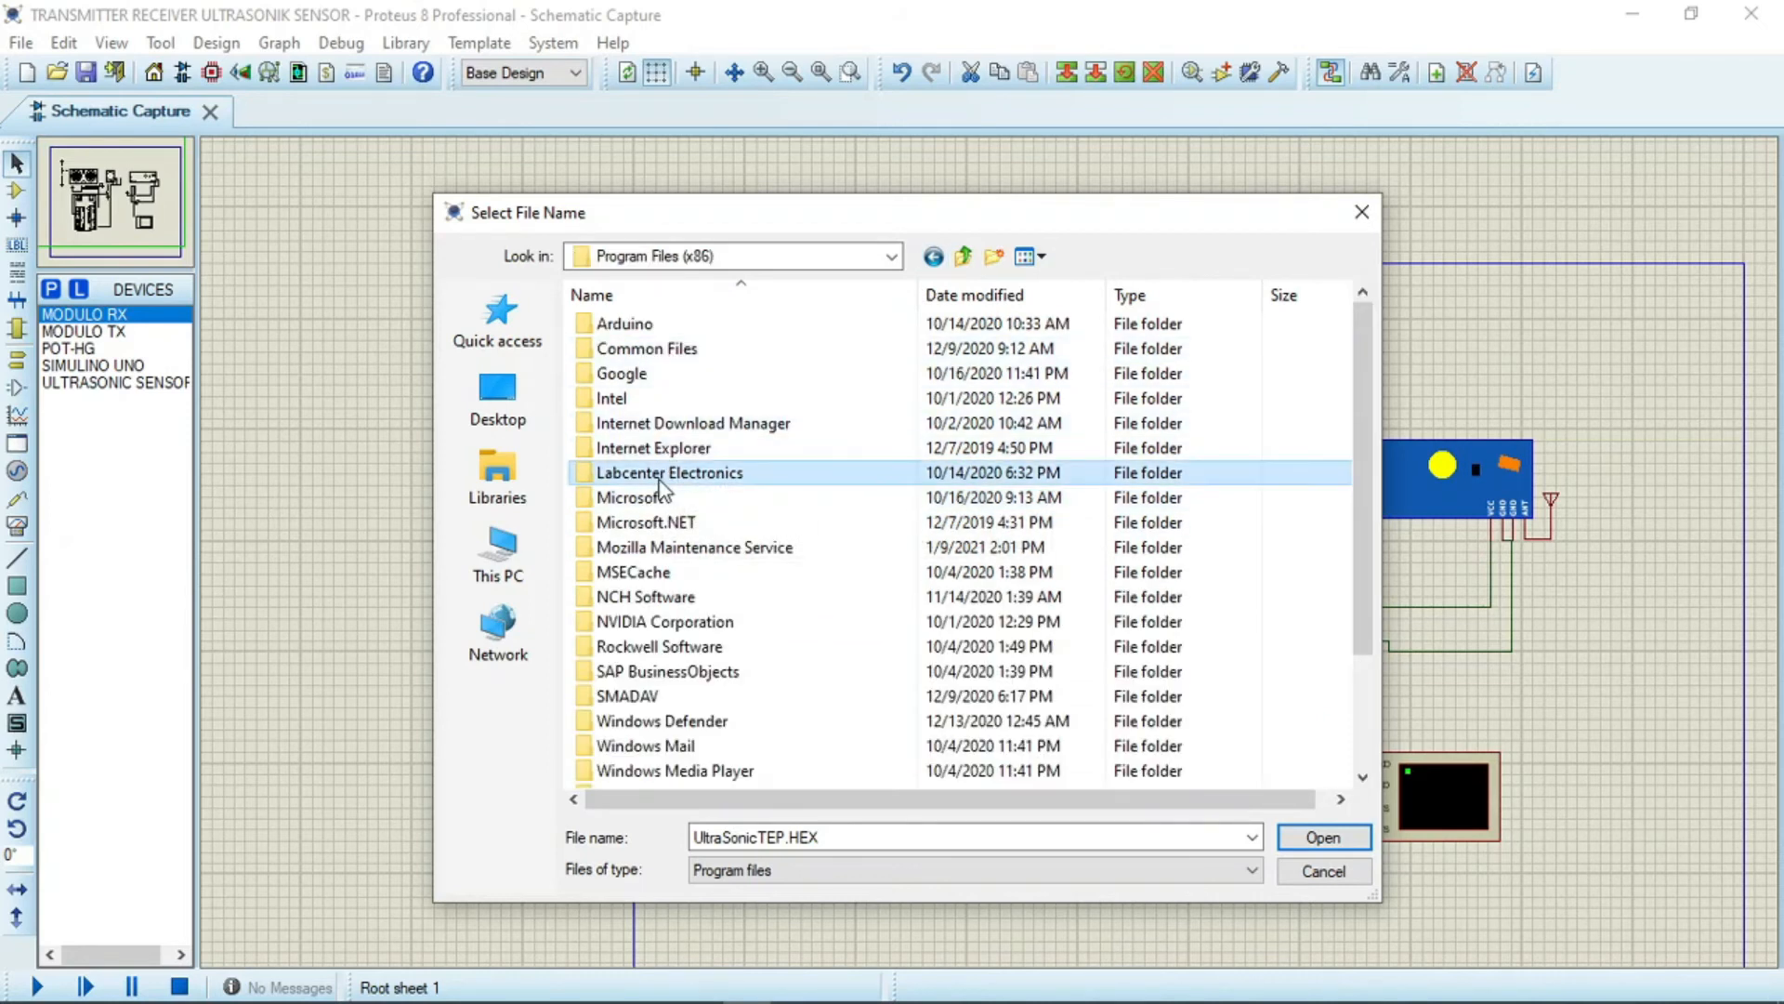
click(630, 325)
double_click(626, 323)
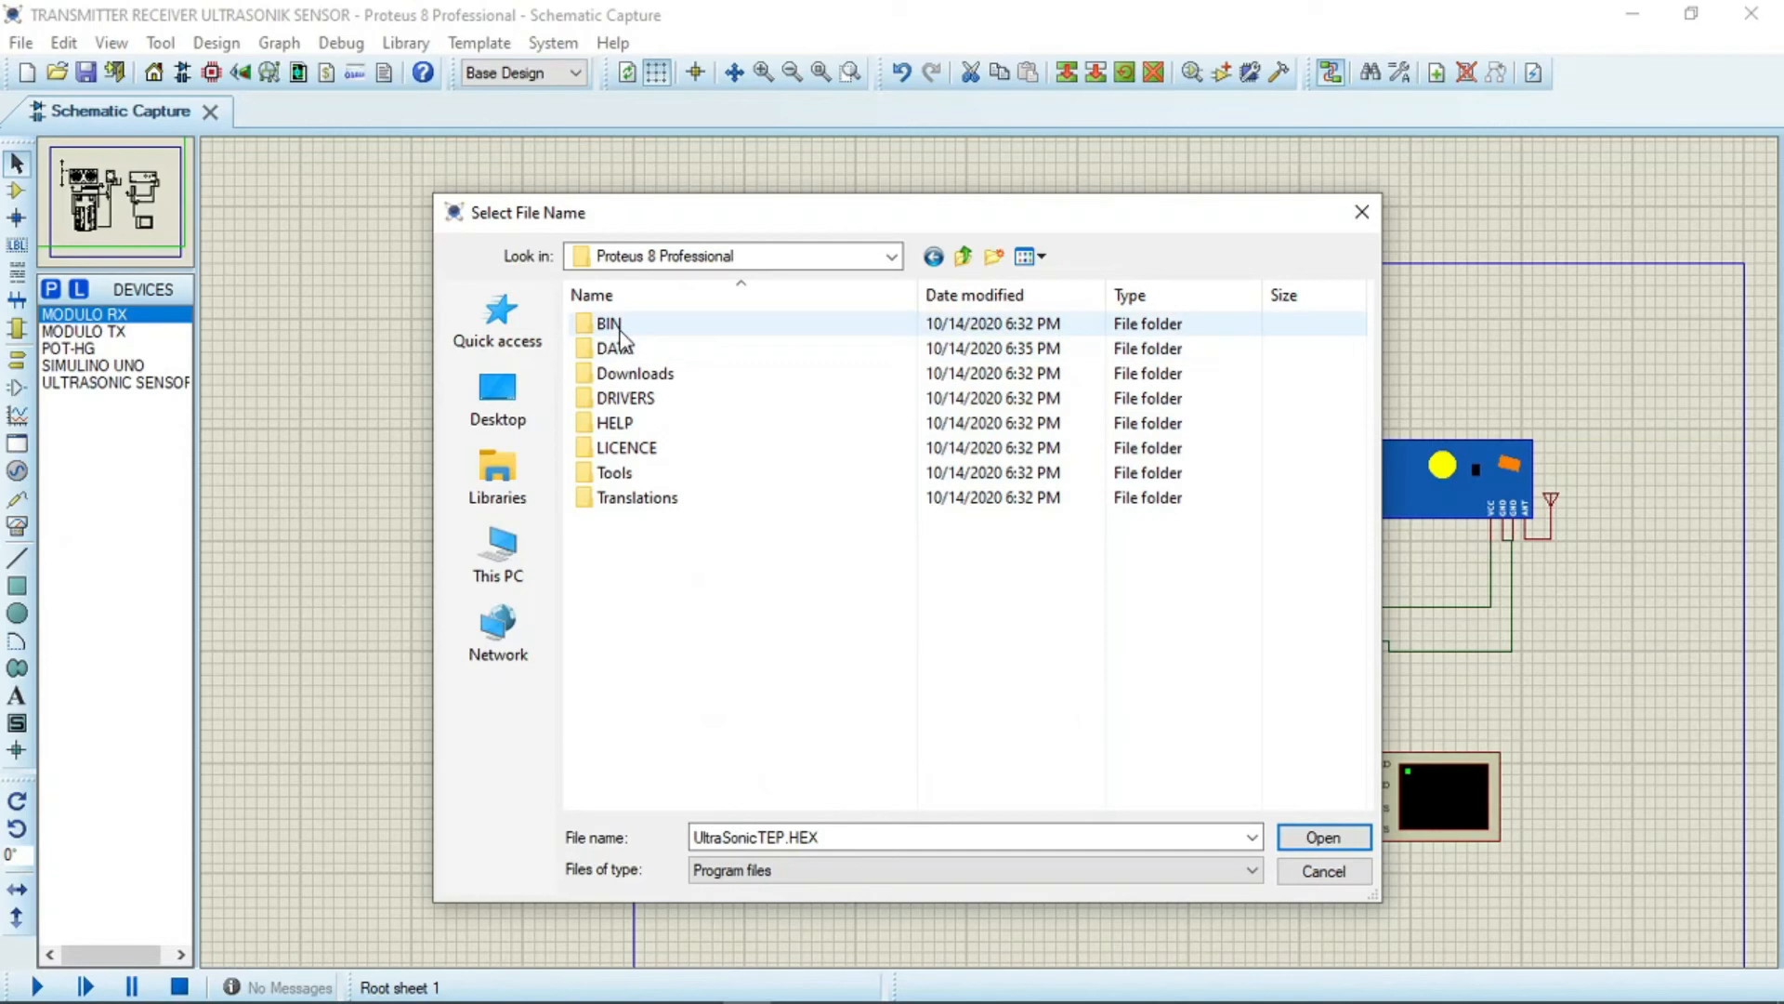
double_click(616, 349)
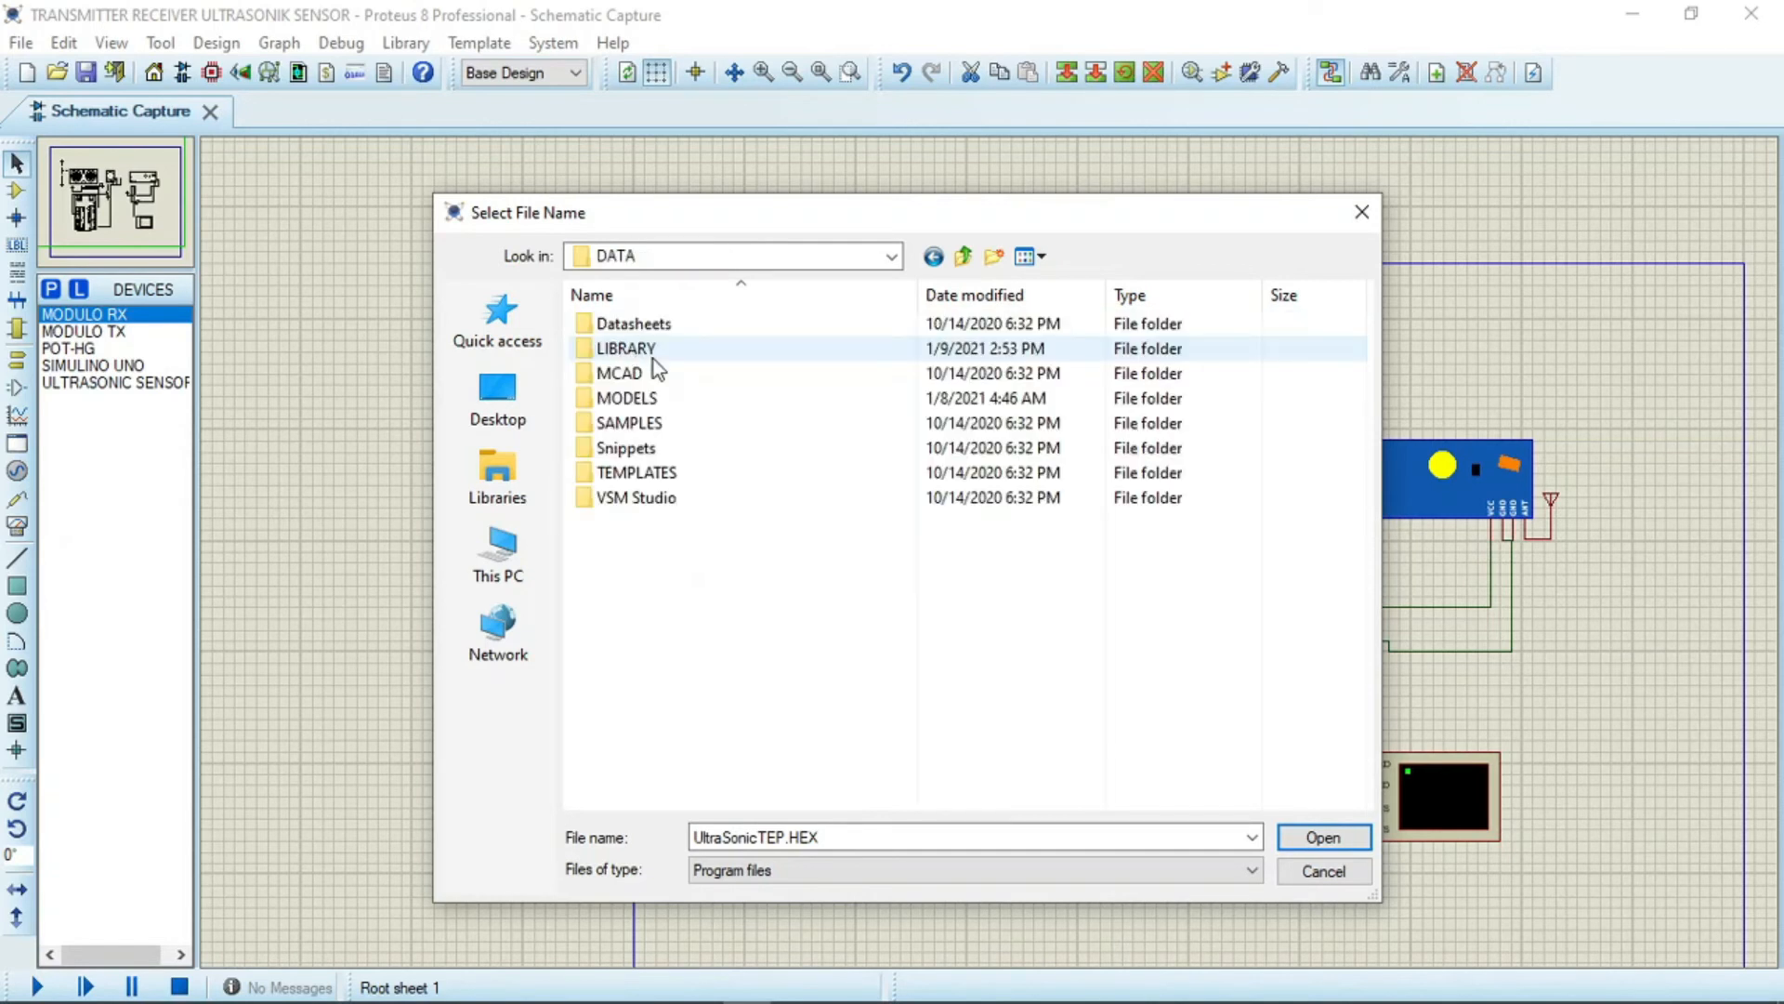
double_click(634, 349)
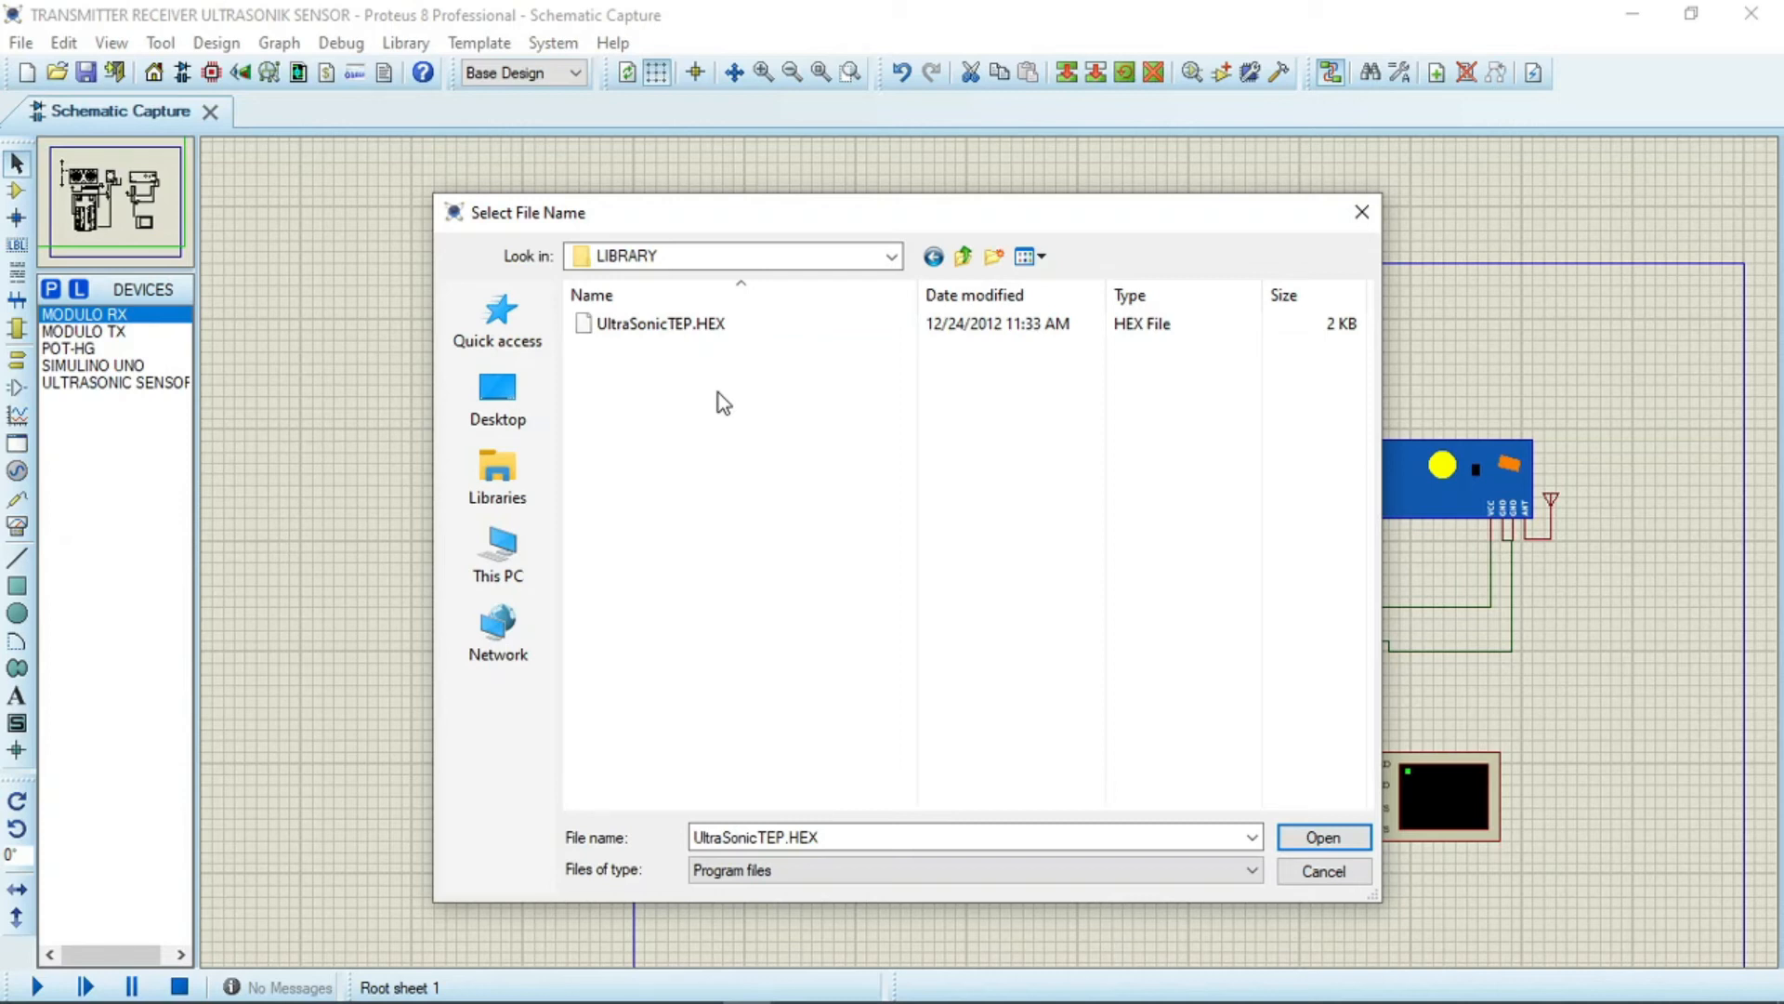
- Select UltraSonicTEP.HEX as SONAR1's UltraSonicSensor.HEX file and apply the component settings
click(665, 327)
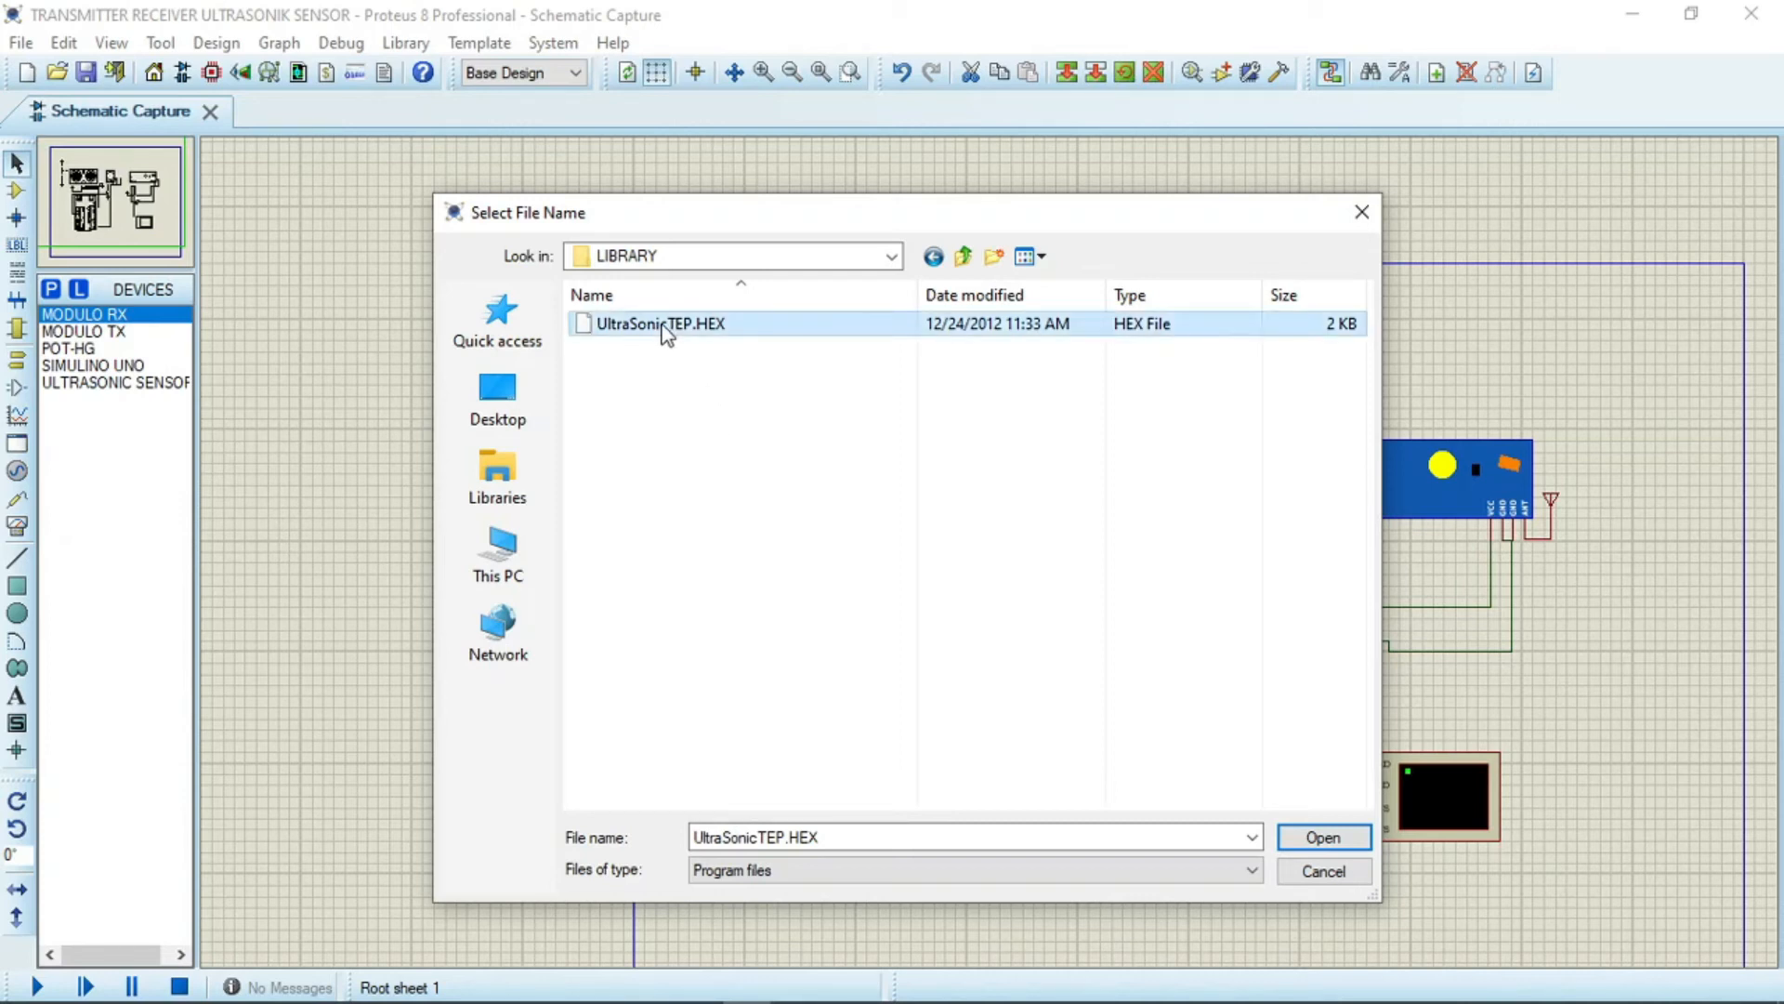
click(1323, 839)
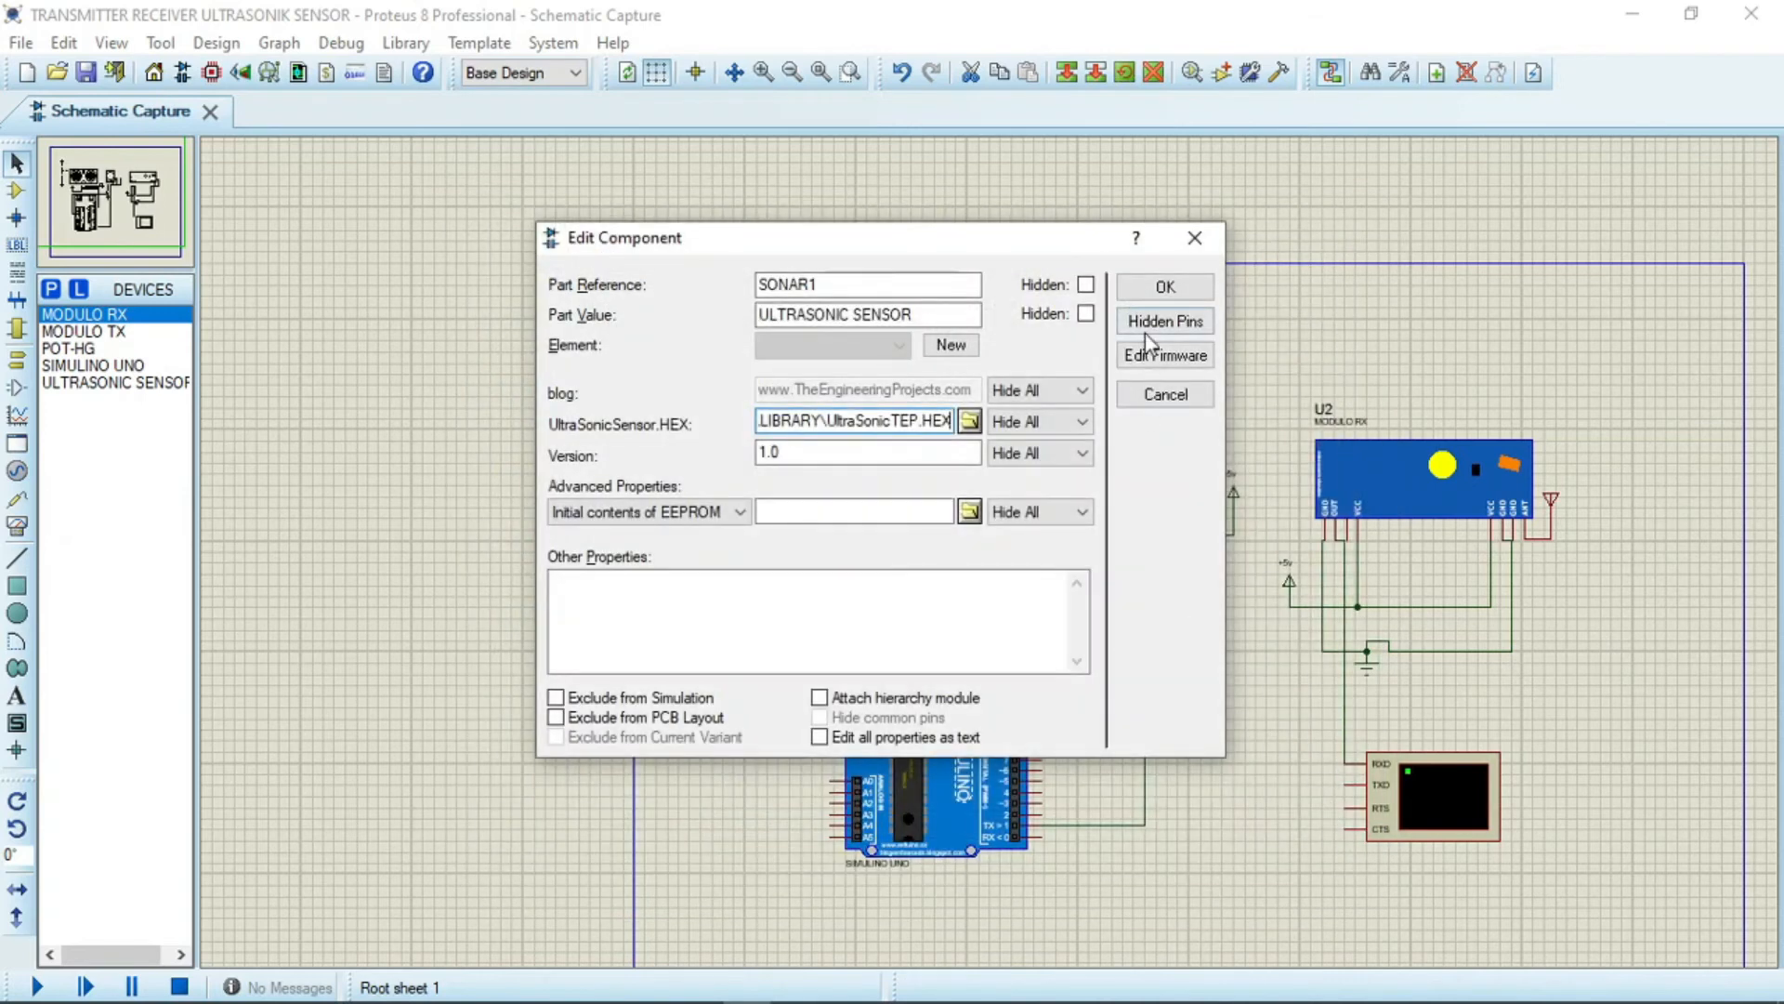
click(1162, 287)
click(1597, 710)
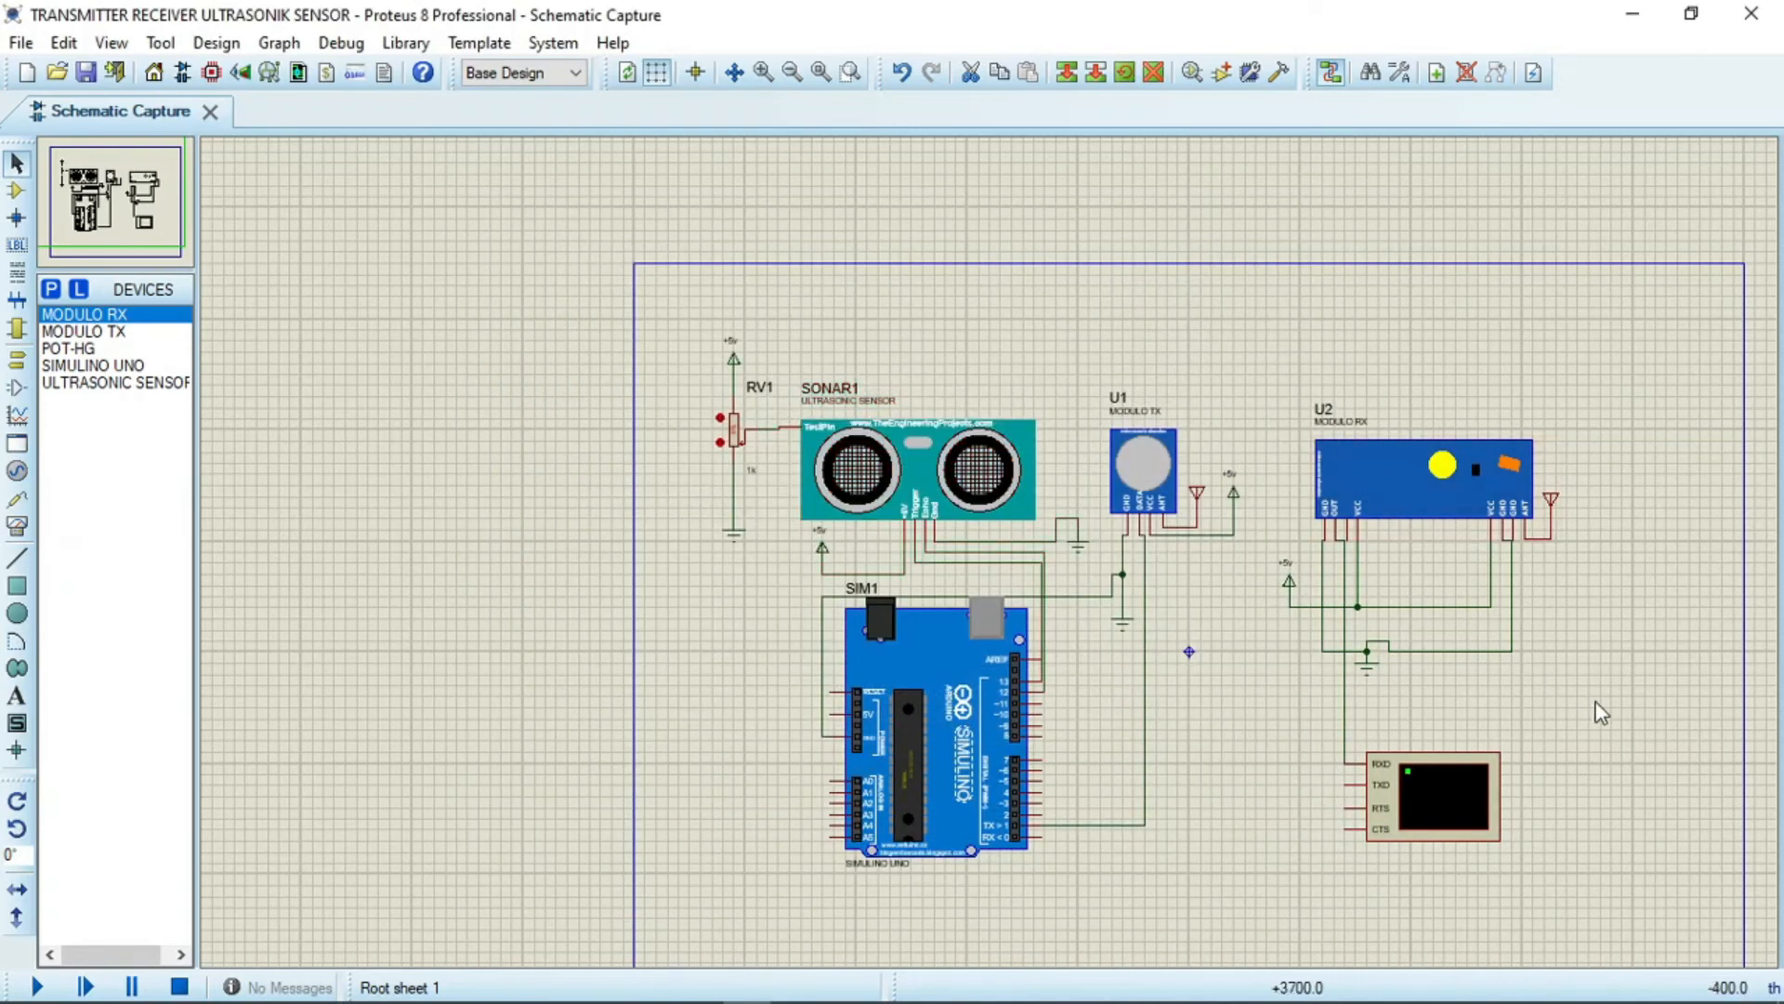
- Run the simulation and move the Virtual Terminal window off the Arduino and ultrasonic sensor
scroll(1398, 660, down, 1)
scroll(991, 554, up, 1)
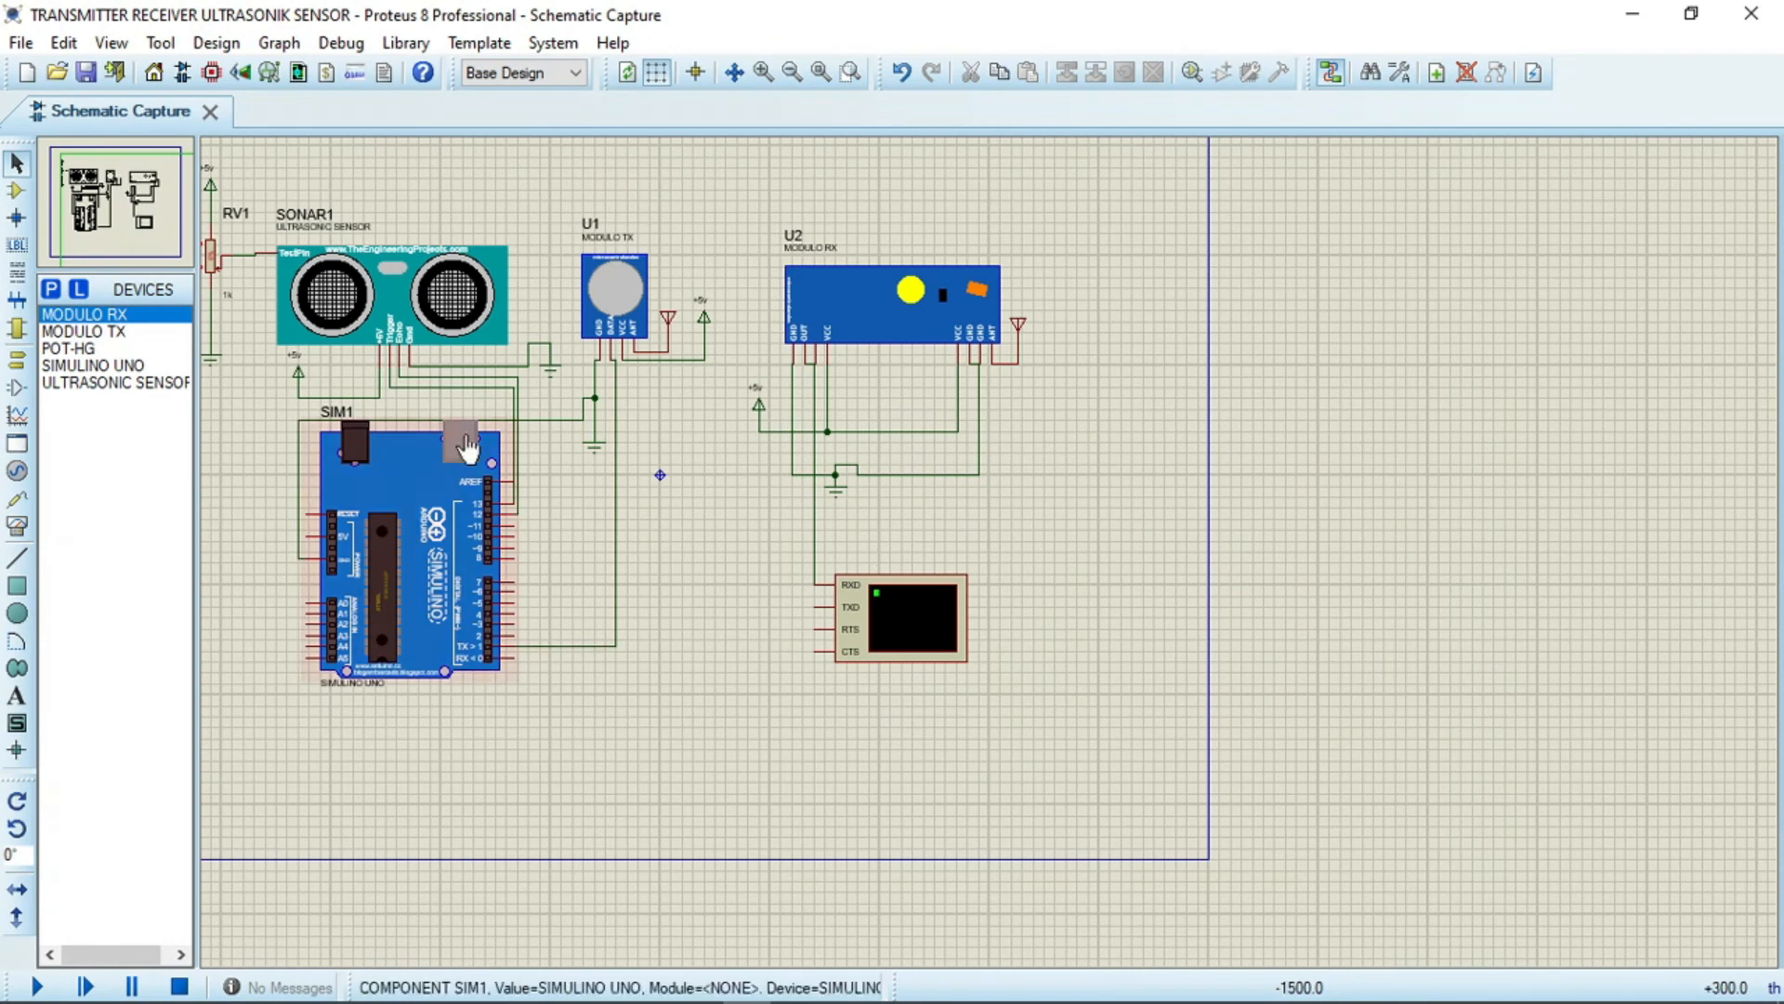
scroll(573, 442, down, 1)
scroll(712, 481, up, 1)
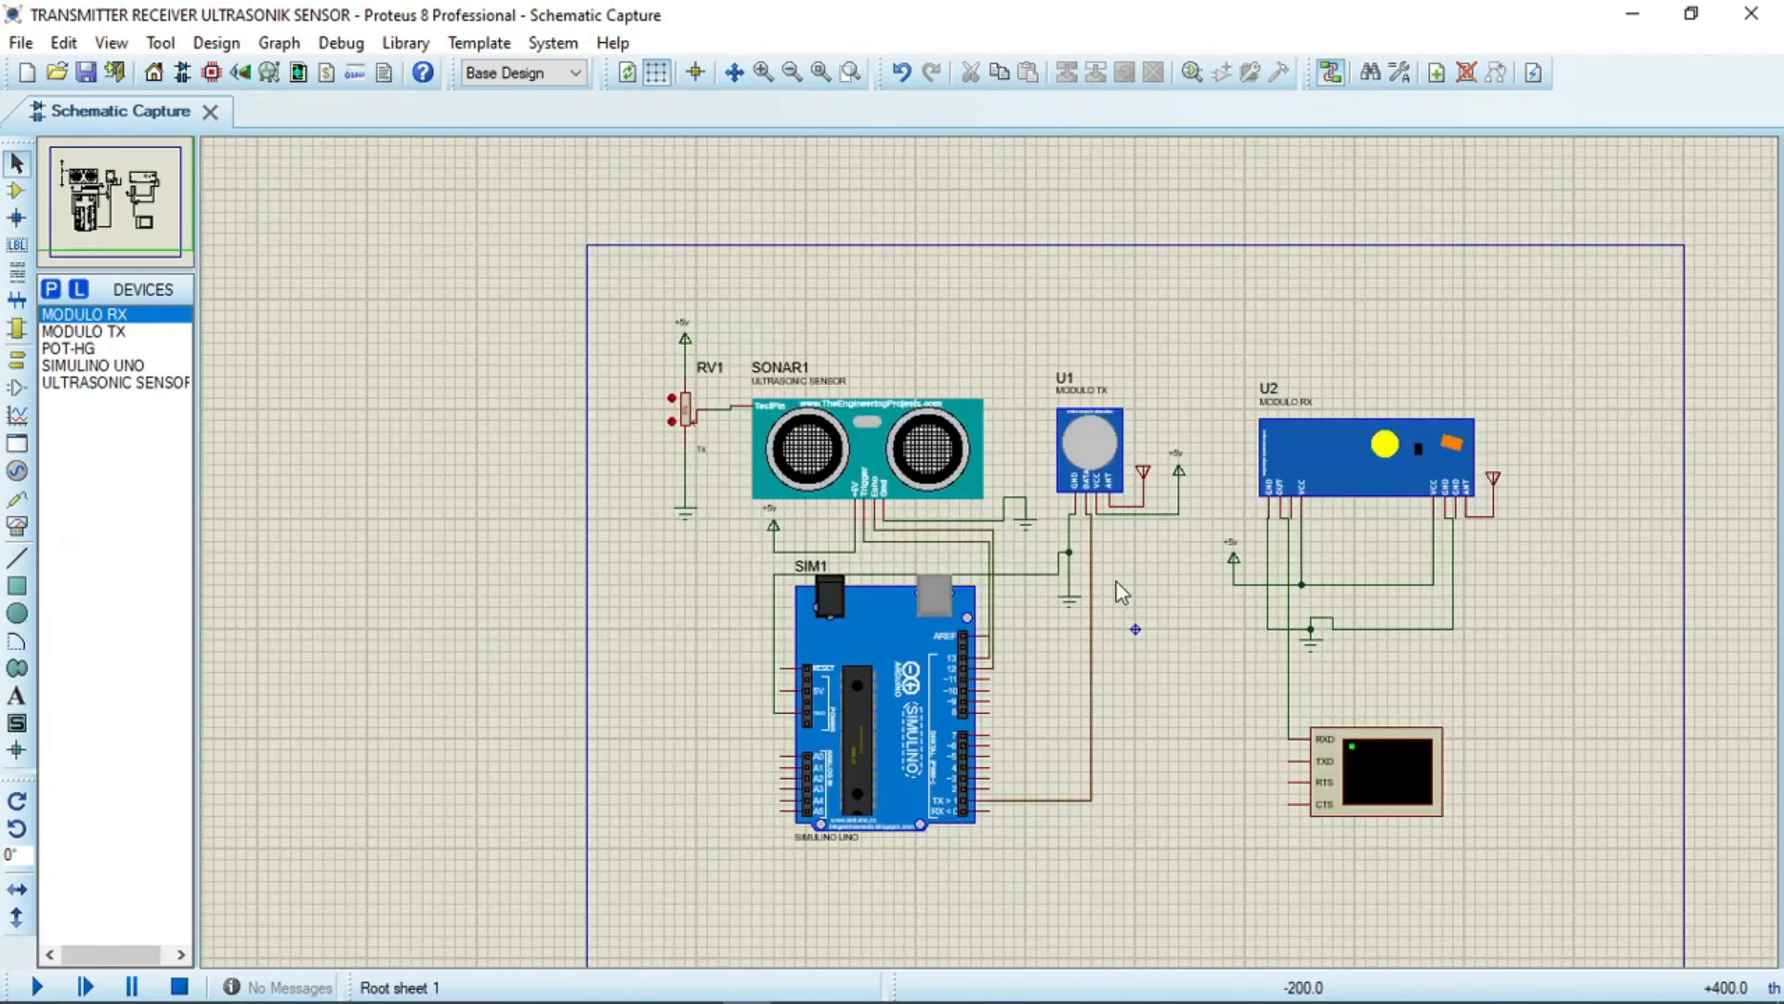
scroll(1195, 617, down, 1)
scroll(764, 635, up, 1)
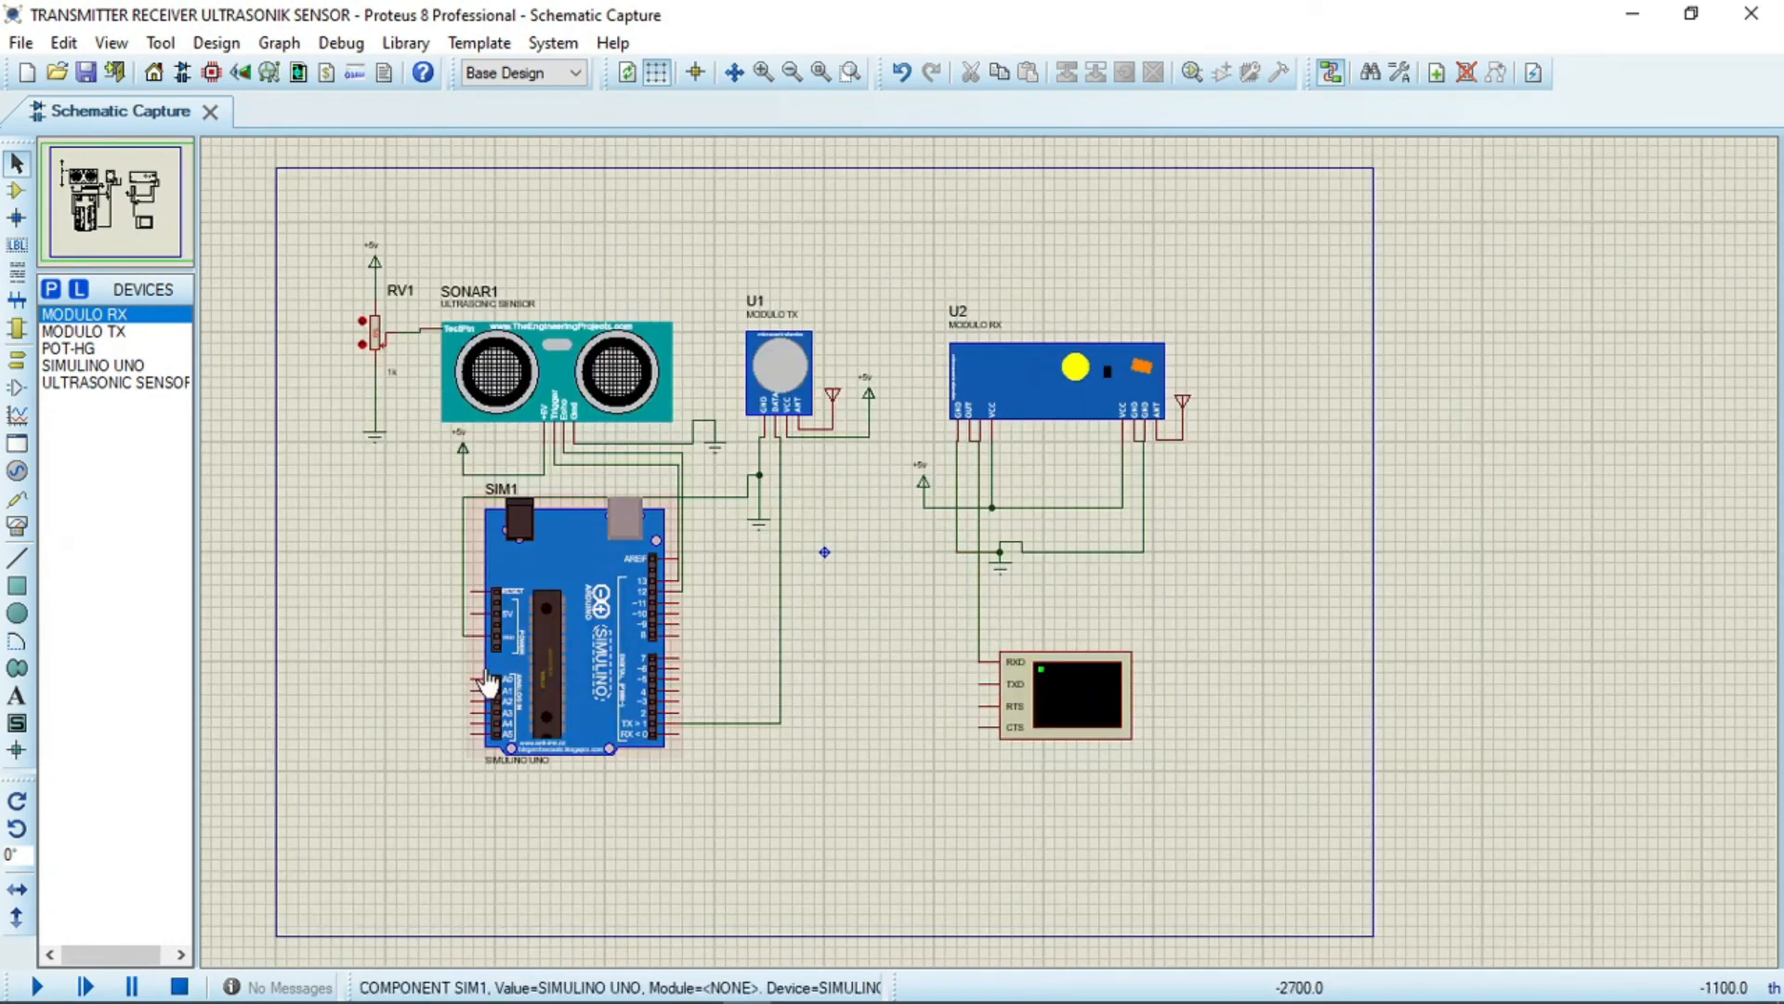
click(38, 987)
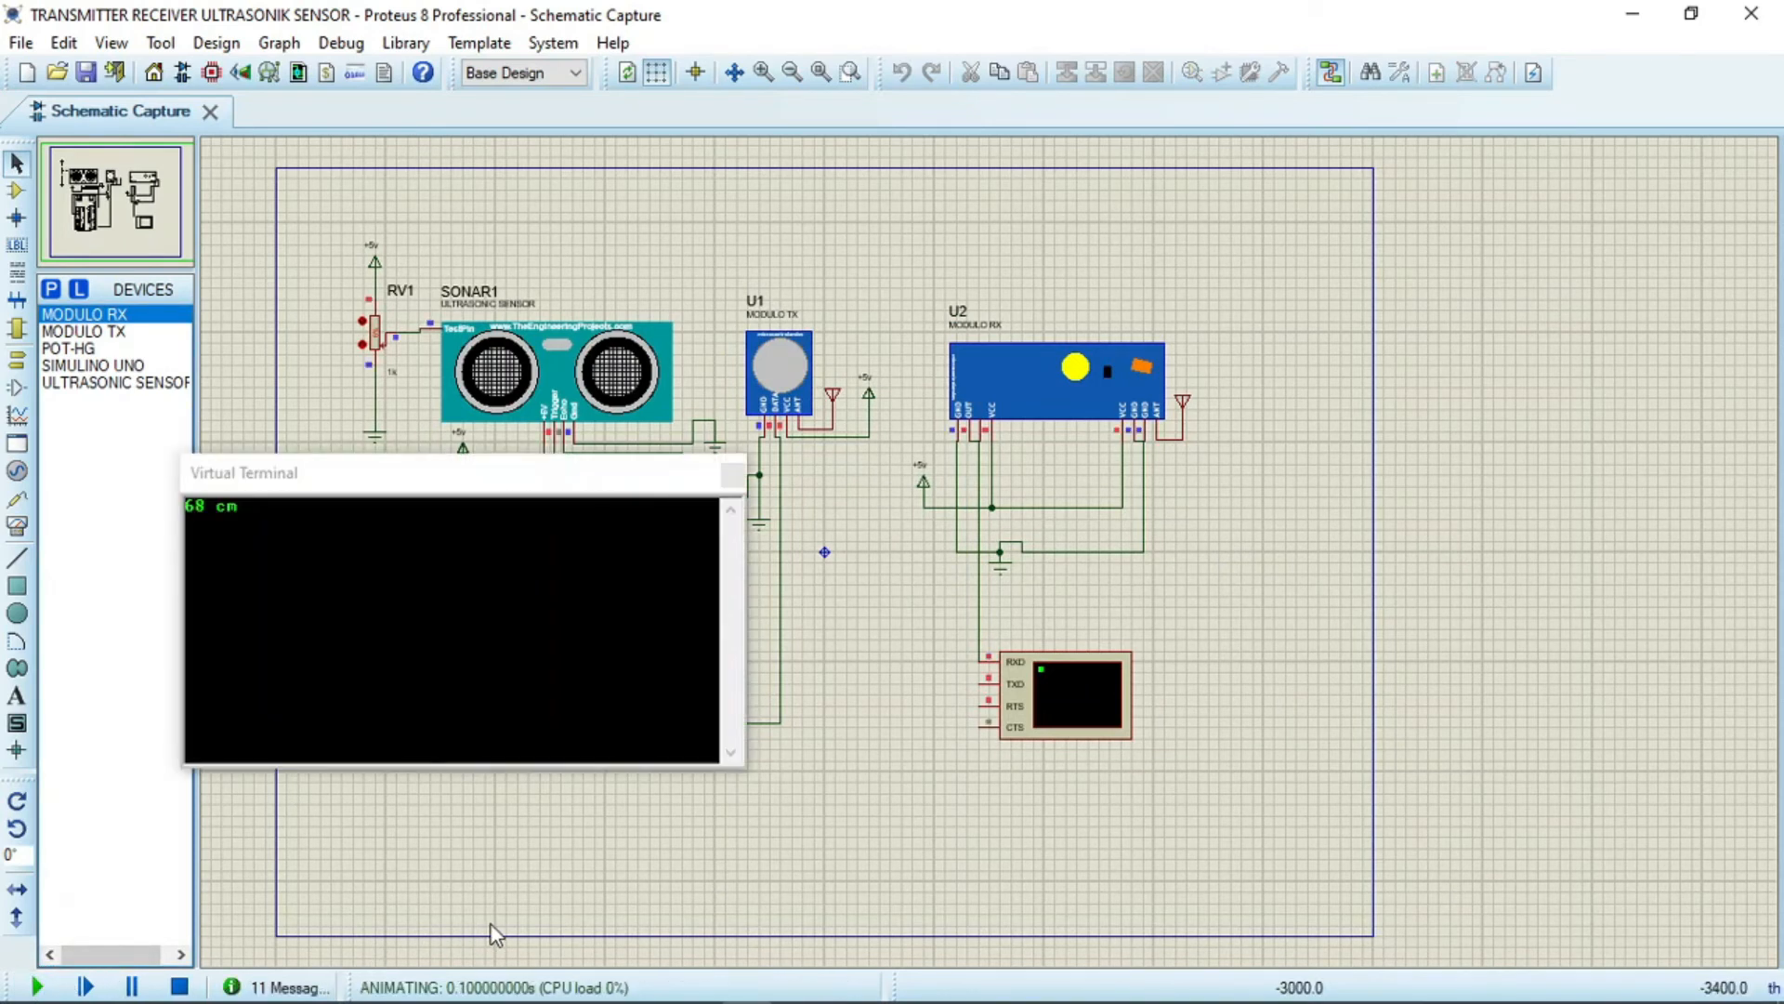
drag(429, 483, 1145, 376)
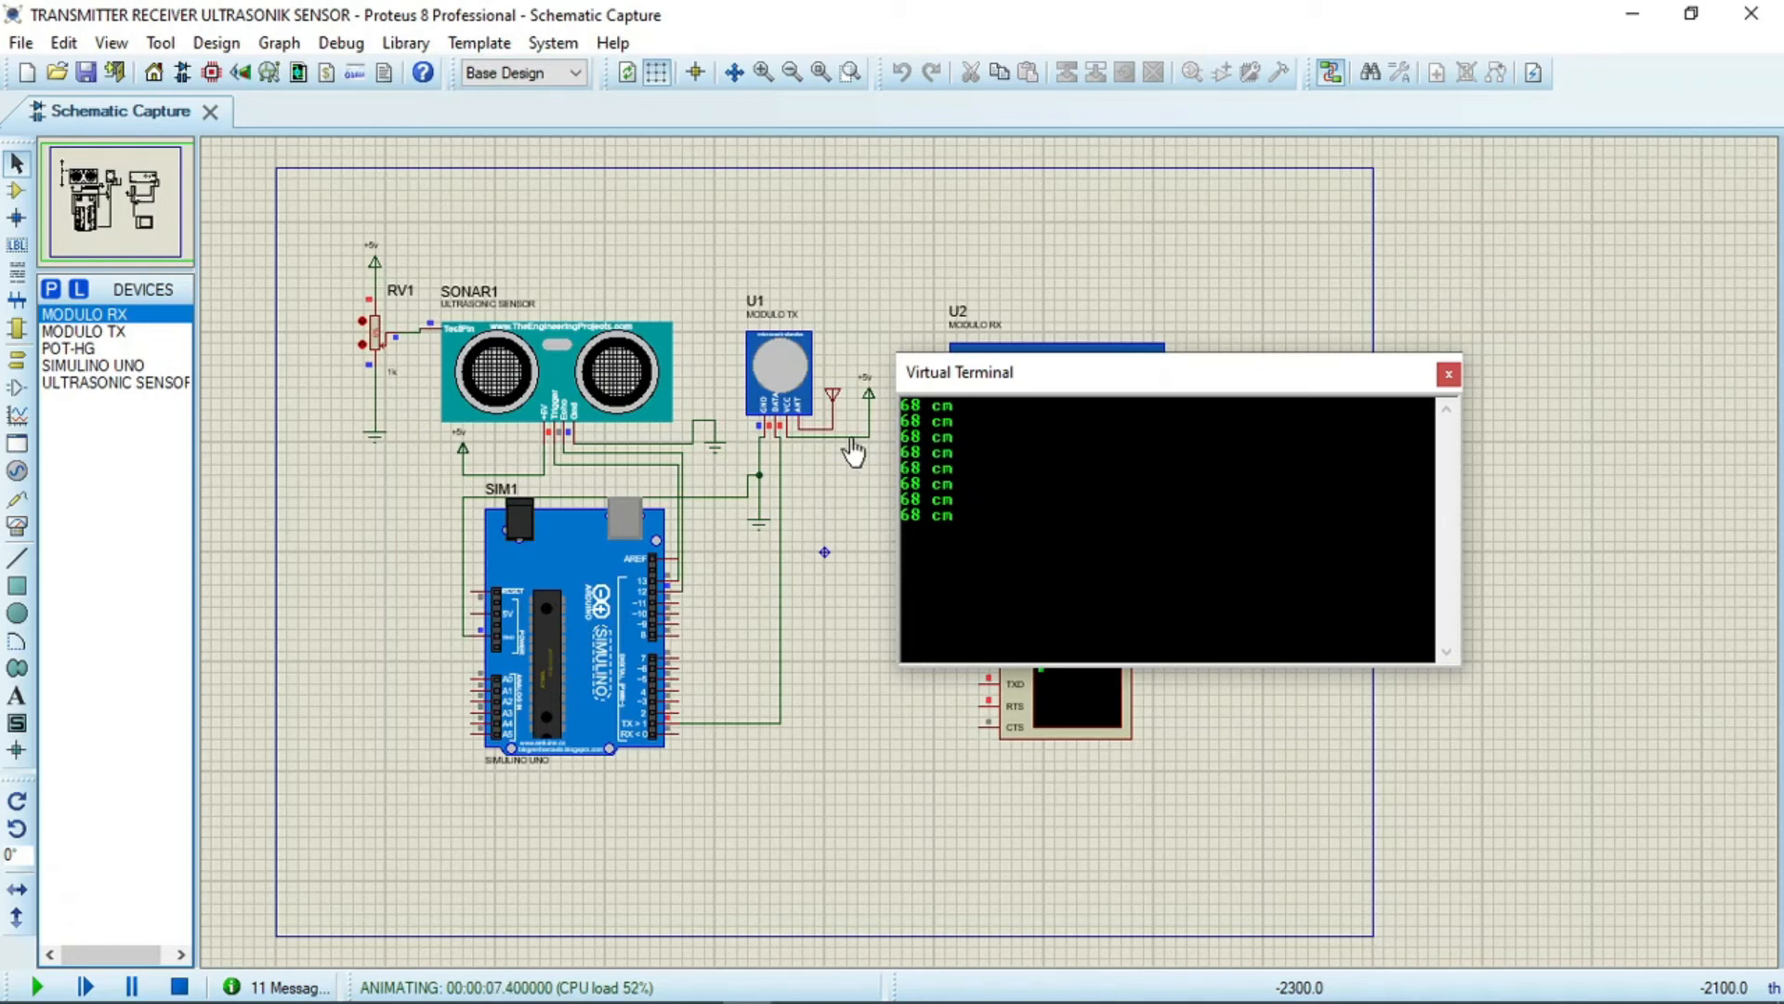
- Lower and then raise potentiometer RV1 in the running simulation to vary the distance sent to the Virtual Terminal
scroll(415, 368, up, 1)
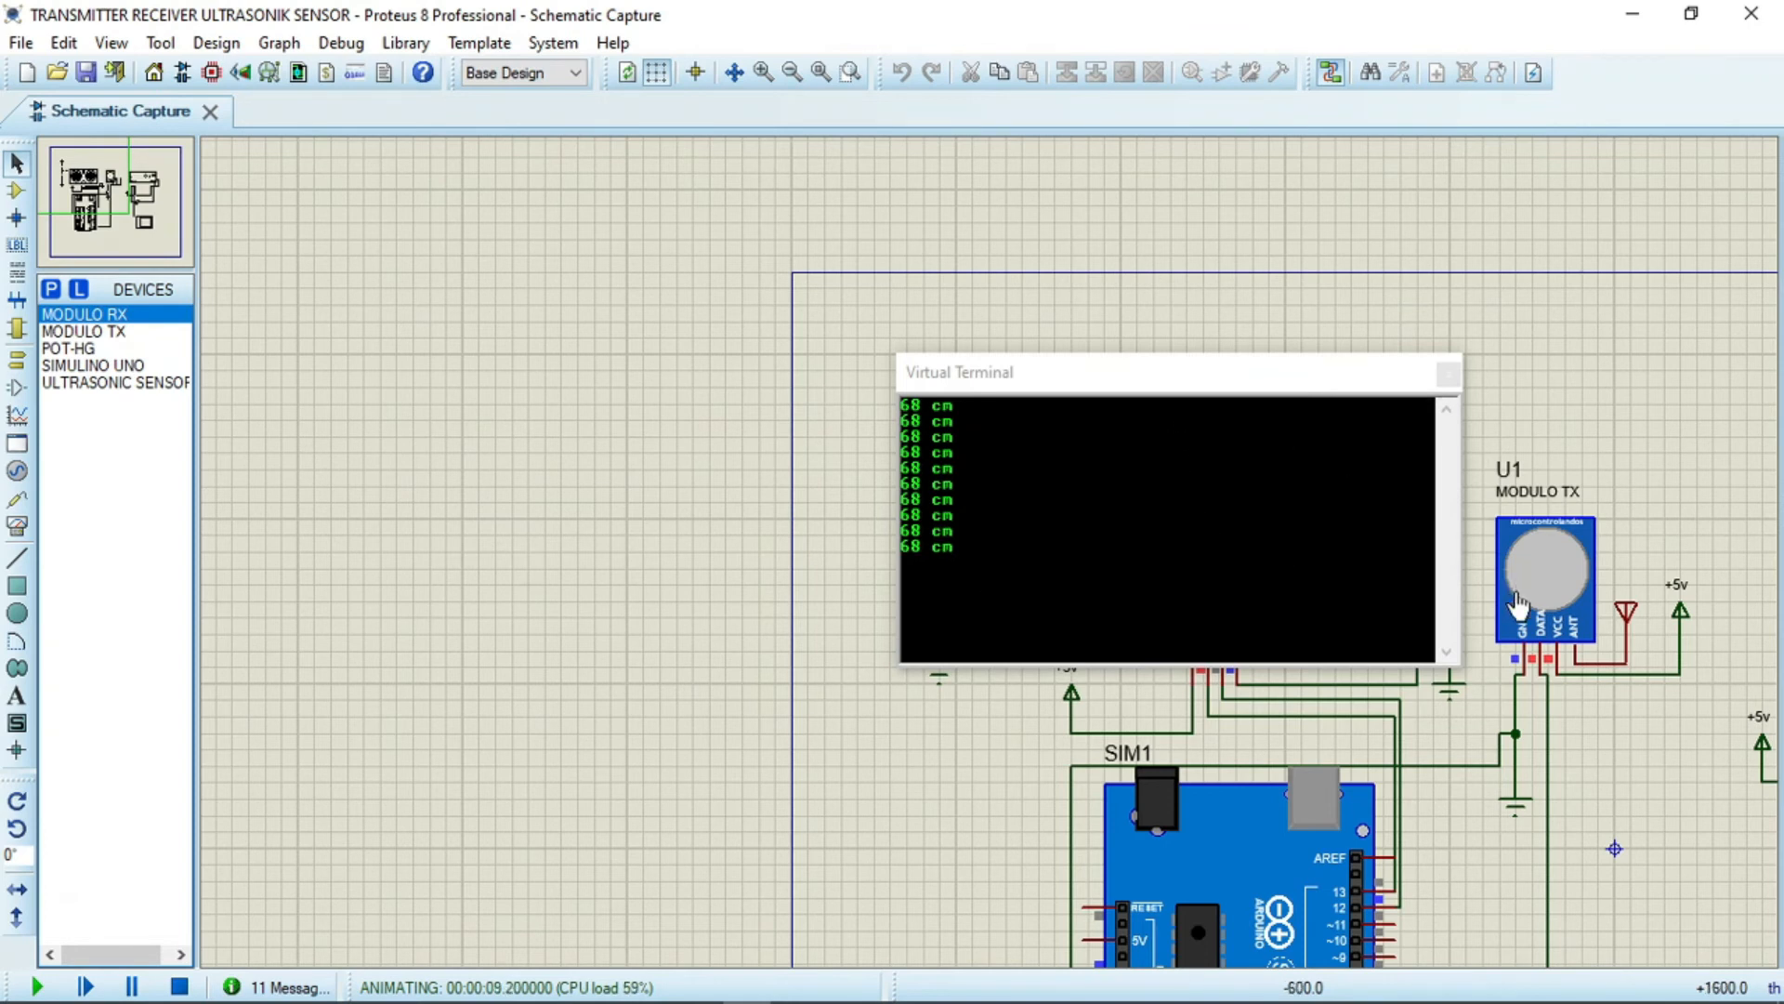
scroll(1538, 629, up, 1)
scroll(939, 540, down, 1)
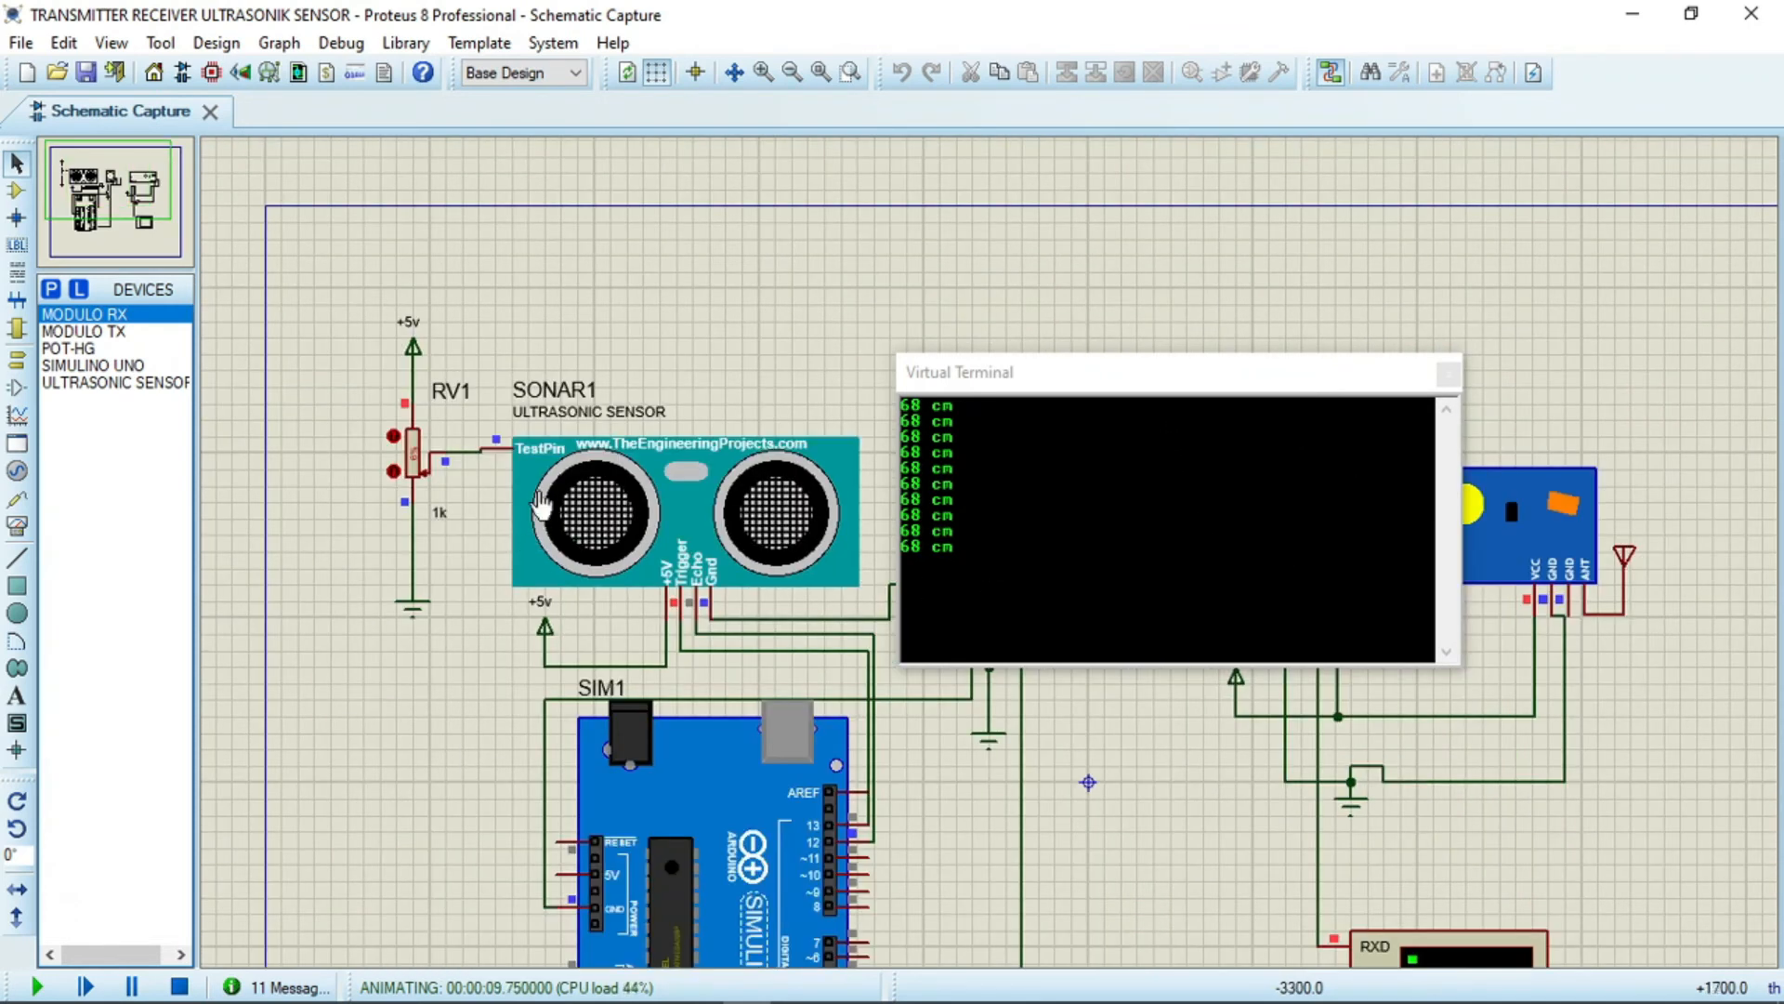
click(392, 471)
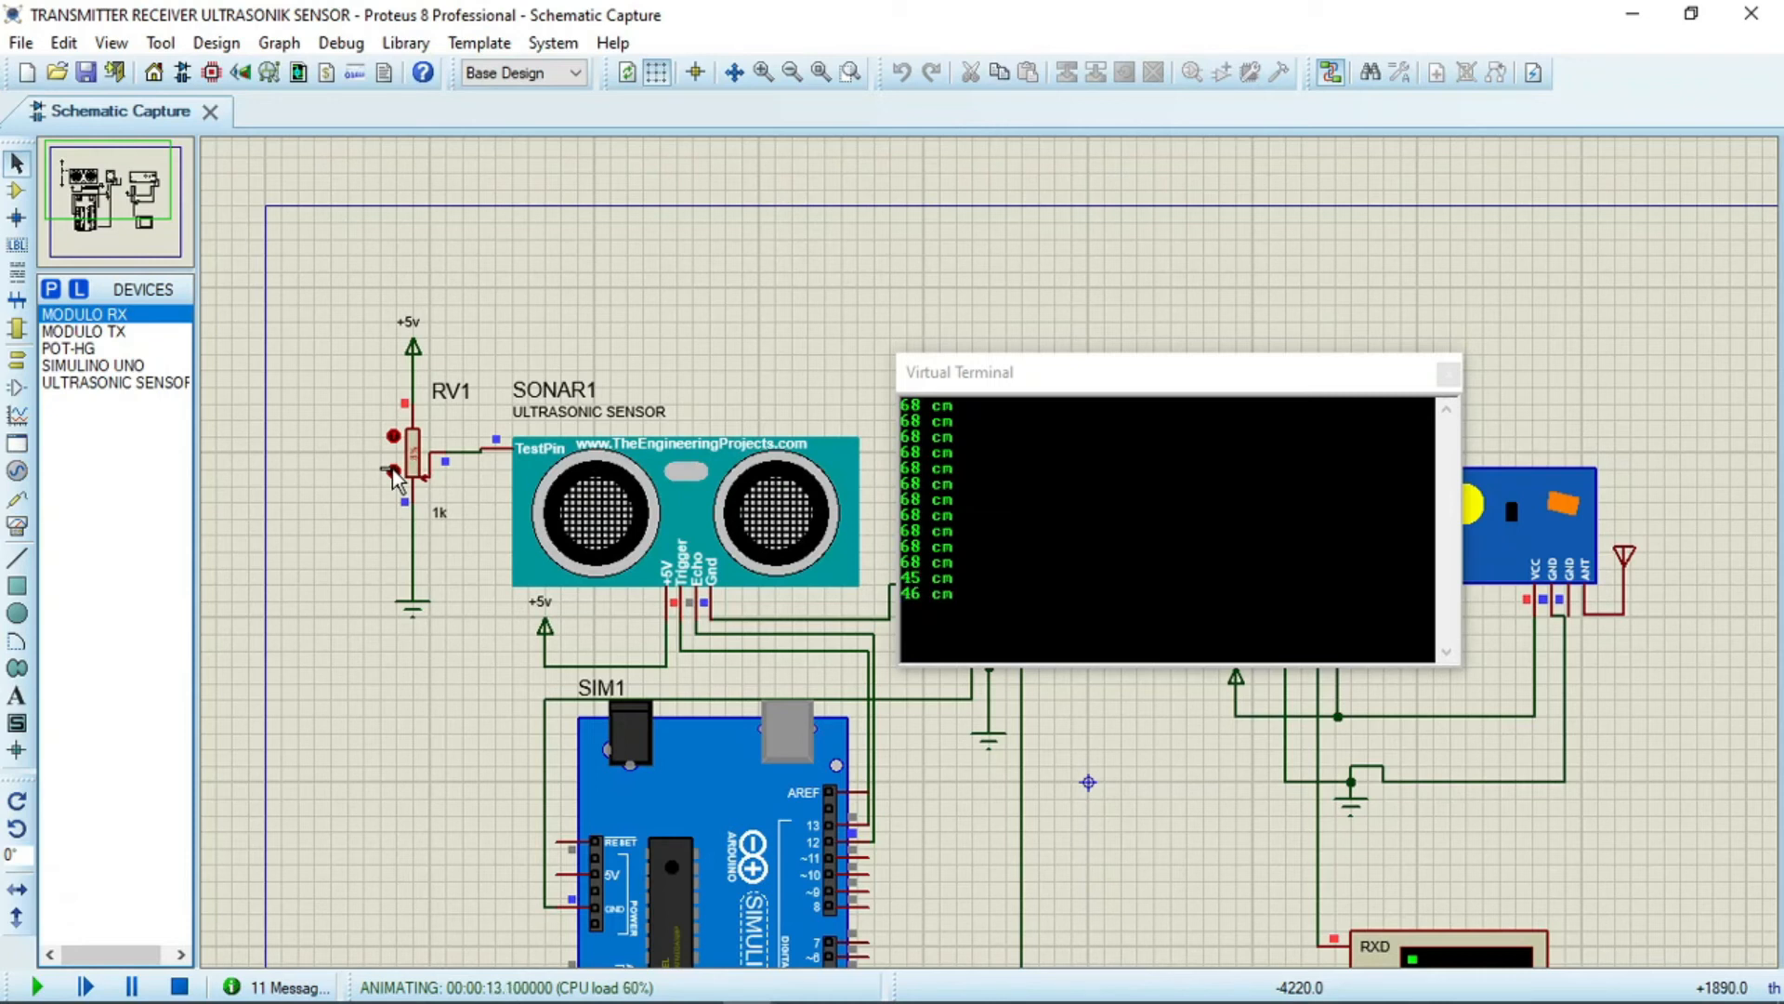
click(392, 437)
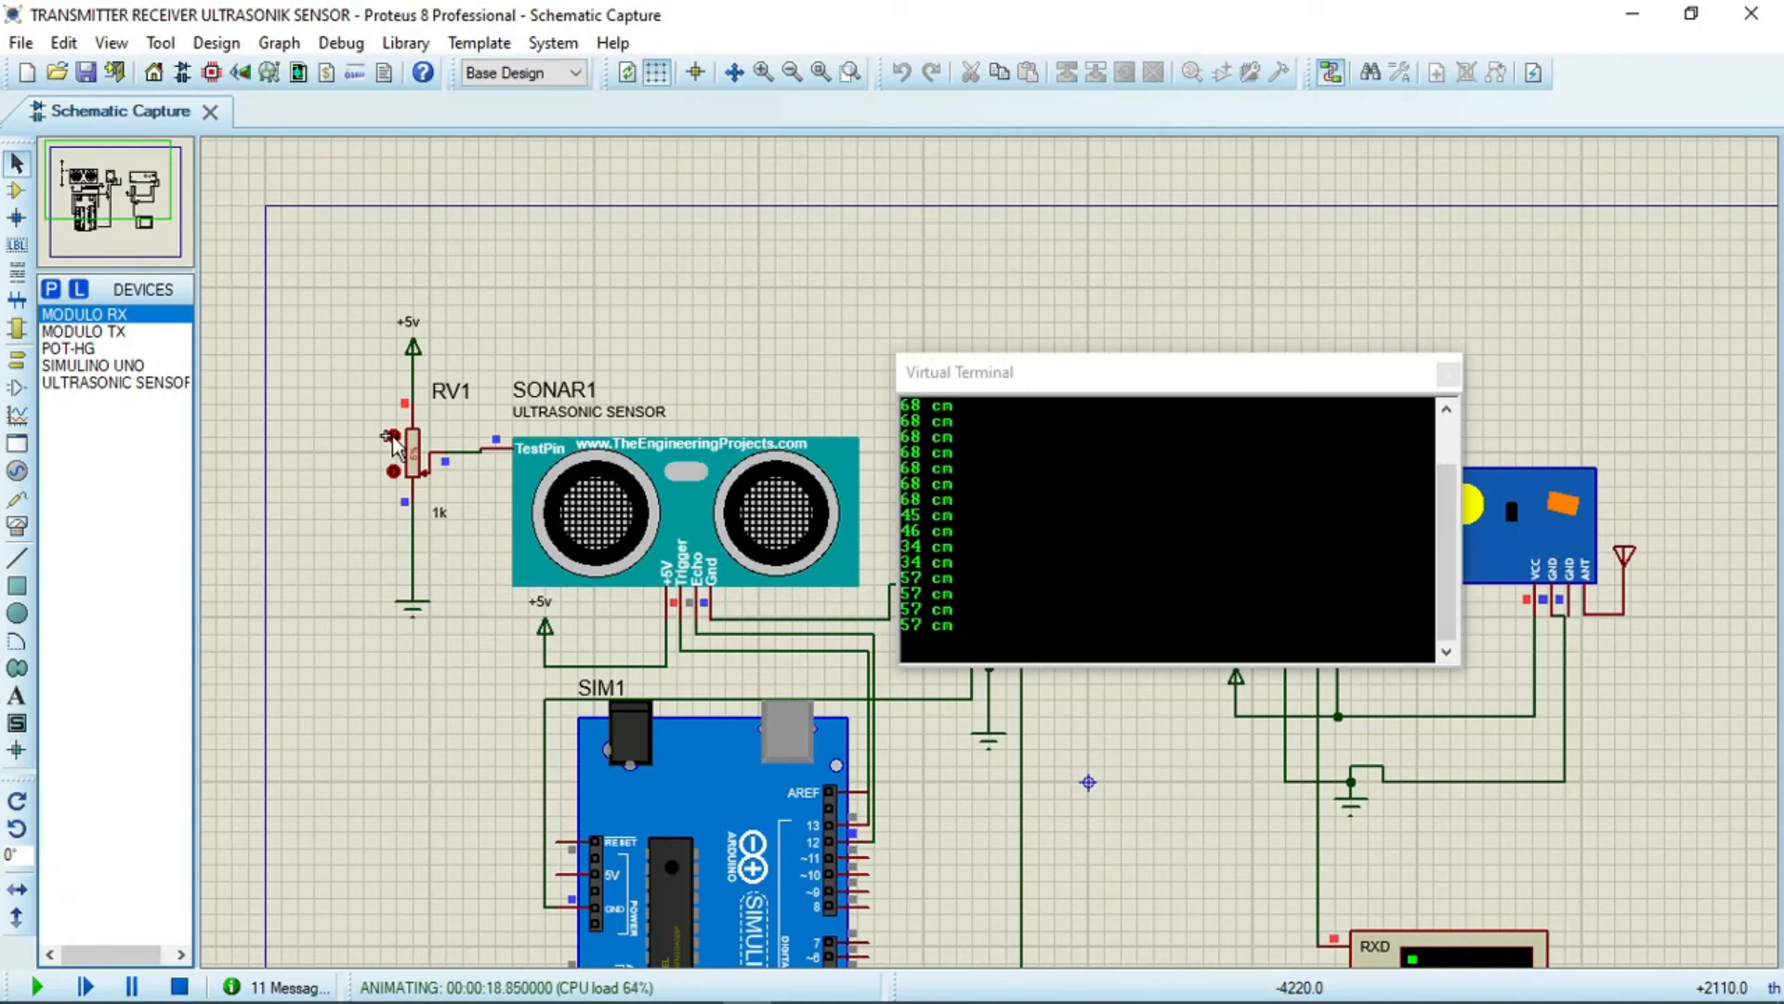
click(388, 438)
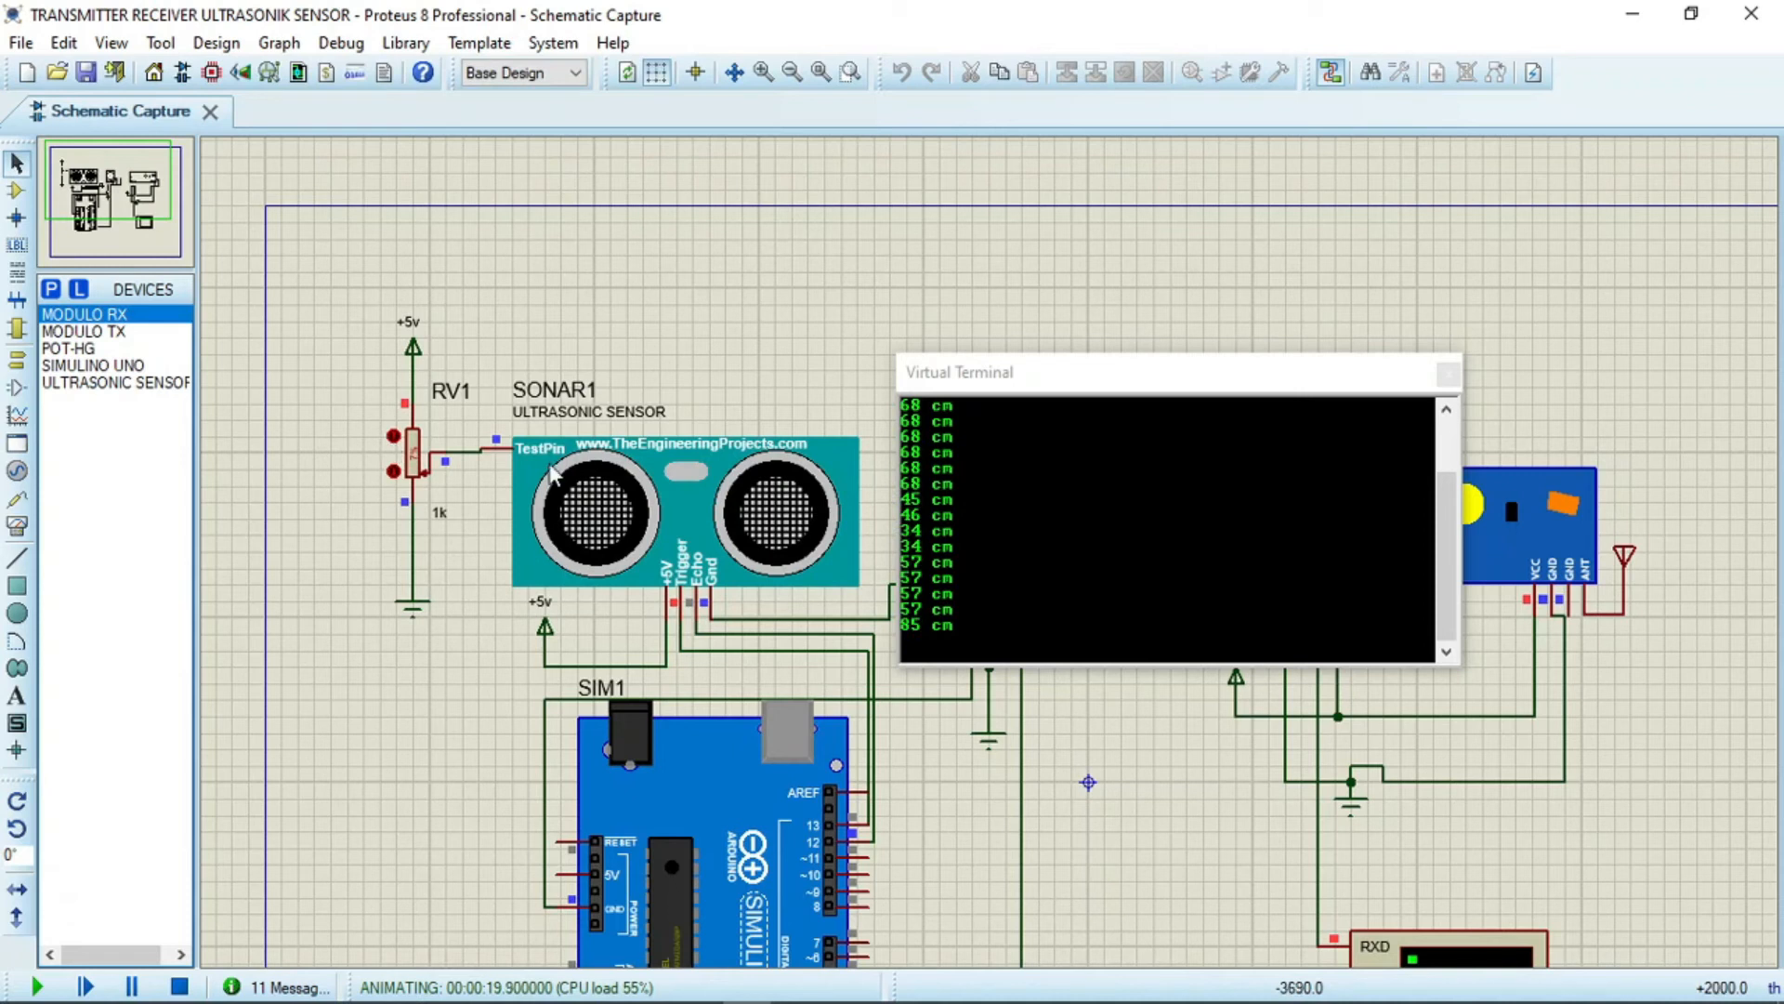
- Move the Virtual Terminal window to the empty area beside the Arduino so that it covers none of the circuit
drag(1204, 368, 1043, 287)
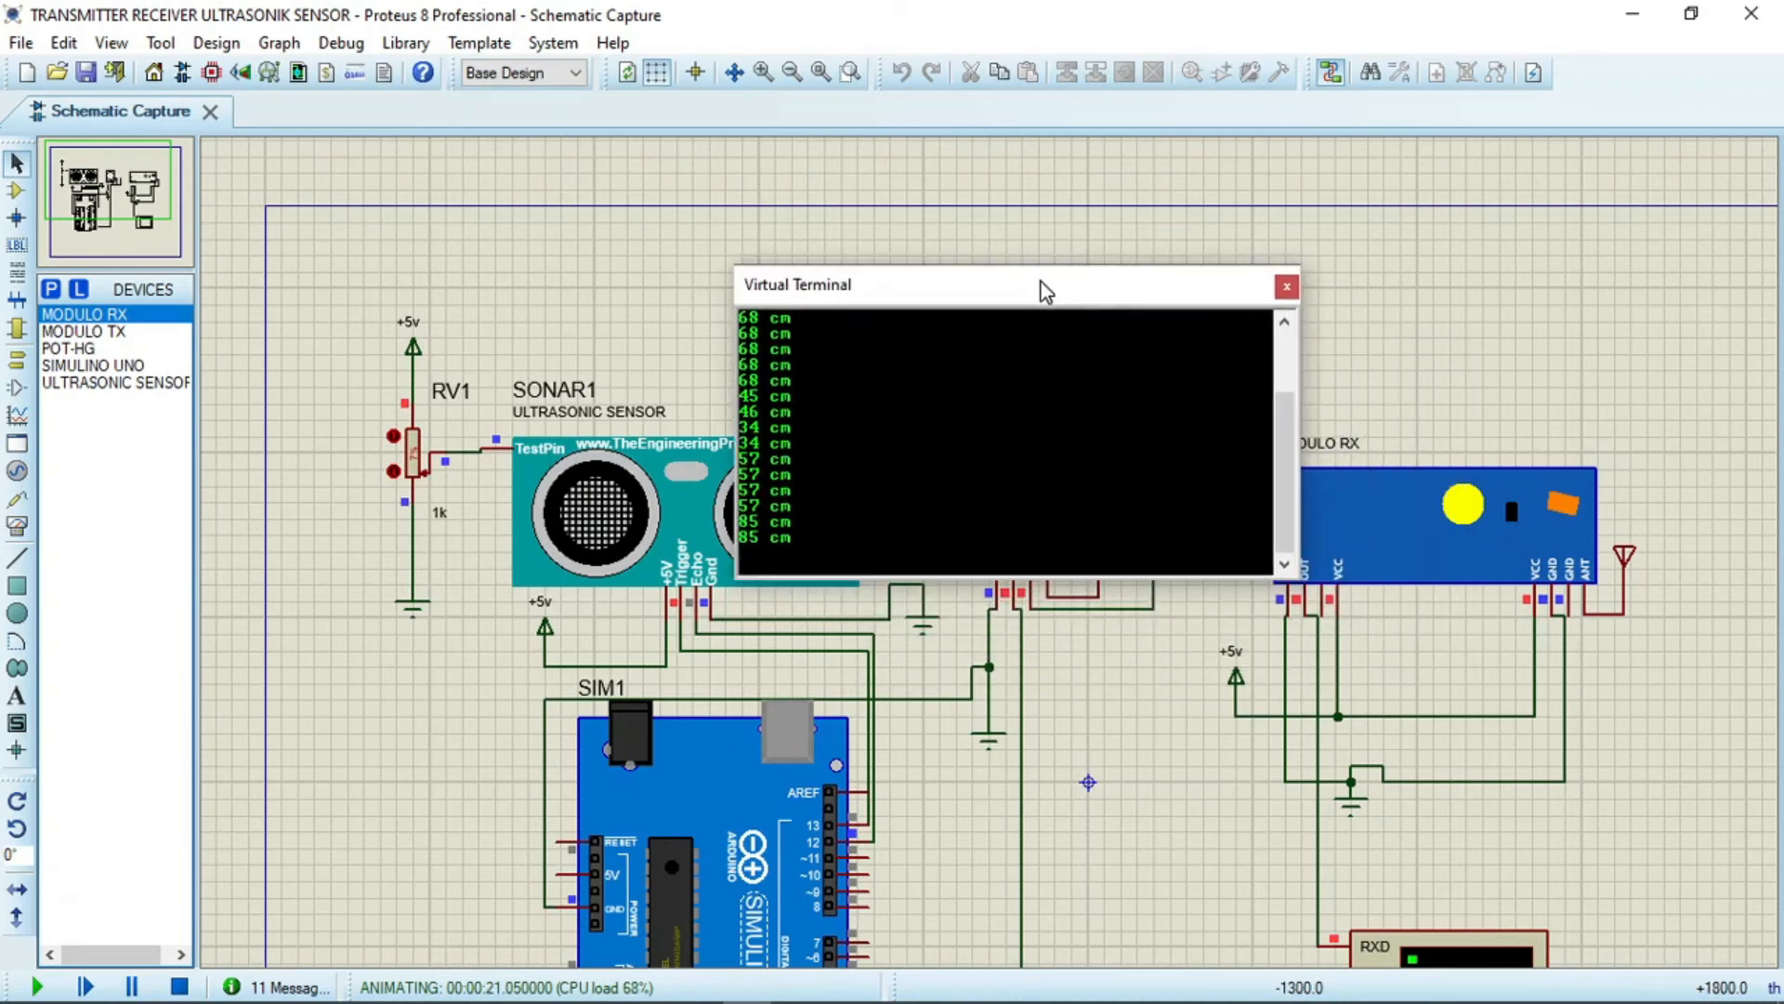
scroll(989, 556, down, 1)
scroll(1149, 741, up, 1)
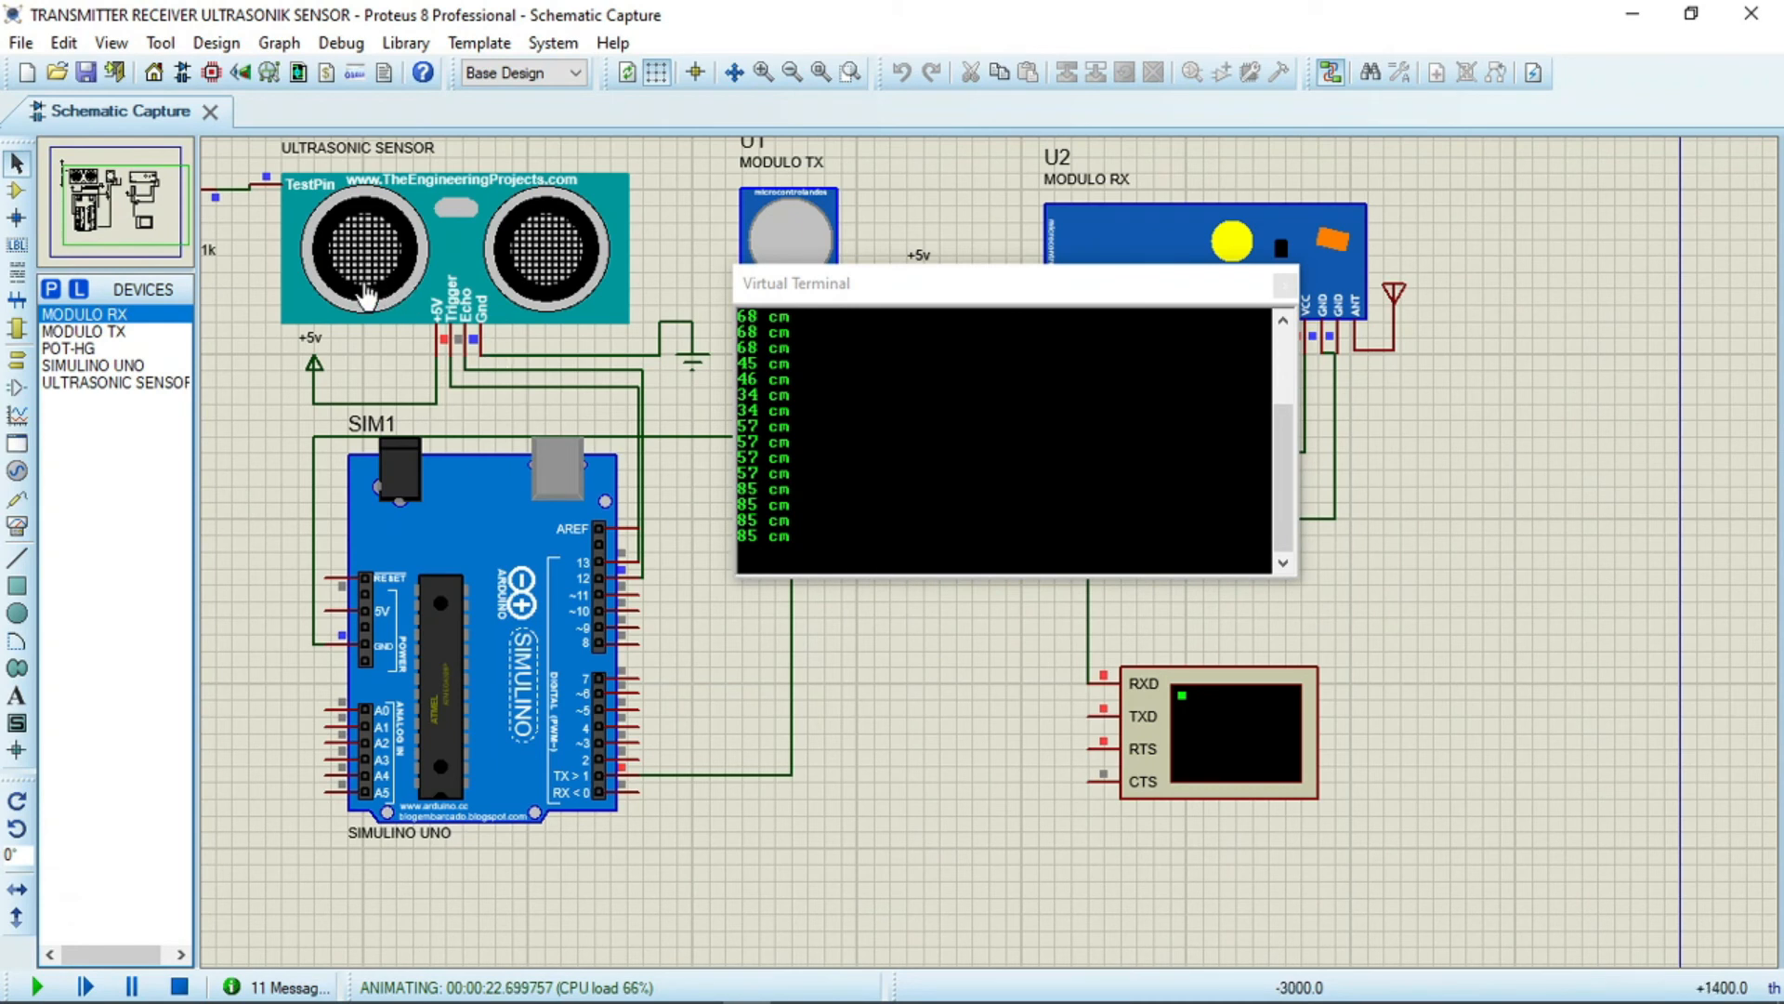
scroll(902, 508, down, 1)
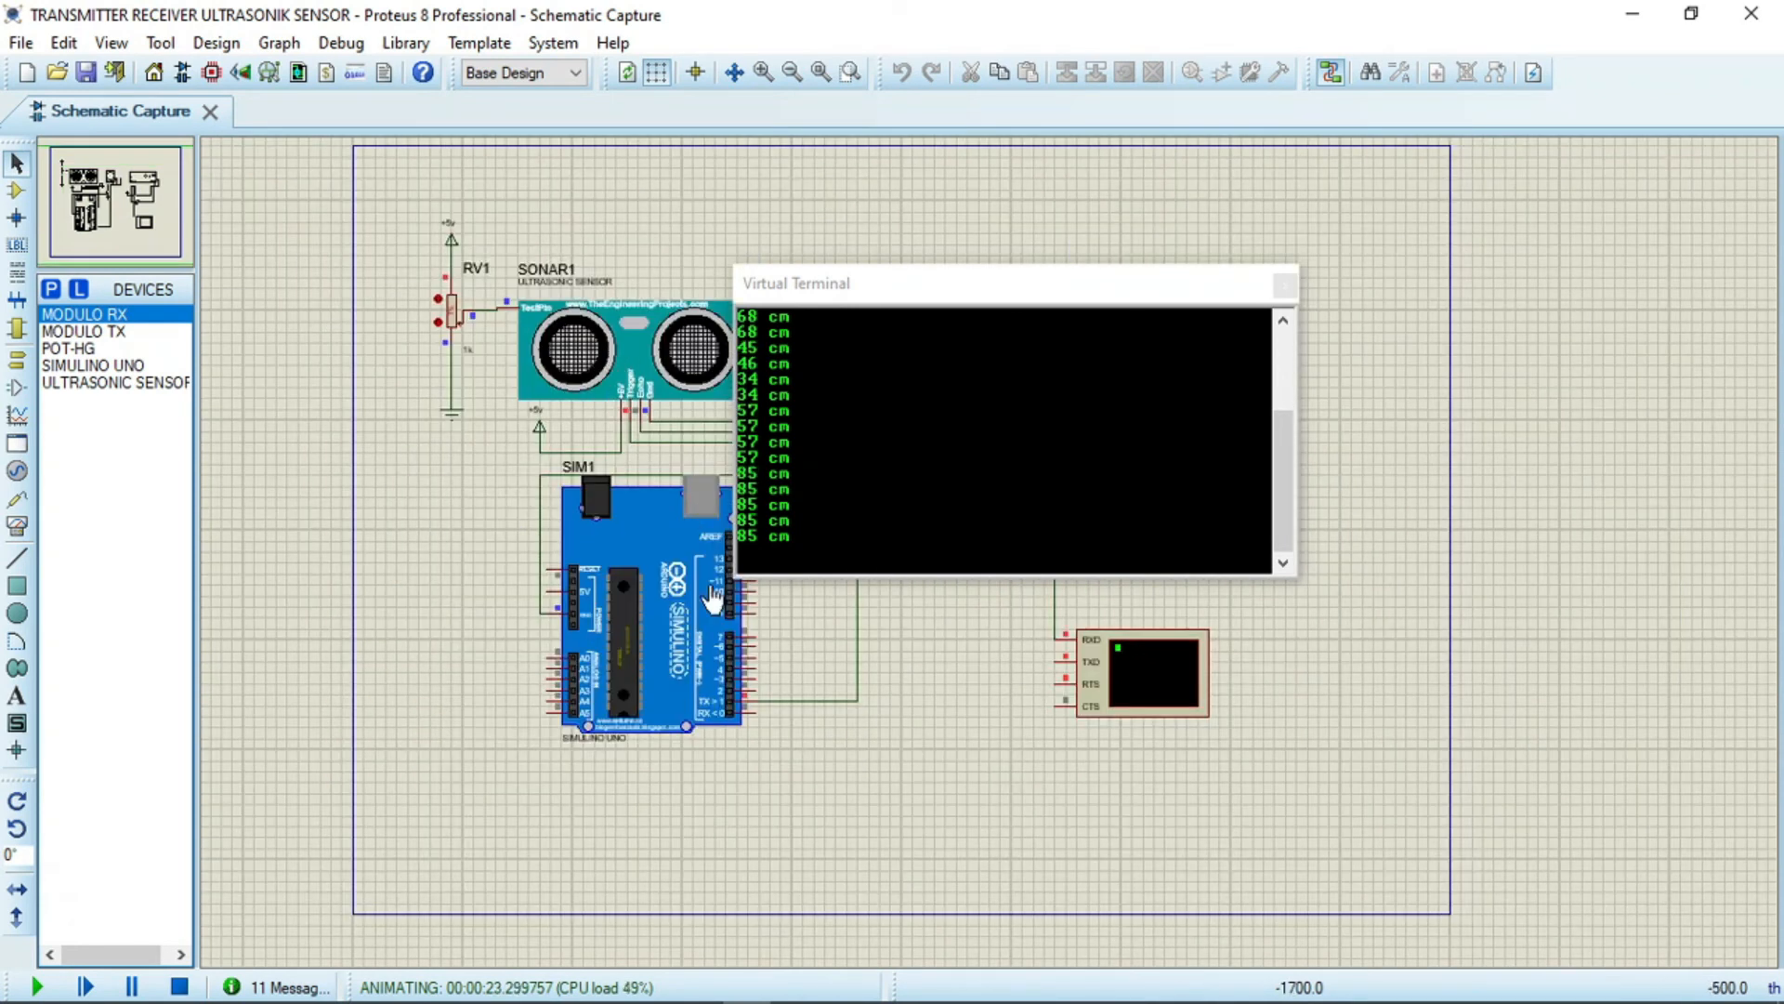
drag(1023, 296, 798, 658)
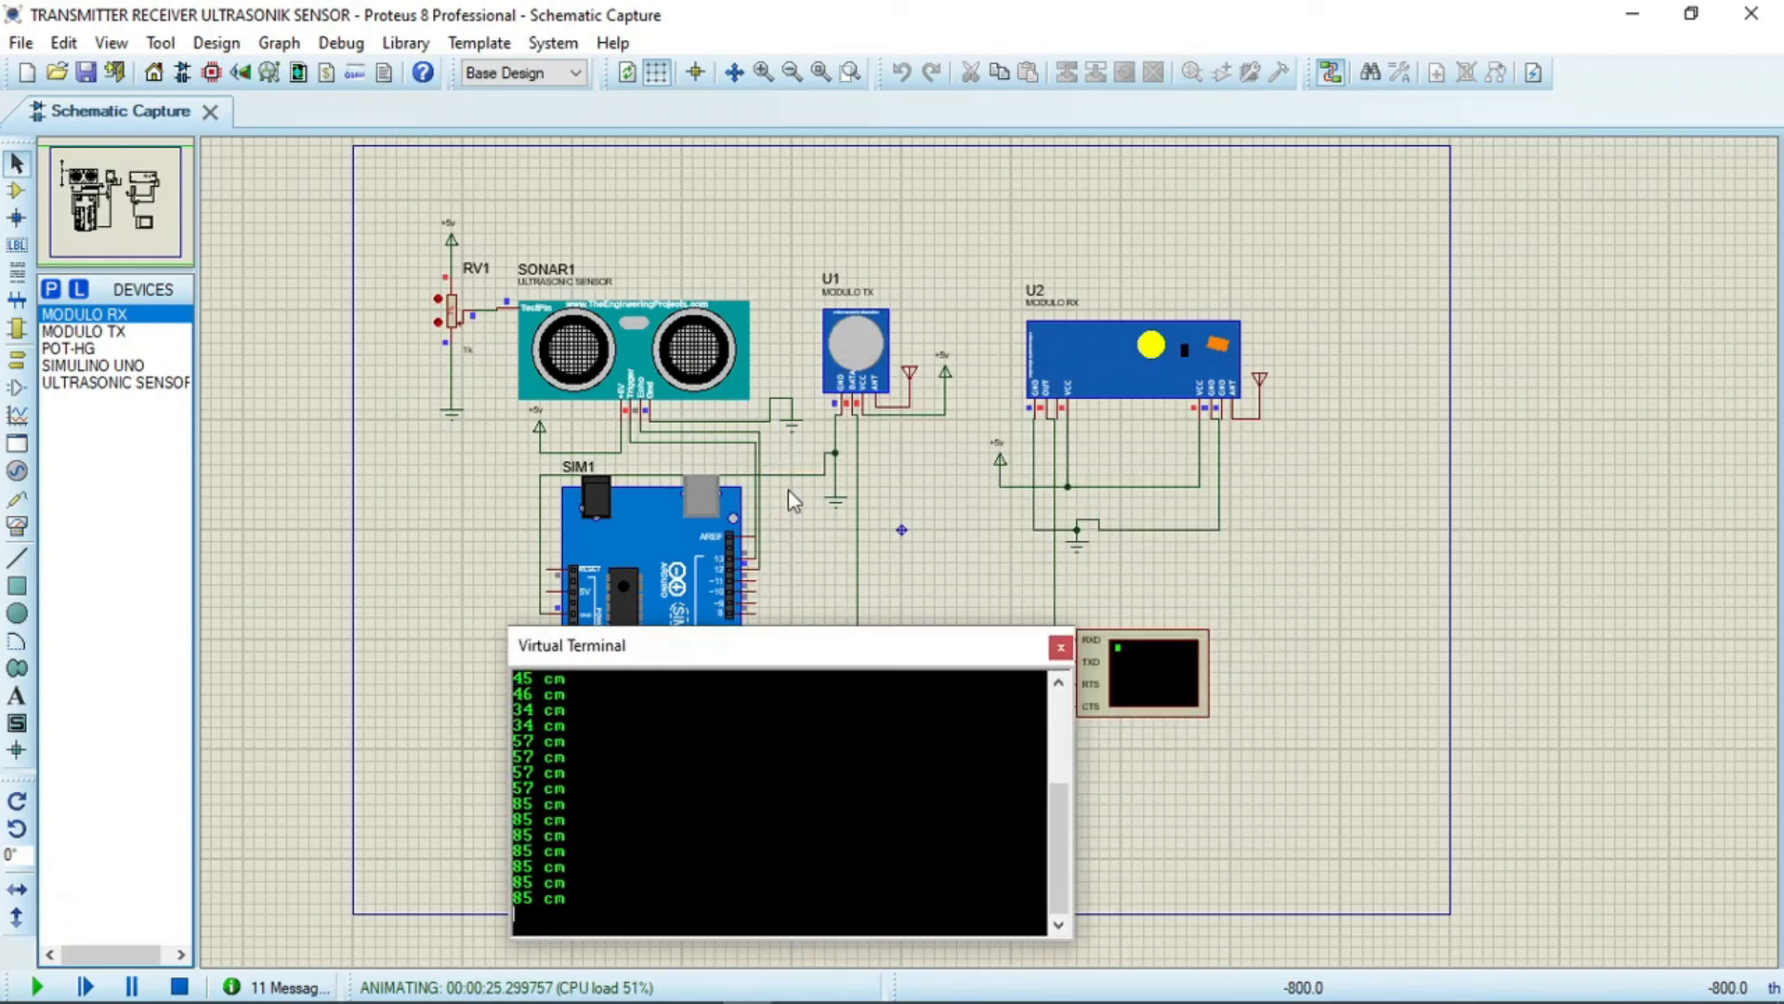
drag(892, 648, 746, 584)
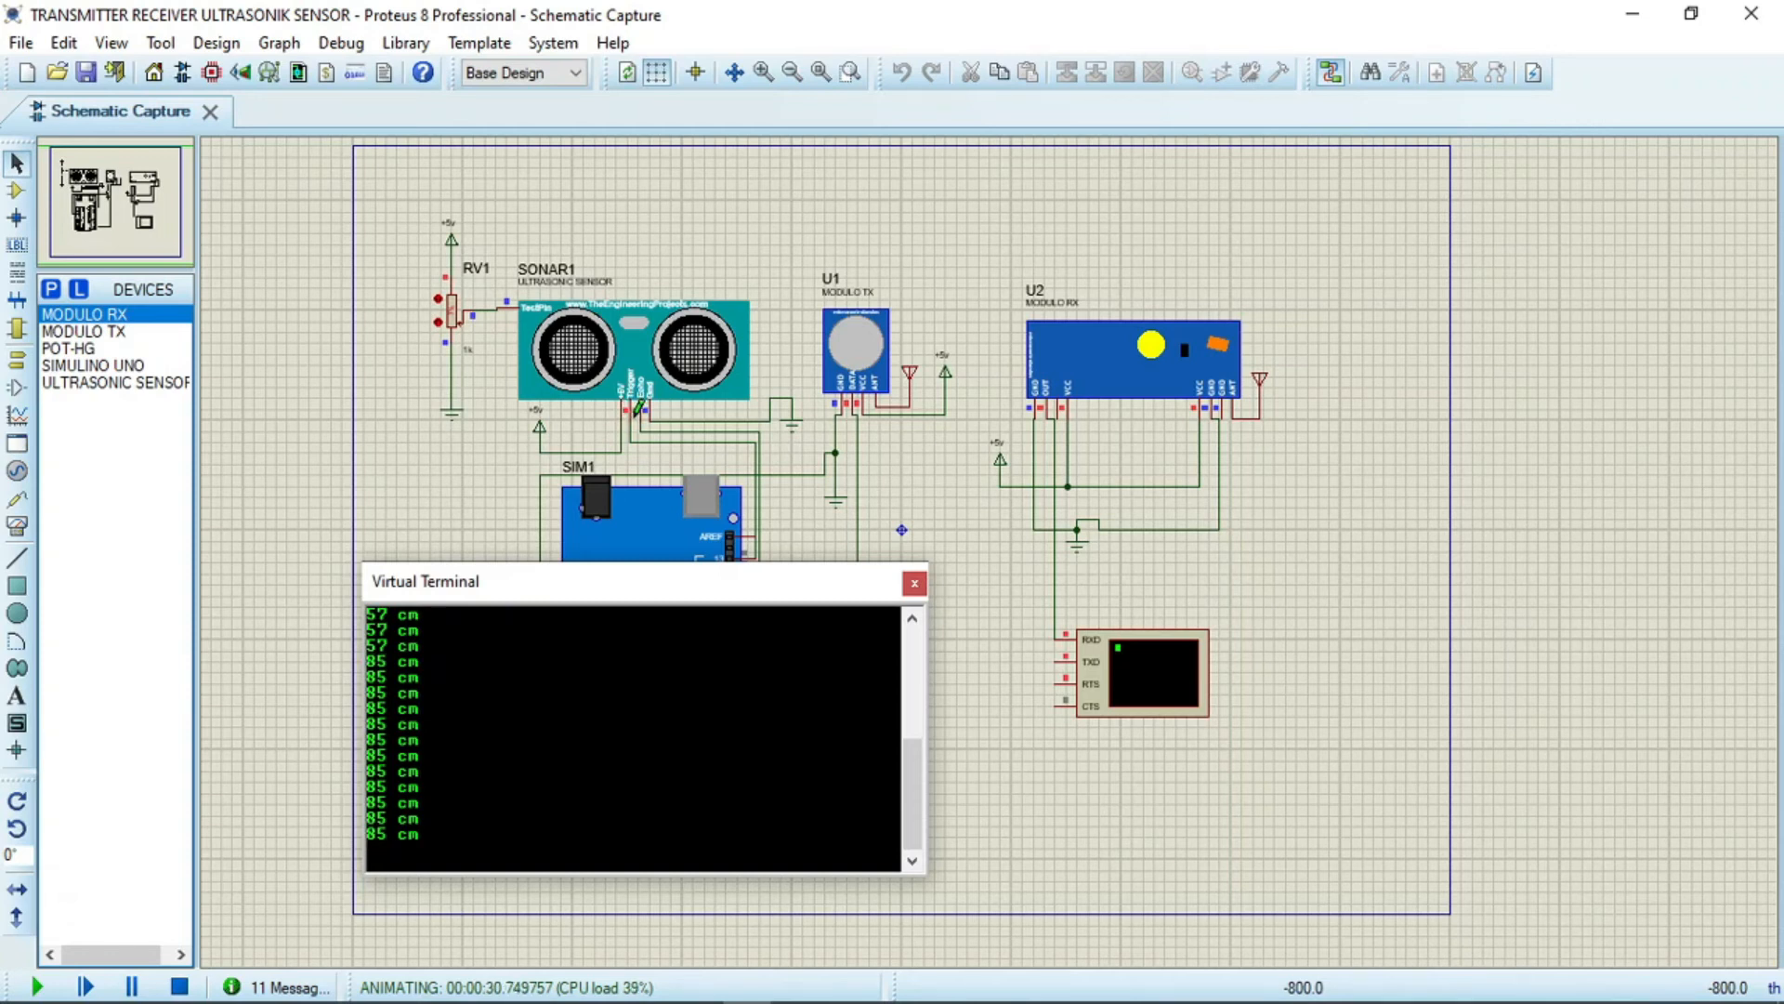
scroll(636, 416, down, 1)
scroll(832, 529, up, 1)
drag(822, 598, 583, 628)
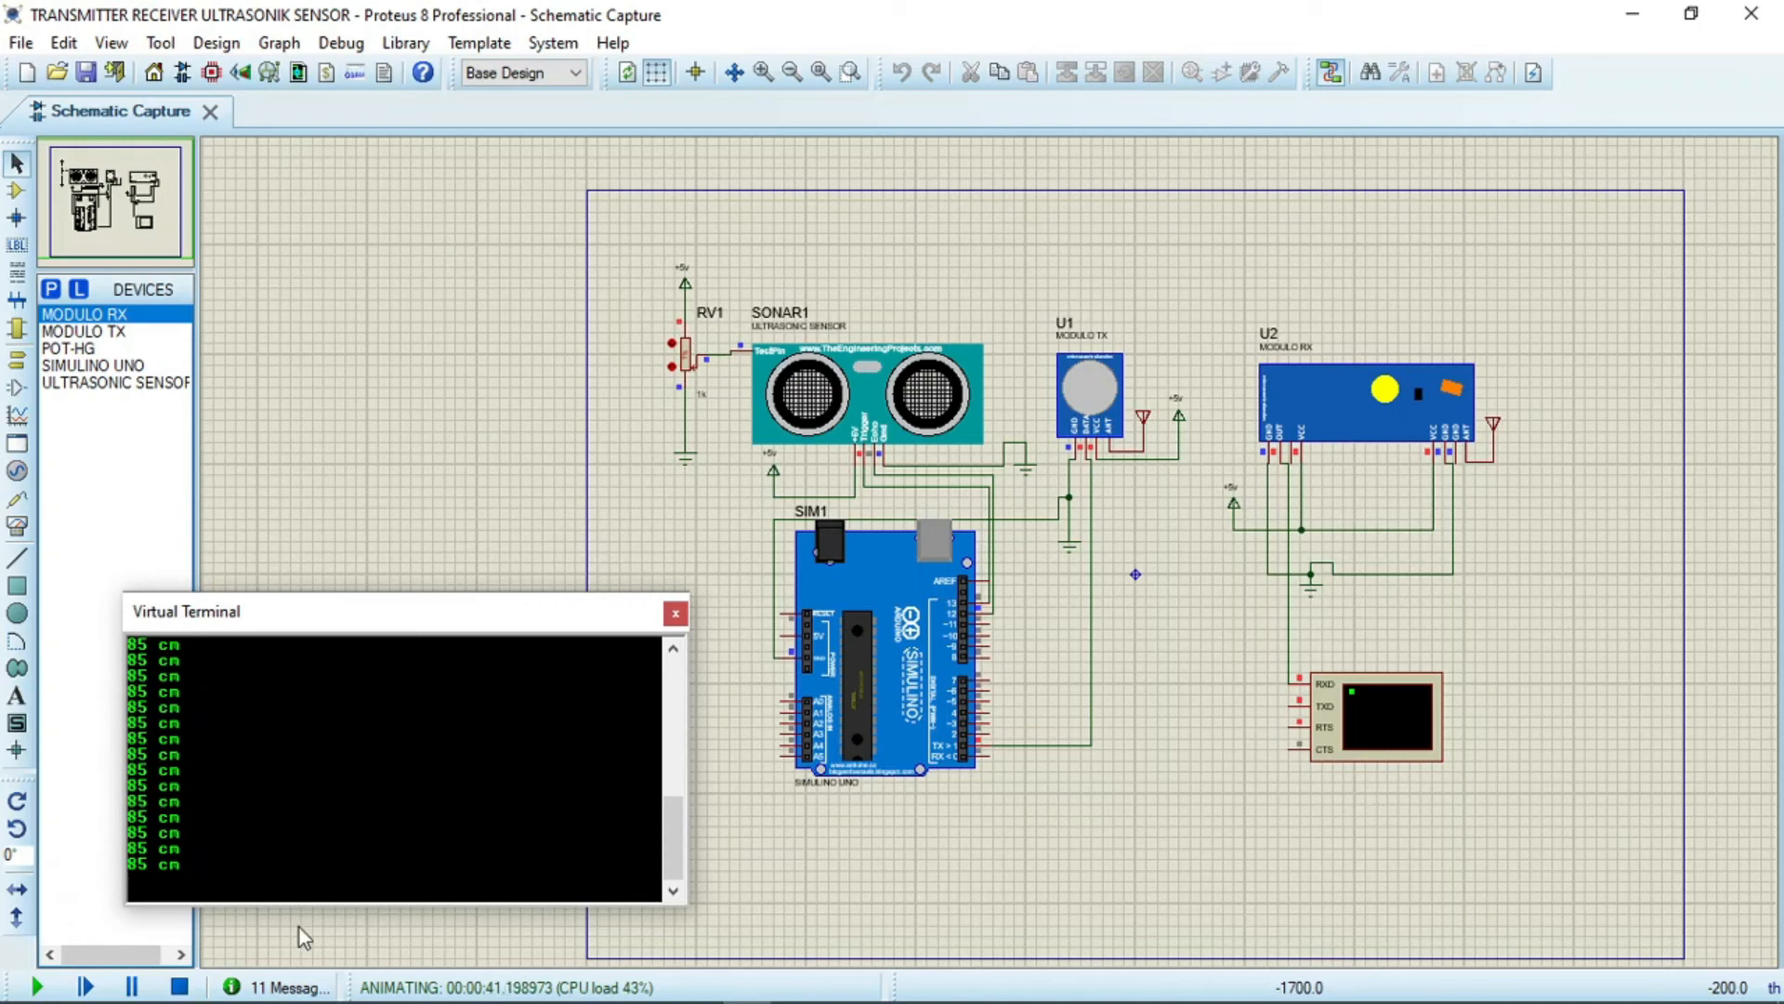
- Stop the simulation and check that the MODULO TX (U1) and MODULO RX (U2) properties use the same Canal value
click(179, 987)
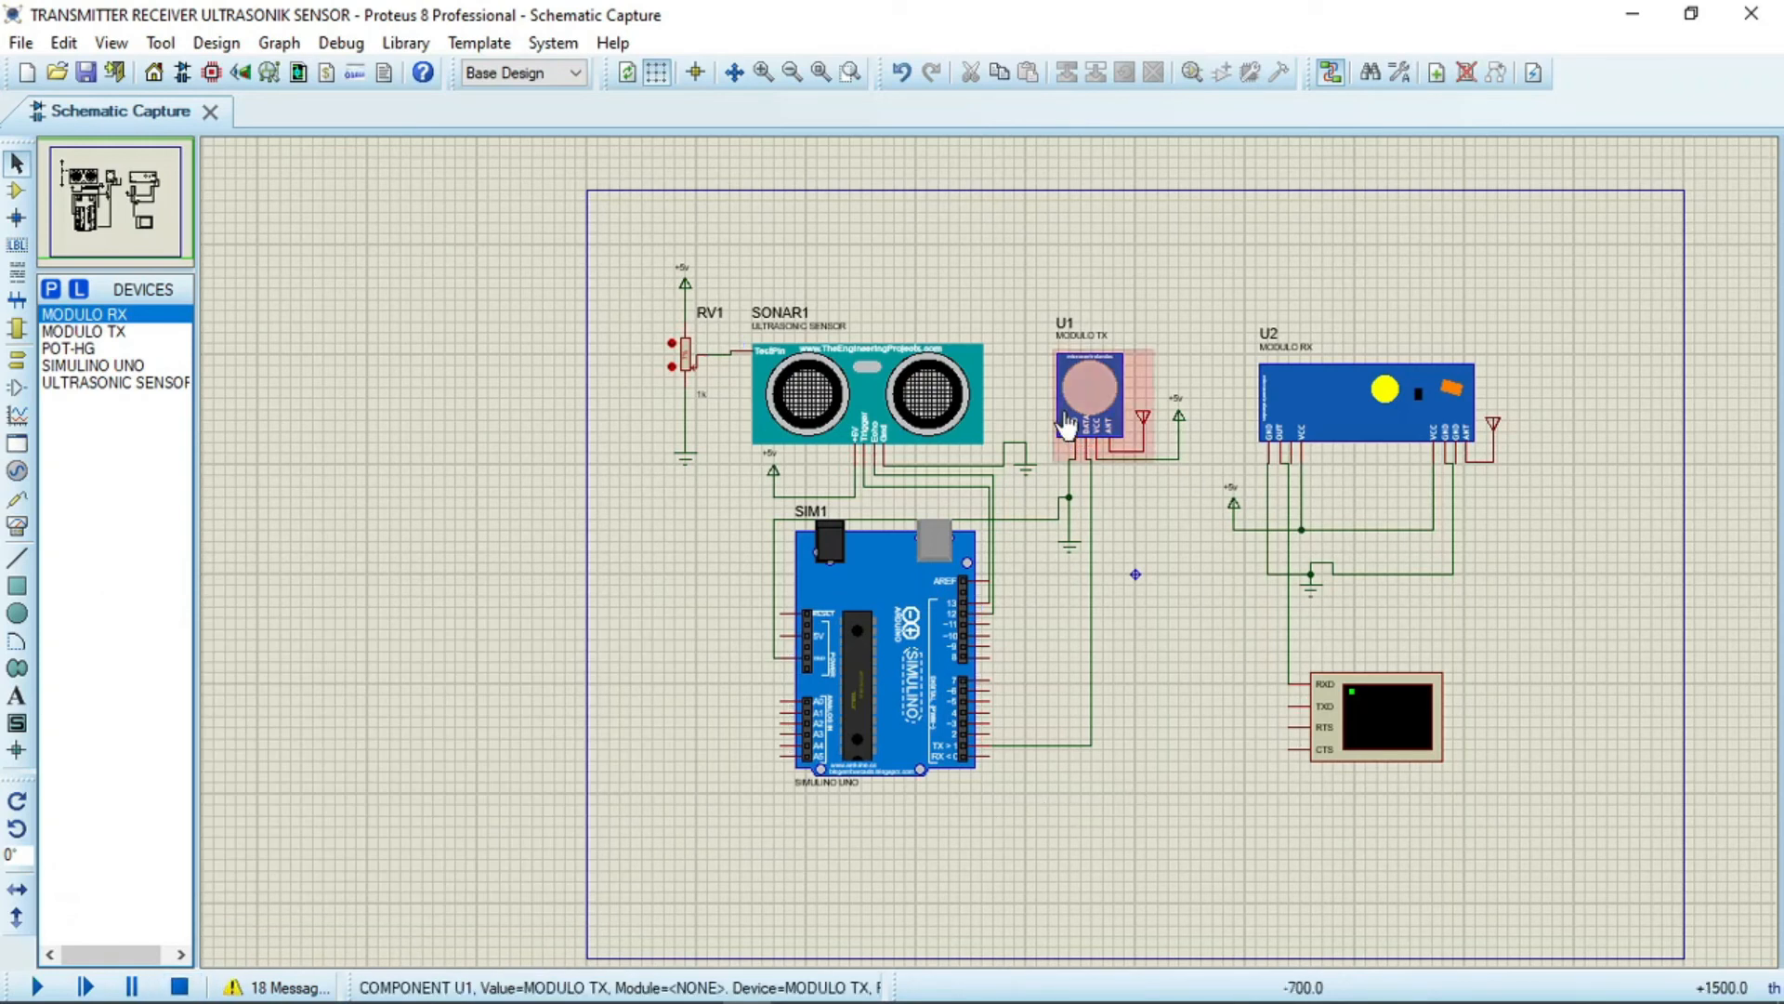
double_click(1090, 391)
click(820, 414)
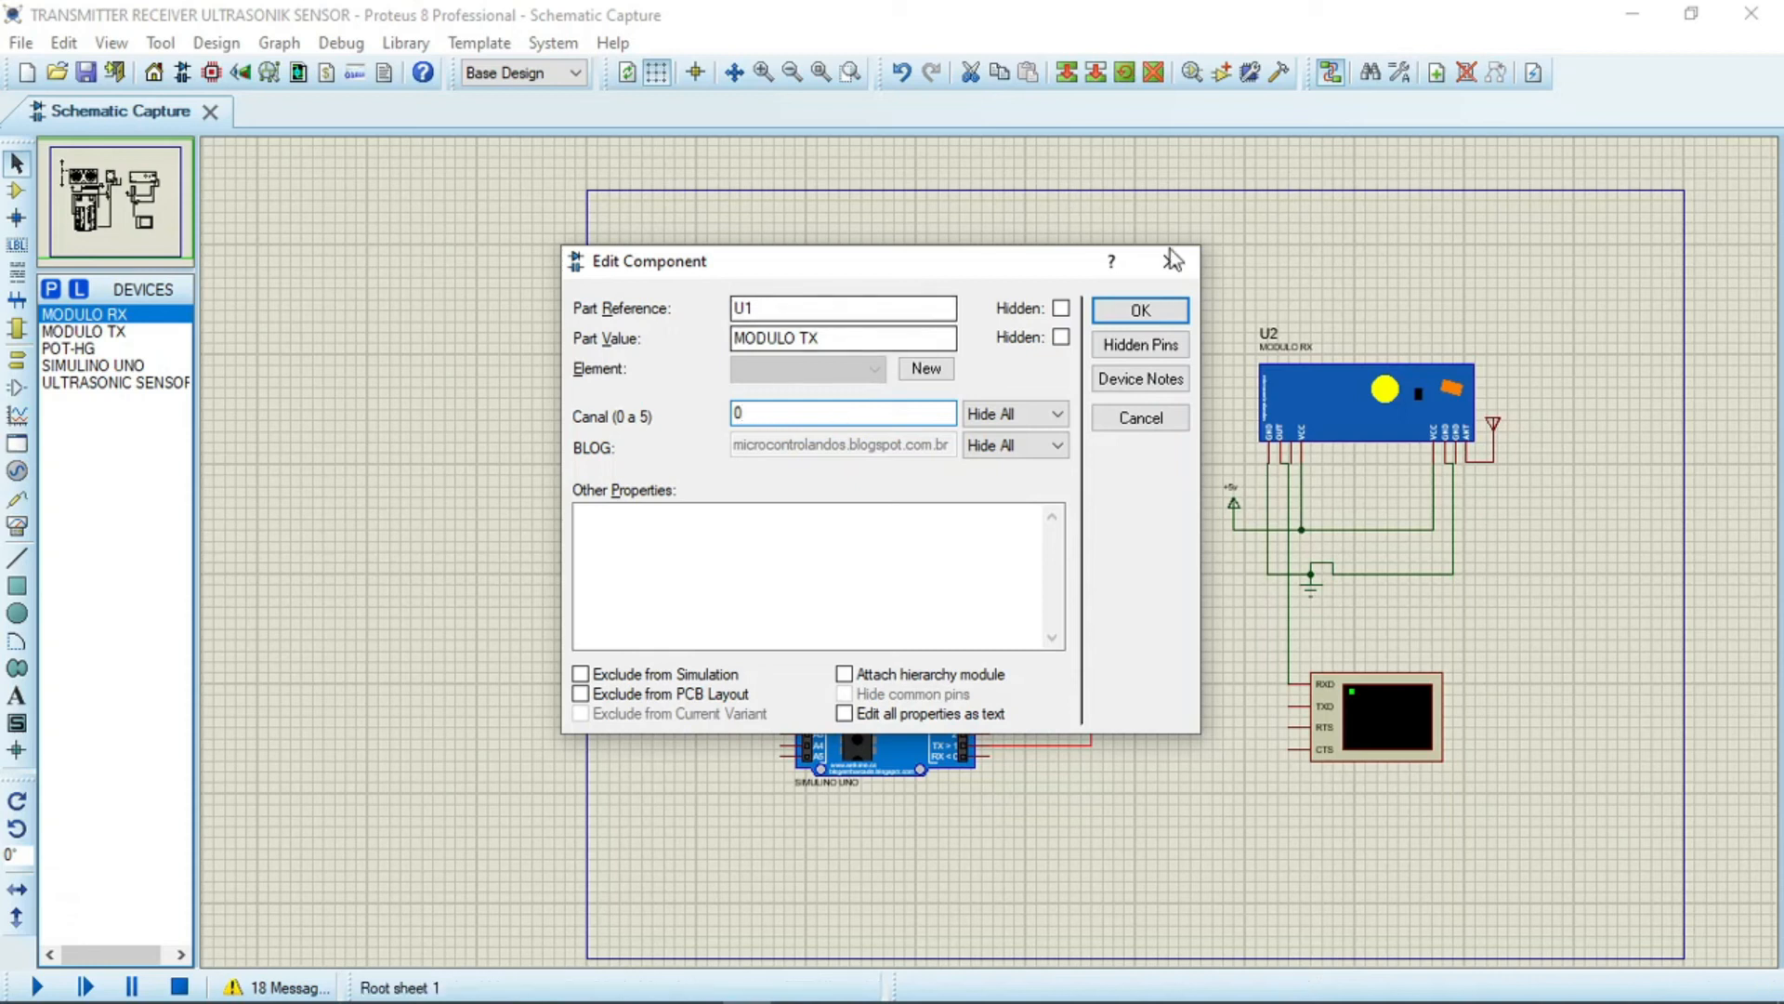
click(1139, 310)
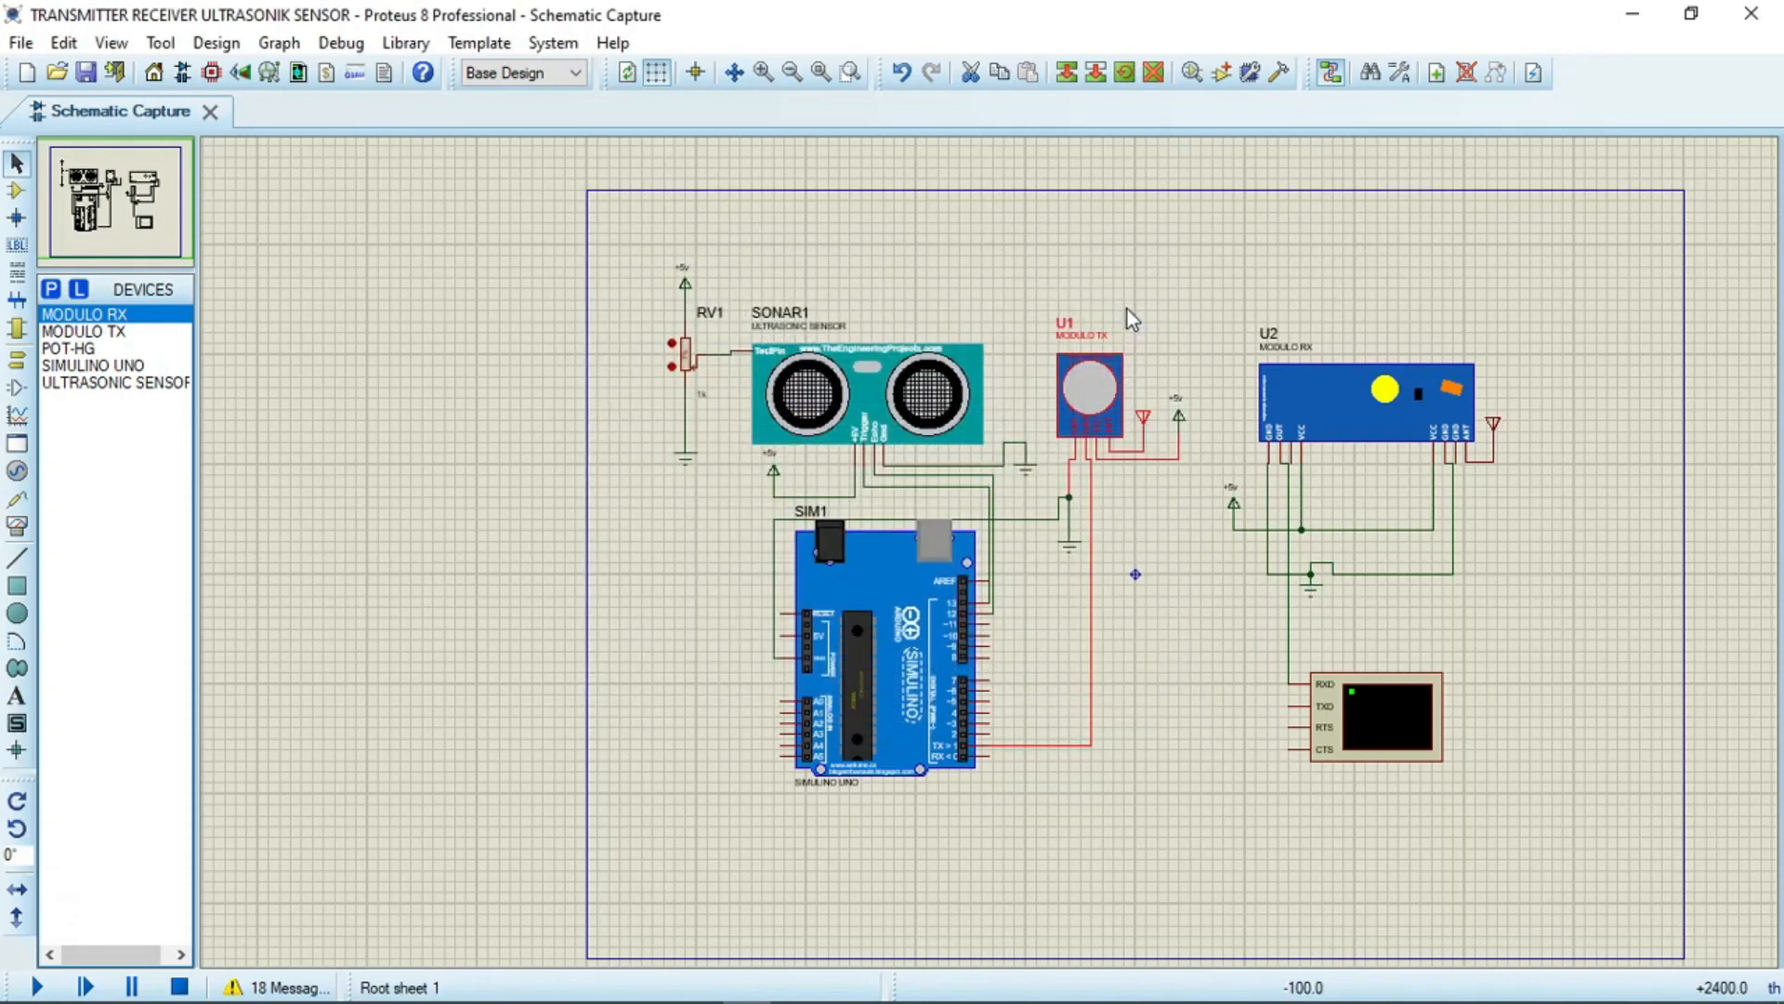
double_click(1321, 424)
click(757, 410)
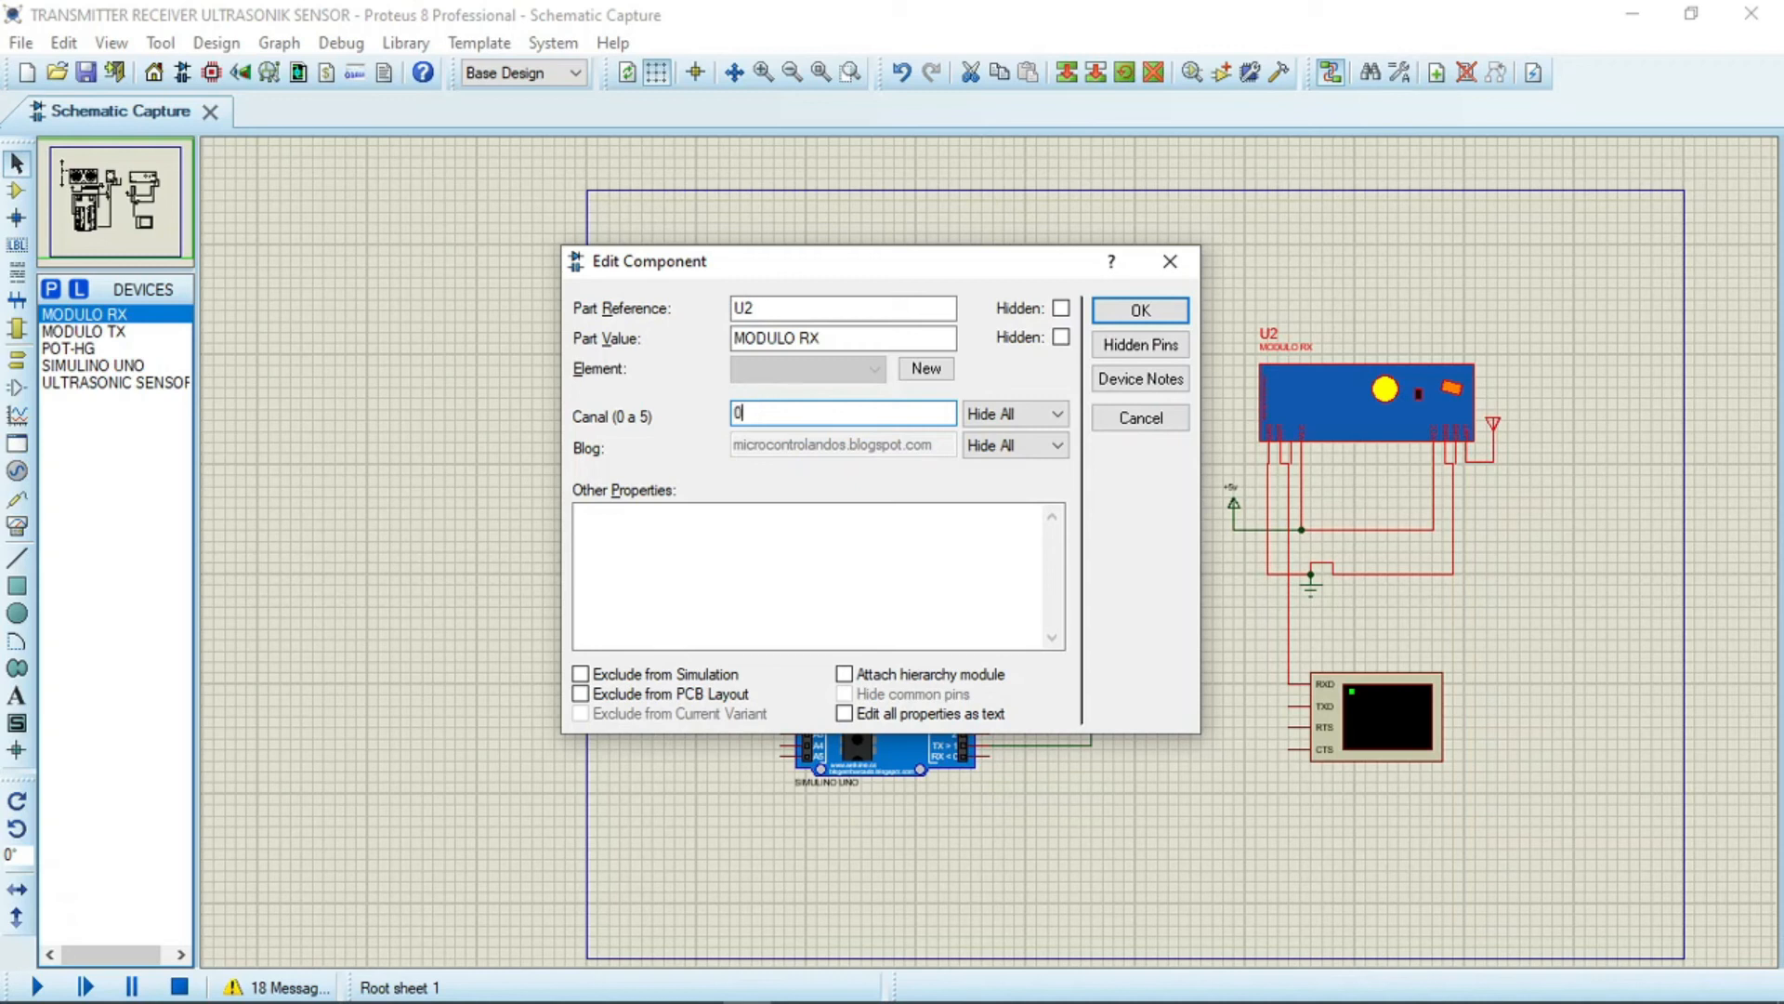
click(1130, 308)
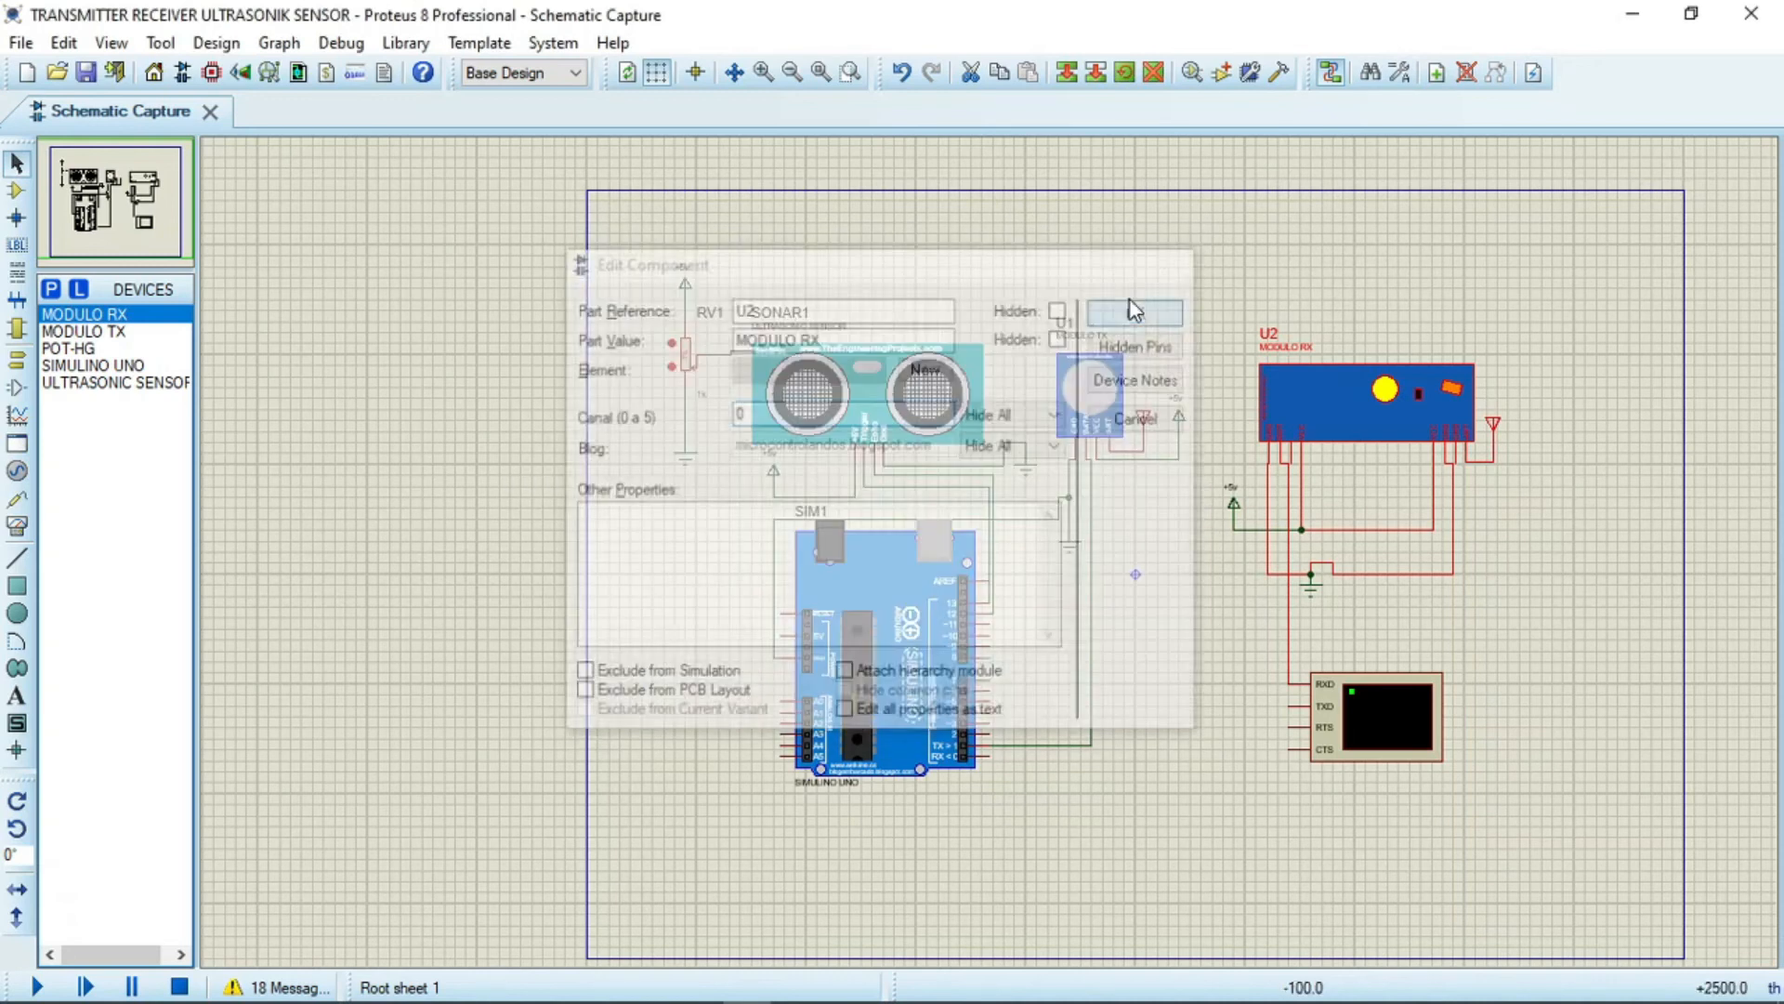
click(832, 265)
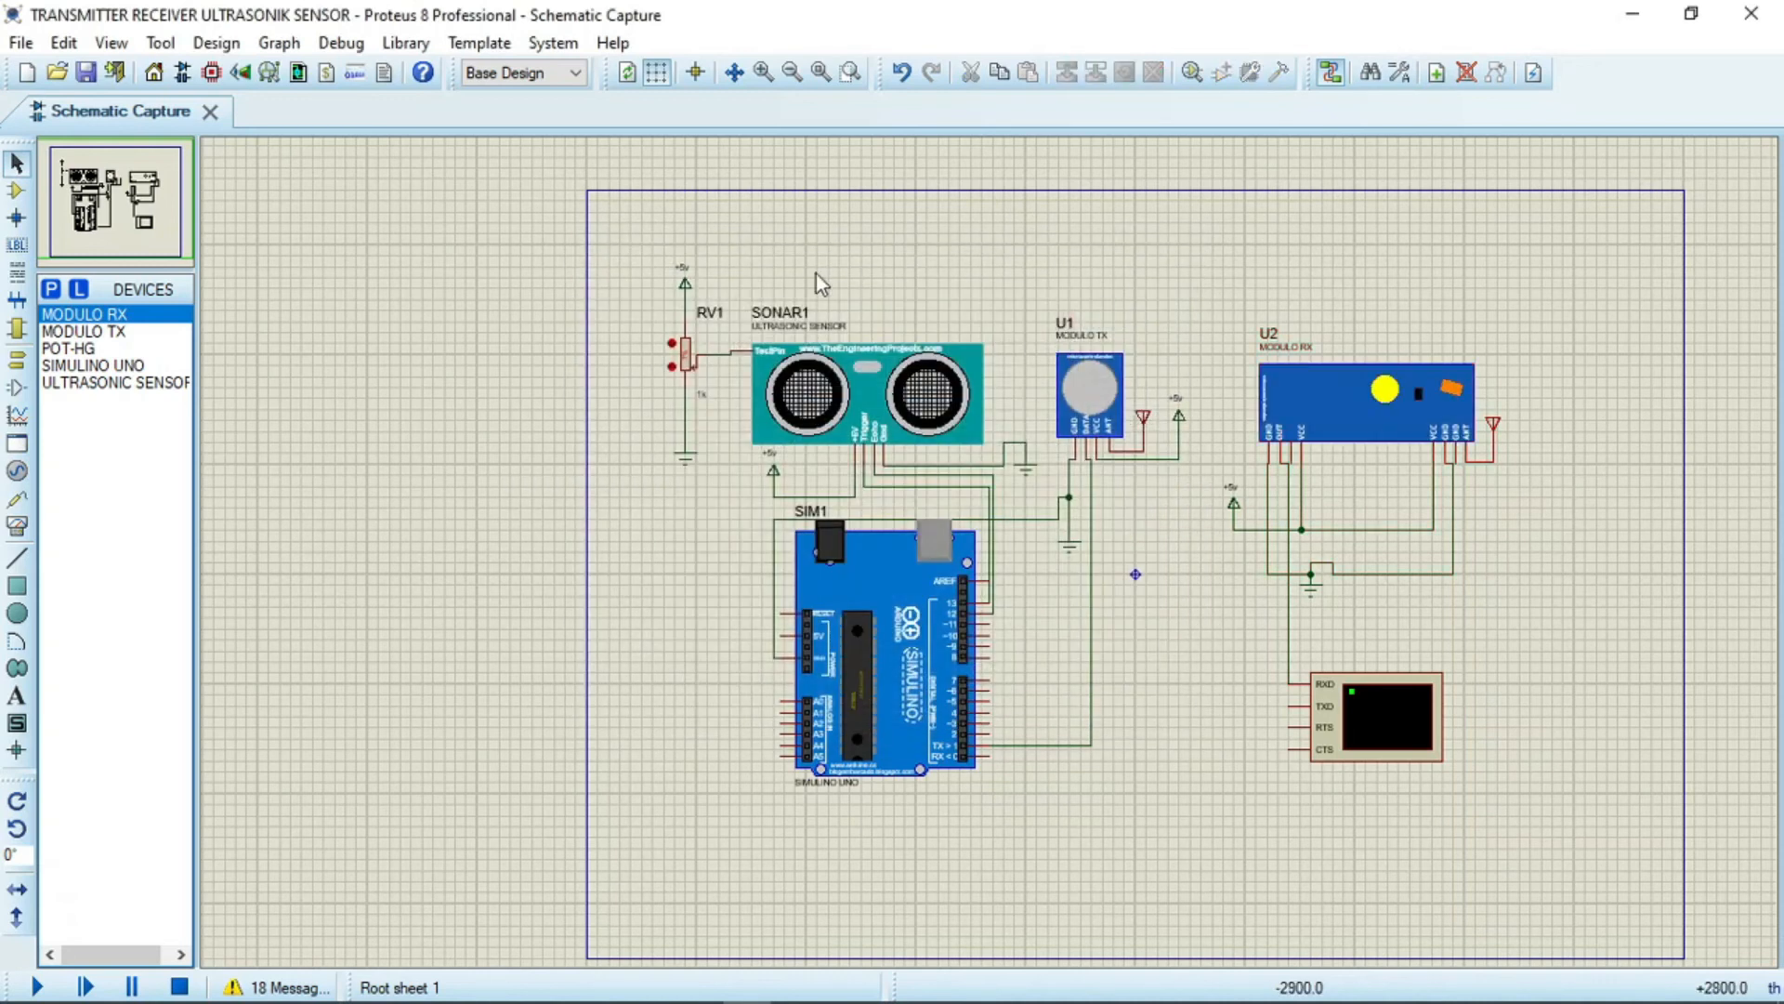
- Run the simulation again with the transmitter and receiver on the same channel
click(46, 990)
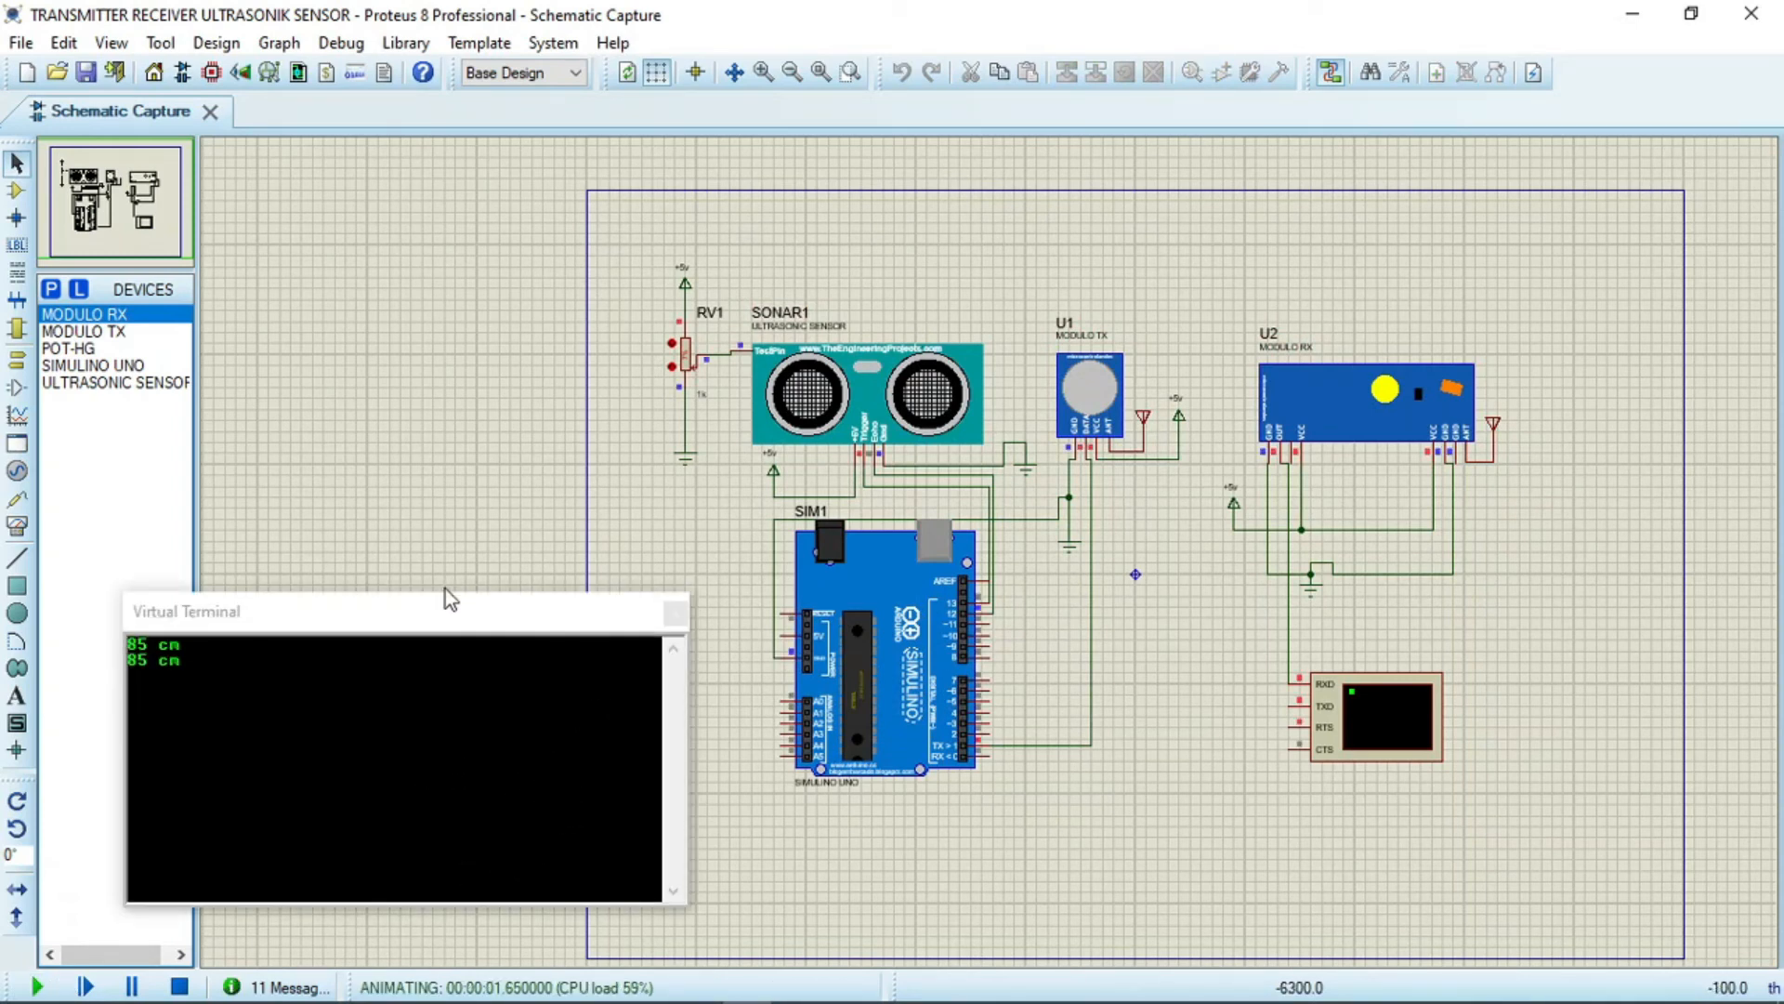
- Stop the simulation and set the Canal value of MODULO RX (U2) to 1
click(180, 988)
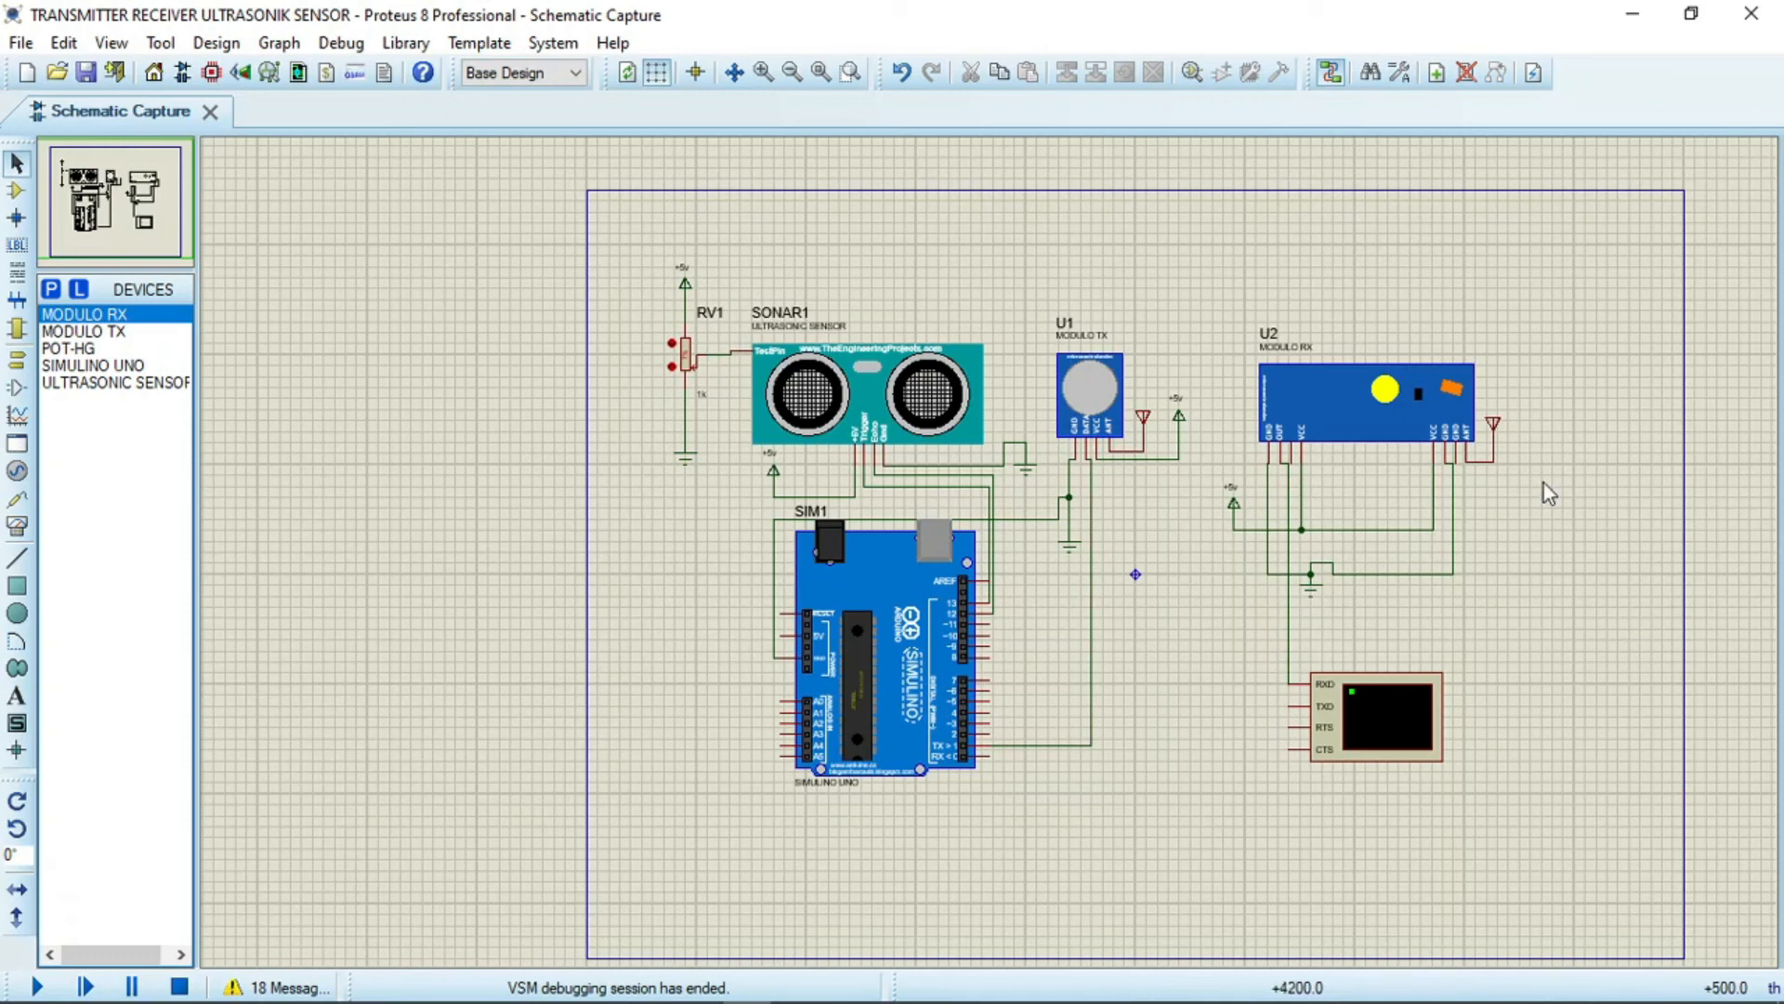
double_click(1327, 446)
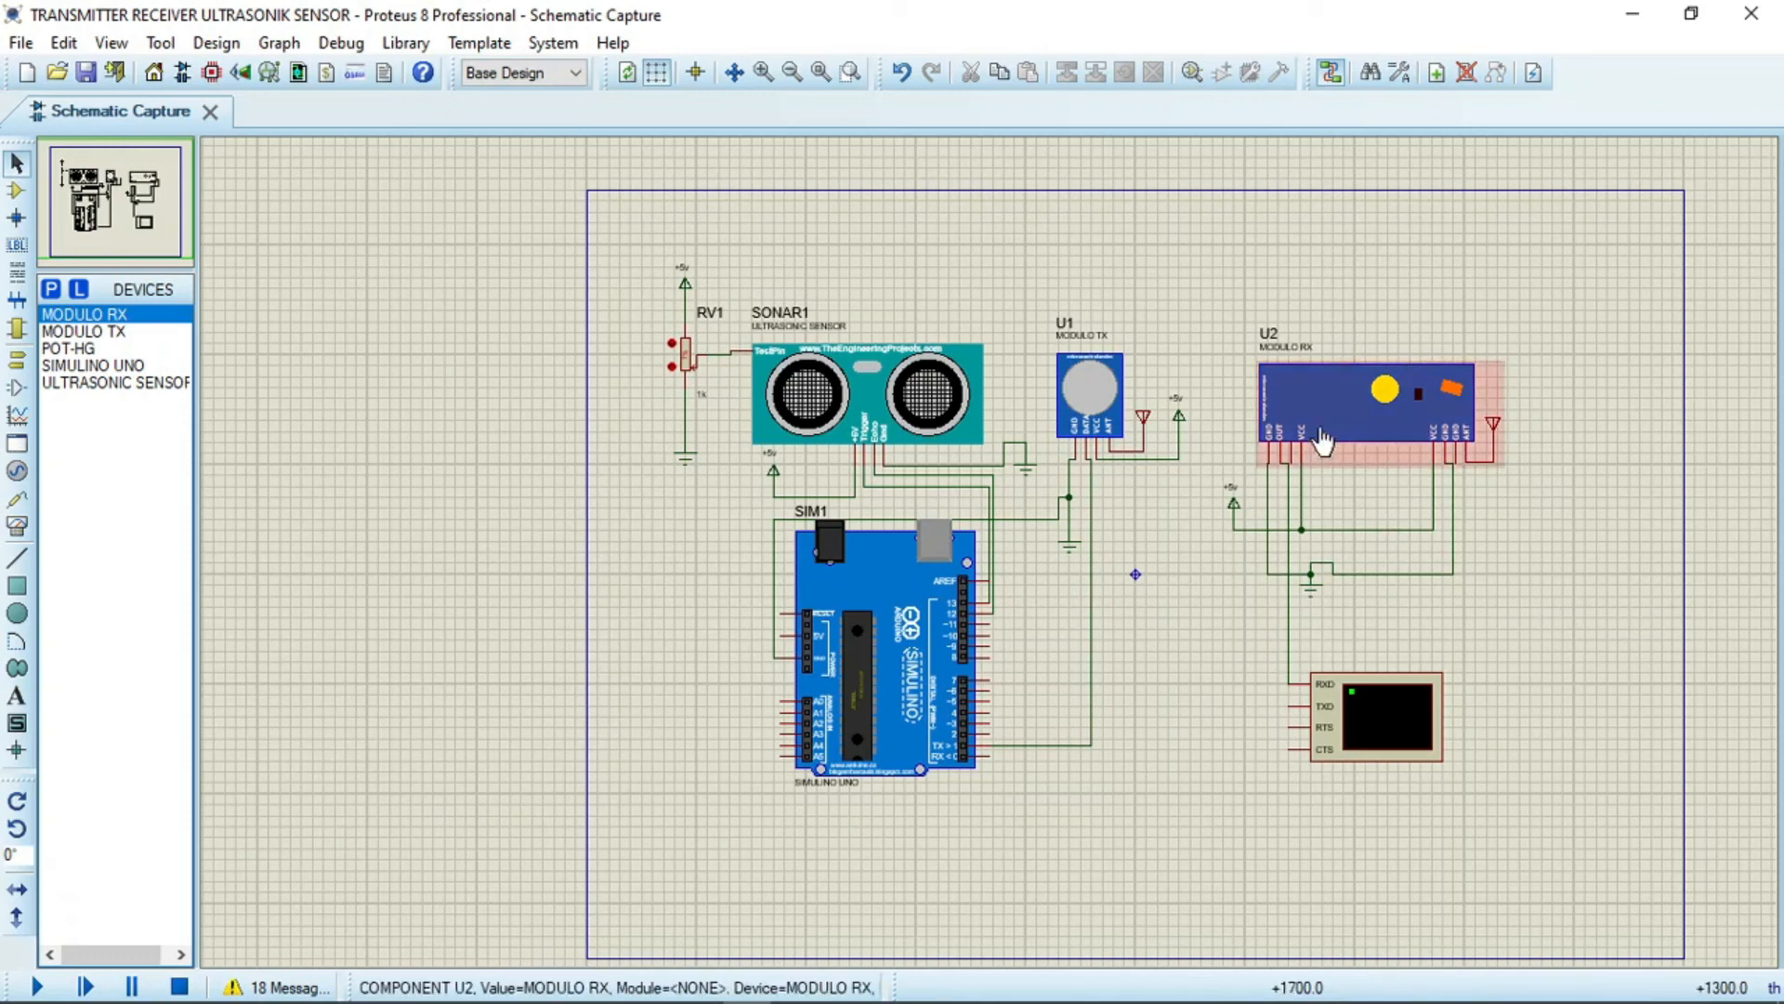
click(764, 412)
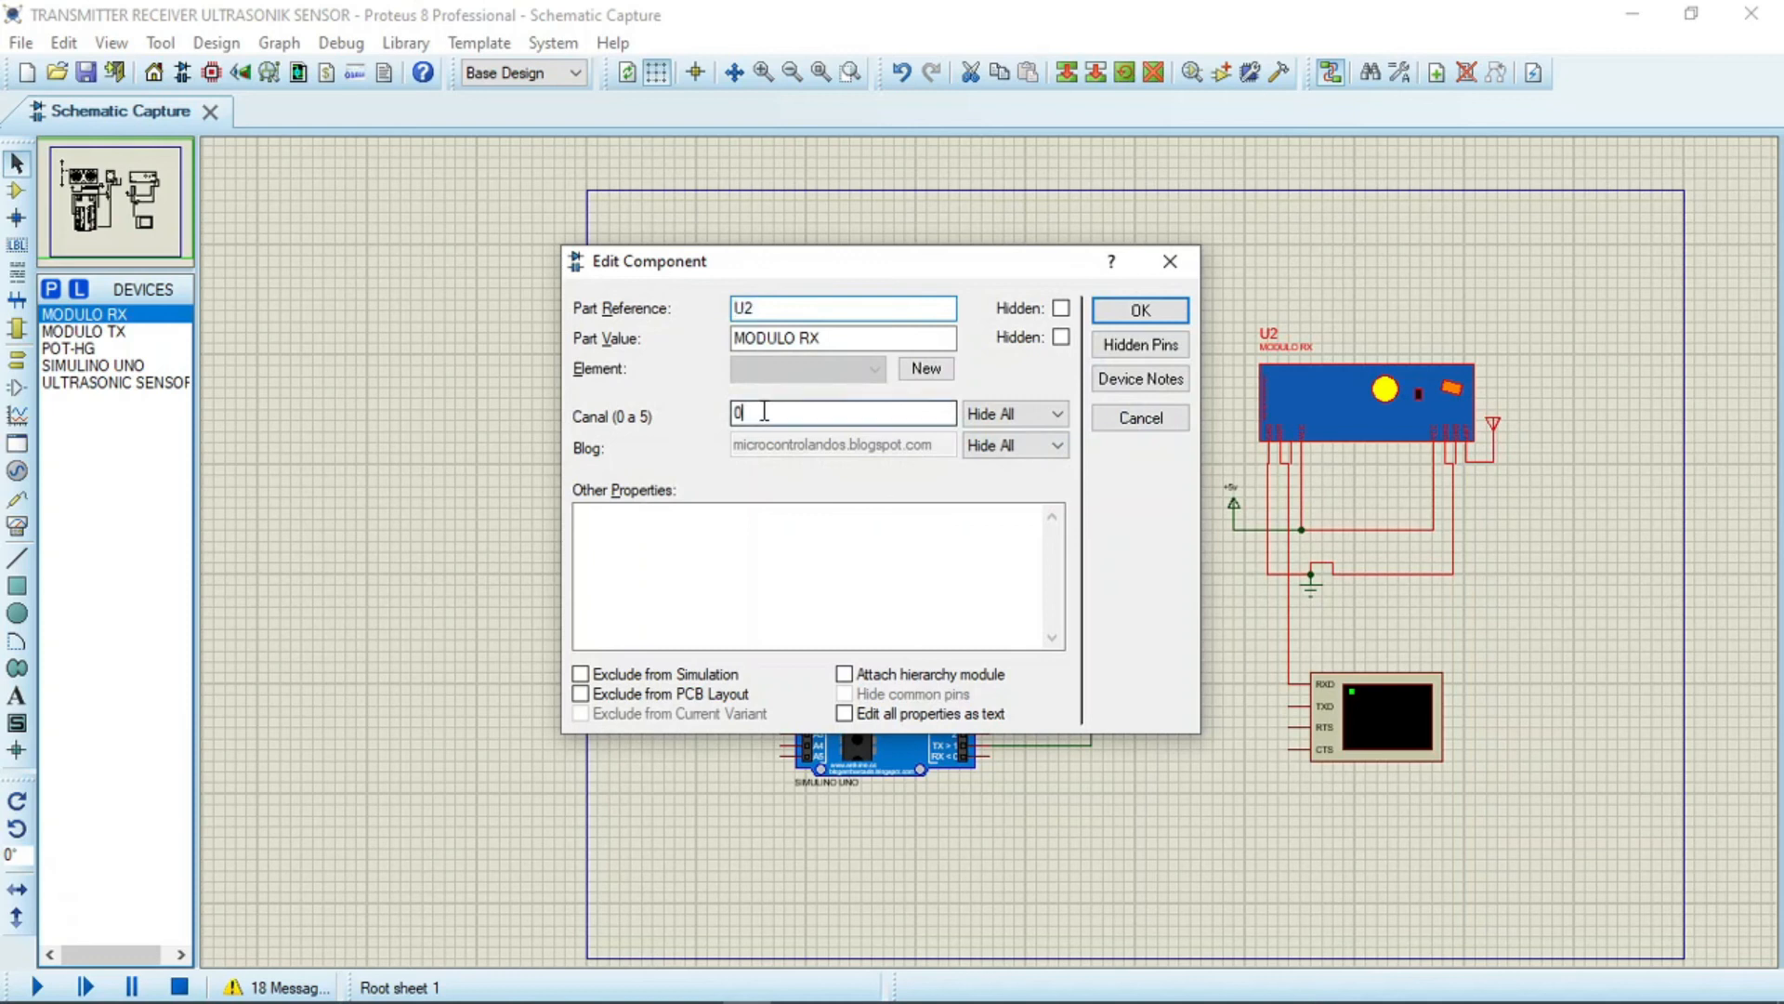
text(1)
click(1151, 316)
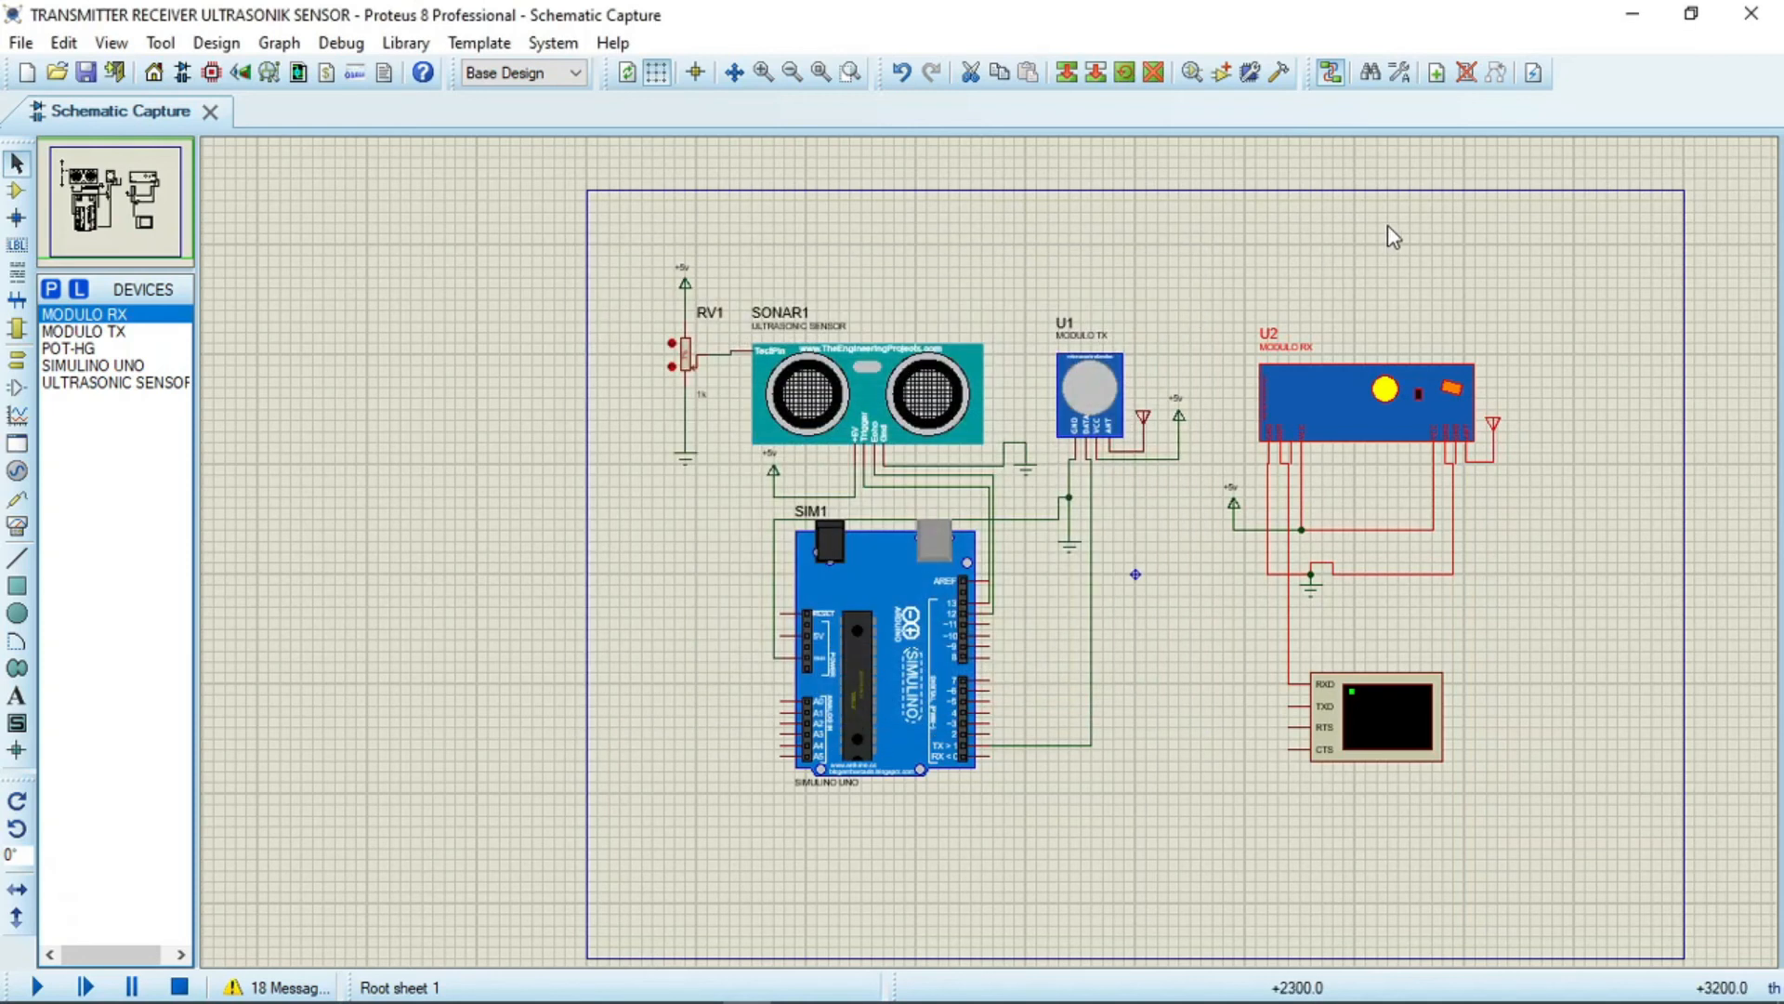
- Check the Canal value of MODULO TX (U1), then test-run and stop the simulation with the two modules on different channels
double_click(1097, 400)
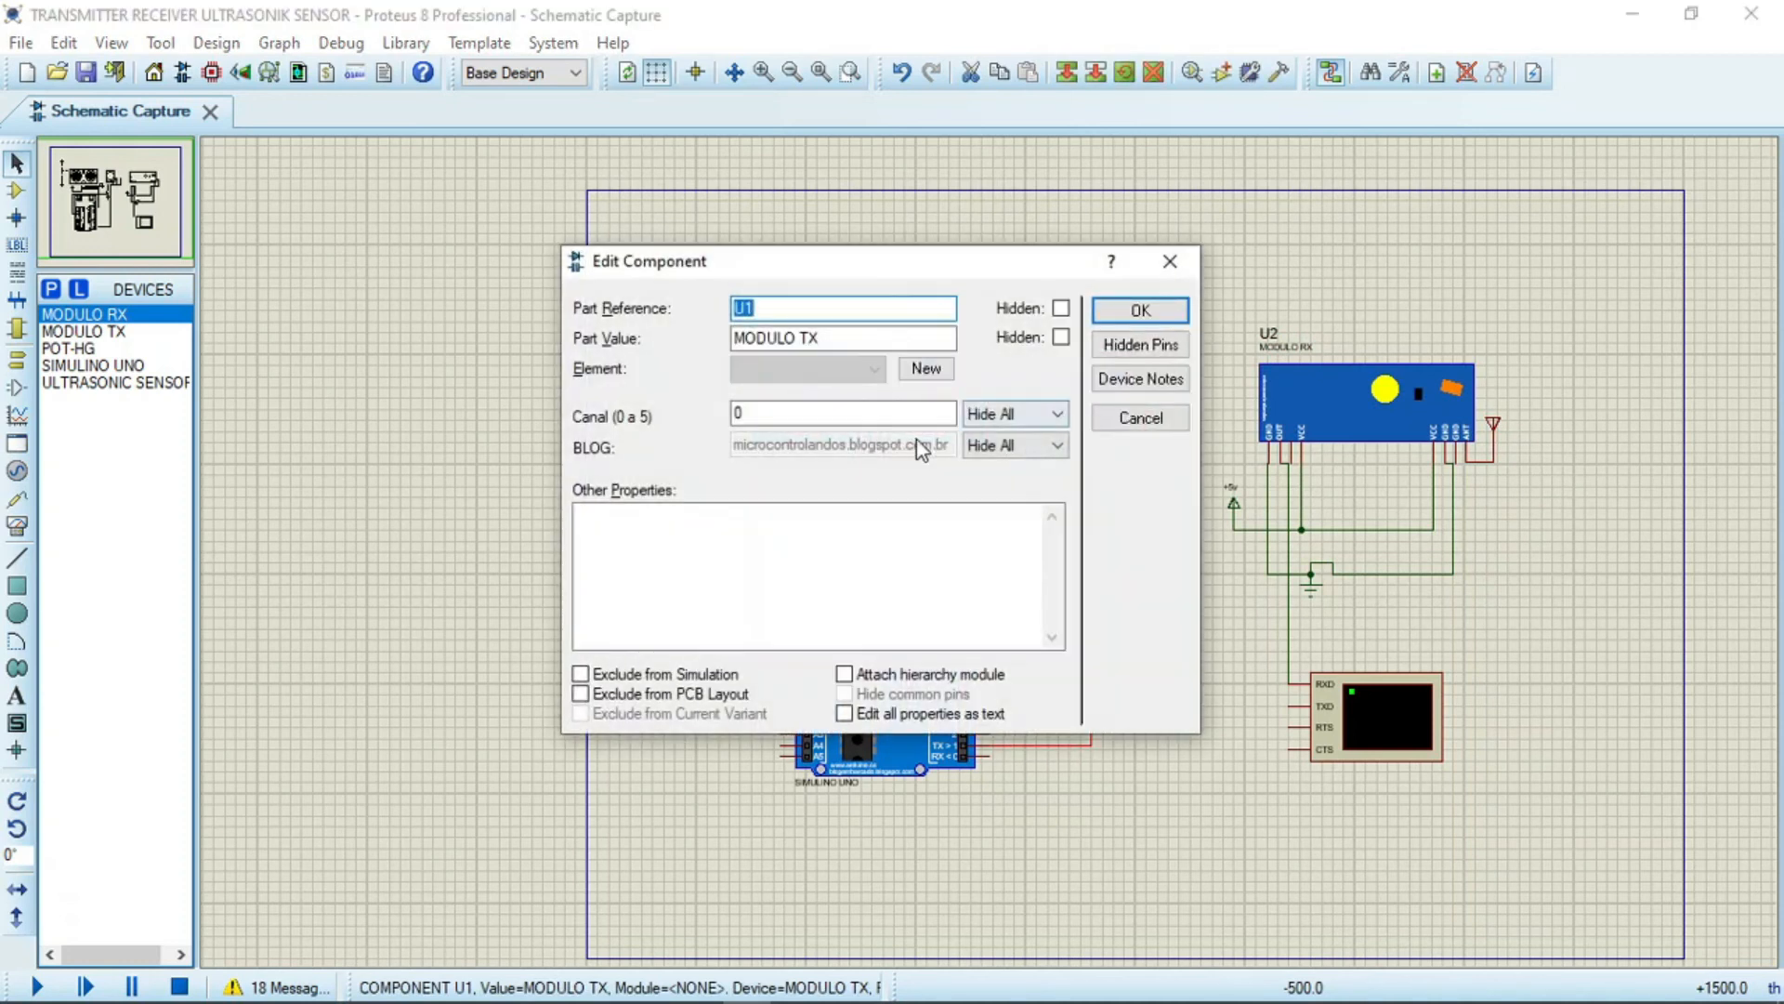
click(1136, 314)
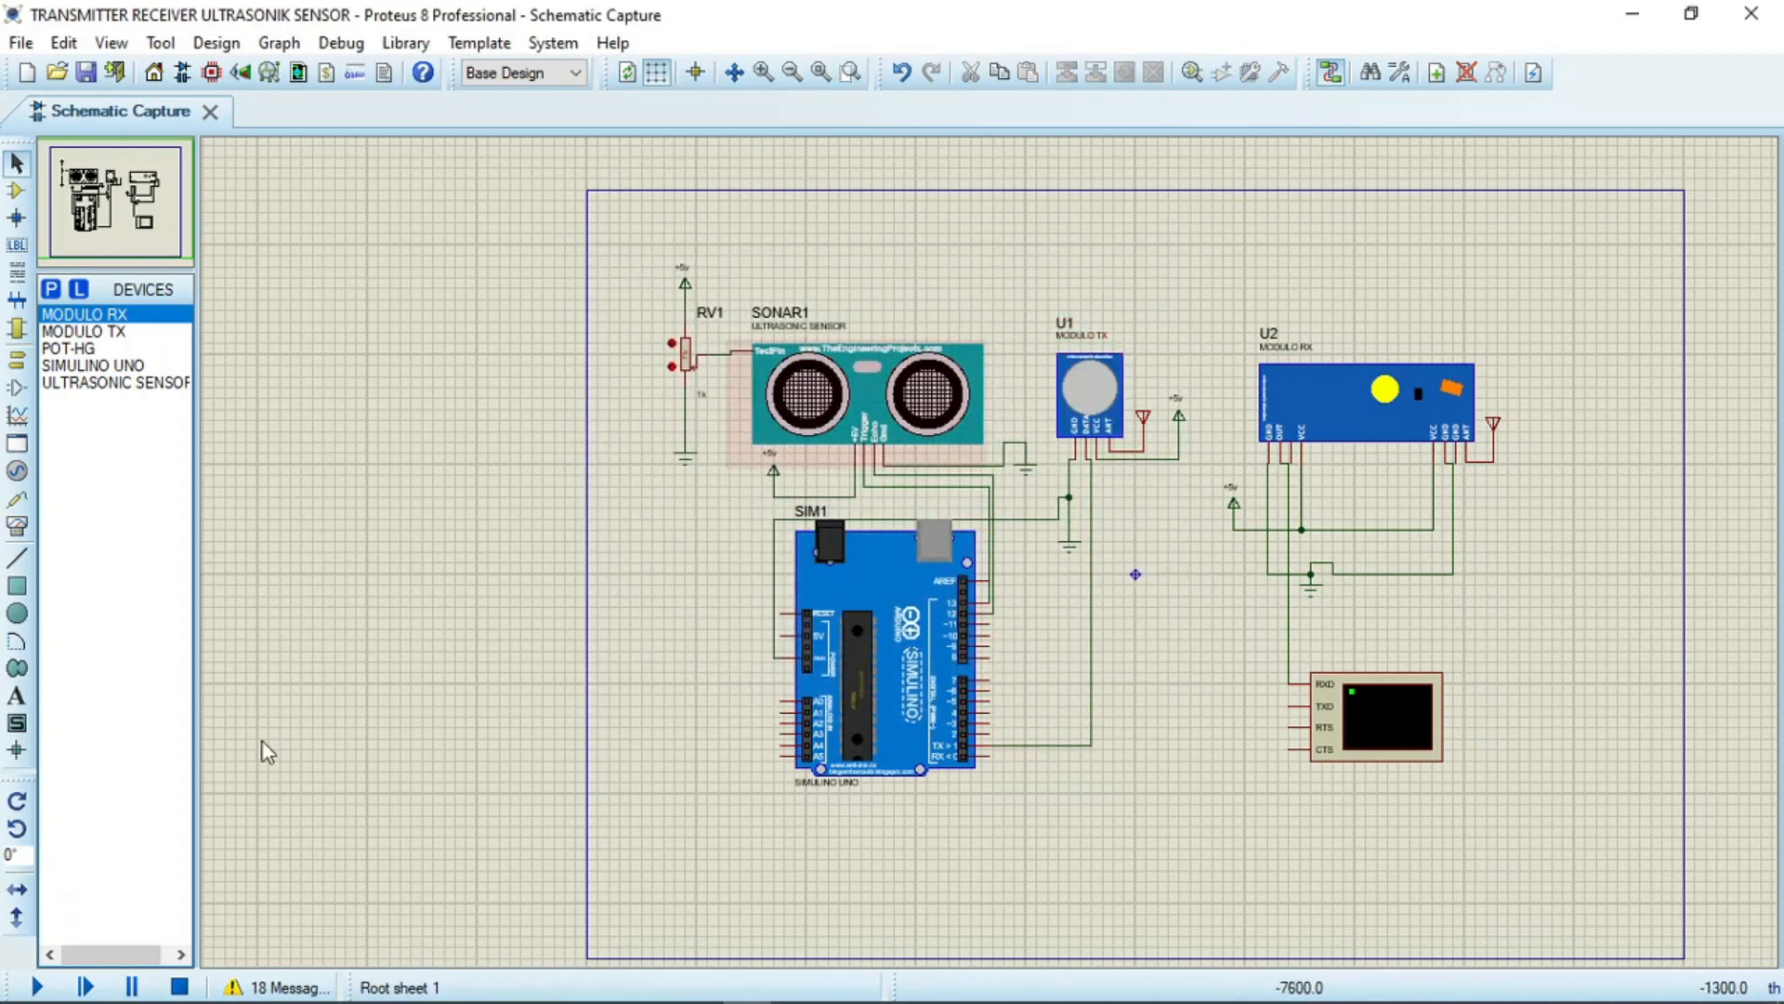
click(37, 986)
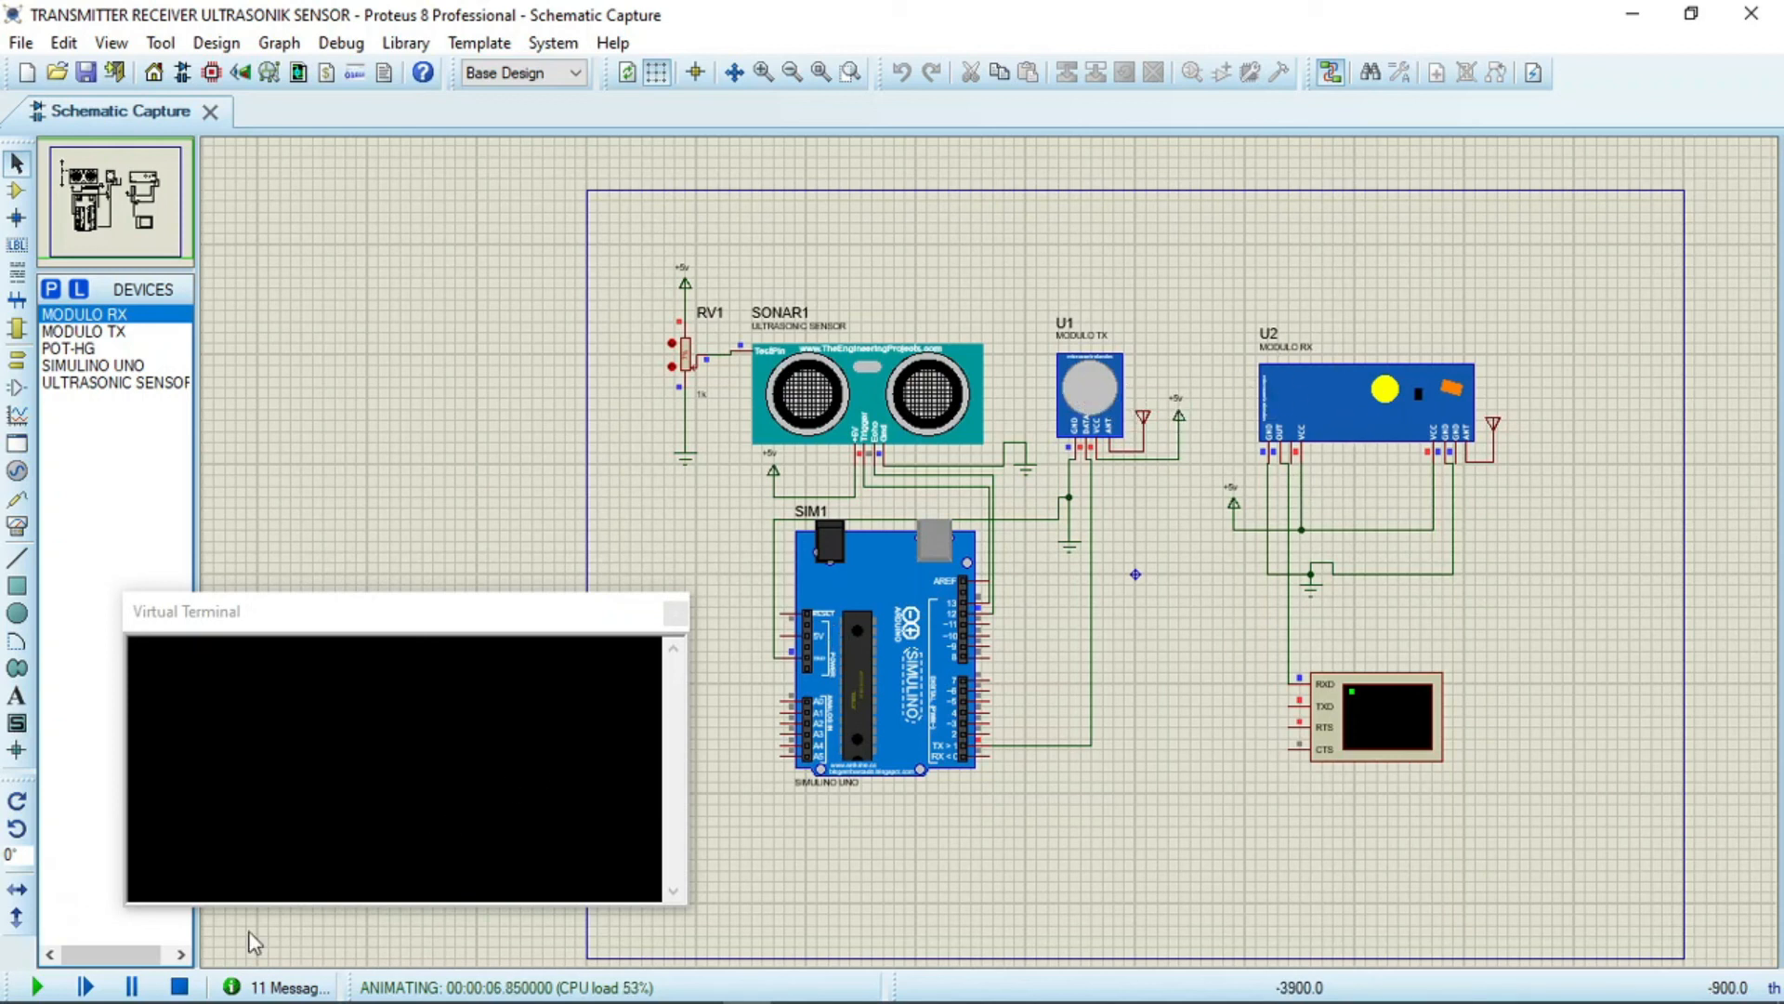
click(181, 988)
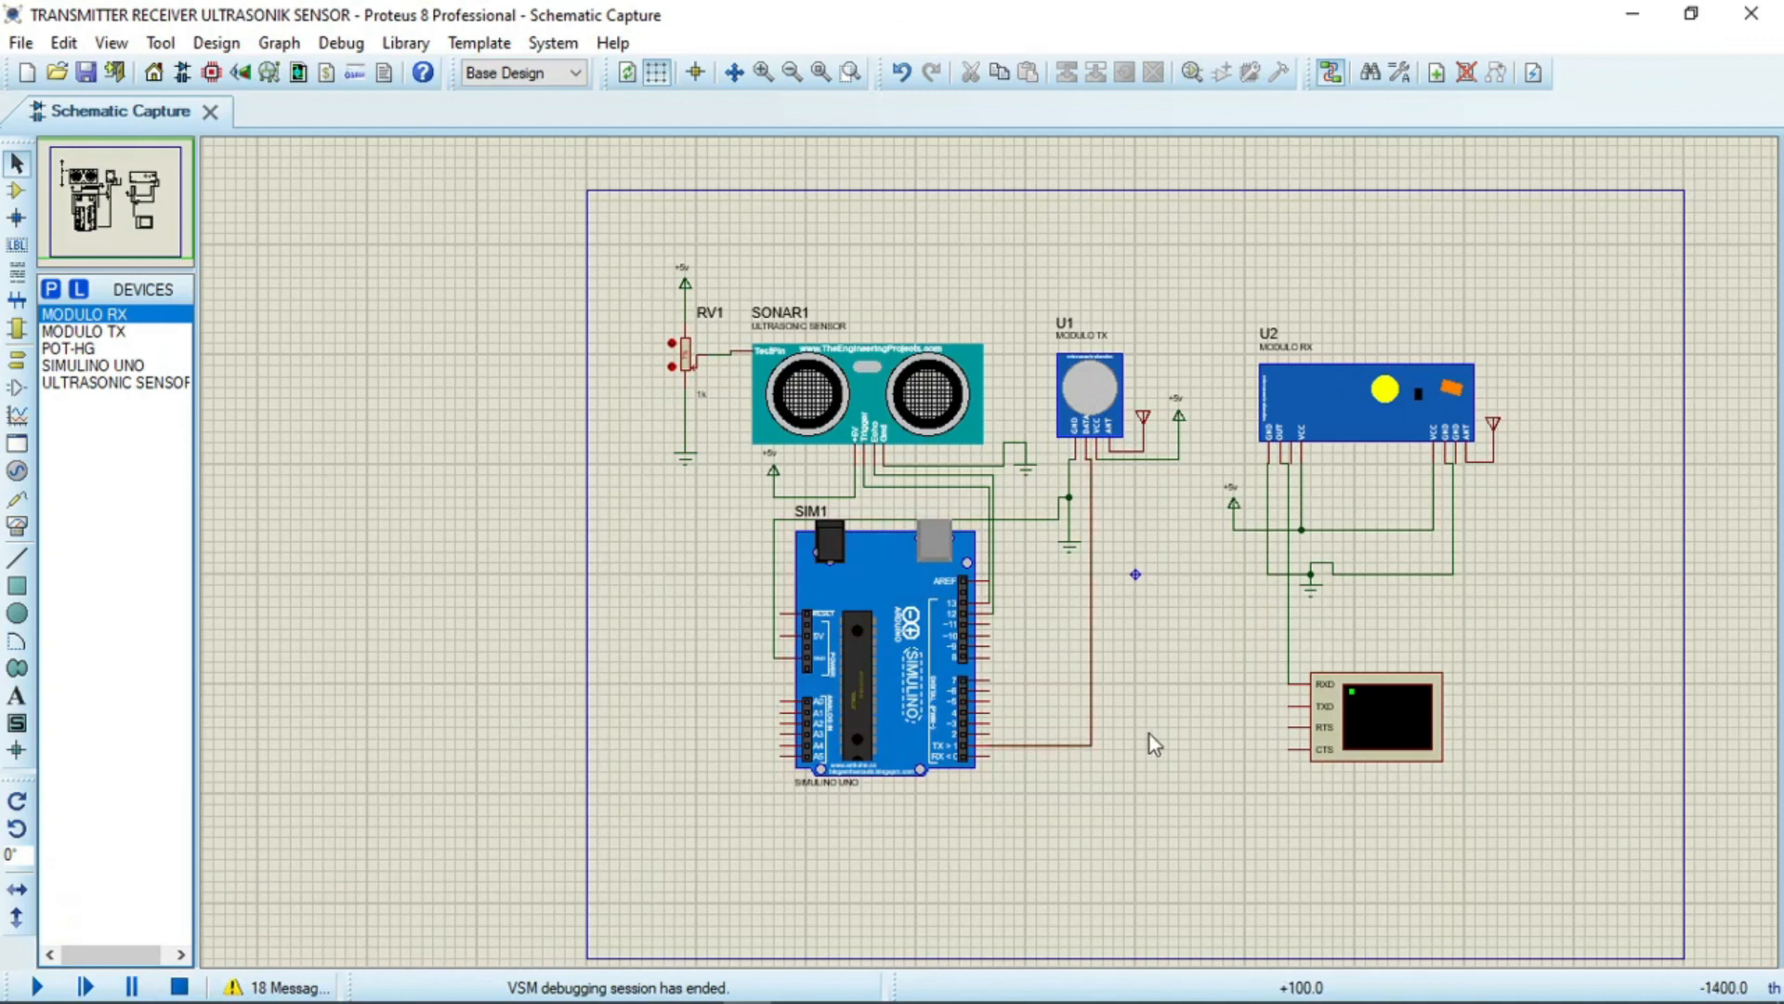
- Set the Canal value of MODULO TX (U1) to 1 and run the simulation with both modules on the same channel
double_click(1085, 445)
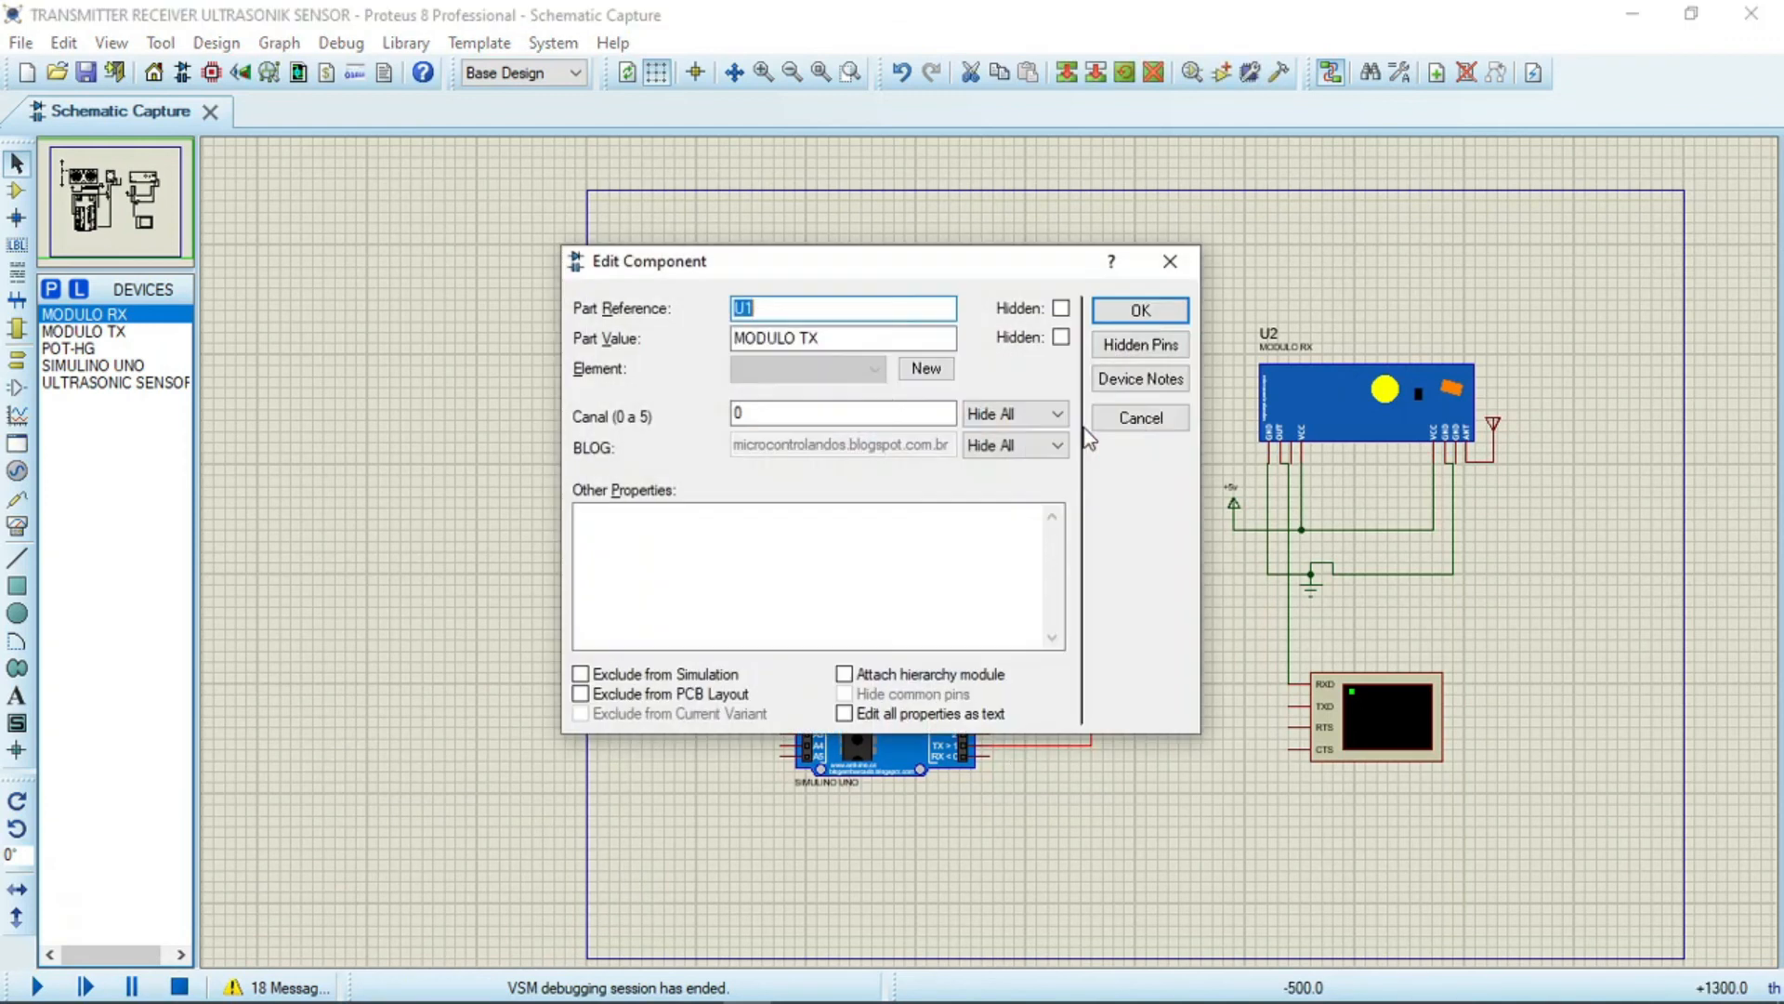
click(787, 410)
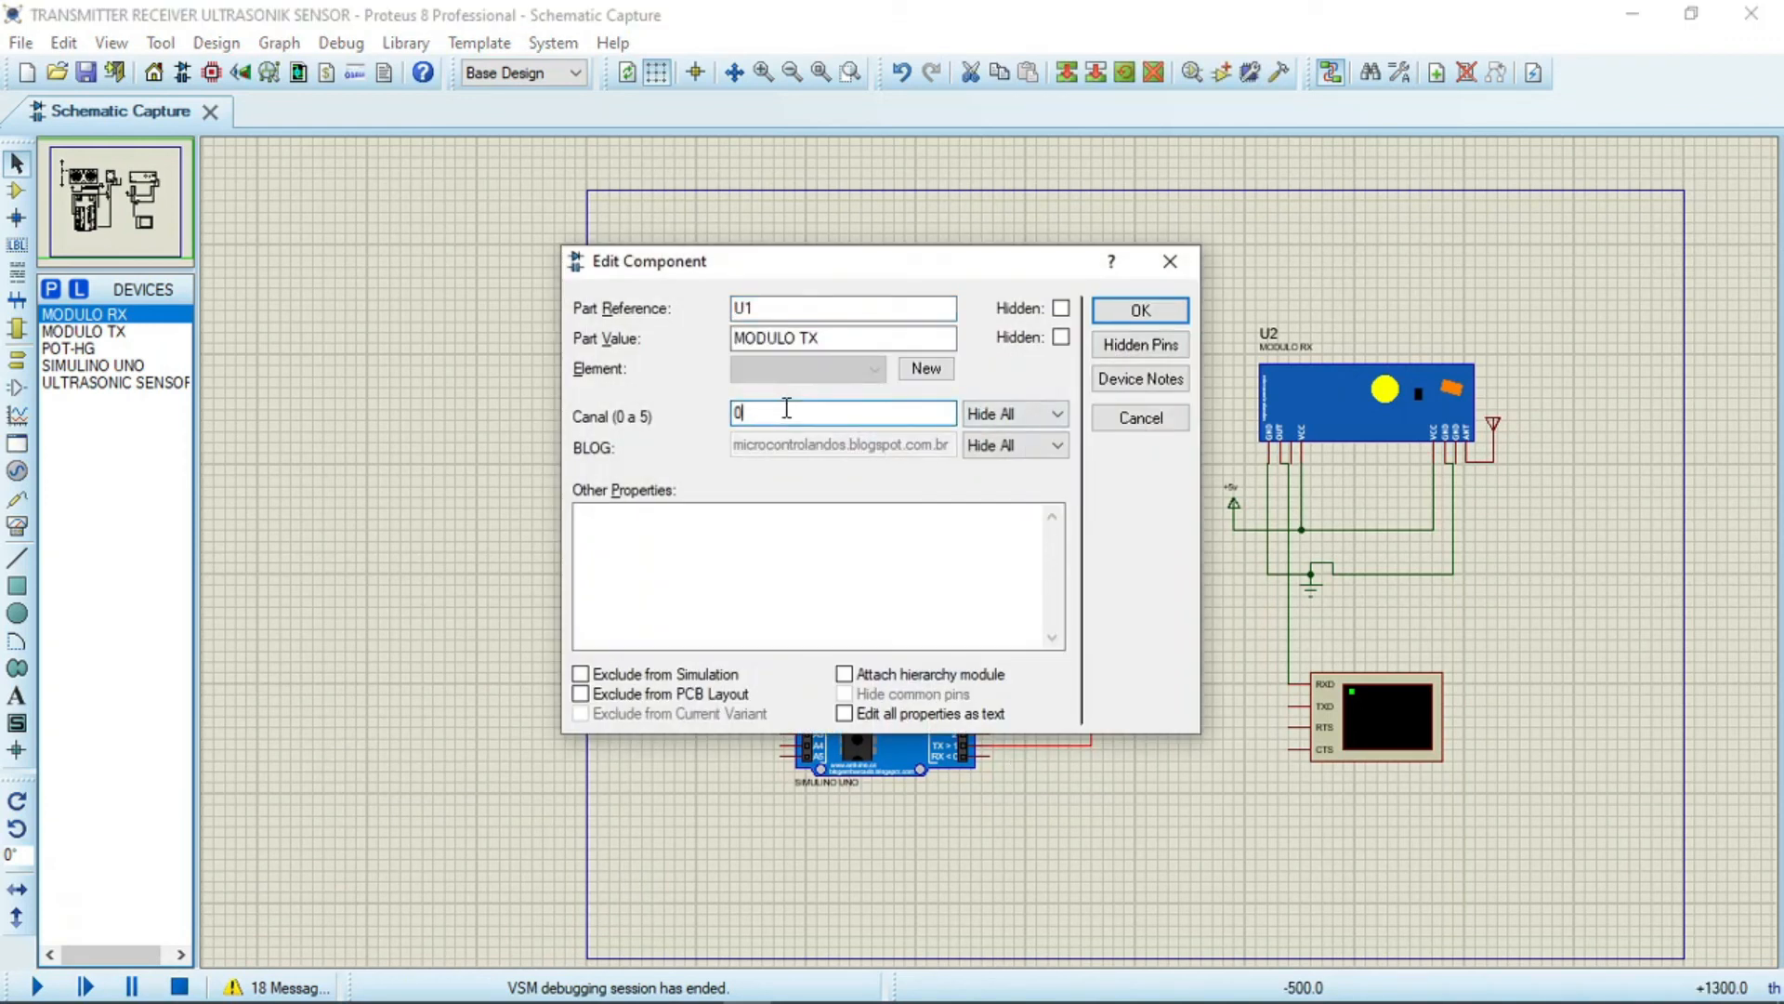
text(1)
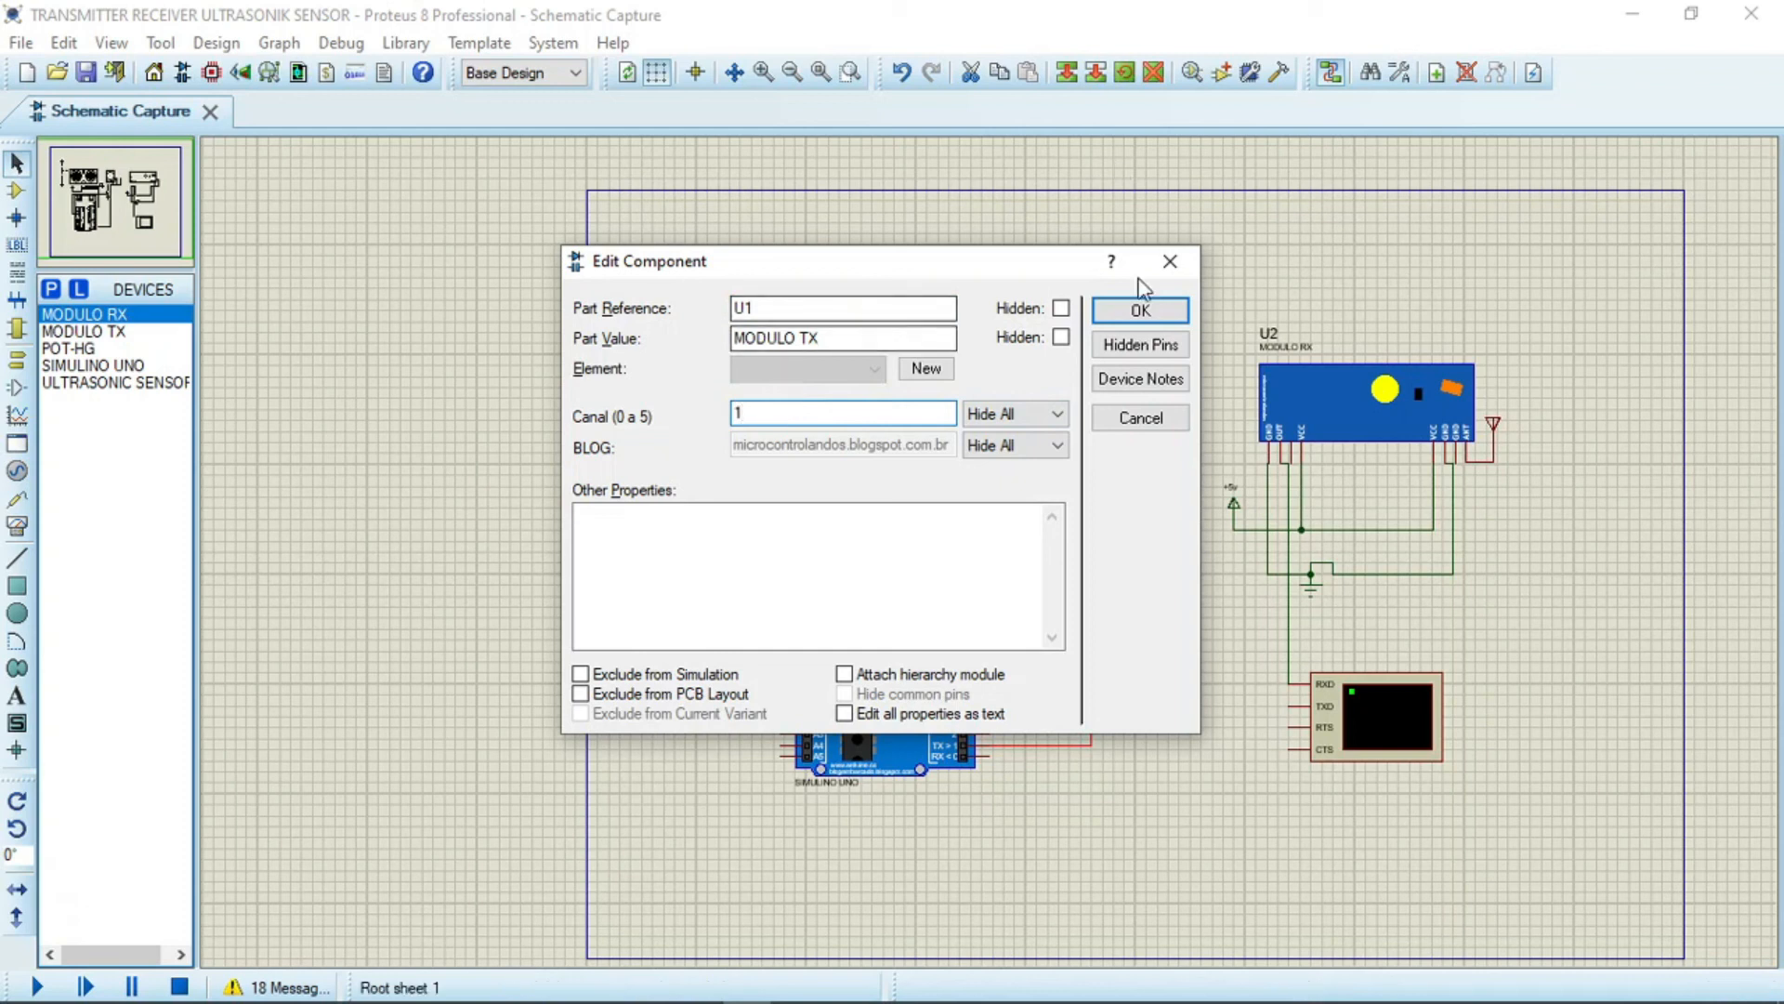
click(1141, 309)
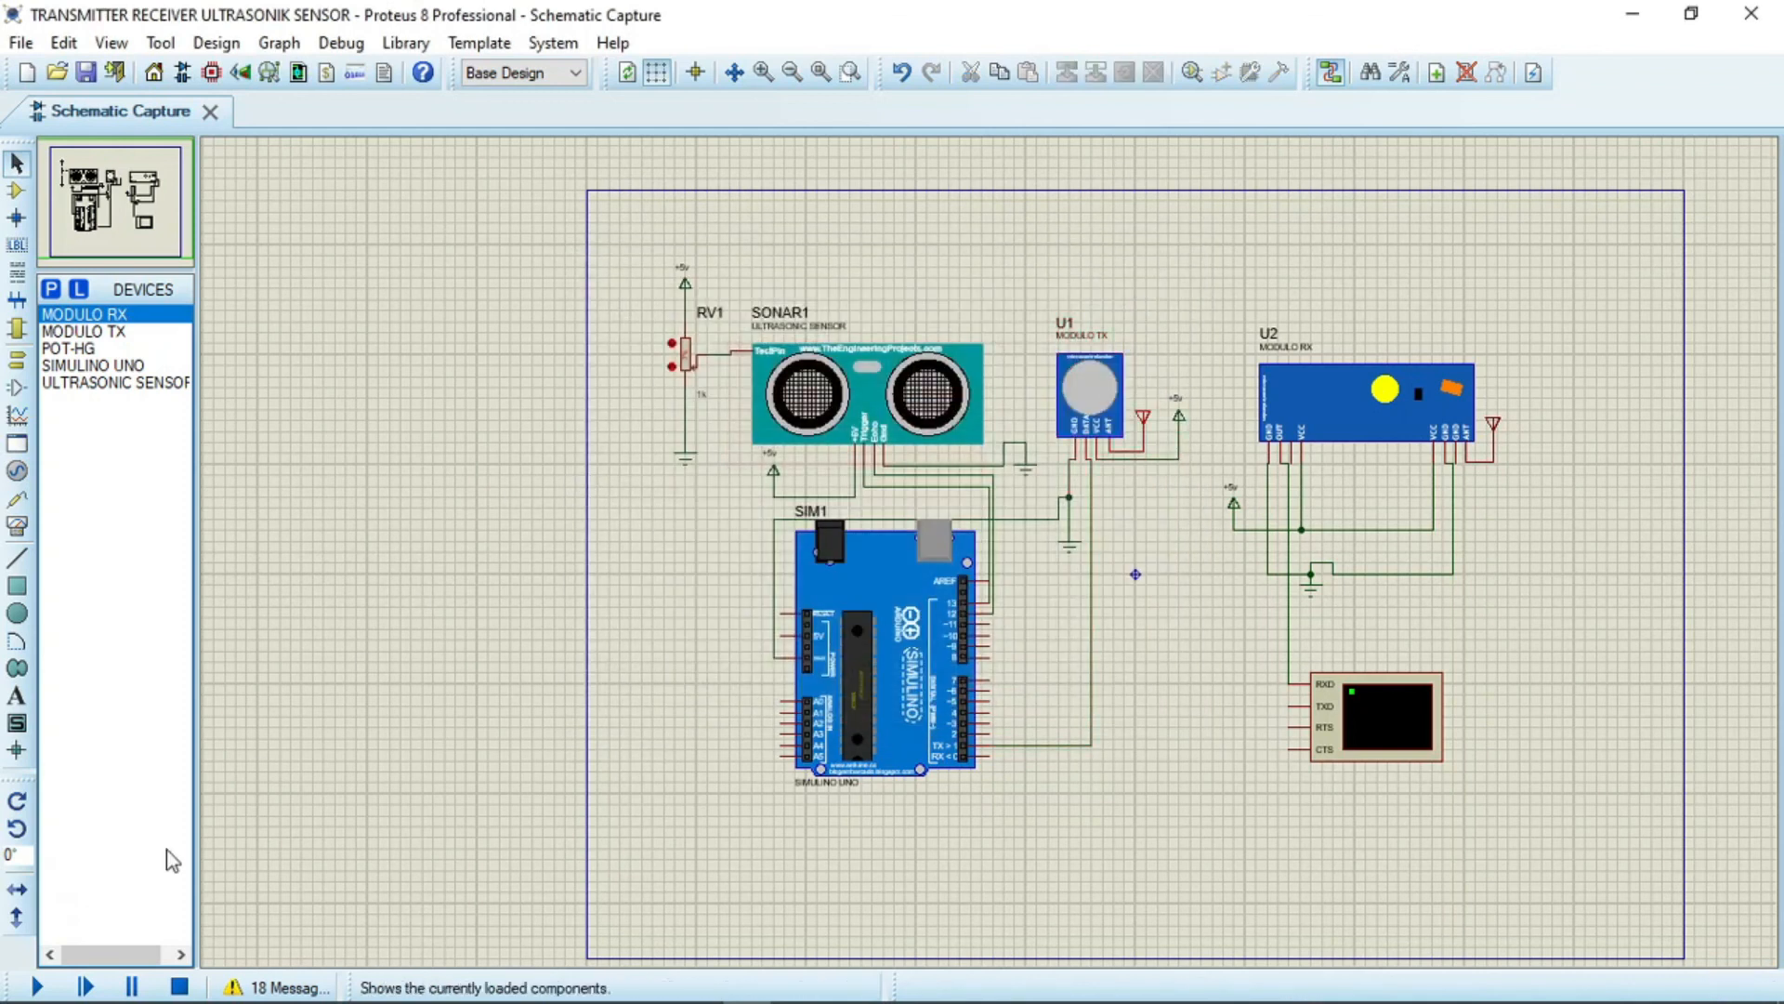
click(37, 986)
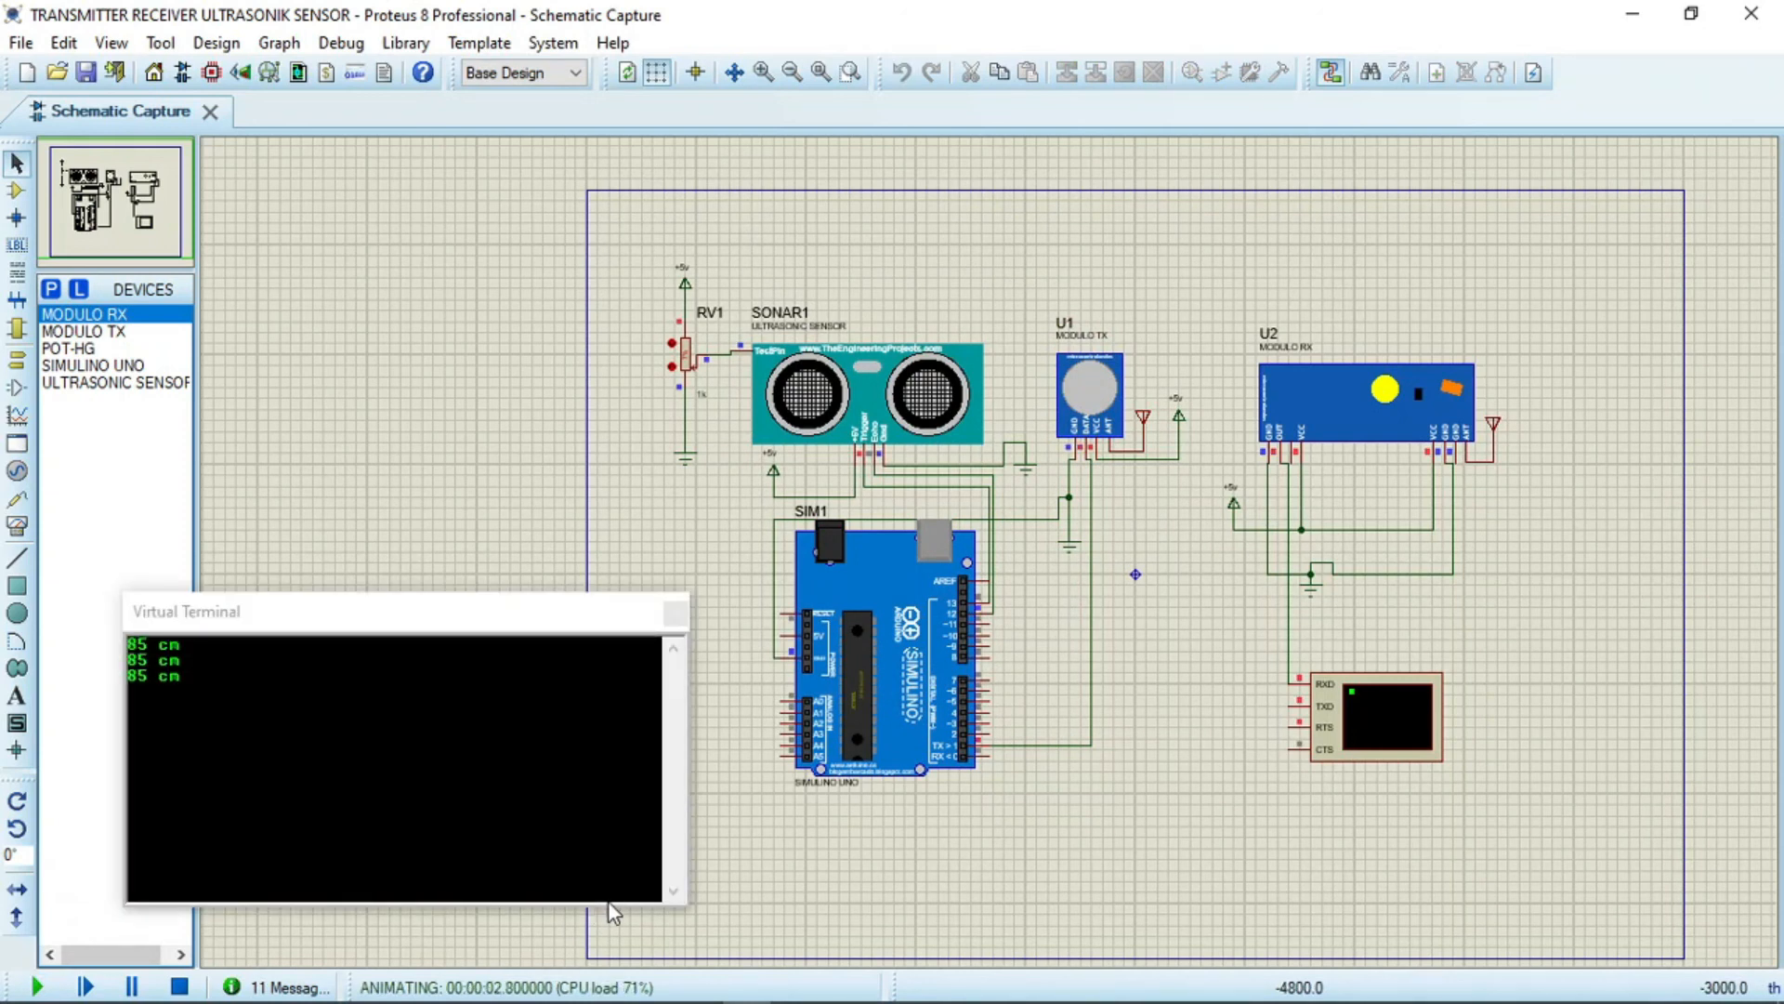
- Raise potentiometer RV1 in stages to 12% to vary the distance sent to the Virtual Terminal, and stop the simulation
scroll(624, 363, up, 1)
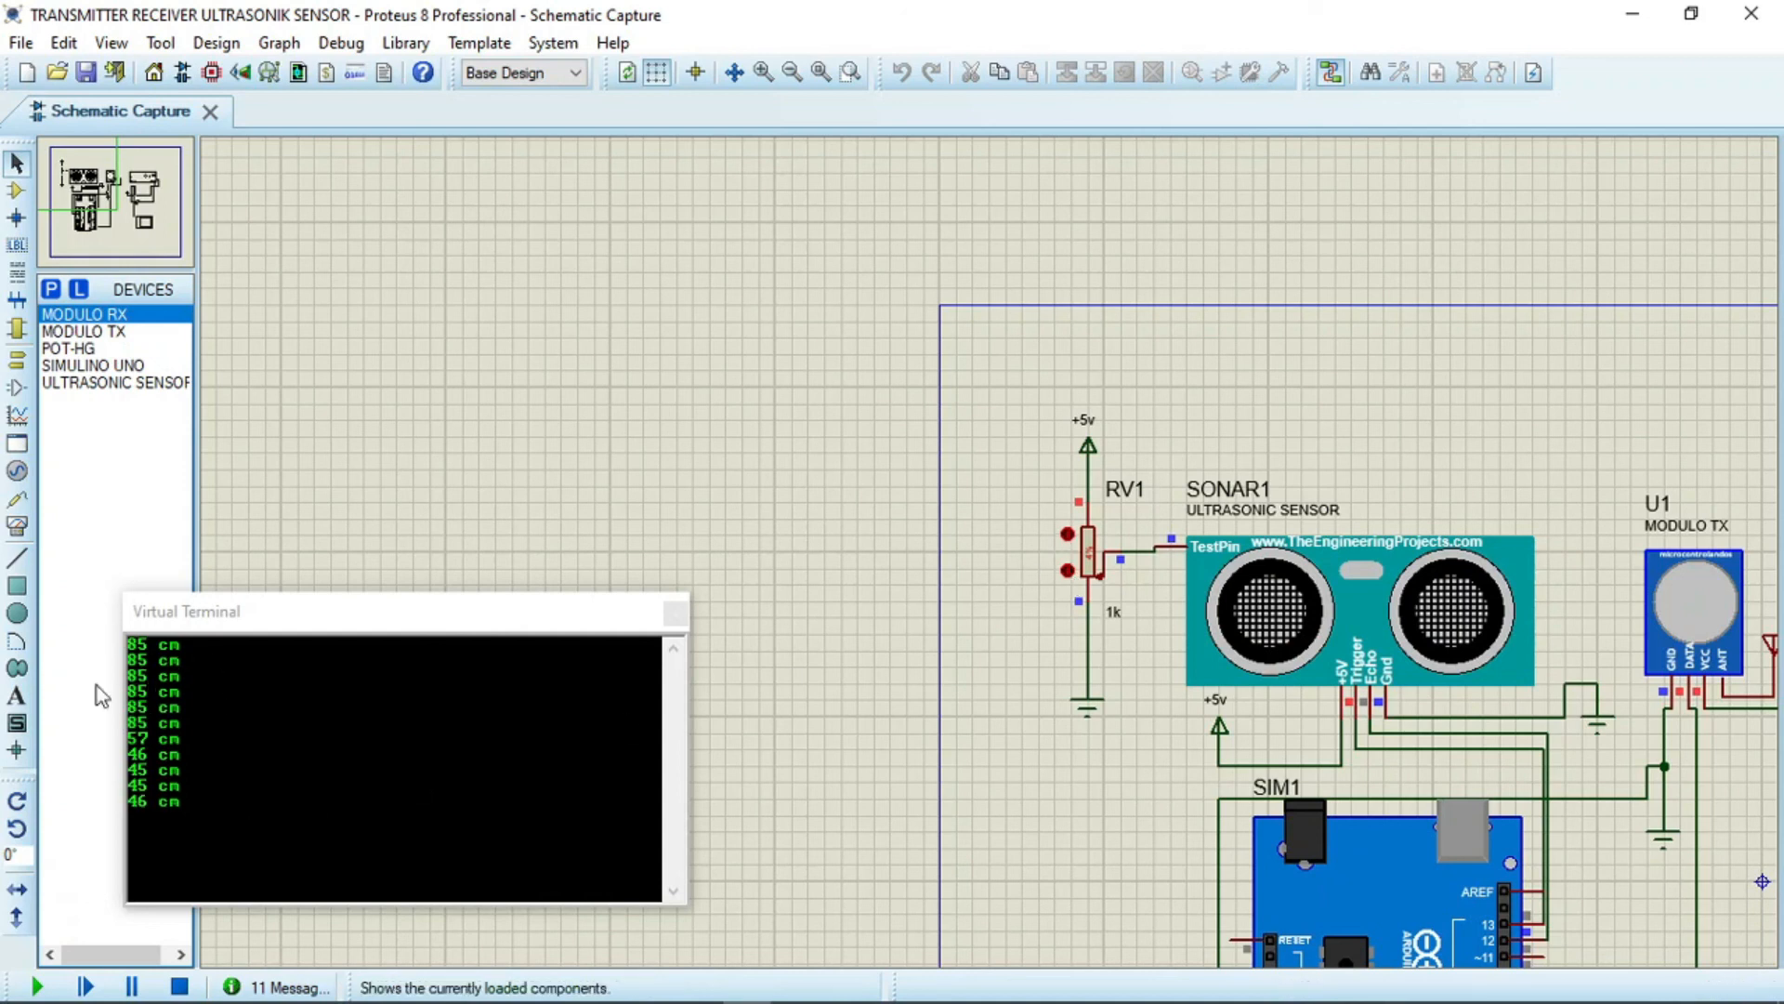
click(1067, 533)
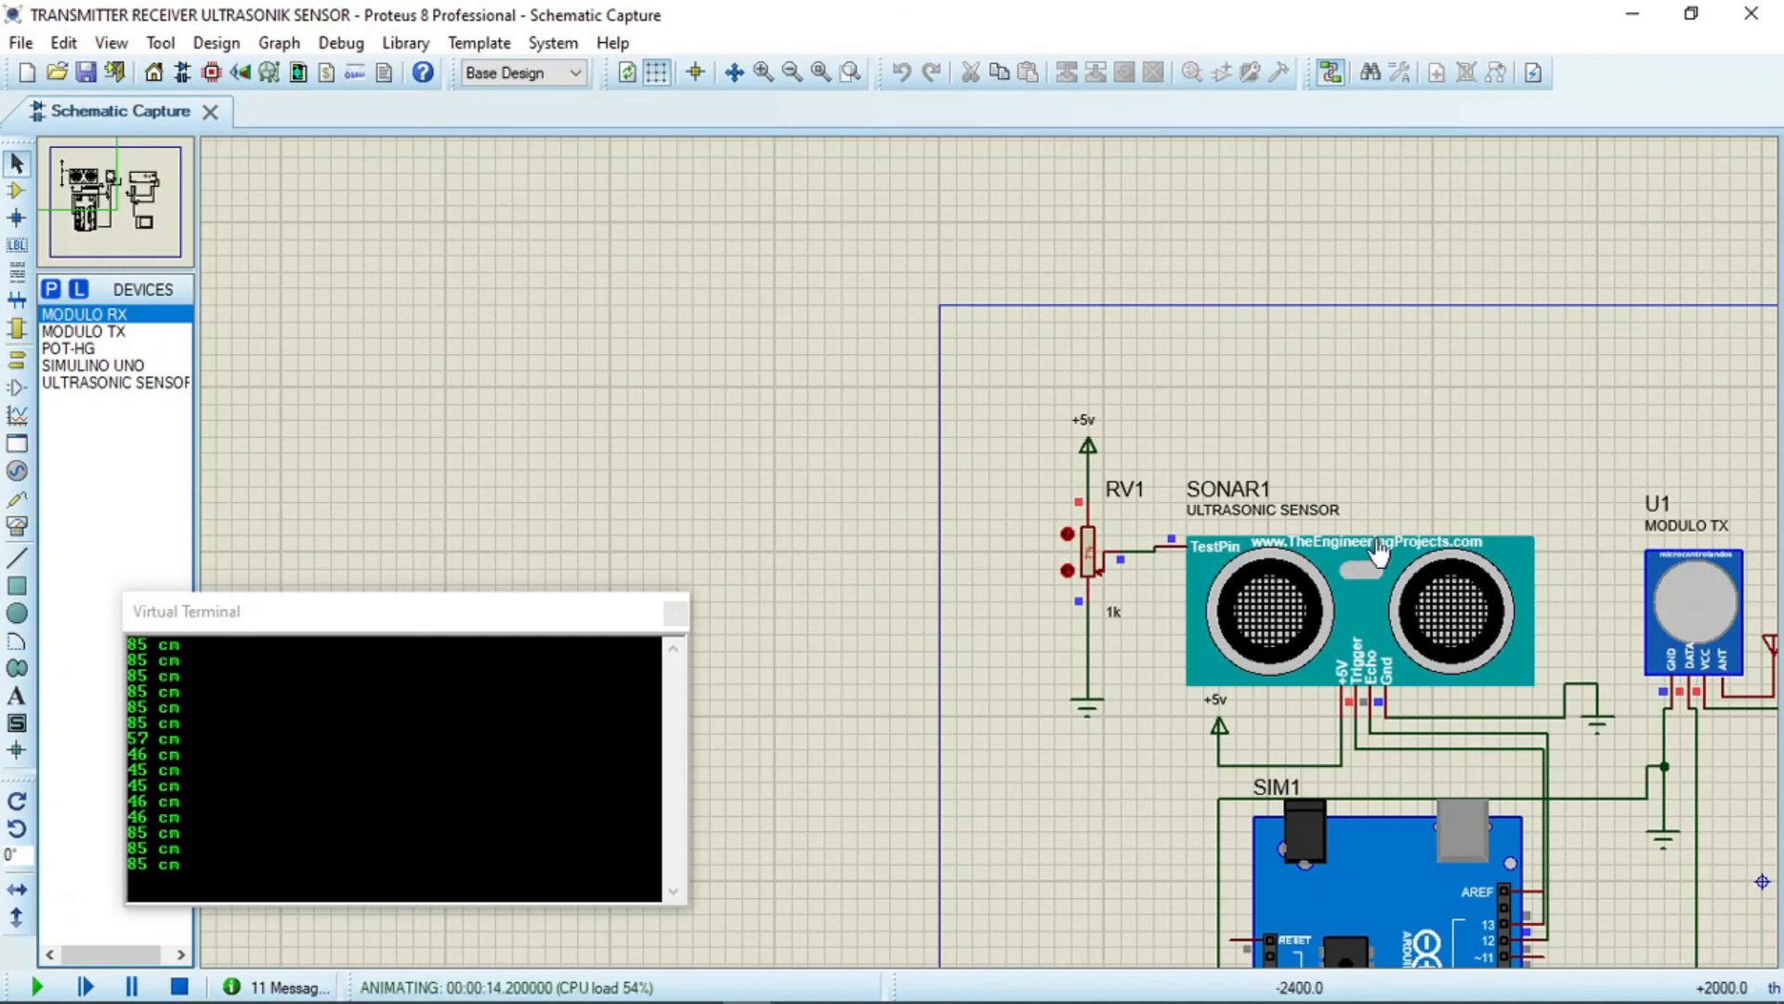
click(1066, 535)
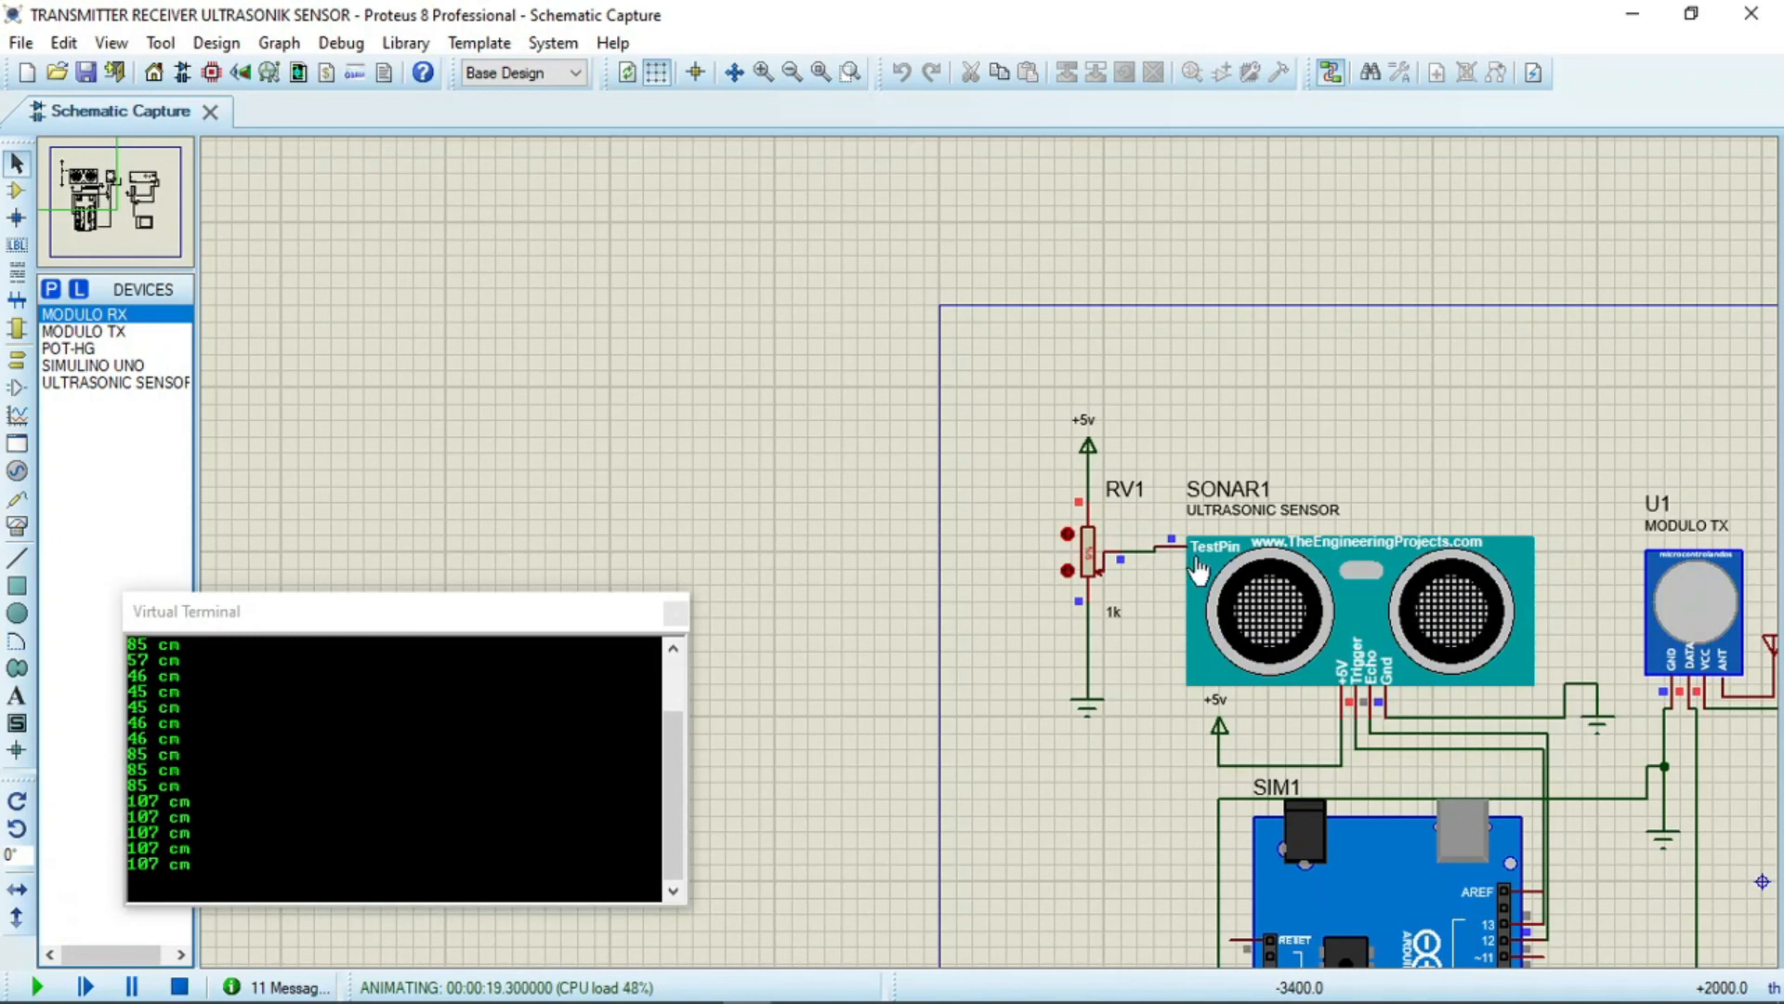
scroll(1180, 566, up, 1)
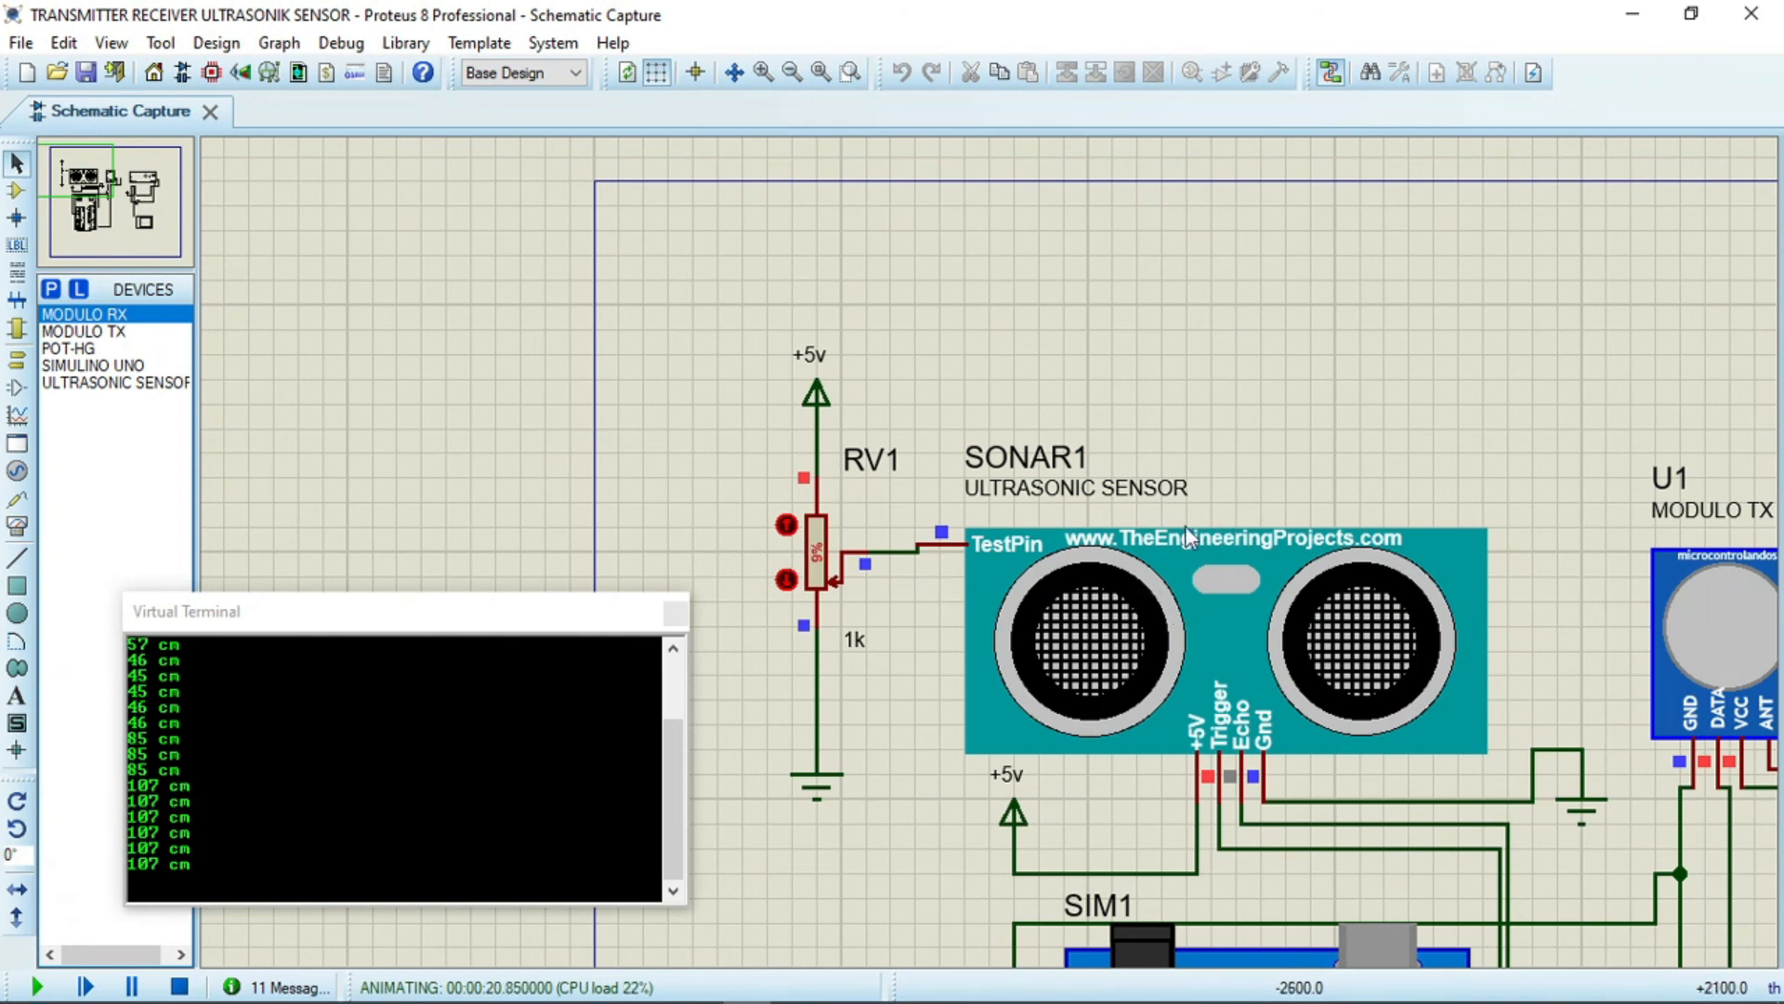
click(786, 526)
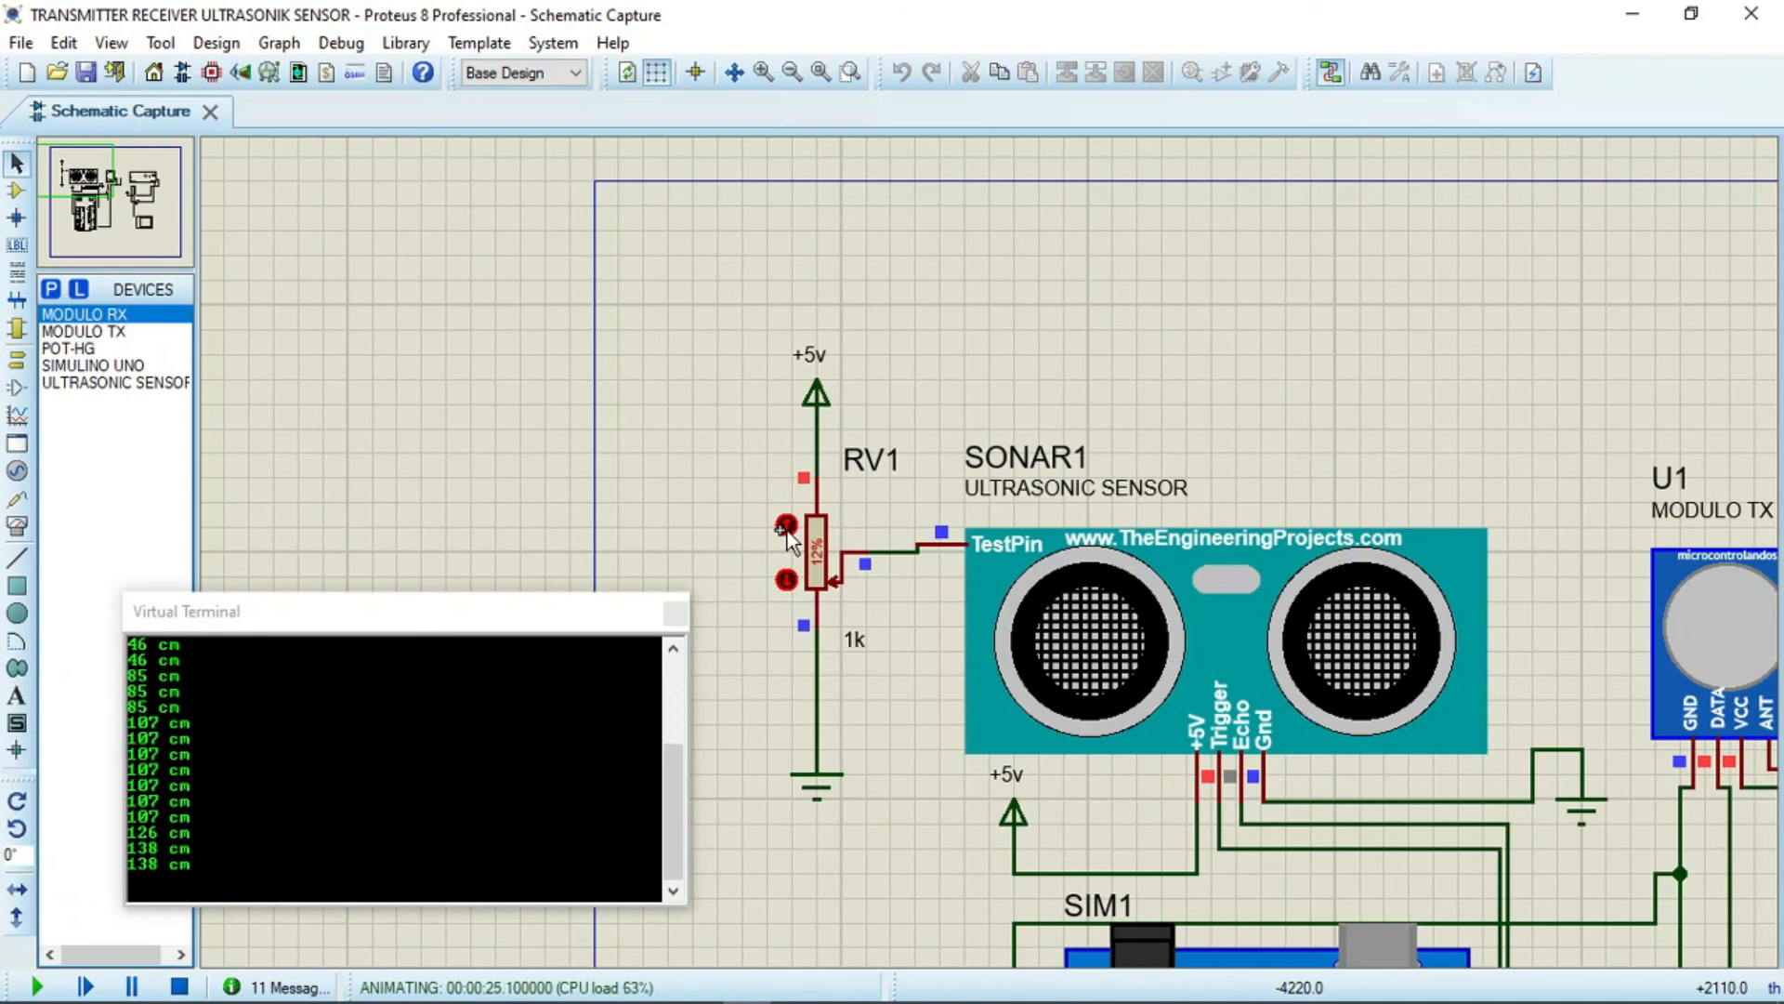
scroll(1513, 836, down, 2)
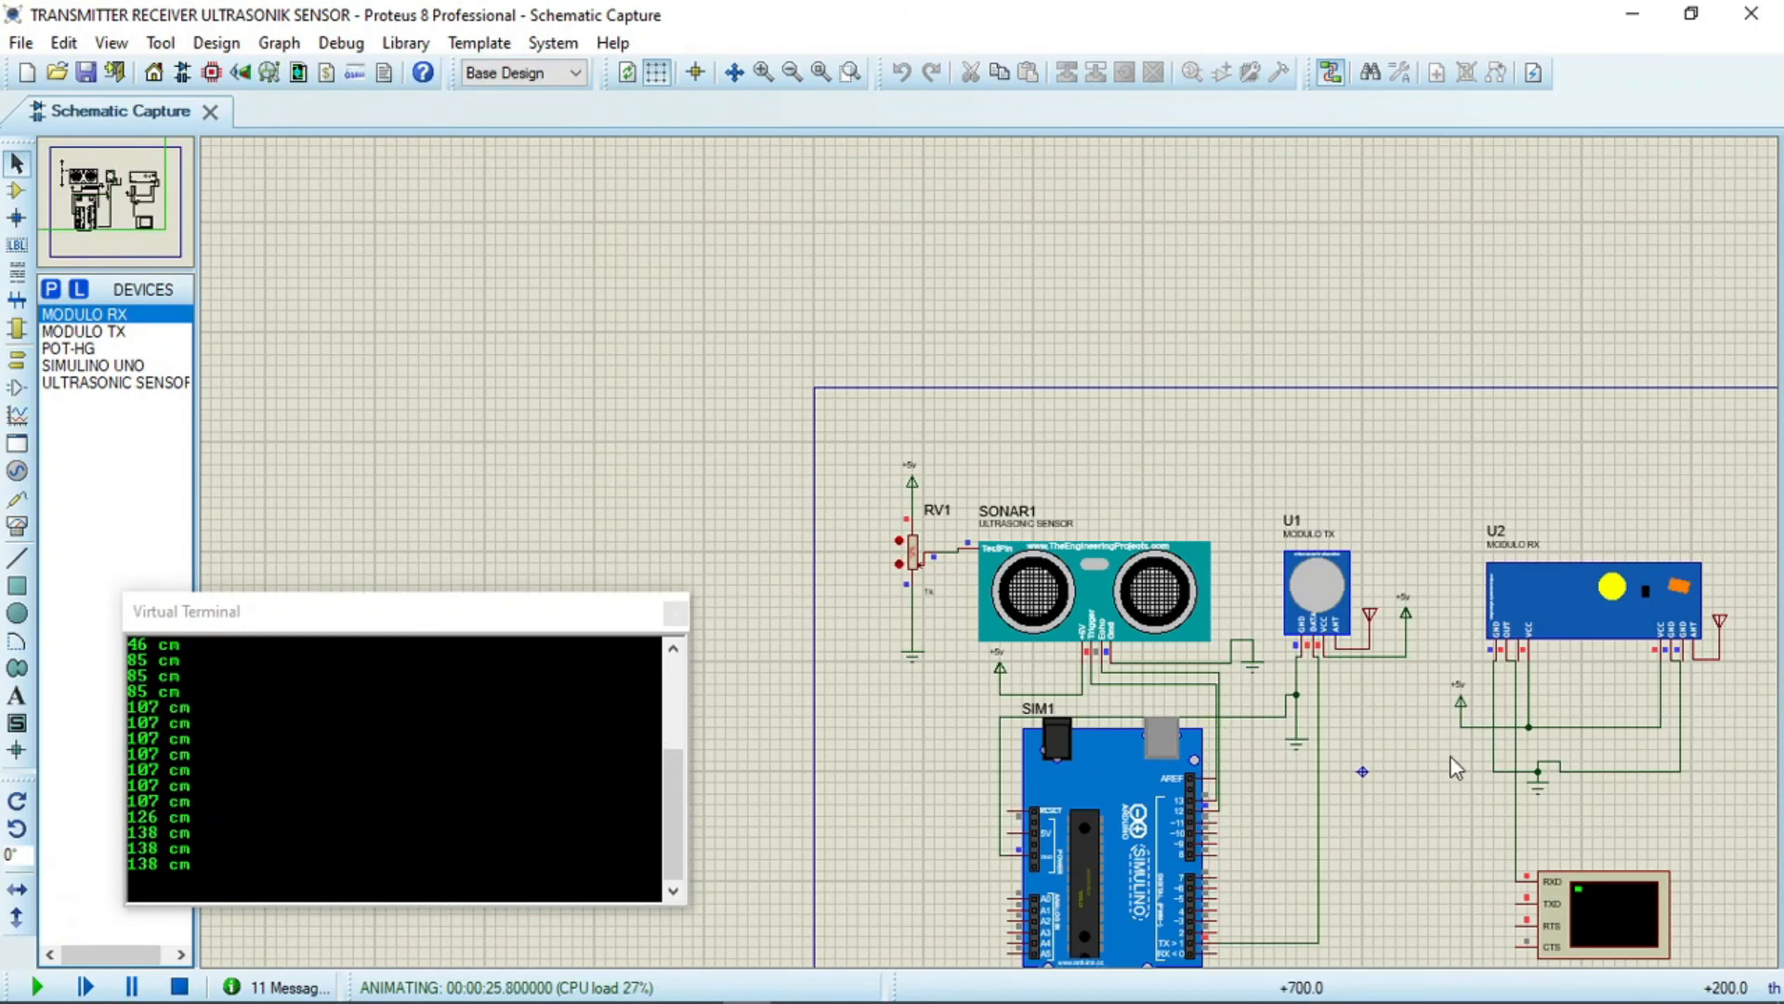
scroll(1455, 767, up, 1)
scroll(868, 487, down, 1)
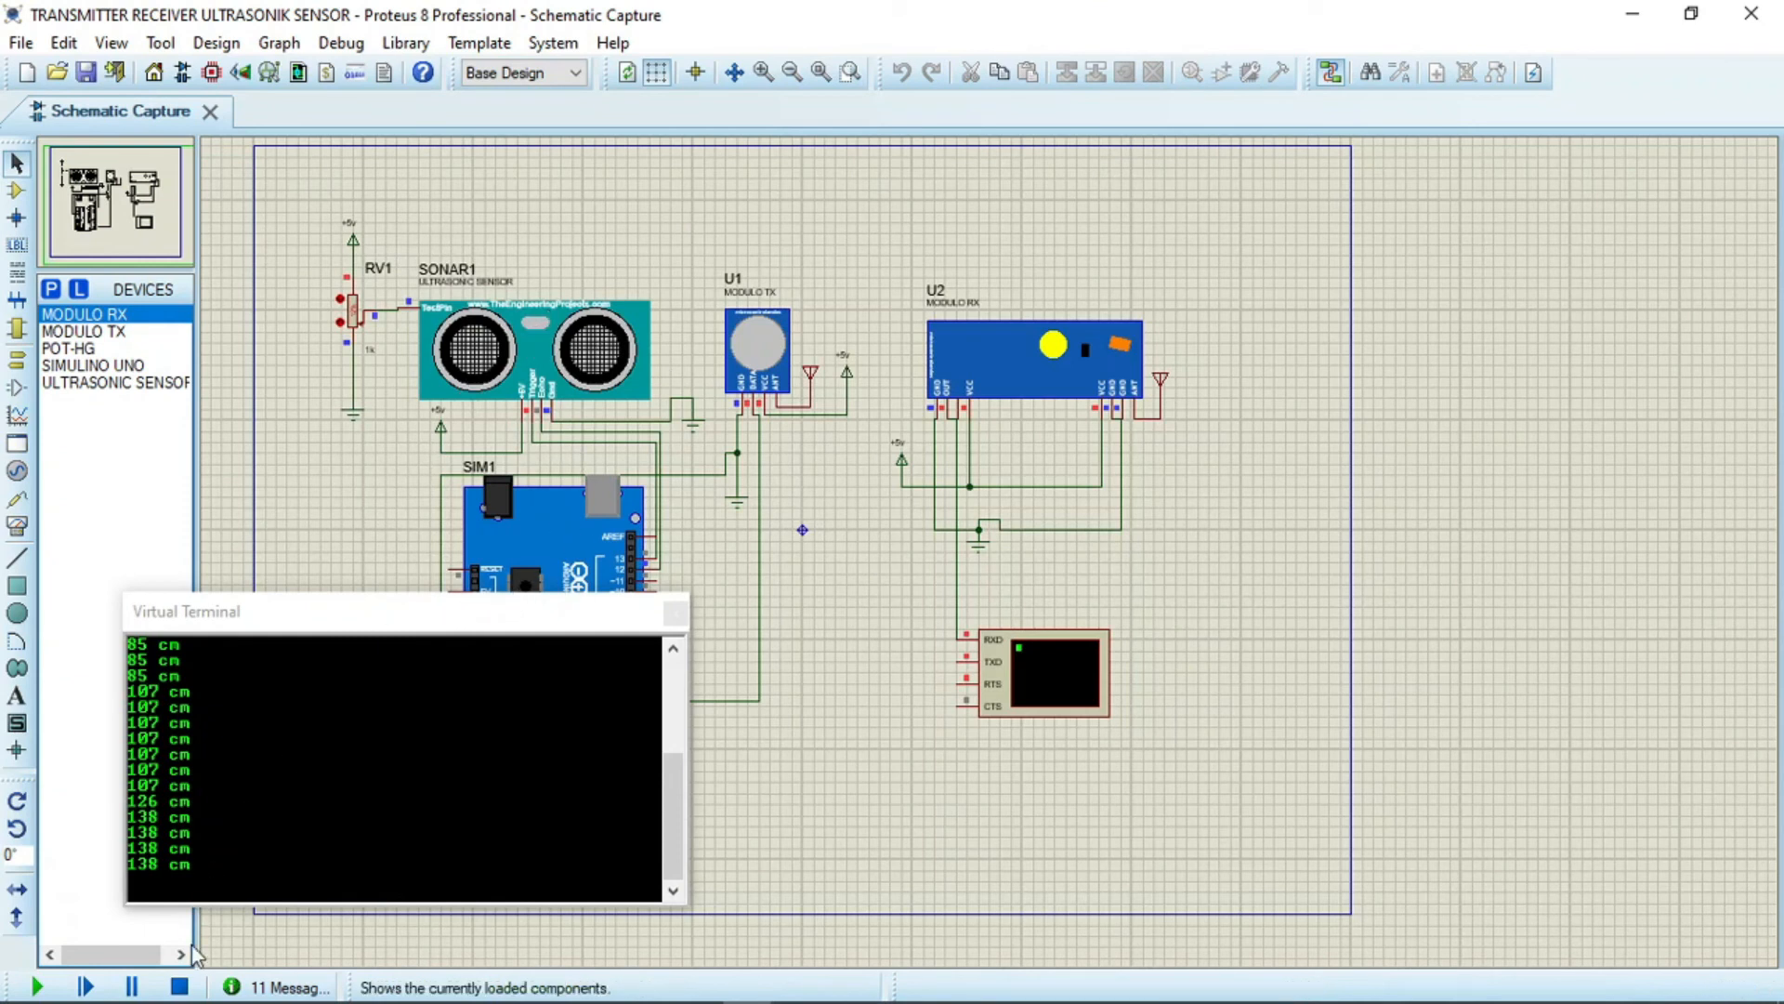
click(179, 987)
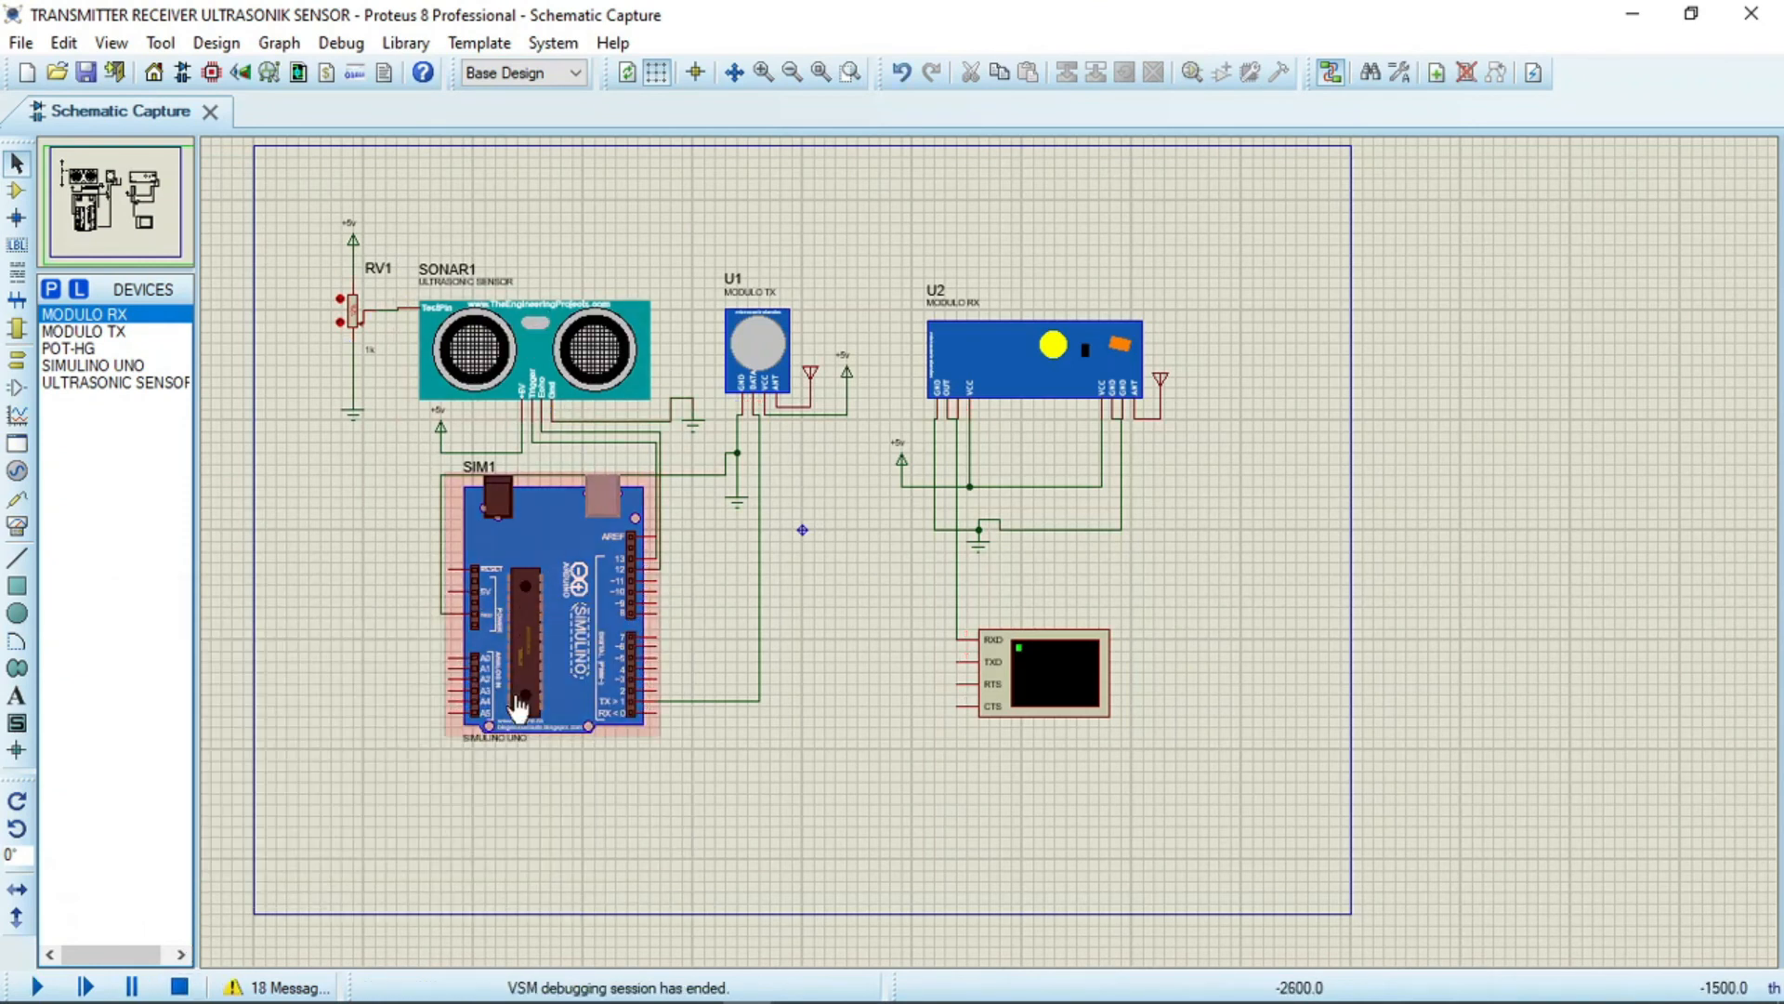
scroll(872, 372, up, 1)
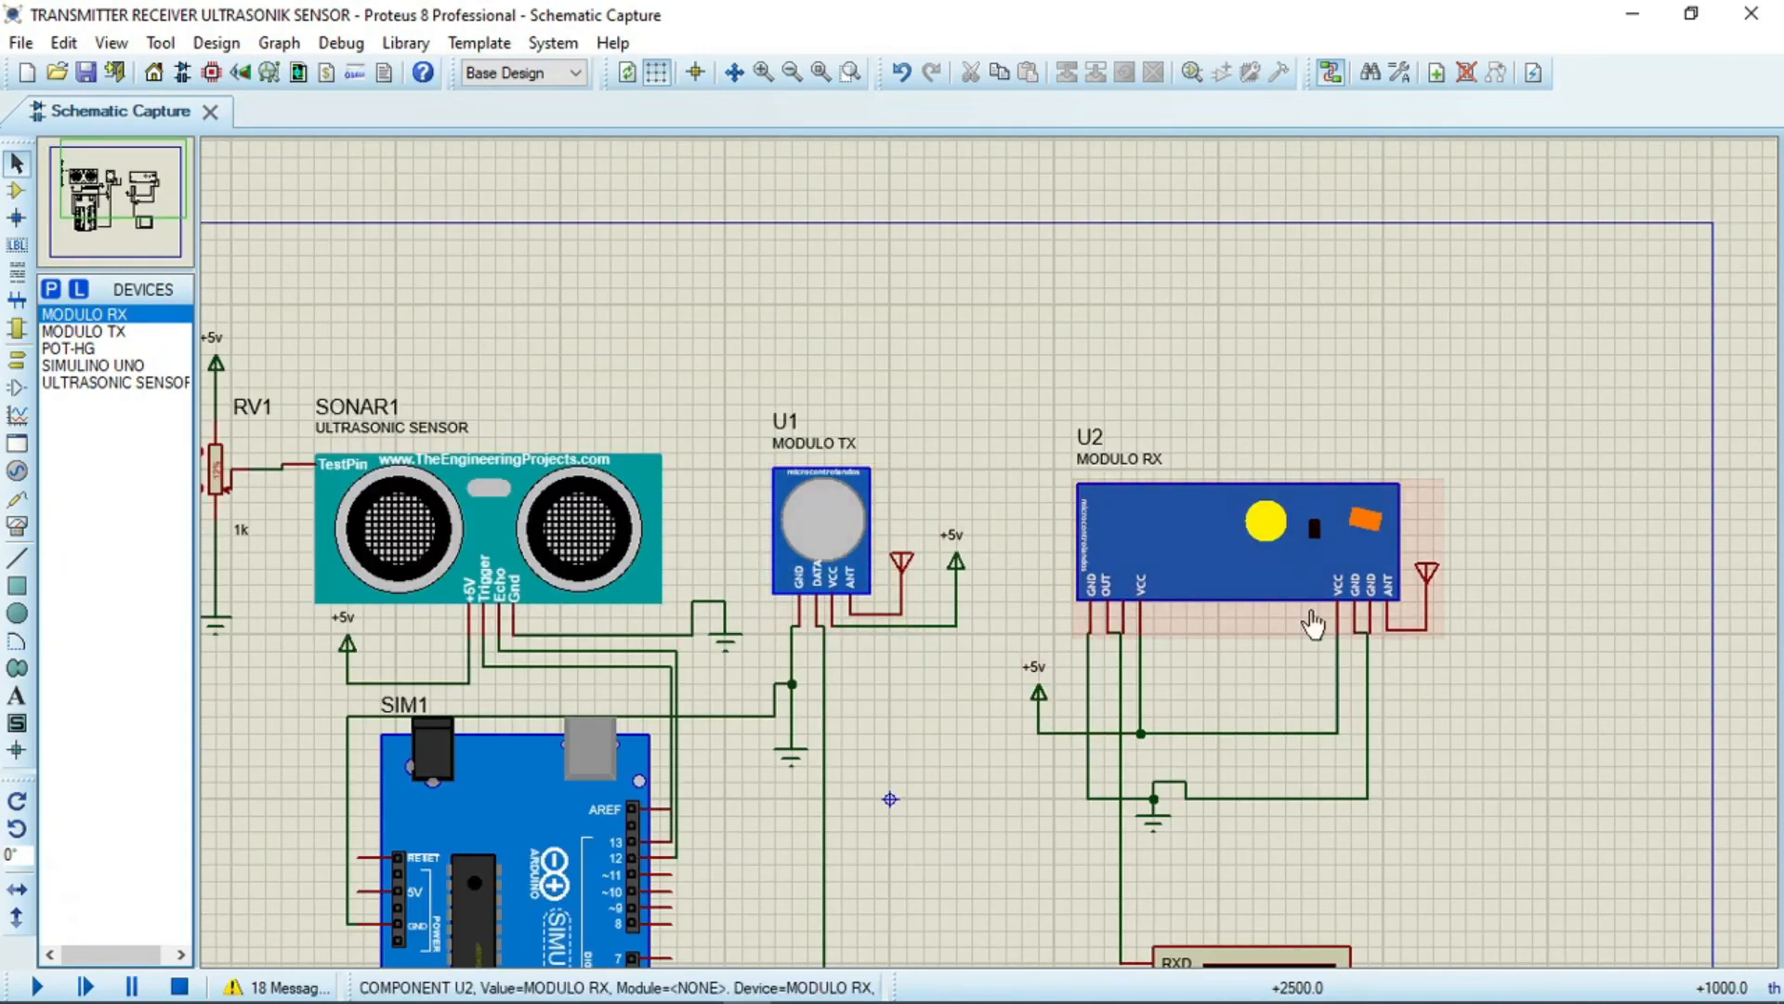
scroll(1140, 772, down, 1)
scroll(995, 557, up, 1)
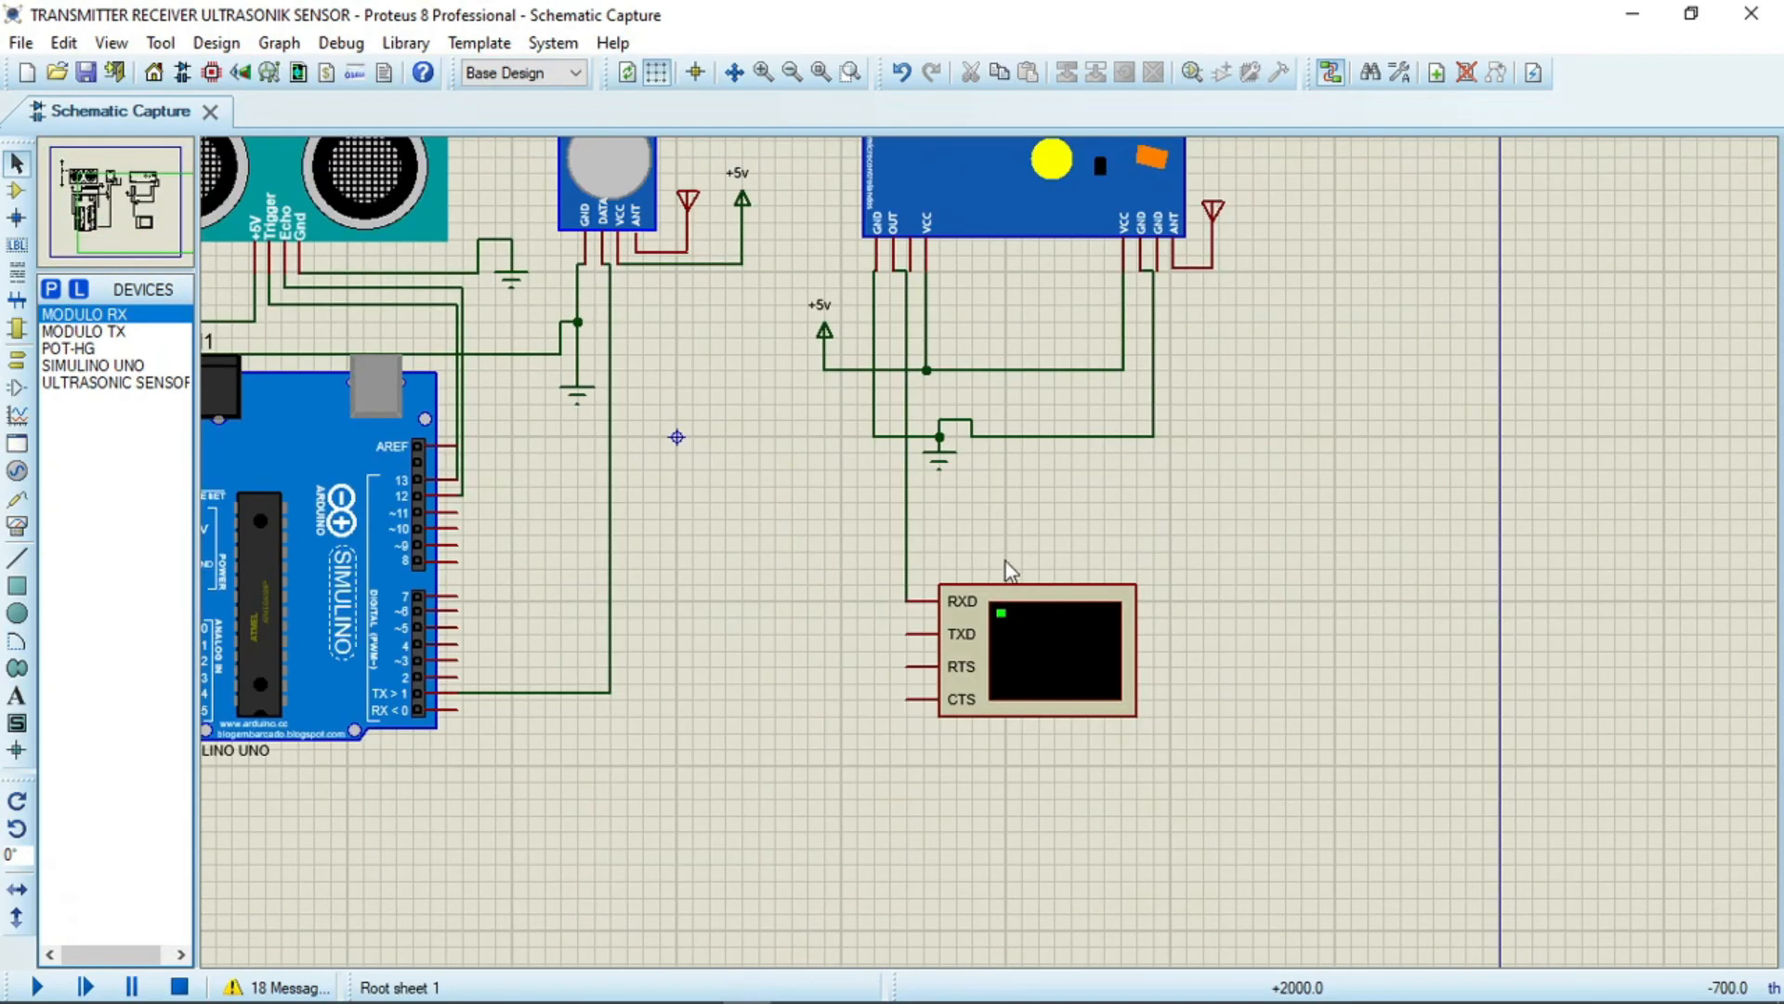
scroll(585, 518, down, 1)
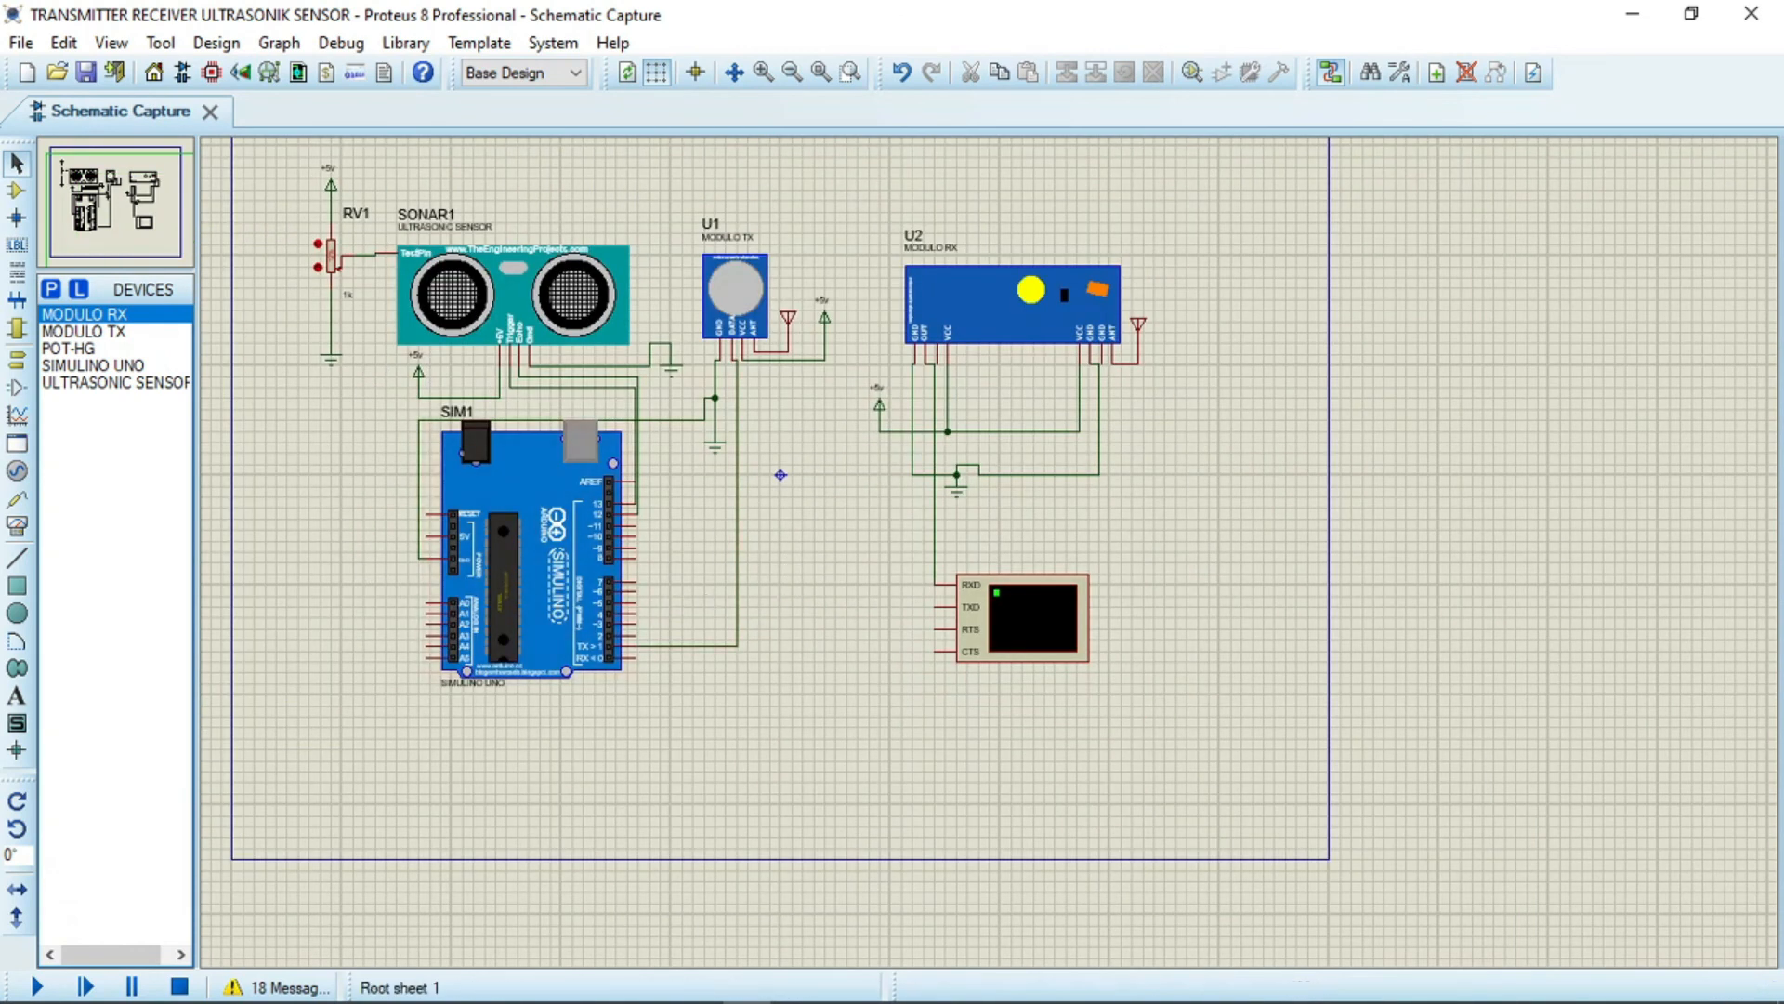
mouse_move(761, 999)
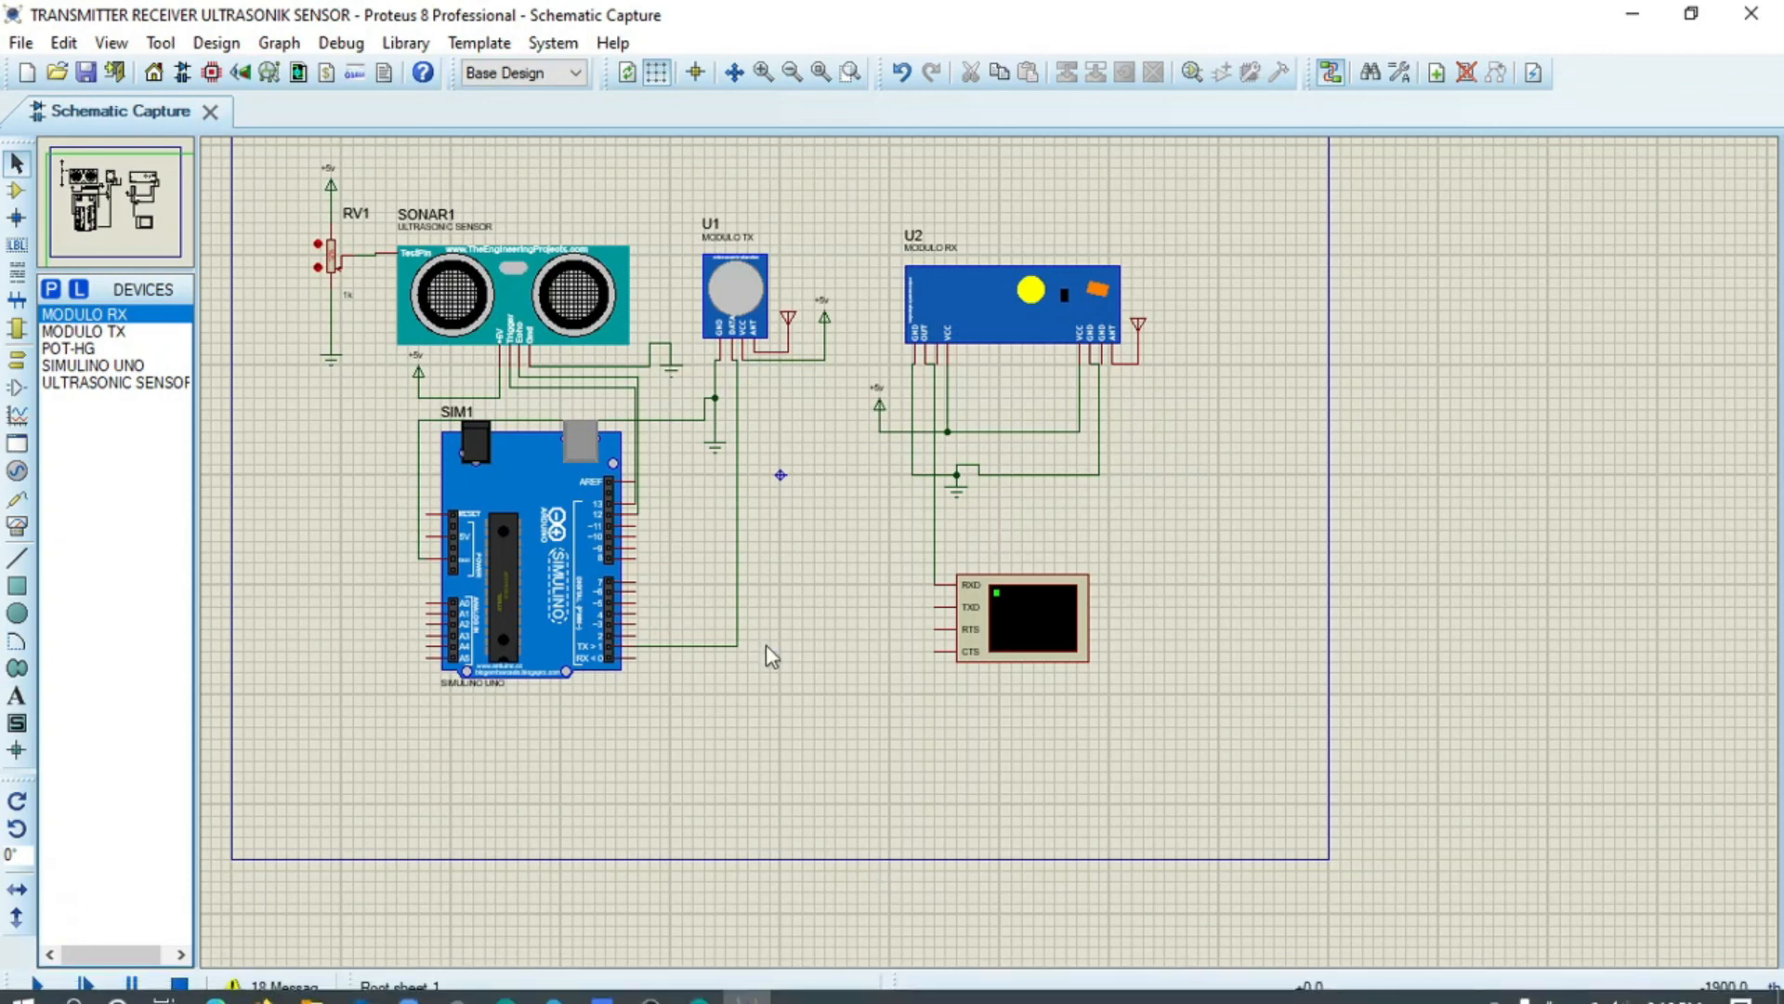
scroll(642, 549, up, 1)
scroll(1214, 614, down, 1)
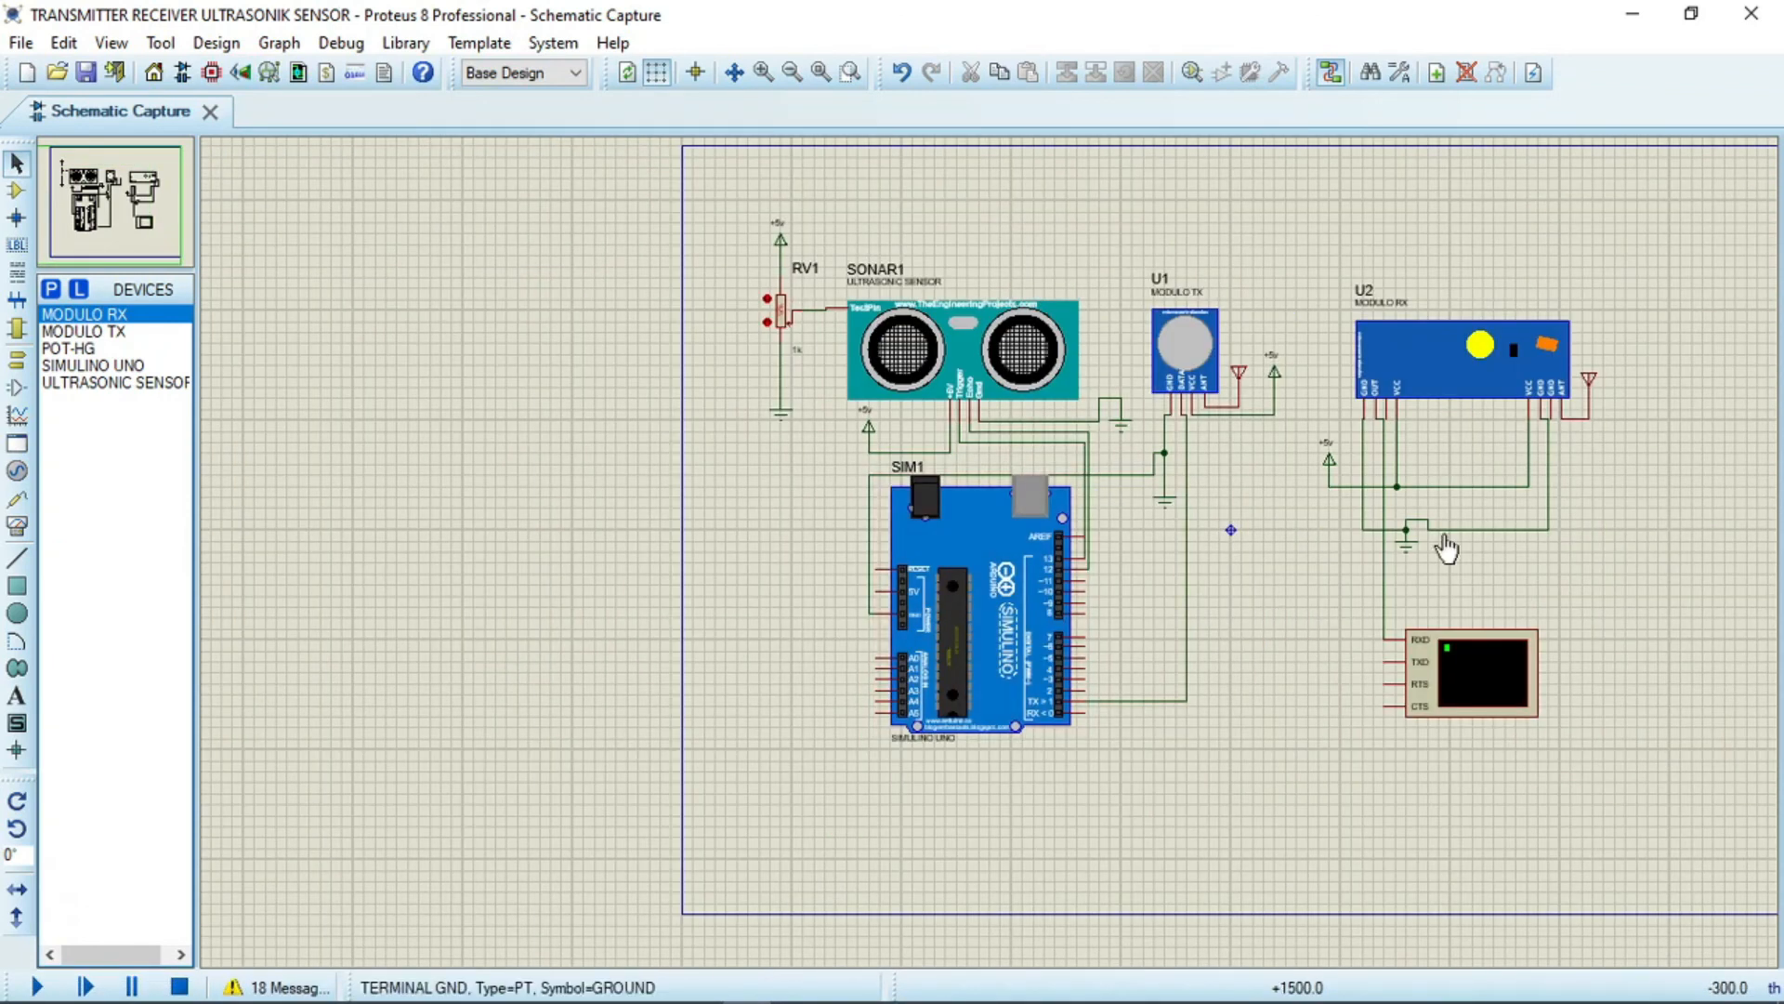
scroll(1446, 546, up, 1)
scroll(609, 709, down, 1)
scroll(709, 657, down, 1)
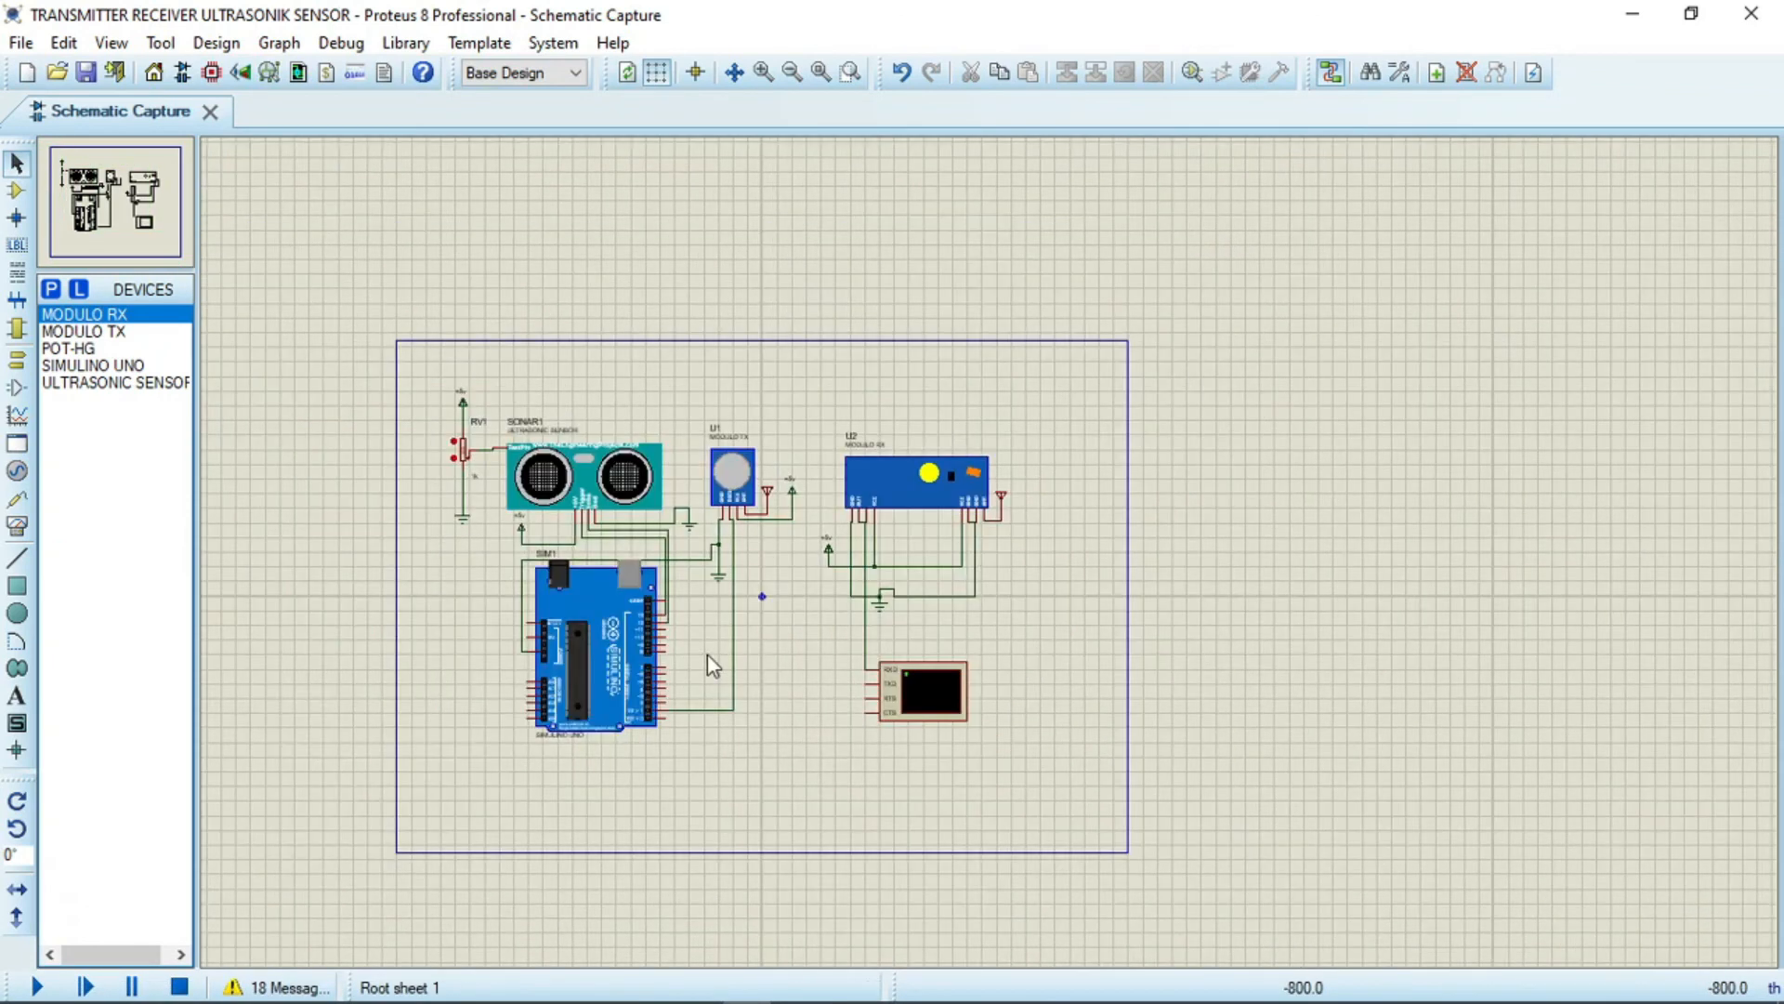
scroll(988, 566, up, 1)
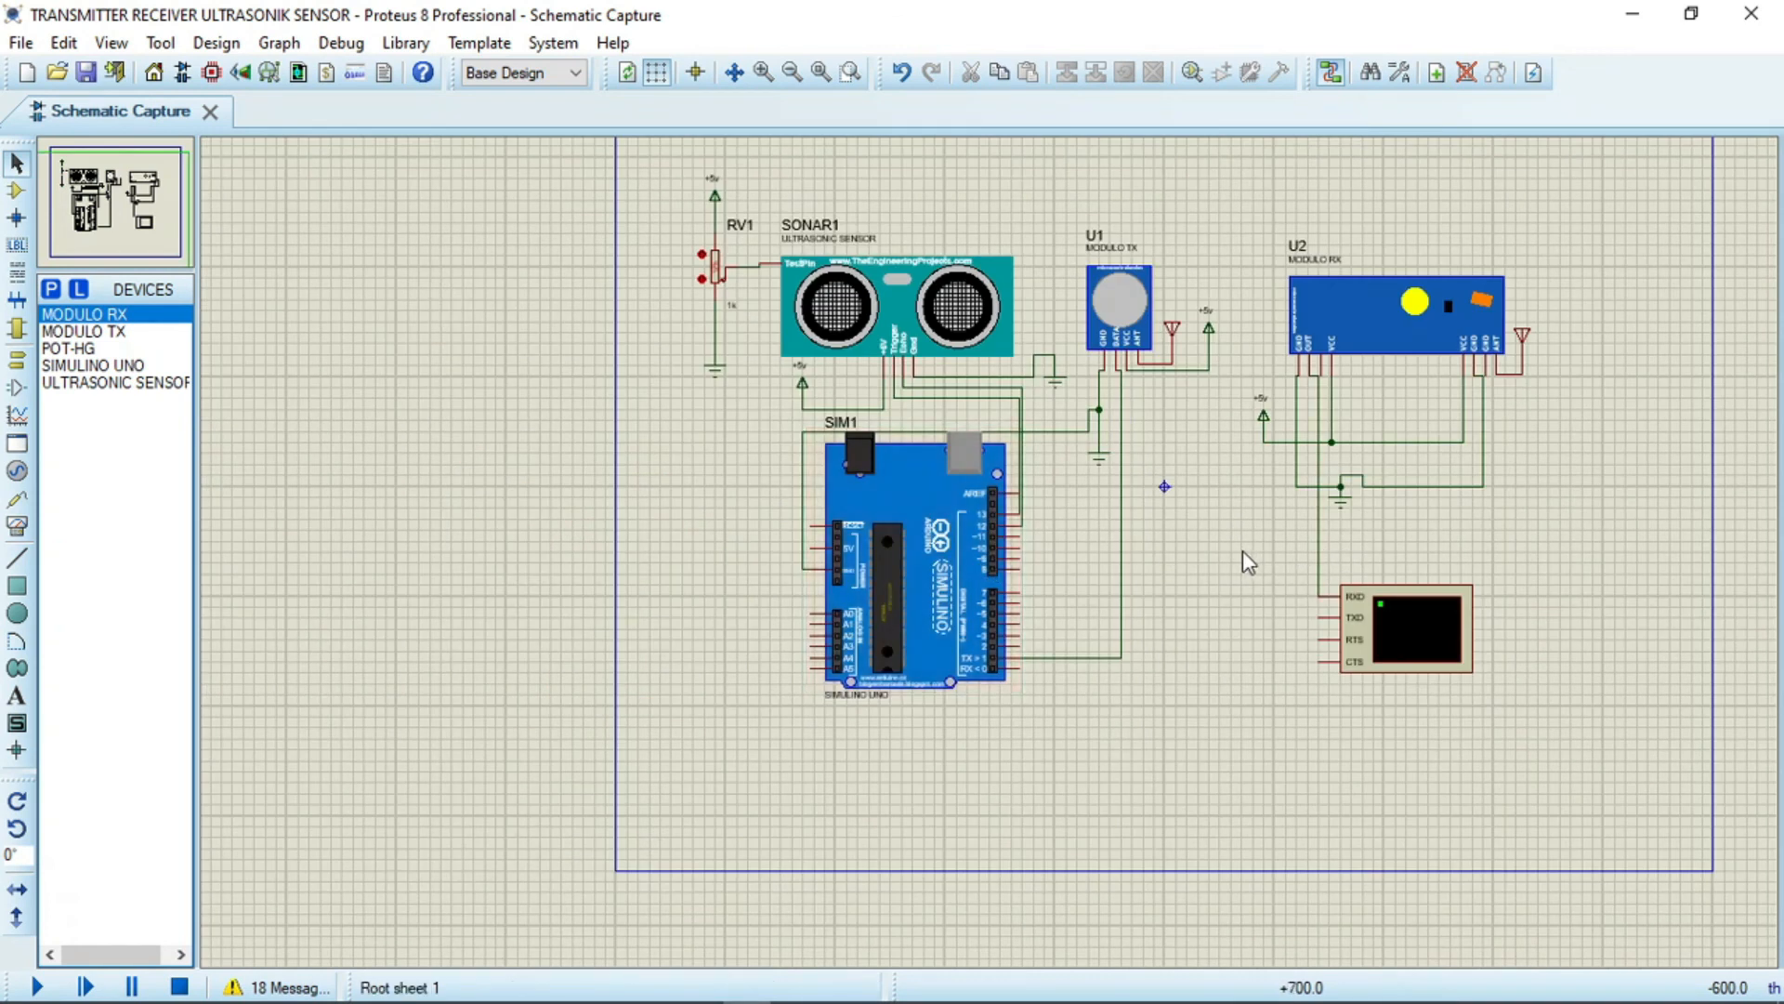